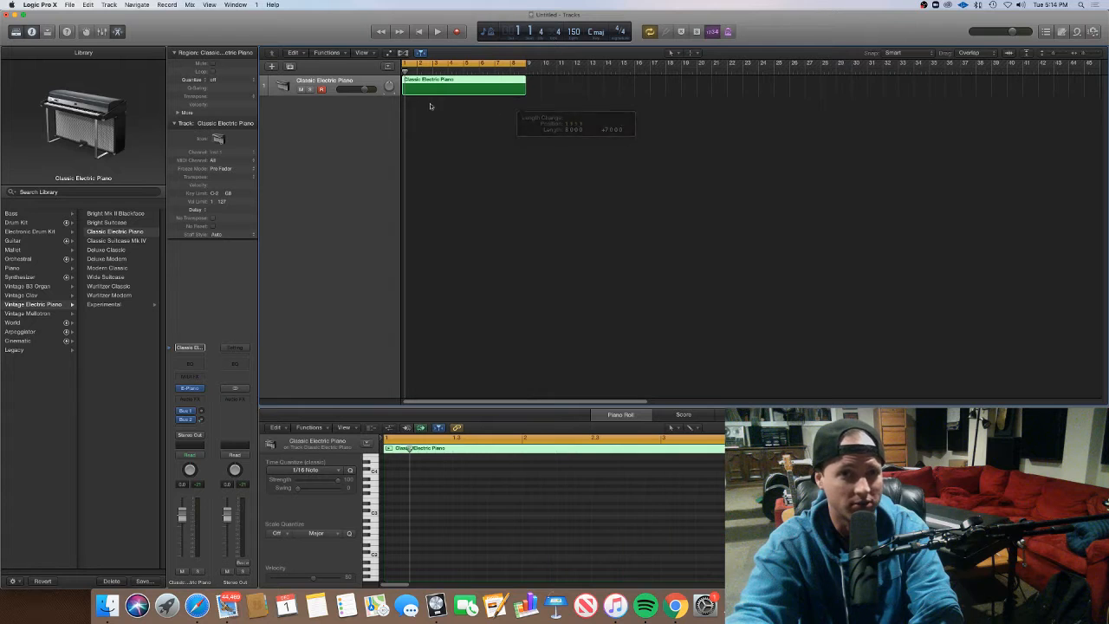
Create an empty four-bar MIDI region at bar 16 of the electric piano track and enlarge the Piano Roll
{"action": "scroll", "coordinate": [478, 116], "scroll_direction": "left", "scroll_amount": 1}
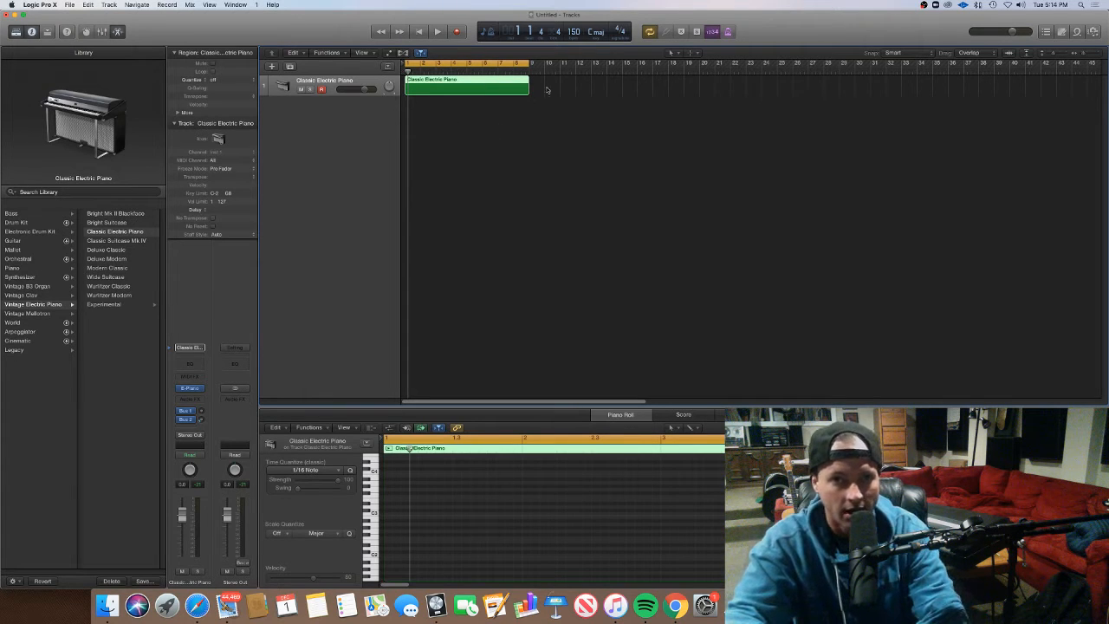
{"action": "right_click", "coordinate": [645, 91]}
{"action": "left_click", "coordinate": [685, 103]}
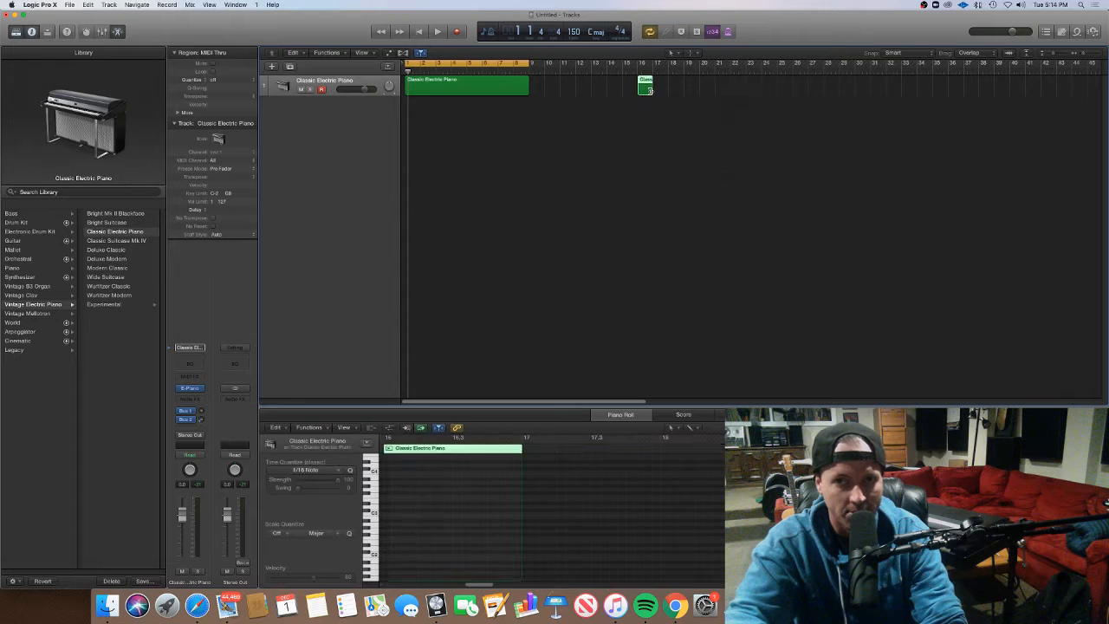
{"action": "left_click_drag", "start_coordinate": [654, 90], "coordinate": [699, 93]}
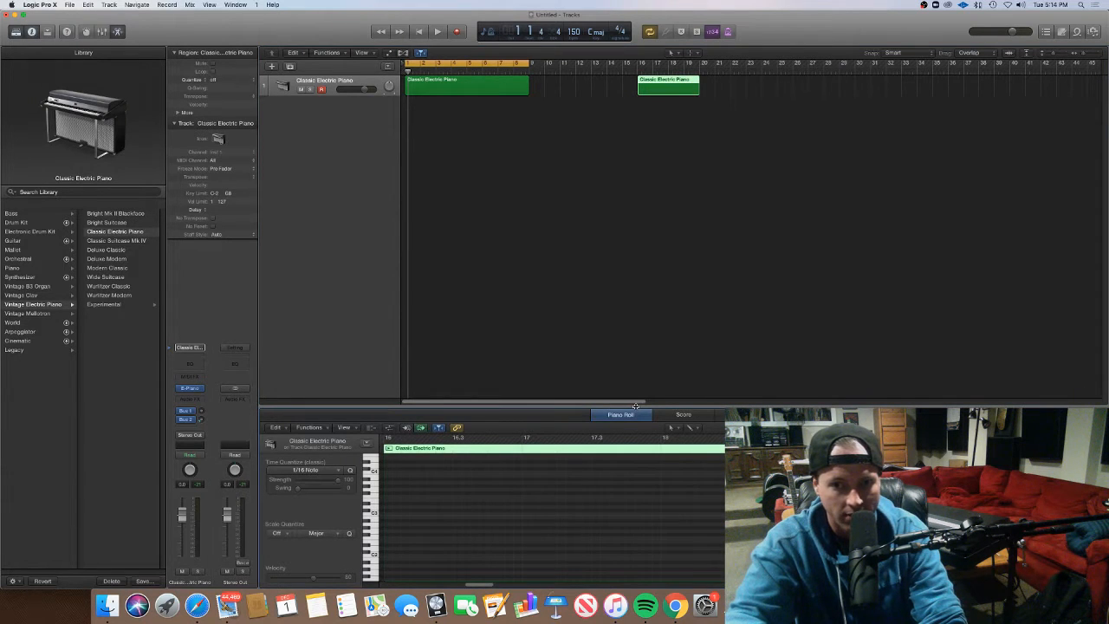
{"action": "left_click_drag", "start_coordinate": [636, 406], "coordinate": [635, 170]}
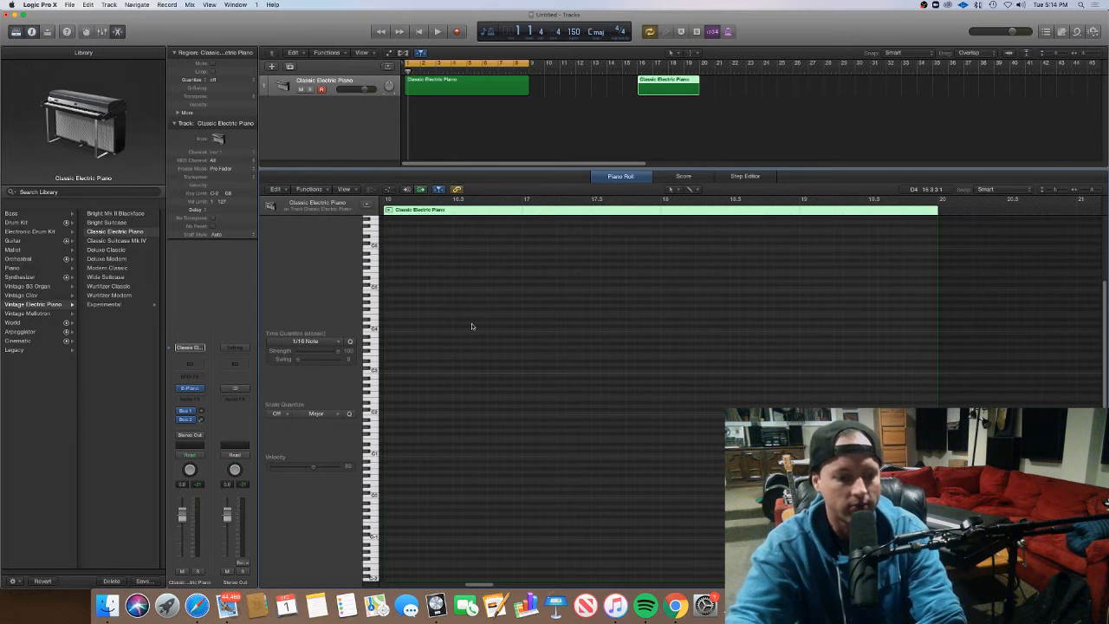
Draw eight ascending eighth notes across bar 16, forming an A natural minor scale from A1 to A2
{"action": "mouse_move", "coordinate": [389, 425]}
{"action": "left_mouse_down"}
{"action": "mouse_move", "coordinate": [371, 427]}
{"action": "mouse_move", "coordinate": [450, 416]}
{"action": "left_mouse_up"}
{"action": "left_click", "coordinate": [444, 421]}
{"action": "left_click", "coordinate": [450, 420]}
{"action": "left_click", "coordinate": [467, 412]}
{"action": "left_click", "coordinate": [484, 406]}
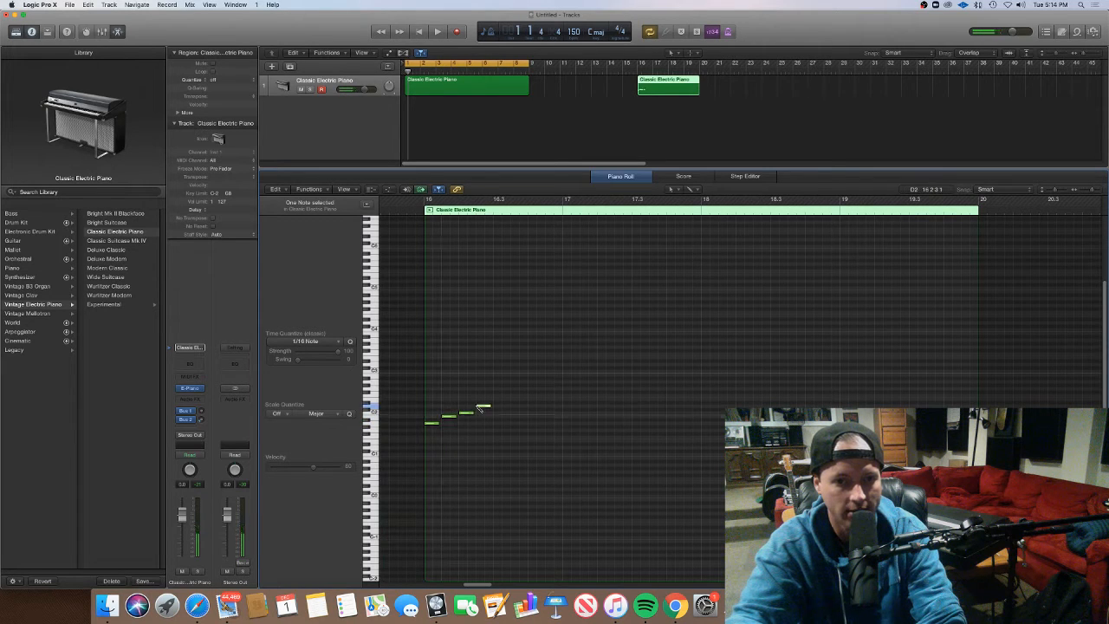
{"action": "left_click", "coordinate": [501, 400]}
{"action": "left_click", "coordinate": [518, 395]}
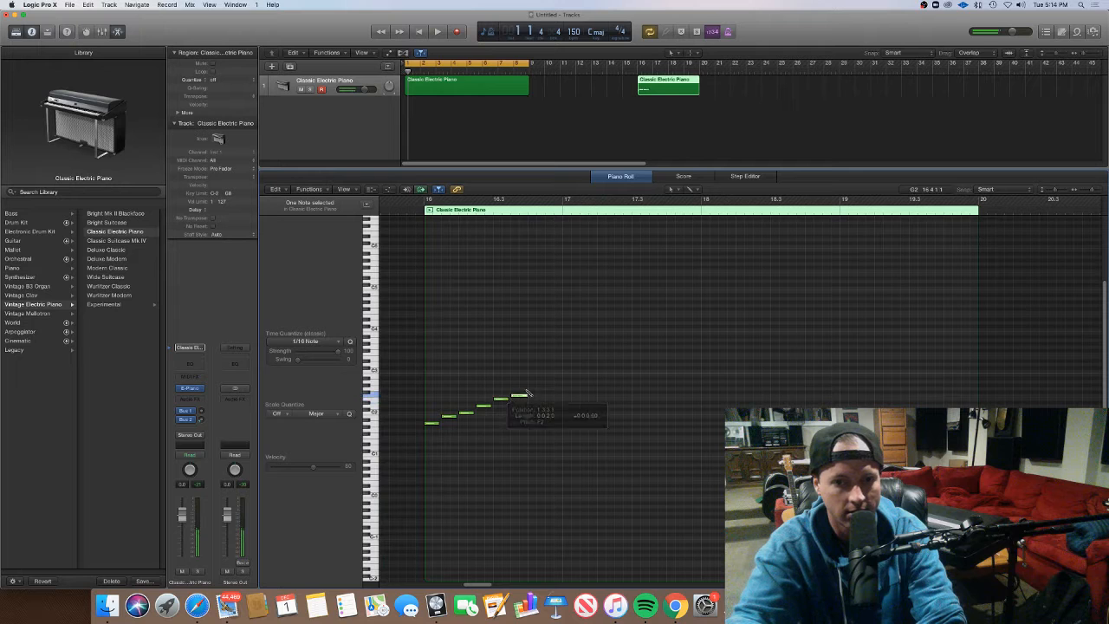
{"action": "left_click", "coordinate": [536, 390]}
{"action": "left_click", "coordinate": [551, 382]}
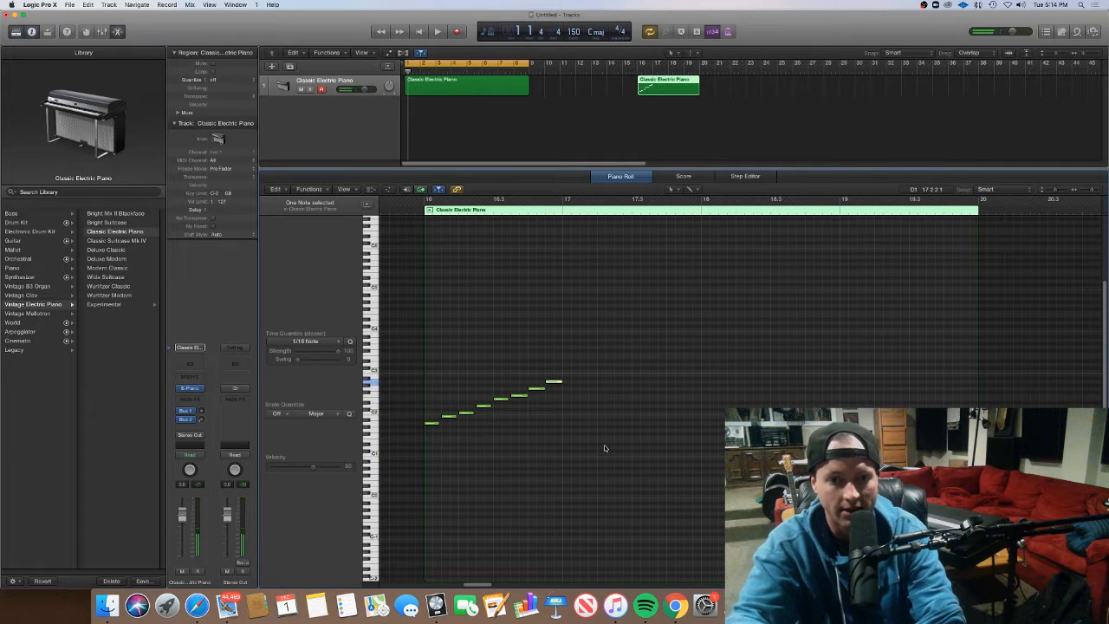
Select all eight scale notes and transpose them up seven semitones so the scale starts on E2
{"action": "left_click", "coordinate": [643, 464]}
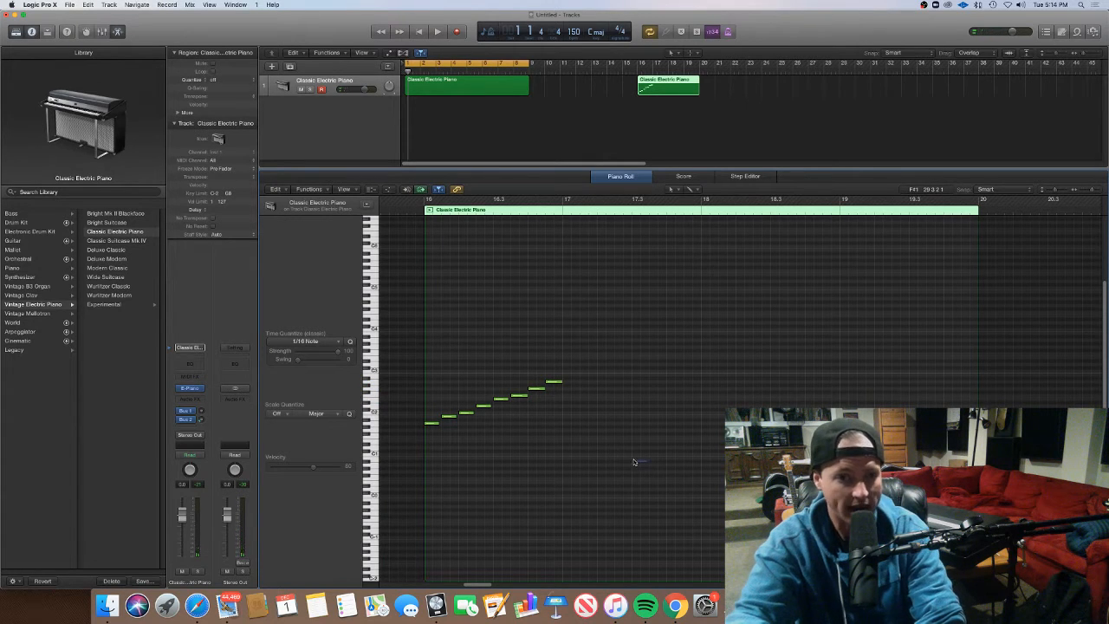
{"action": "left_click_drag", "start_coordinate": [647, 462], "coordinate": [416, 335]}
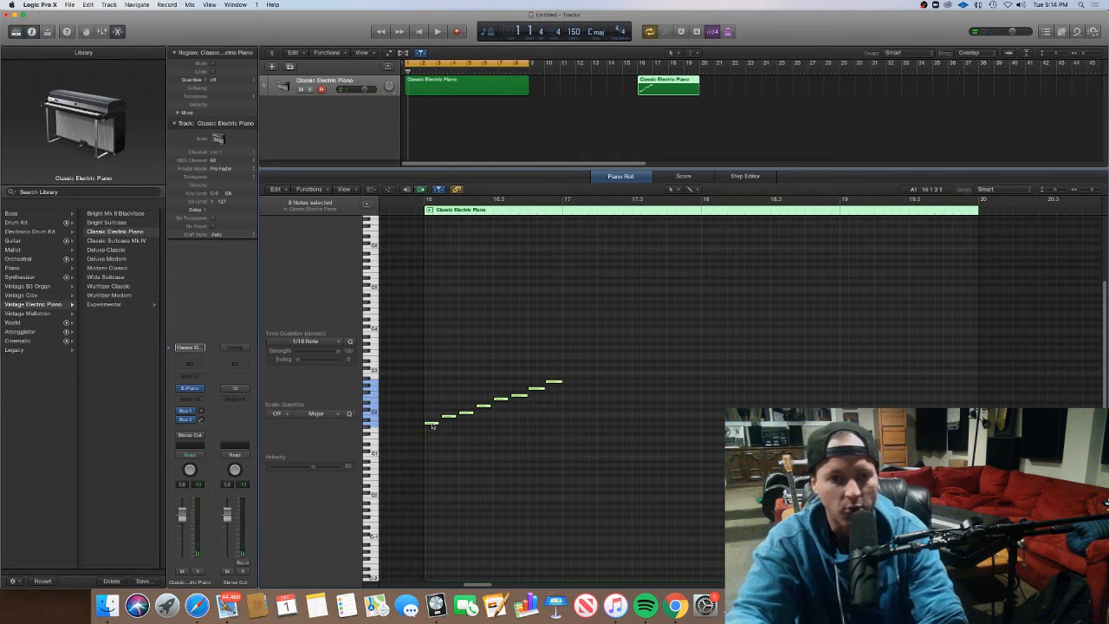
{"action": "left_click_drag", "start_coordinate": [432, 425], "coordinate": [433, 424]}
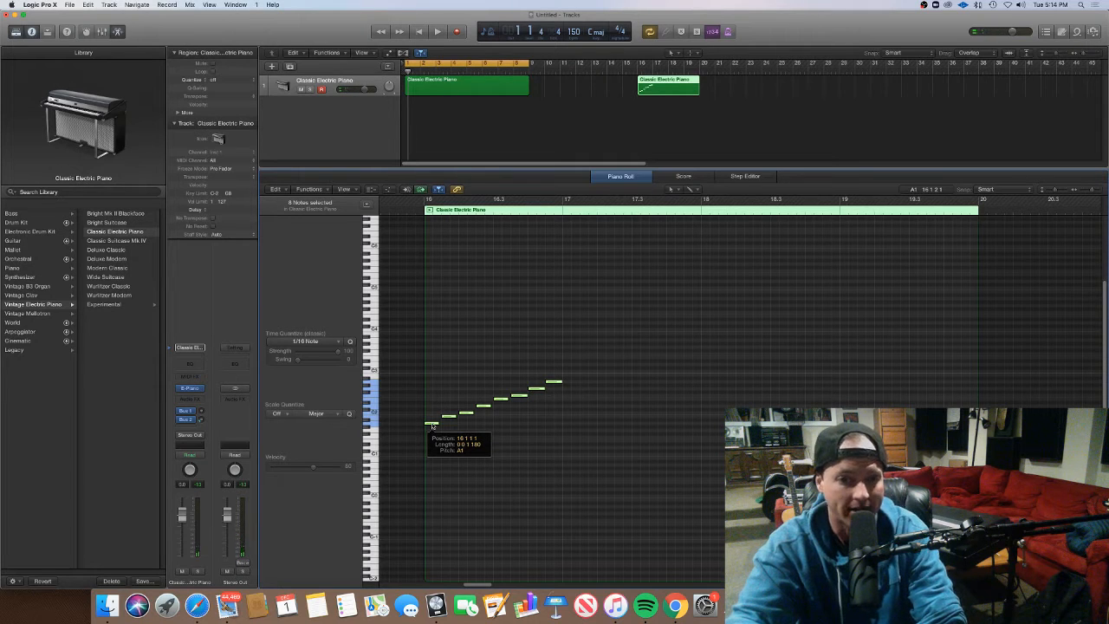
{"action": "left_click_drag", "start_coordinate": [433, 426], "coordinate": [435, 401]}
{"action": "left_click", "coordinate": [460, 425]}
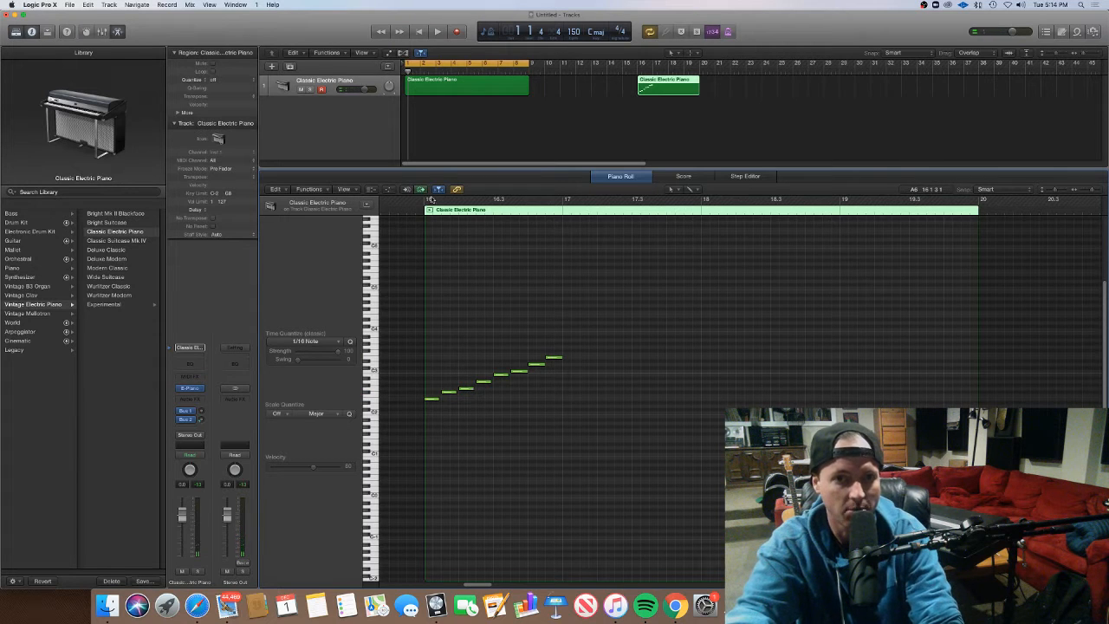
Cycle bars 16 and 17 and play back the E minor scale
{"action": "left_click_drag", "start_coordinate": [429, 200], "coordinate": [707, 239]}
{"action": "key", "text": "c"}
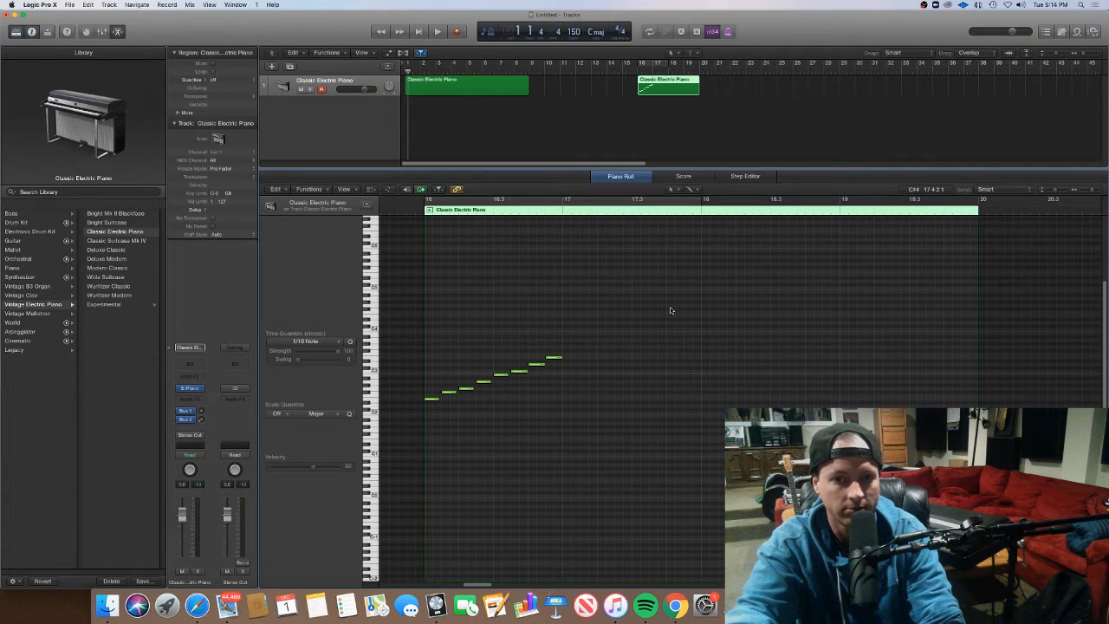
{"action": "left_click", "coordinate": [644, 200]}
{"action": "key", "text": "space"}
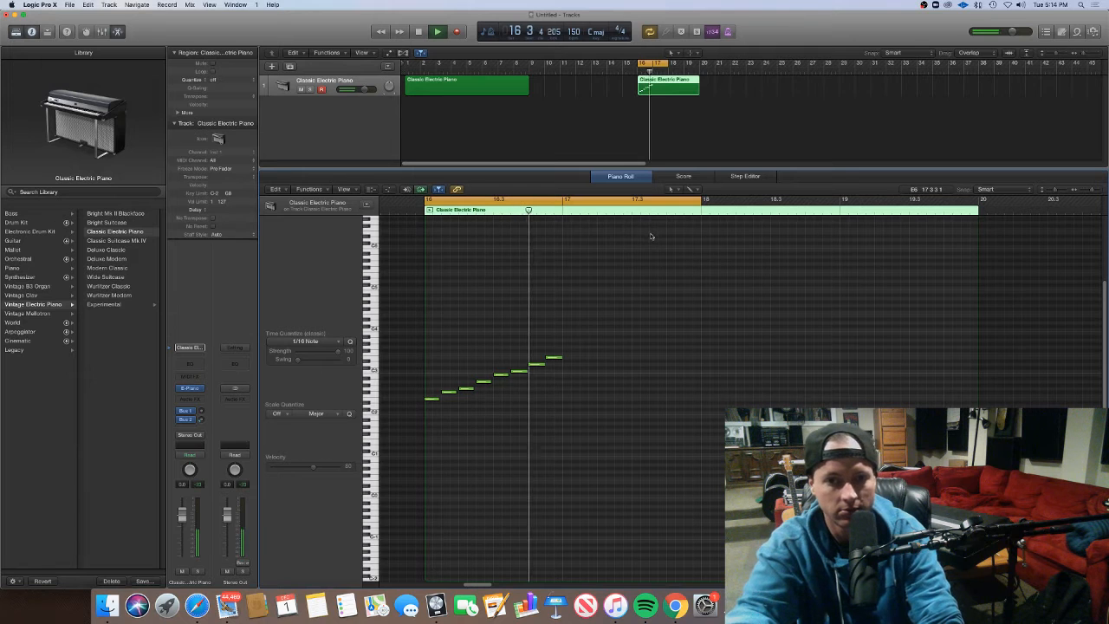
{"action": "key", "text": "space"}
Draw eight ascending eighth notes across bar 17, forming a G major scale from G1 to G2
{"action": "left_click", "coordinate": [572, 432]}
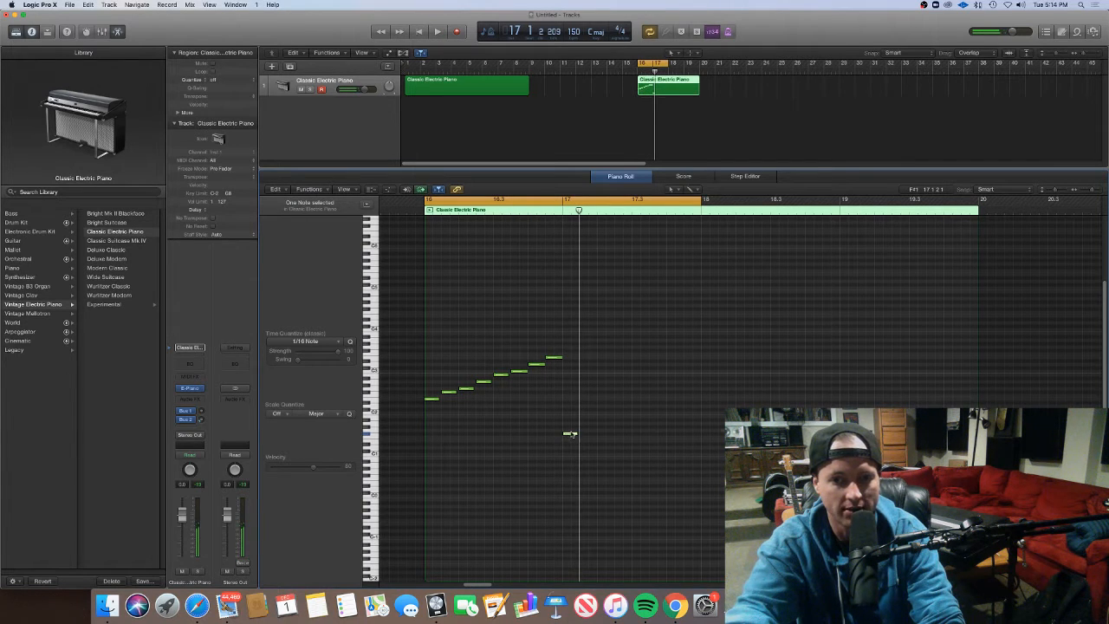
{"action": "left_click", "coordinate": [583, 424]}
{"action": "left_click", "coordinate": [601, 417]}
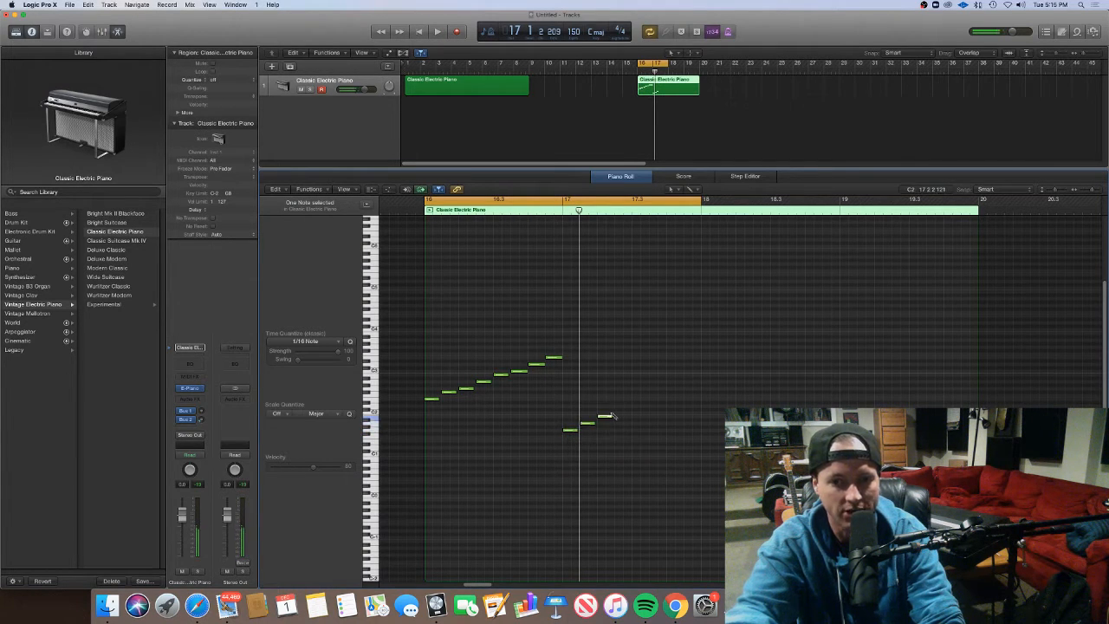
{"action": "left_click", "coordinate": [622, 412]}
{"action": "left_click", "coordinate": [640, 406]}
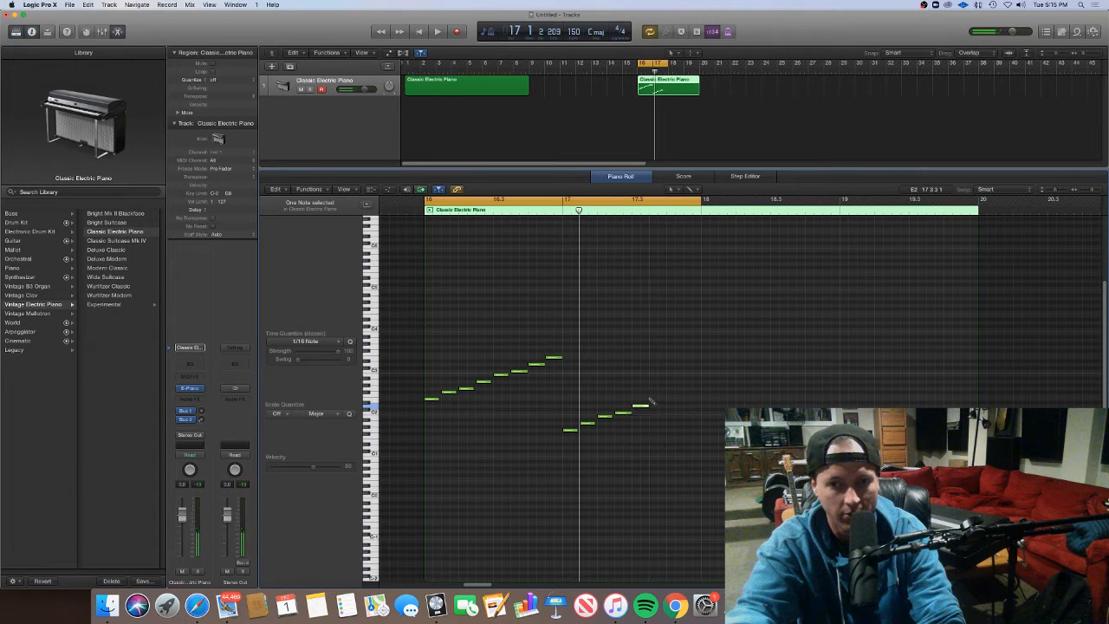
{"action": "left_click", "coordinate": [657, 398]}
{"action": "left_click", "coordinate": [674, 392]}
{"action": "left_click", "coordinate": [691, 388]}
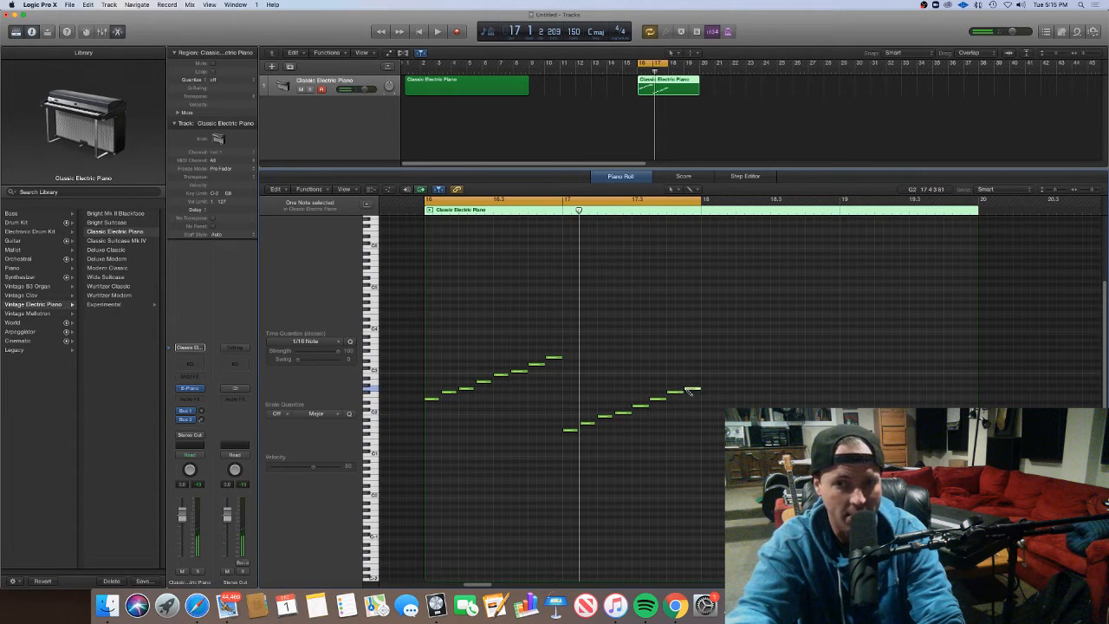
Turn off cycling and play back the G major scale from the start of bar 17
{"action": "left_click", "coordinate": [565, 204]}
{"action": "left_click", "coordinate": [567, 200]}
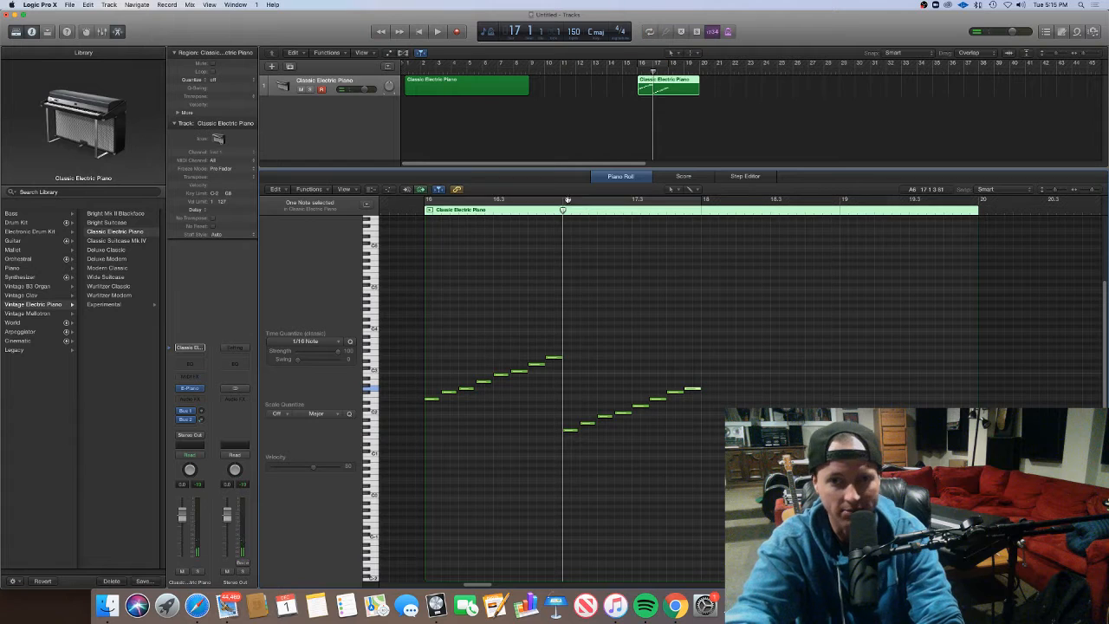
{"action": "key", "text": "space"}
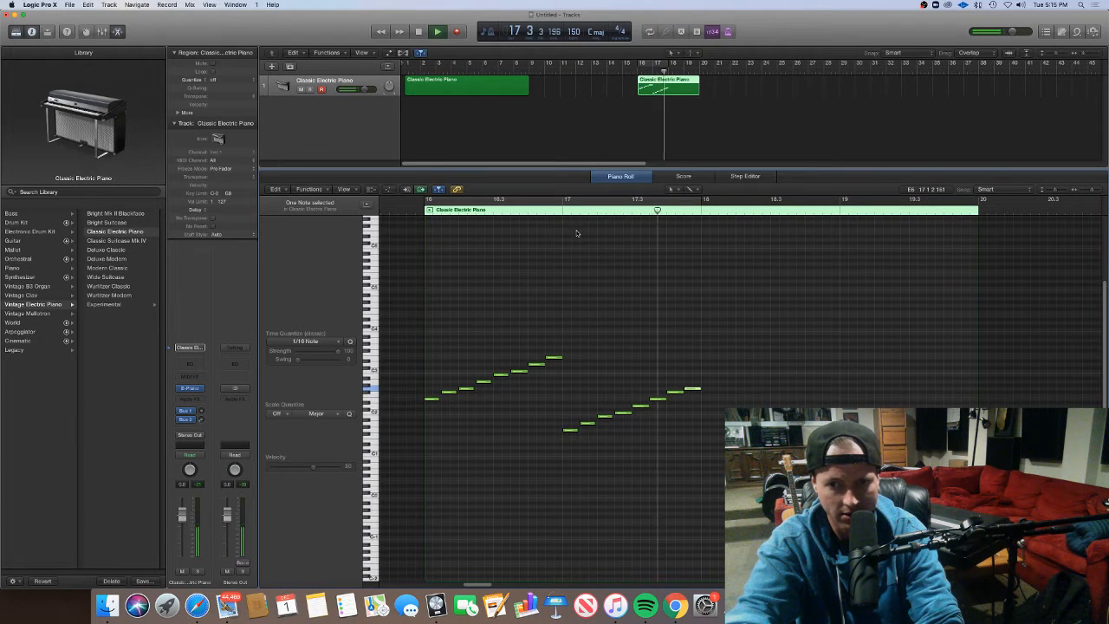
{"action": "key", "text": "space"}
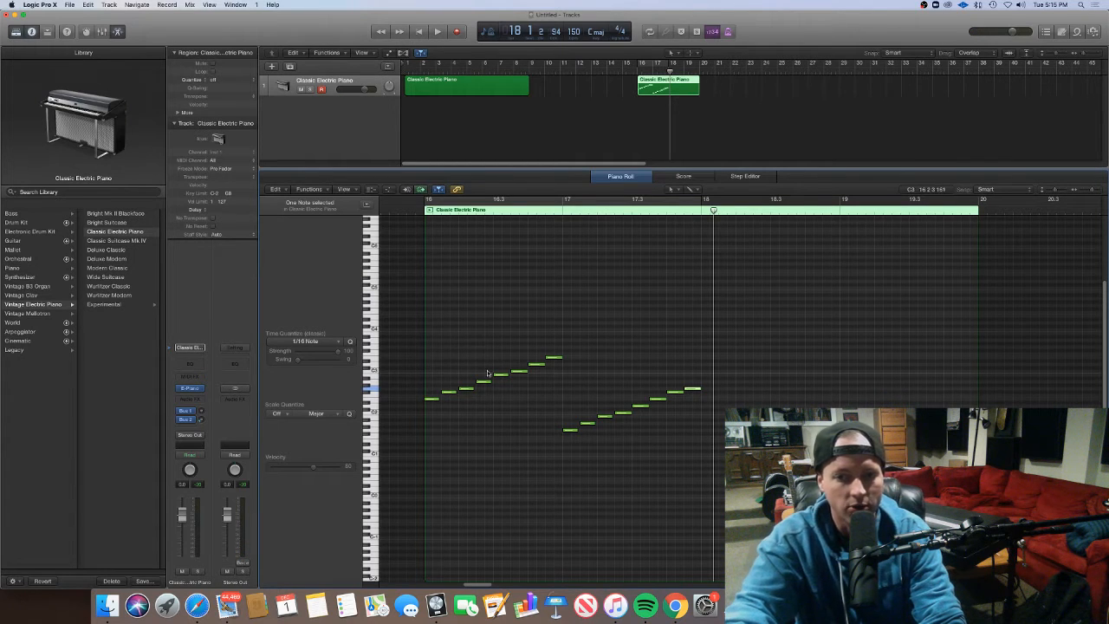
Audition the first note of the E minor scale and the F#2 of the G major scale
{"action": "left_click", "coordinate": [680, 402]}
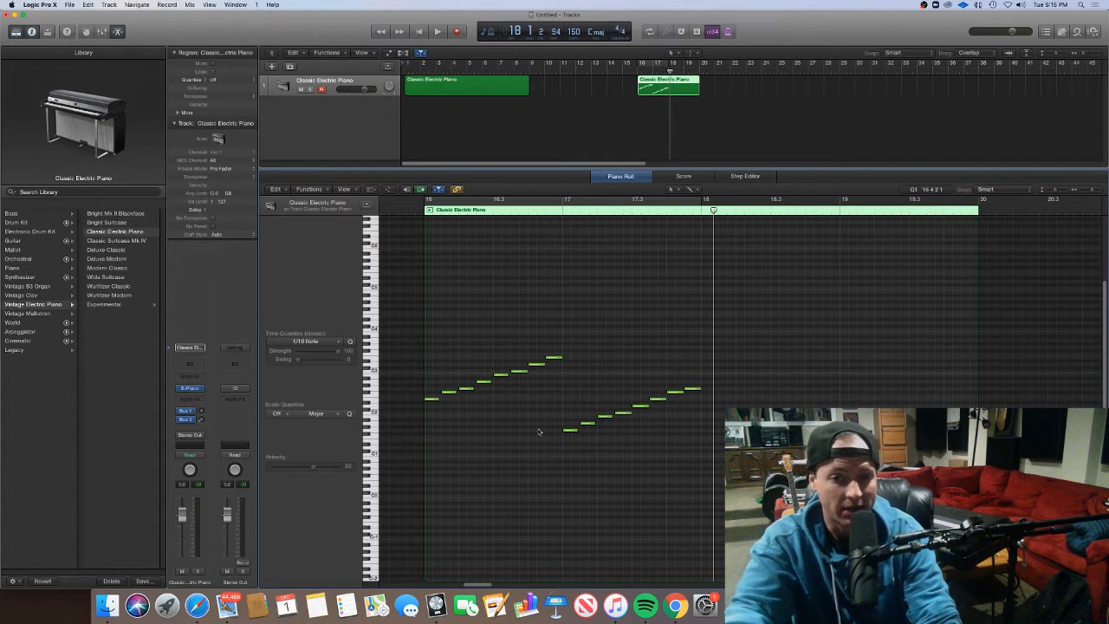
{"action": "left_click", "coordinate": [433, 400]}
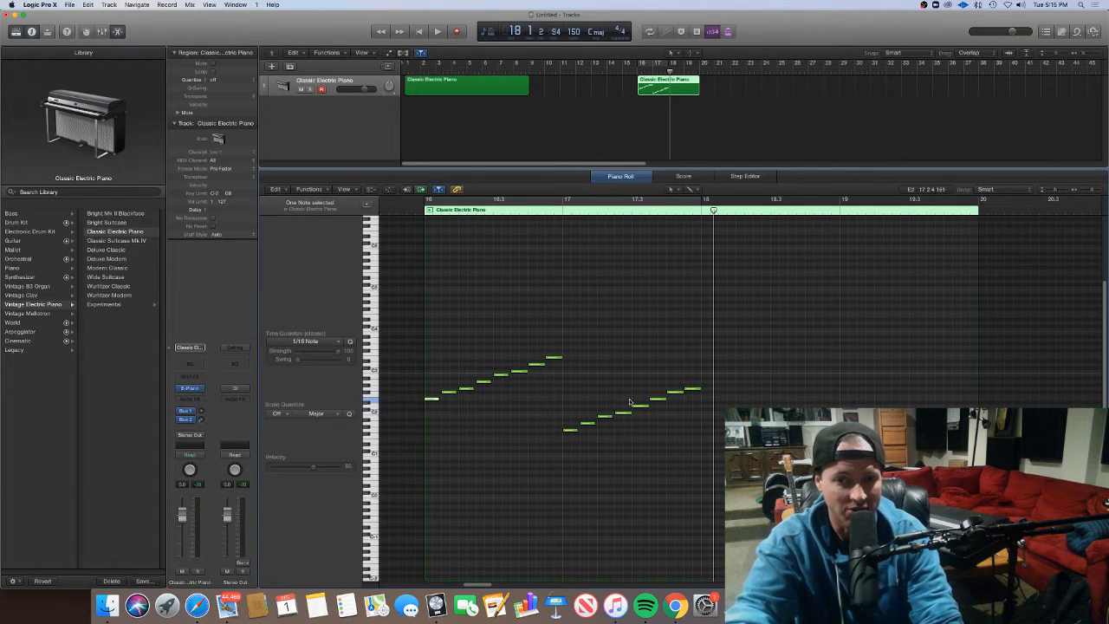
{"action": "left_click", "coordinate": [675, 394]}
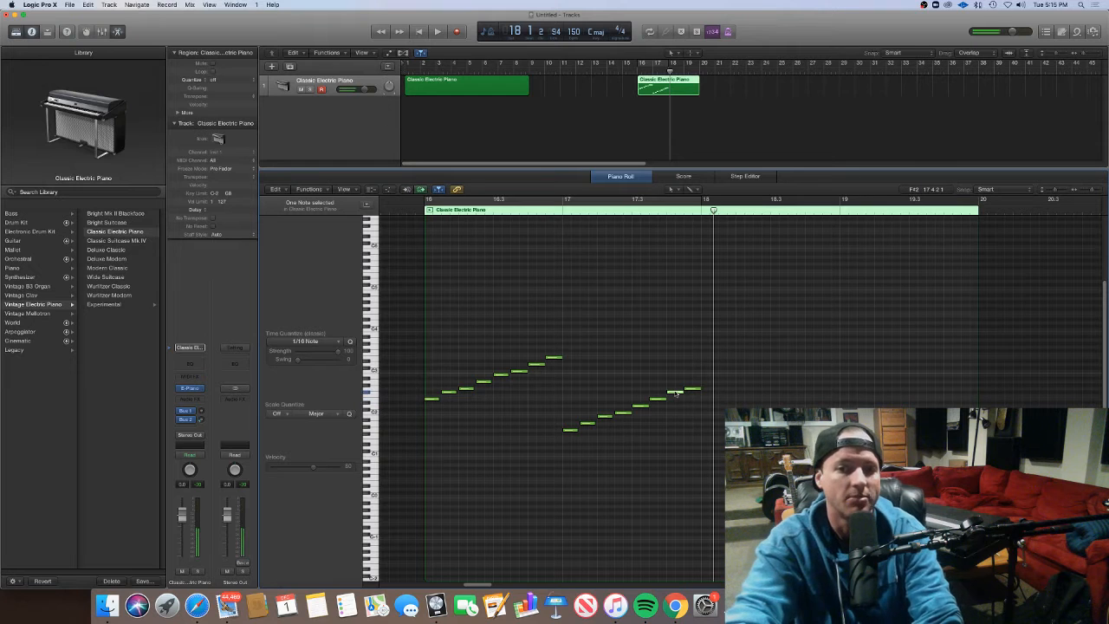
{"action": "left_click", "coordinate": [611, 317]}
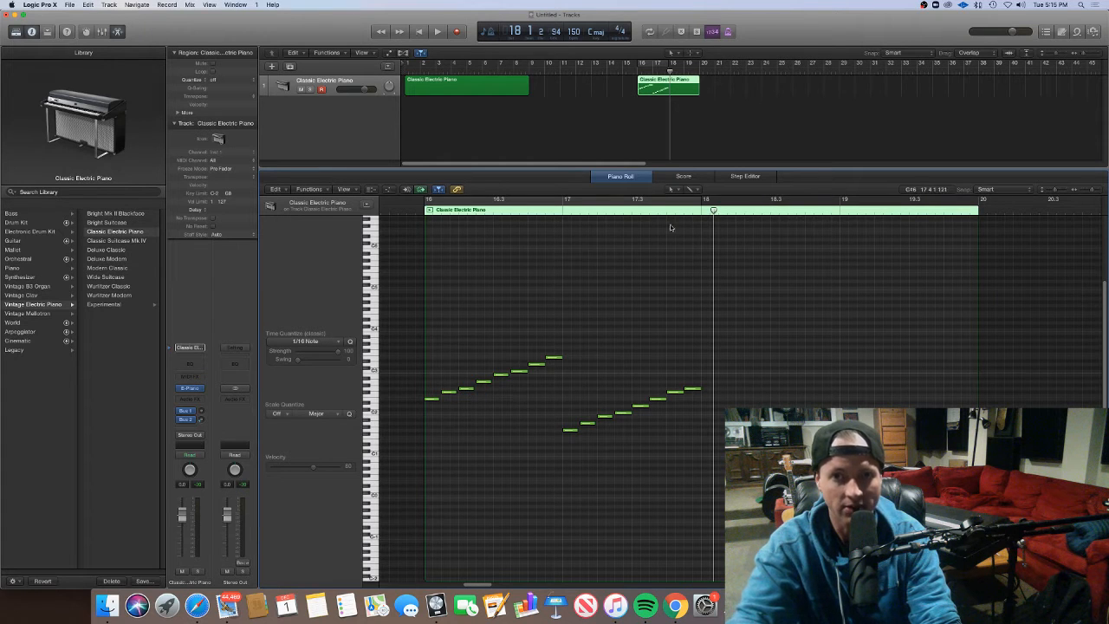
Open the empty region at bar 1 and draw a one-bar E minor chord with E2, B2, E3 and G3
{"action": "double_click", "coordinate": [636, 177]}
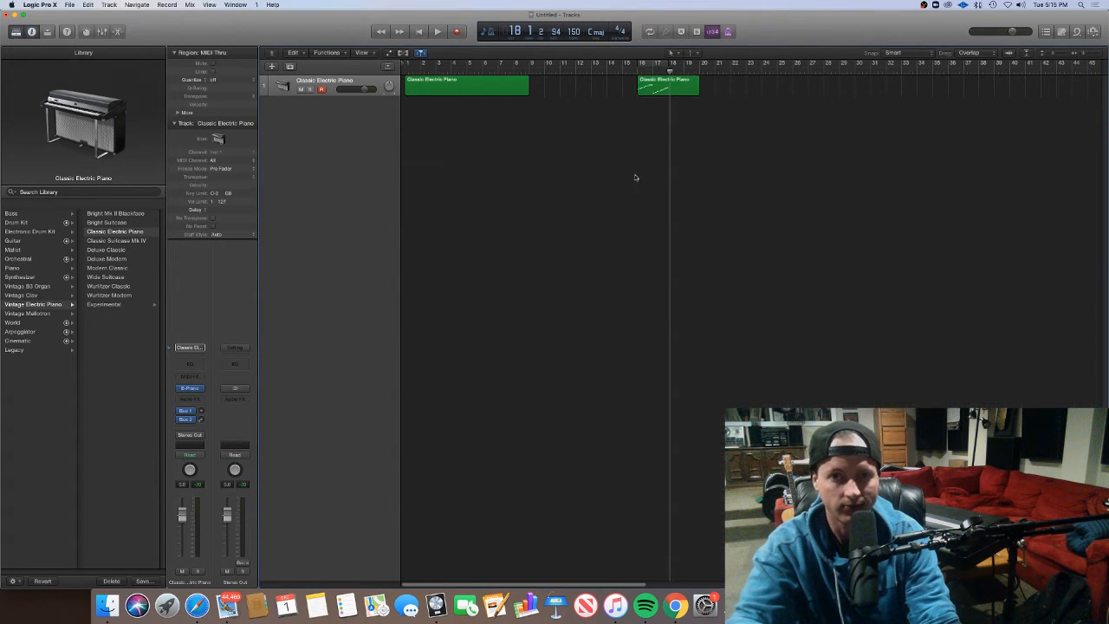
{"action": "double_click", "coordinate": [465, 81]}
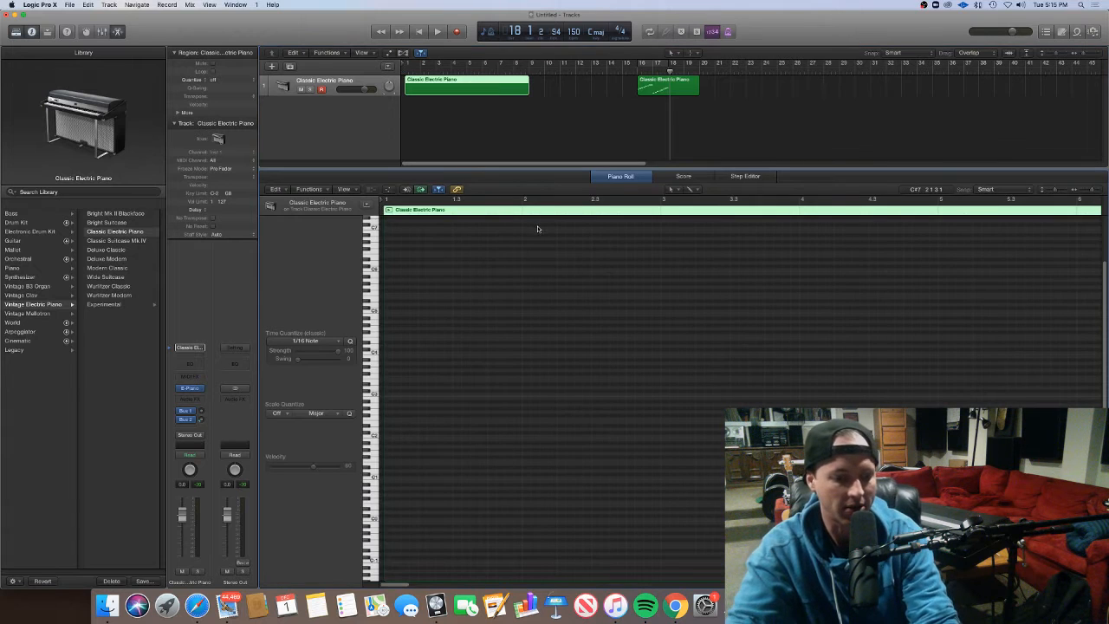
{"action": "left_click_drag", "start_coordinate": [508, 169], "coordinate": [504, 150]}
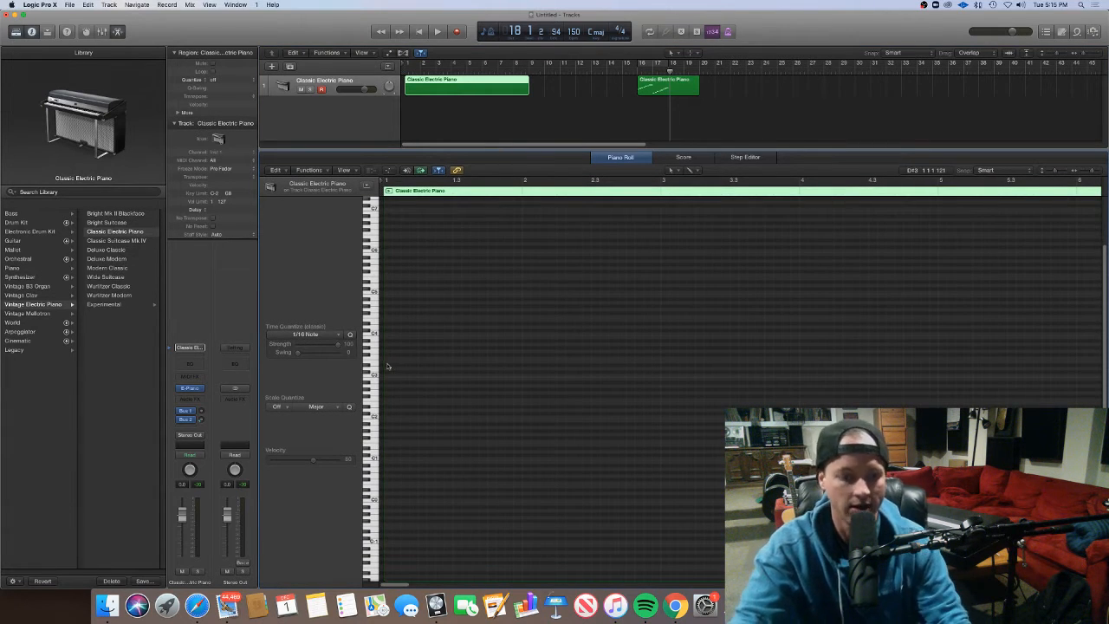
{"action": "mouse_move", "coordinate": [388, 366]}
{"action": "left_mouse_down"}
{"action": "mouse_move", "coordinate": [519, 366]}
{"action": "mouse_move", "coordinate": [479, 404]}
{"action": "left_mouse_up"}
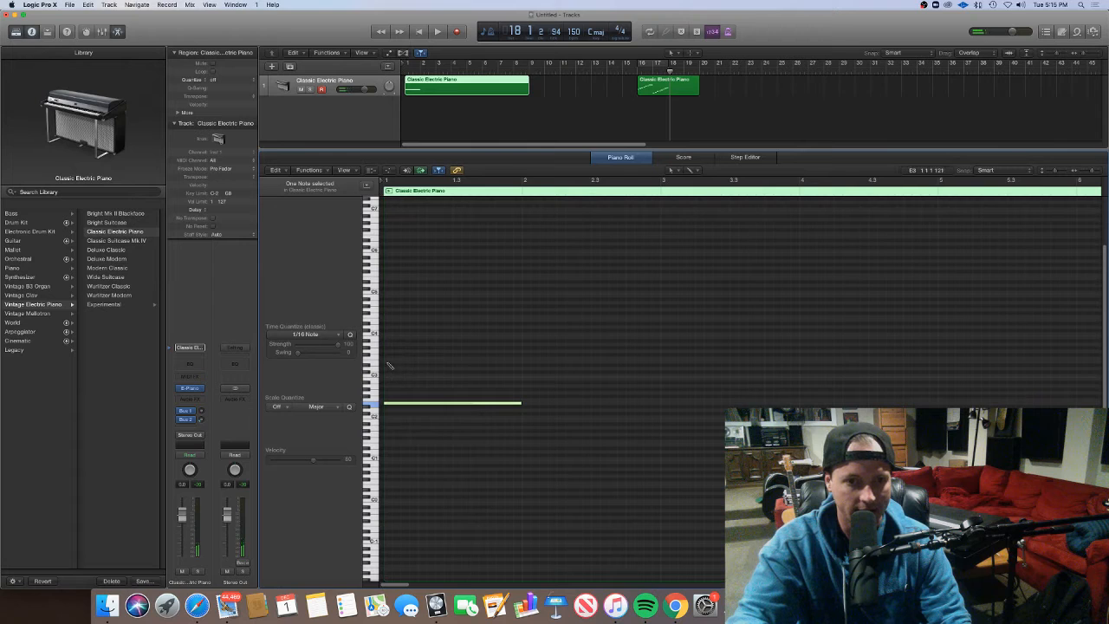
{"action": "left_click", "coordinate": [391, 362]}
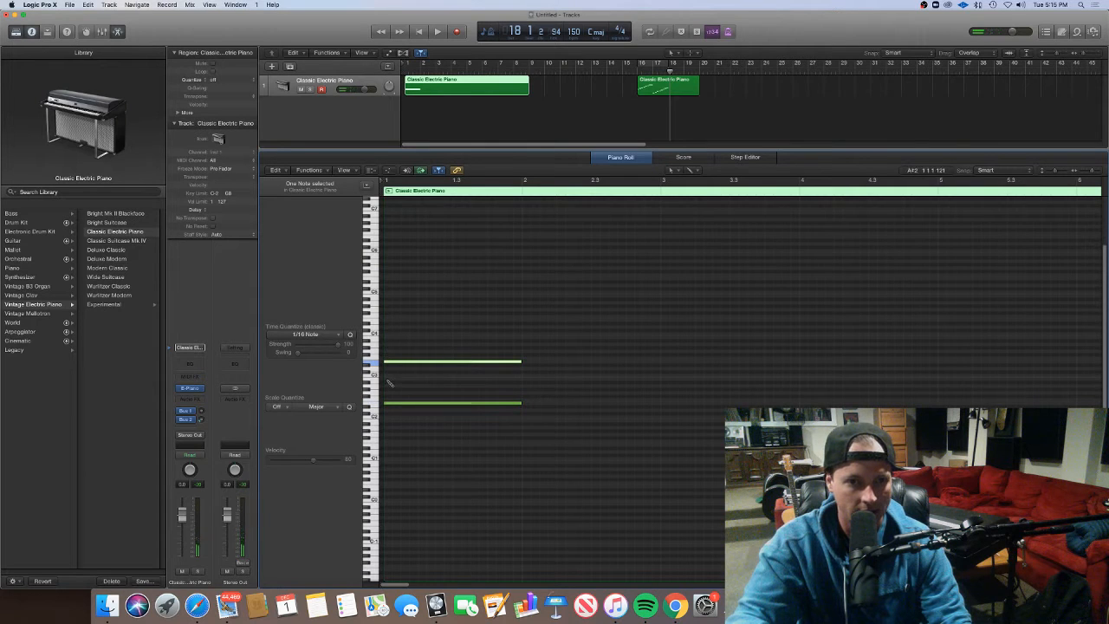
{"action": "left_click", "coordinate": [391, 379]}
{"action": "left_click", "coordinate": [389, 353]}
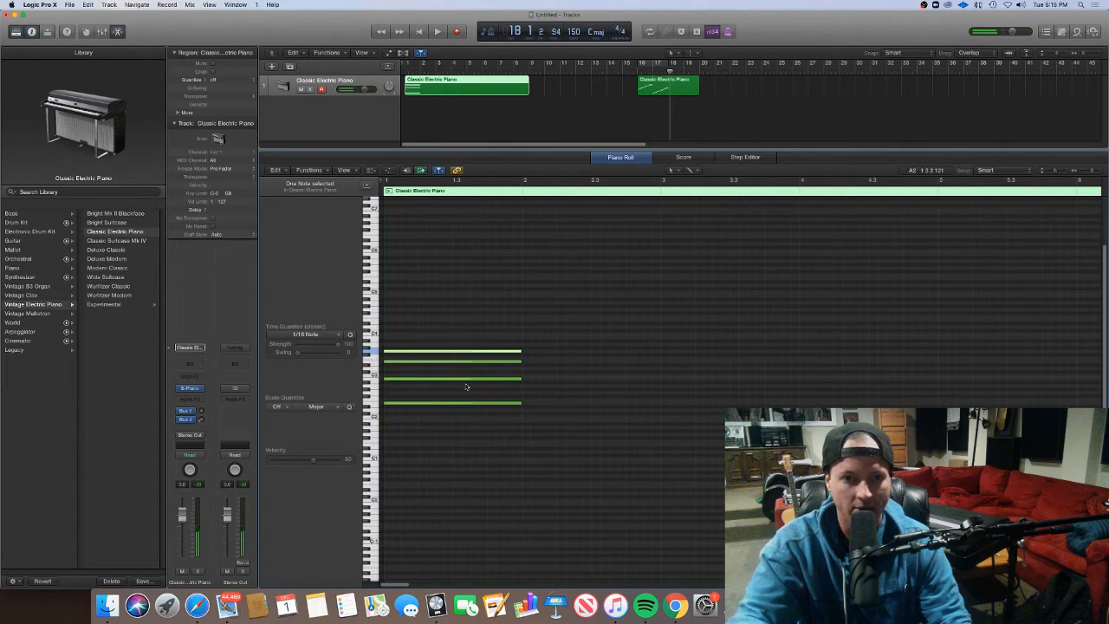
Set the cycle range to bars 1 through 4 and play back the E minor chord
{"action": "key", "text": "c"}
{"action": "left_click_drag", "start_coordinate": [385, 181], "coordinate": [930, 194]}
{"action": "key", "text": "space"}
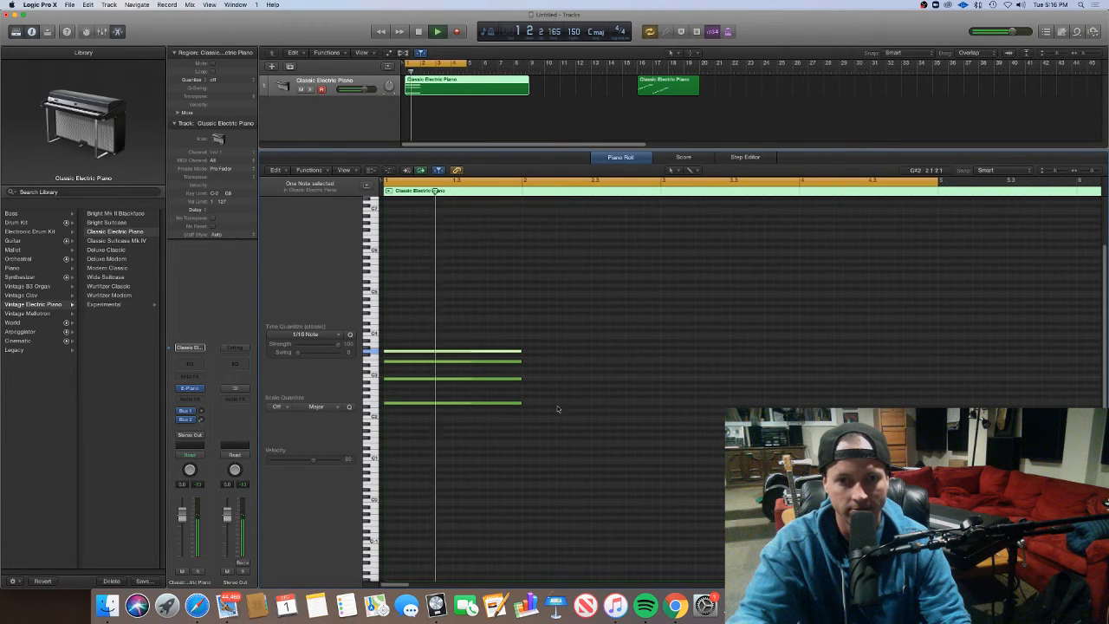
{"action": "key", "text": "space"}
Draw a one-bar B minor chord at bar 2 with B1, B2, D3 and F#3
{"action": "left_click", "coordinate": [524, 421]}
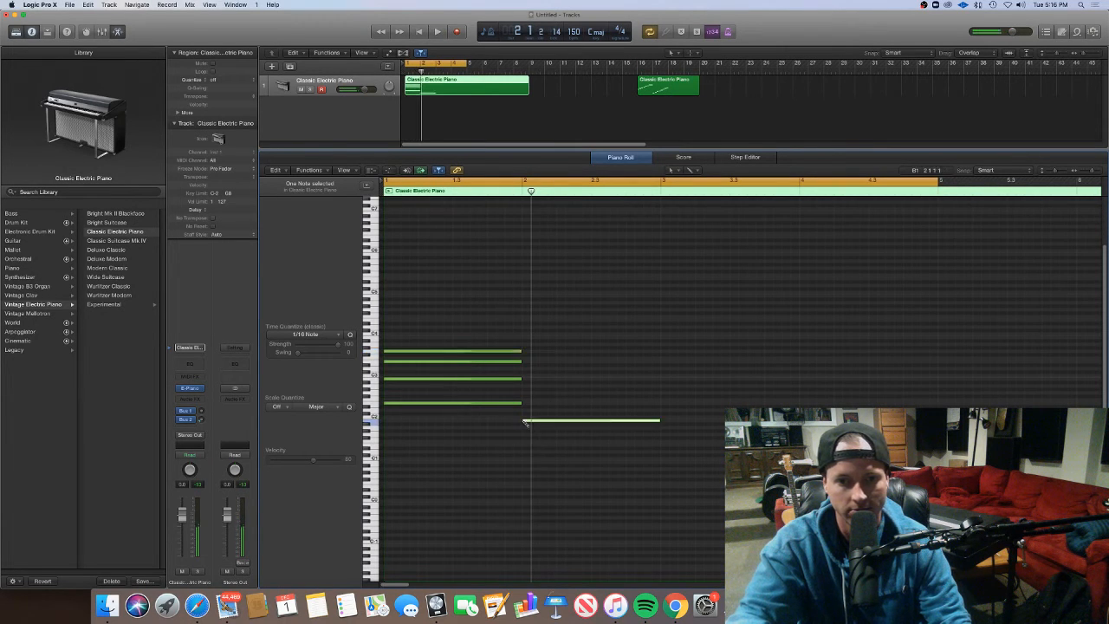
{"action": "left_click", "coordinate": [525, 370]}
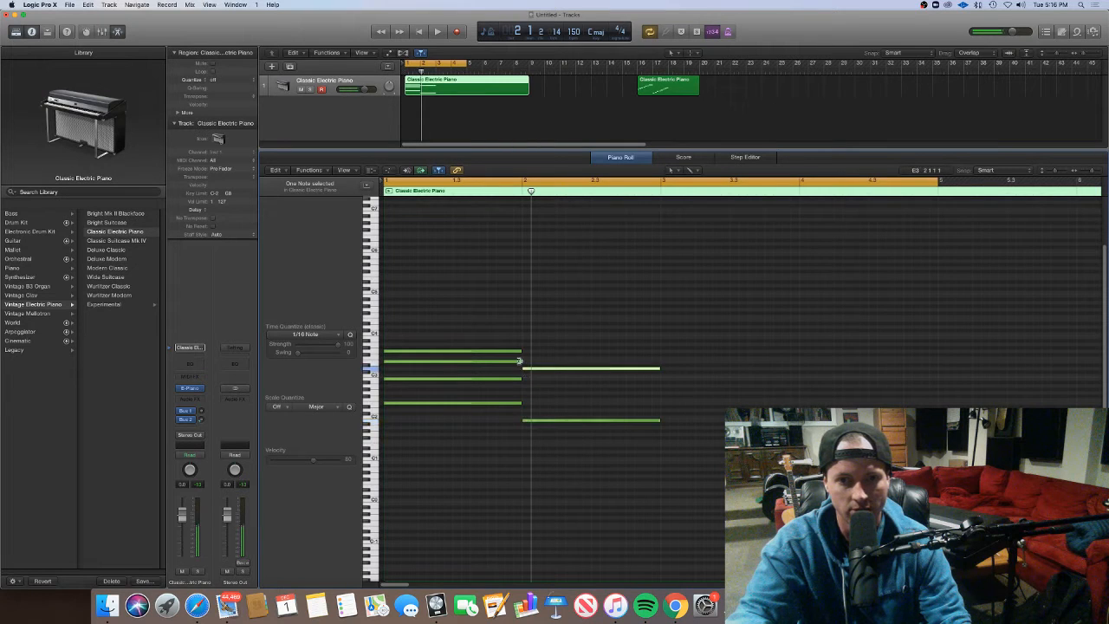
{"action": "left_click", "coordinate": [524, 354]}
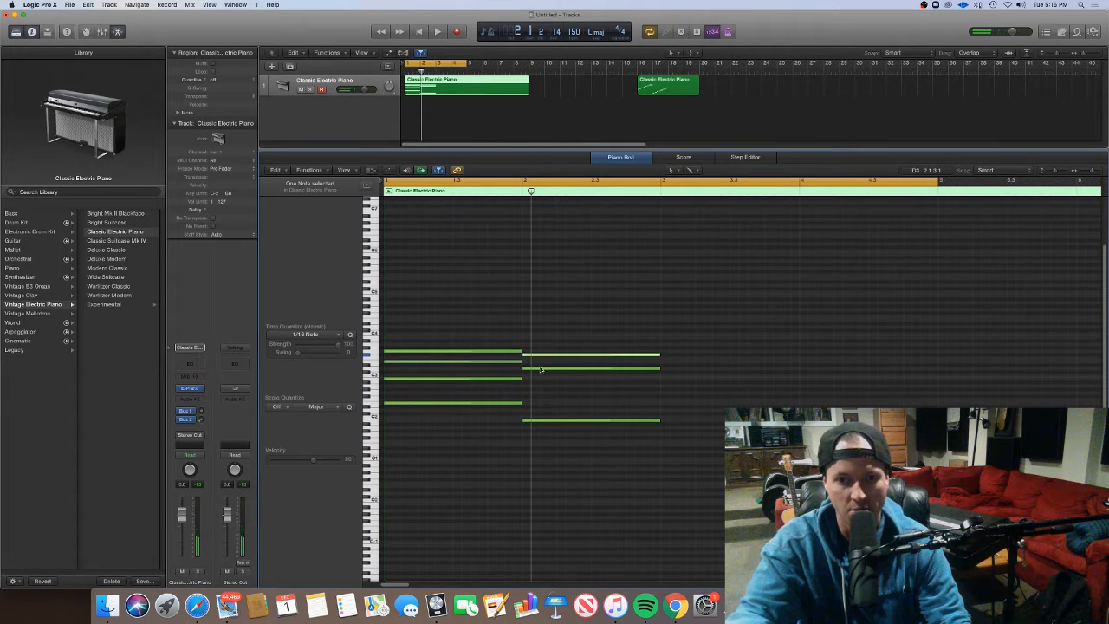
{"action": "left_click", "coordinate": [525, 379]}
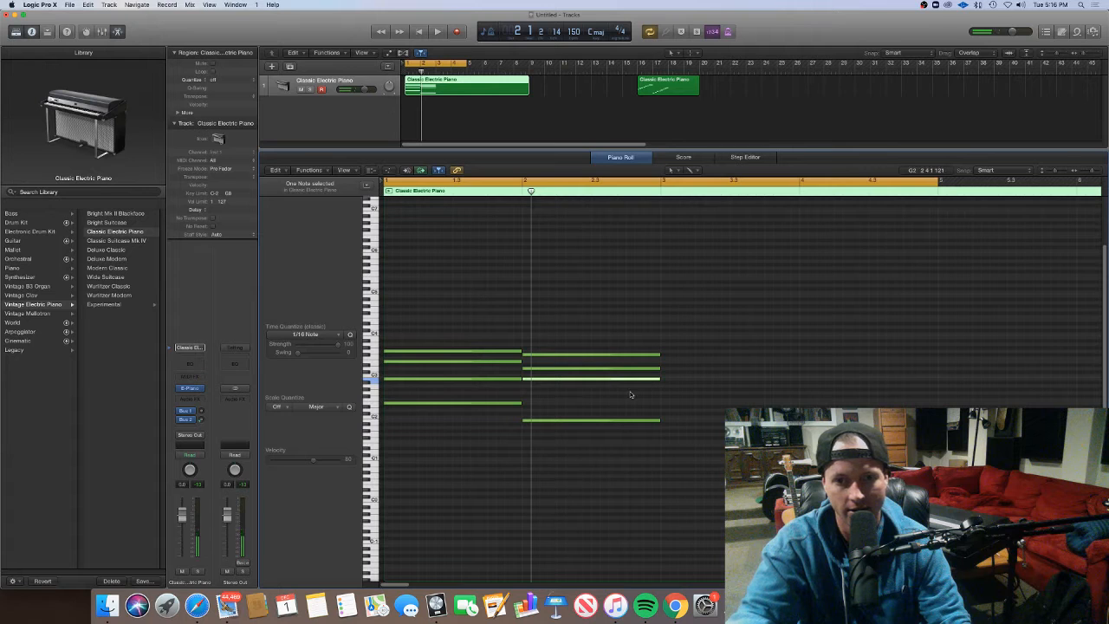
Draw a one-bar chord at bar 3 with D2, B2, D3 and F#3, and play back the progression
{"action": "key", "text": "space"}
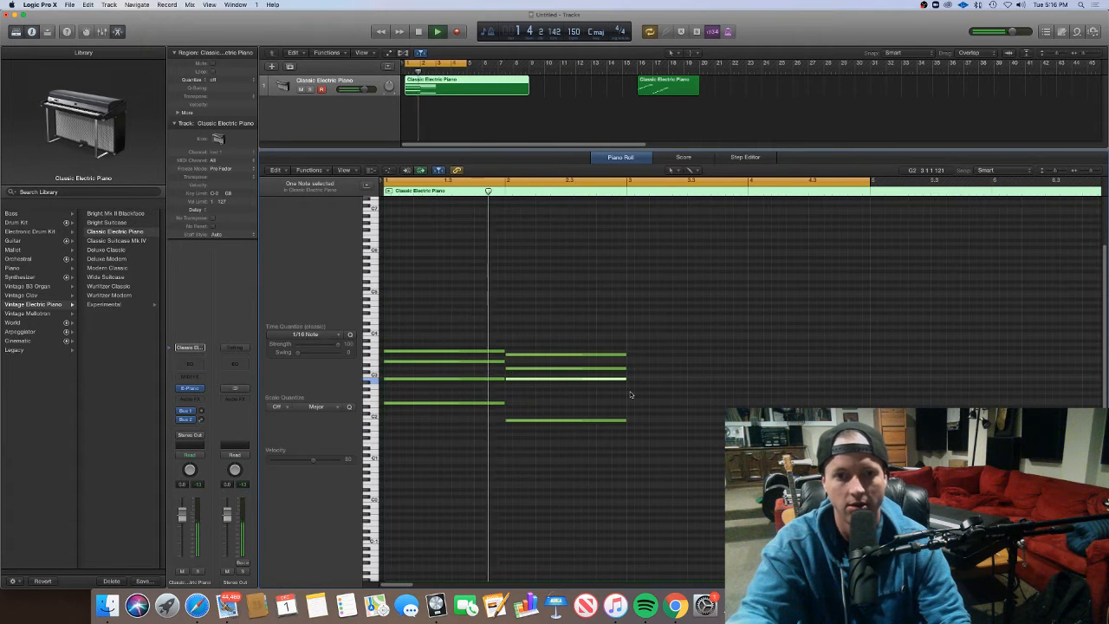
{"action": "key", "text": "space"}
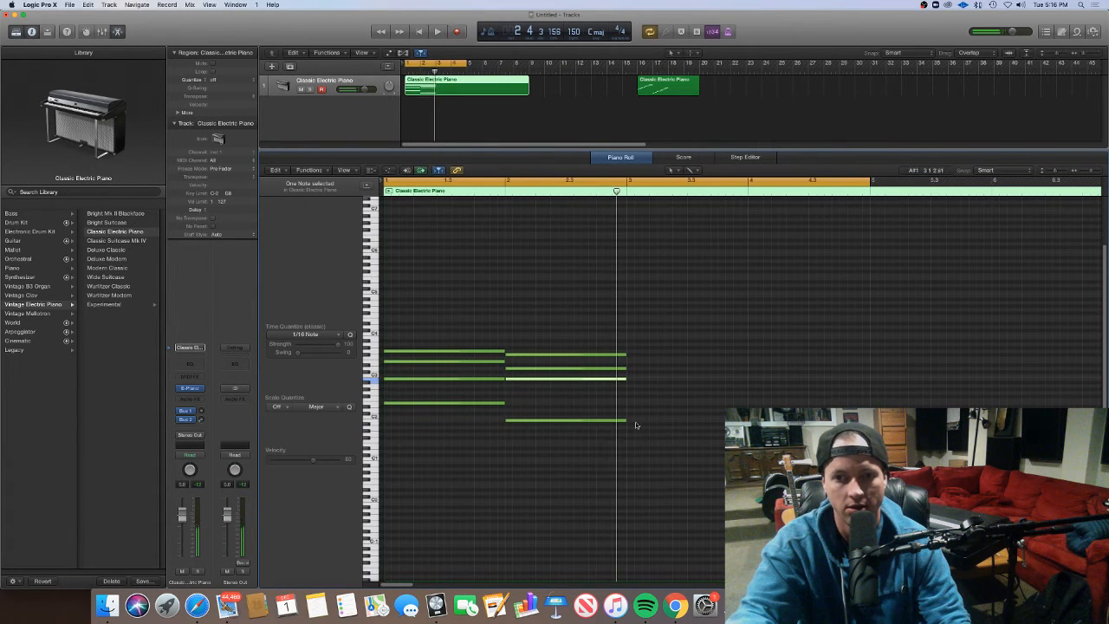
{"action": "left_click", "coordinate": [634, 413]}
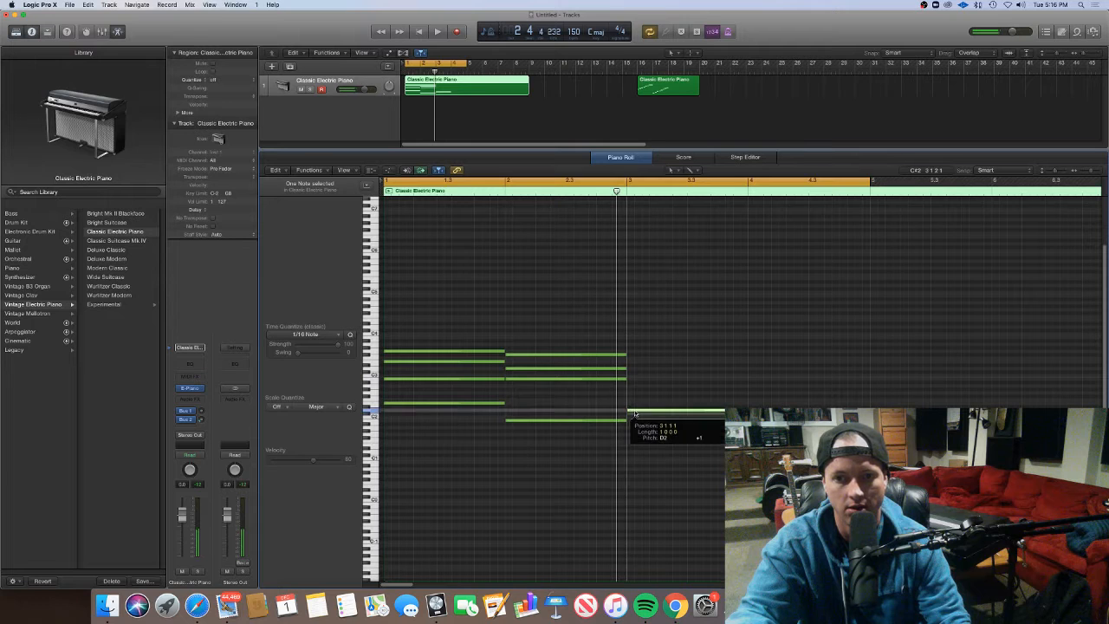
{"action": "left_click", "coordinate": [630, 369]}
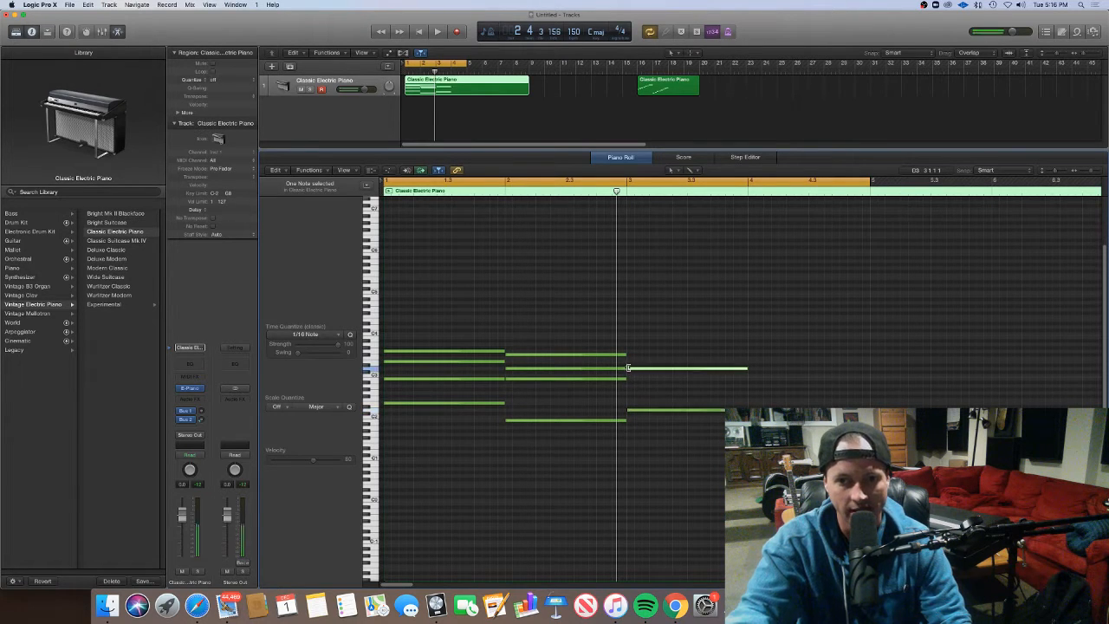
{"action": "left_click", "coordinate": [630, 356]}
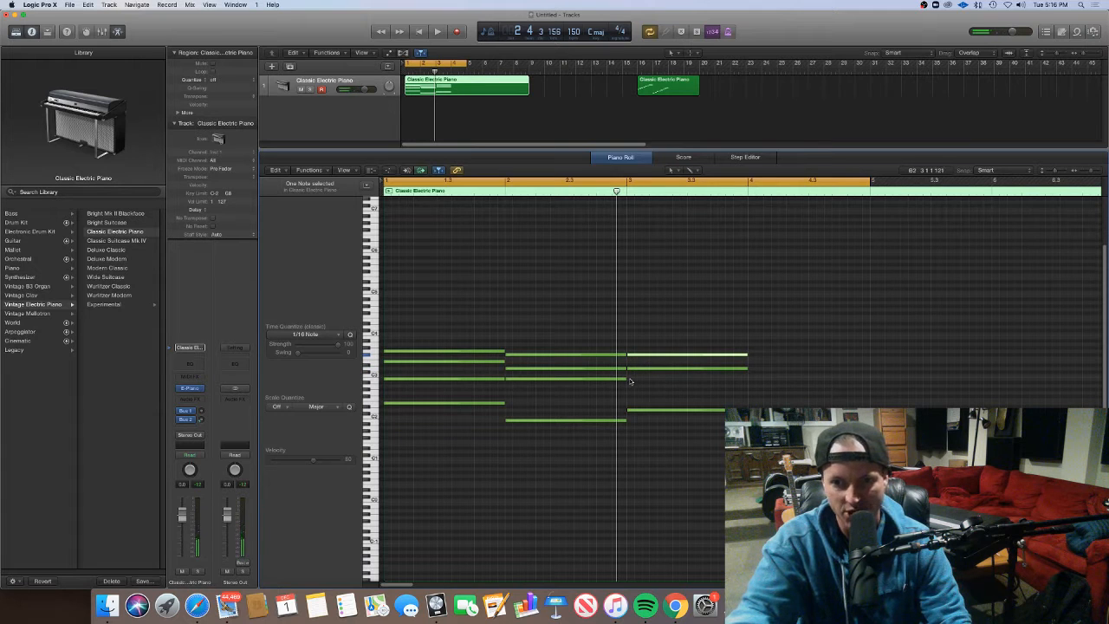
{"action": "left_click", "coordinate": [632, 378]}
{"action": "key", "text": "space"}
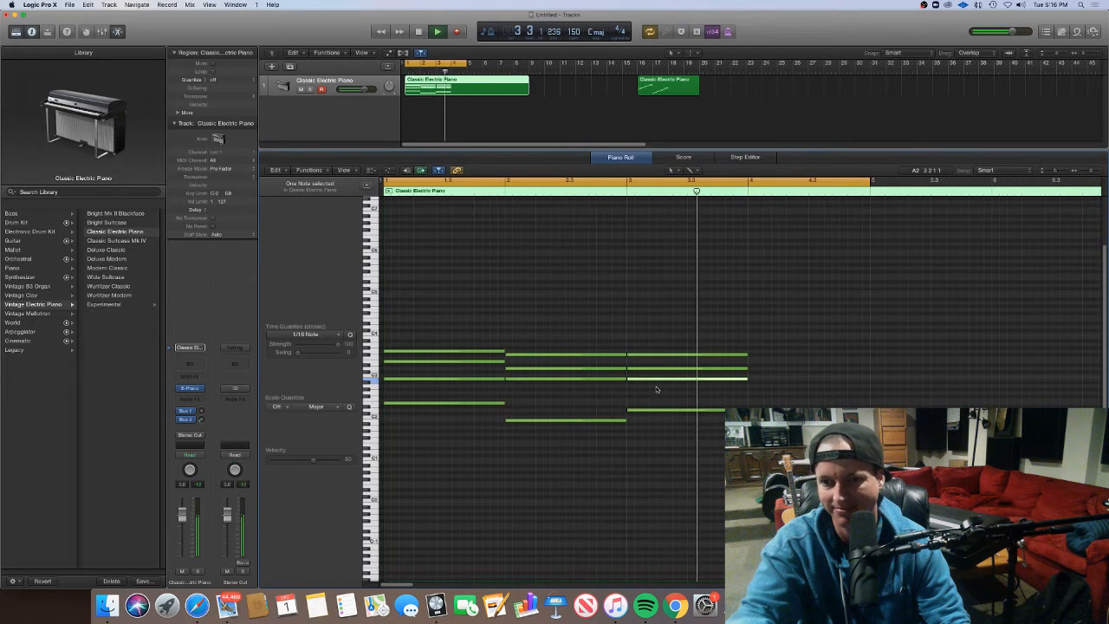
{"action": "key", "text": "space"}
Draw a one-bar chord at bar 4 with A1, E2, A2, C3 and G3
{"action": "left_click", "coordinate": [751, 386]}
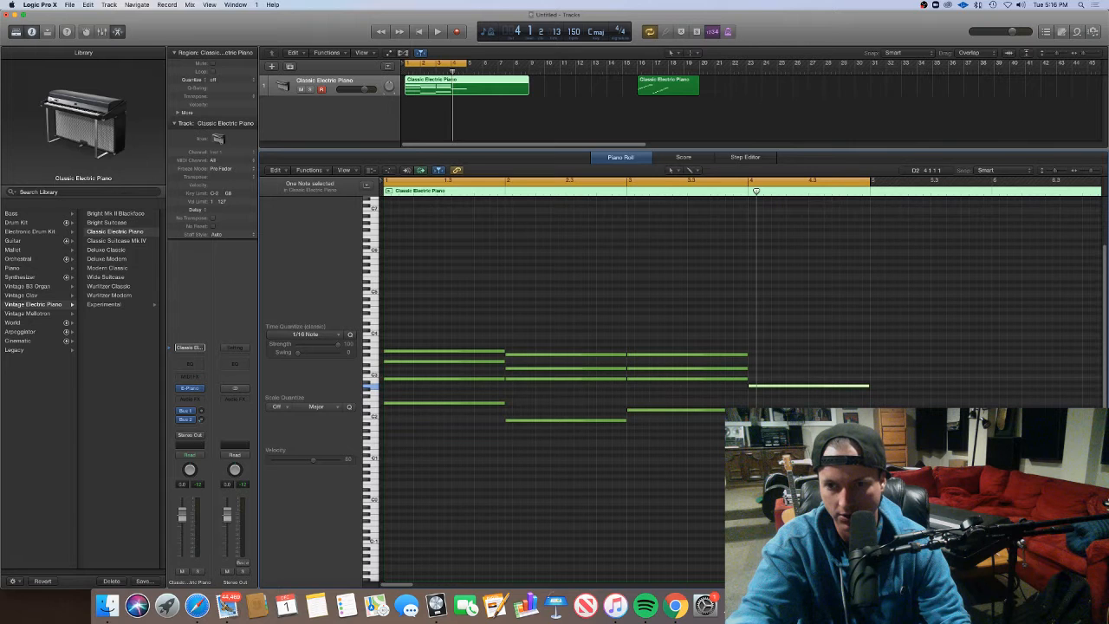
{"action": "key", "text": "space"}
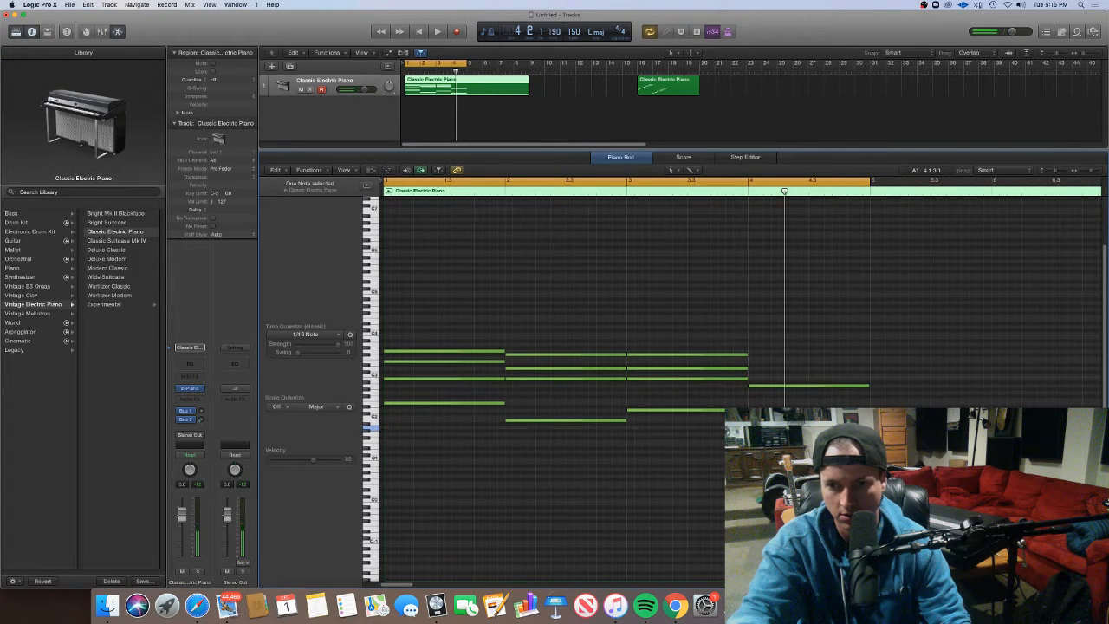
{"action": "left_click", "coordinate": [765, 421]}
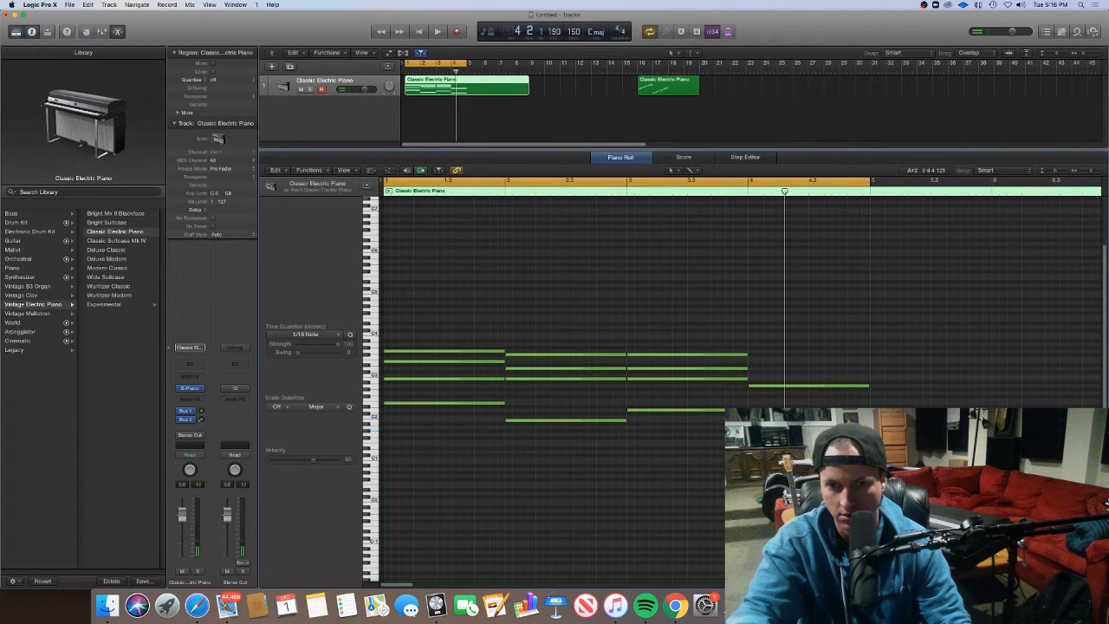
{"action": "left_click", "coordinate": [753, 403], "text": "super"}
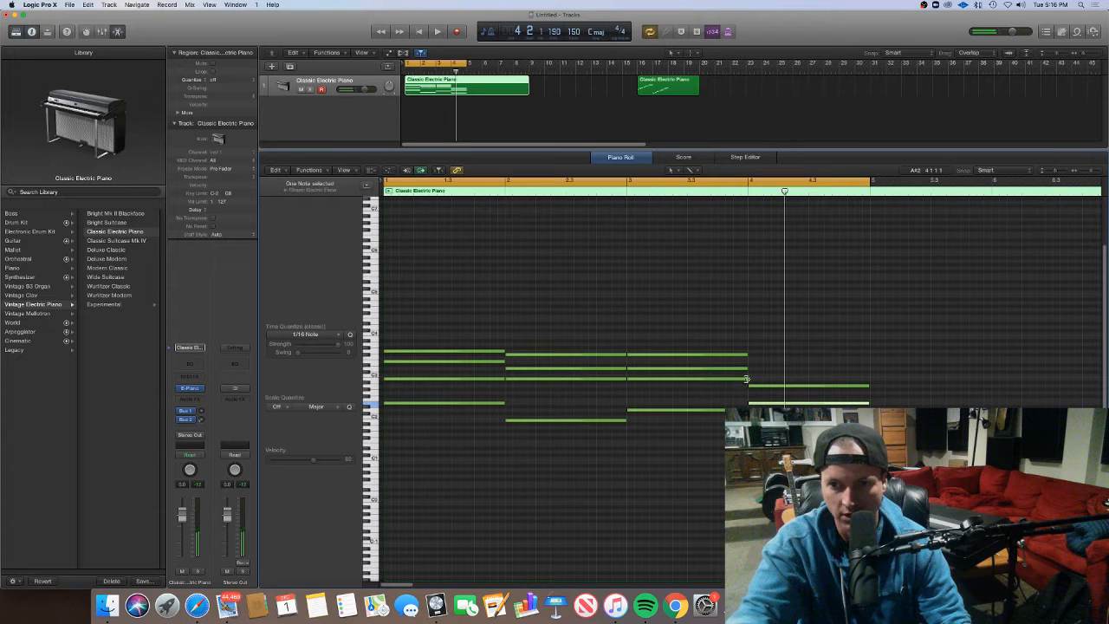
{"action": "left_click", "coordinate": [751, 376], "text": "super"}
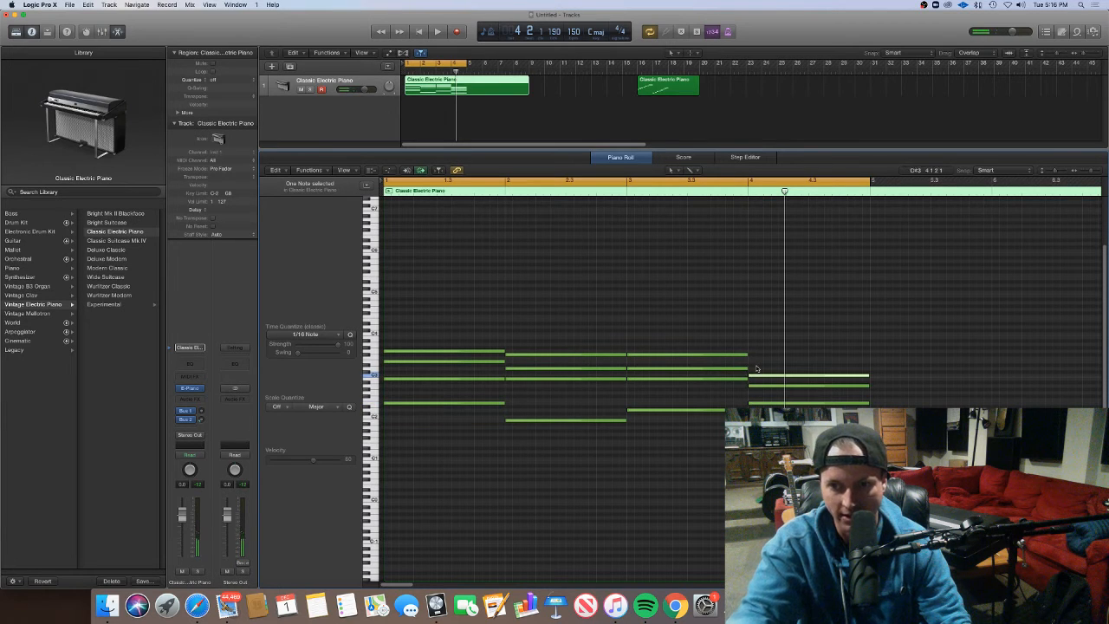
{"action": "left_click", "coordinate": [752, 352], "text": "super"}
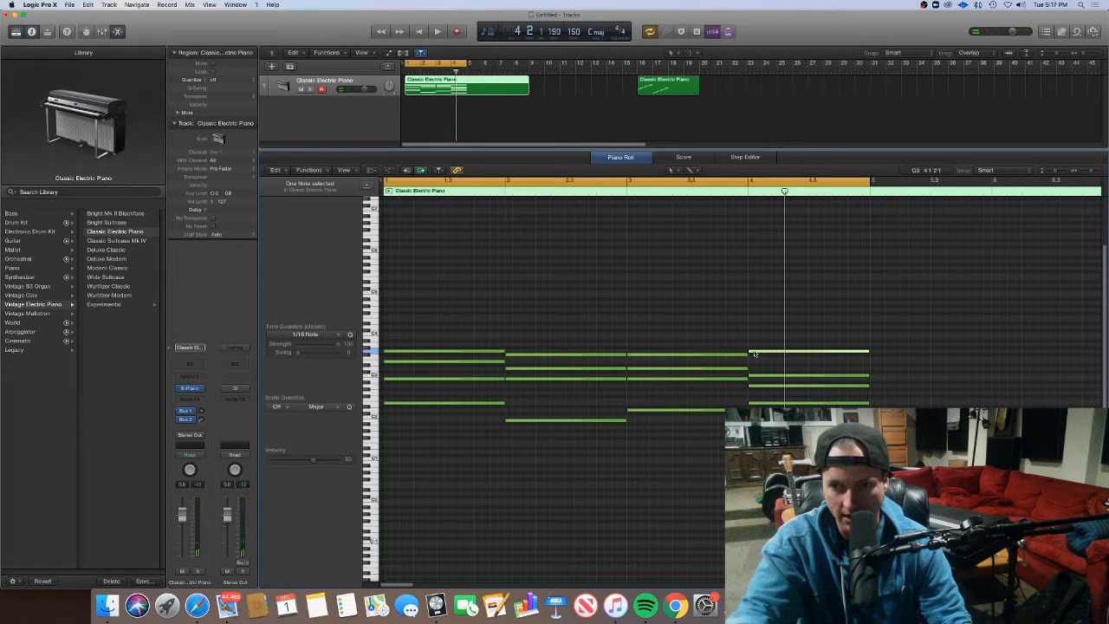
Try the bar 4 chord's top note at B3 during playback, and settle it on E3
{"action": "left_click_drag", "start_coordinate": [754, 354], "coordinate": [754, 340]}
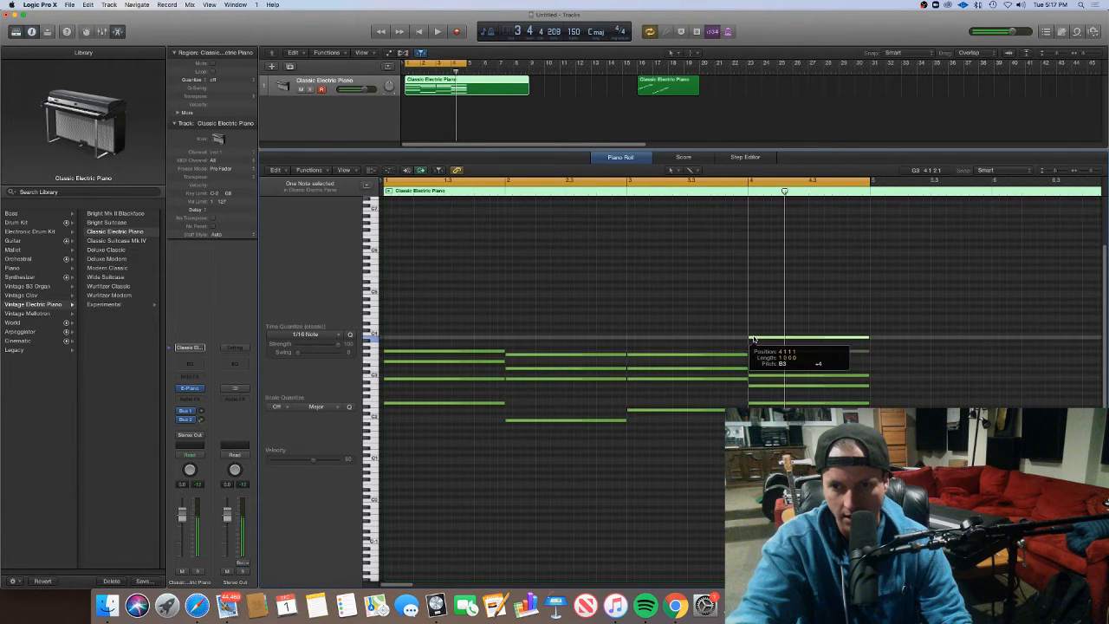
{"action": "key", "text": "space"}
{"action": "left_click", "coordinate": [784, 364]}
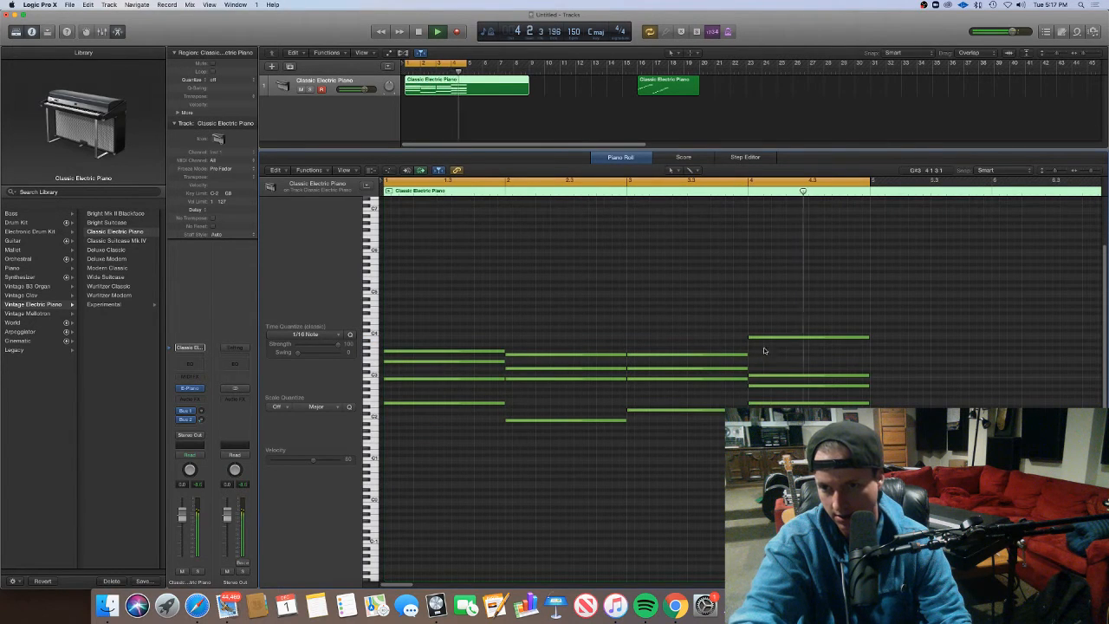
{"action": "left_click_drag", "start_coordinate": [759, 338], "coordinate": [765, 365]}
{"action": "left_click", "coordinate": [770, 370]}
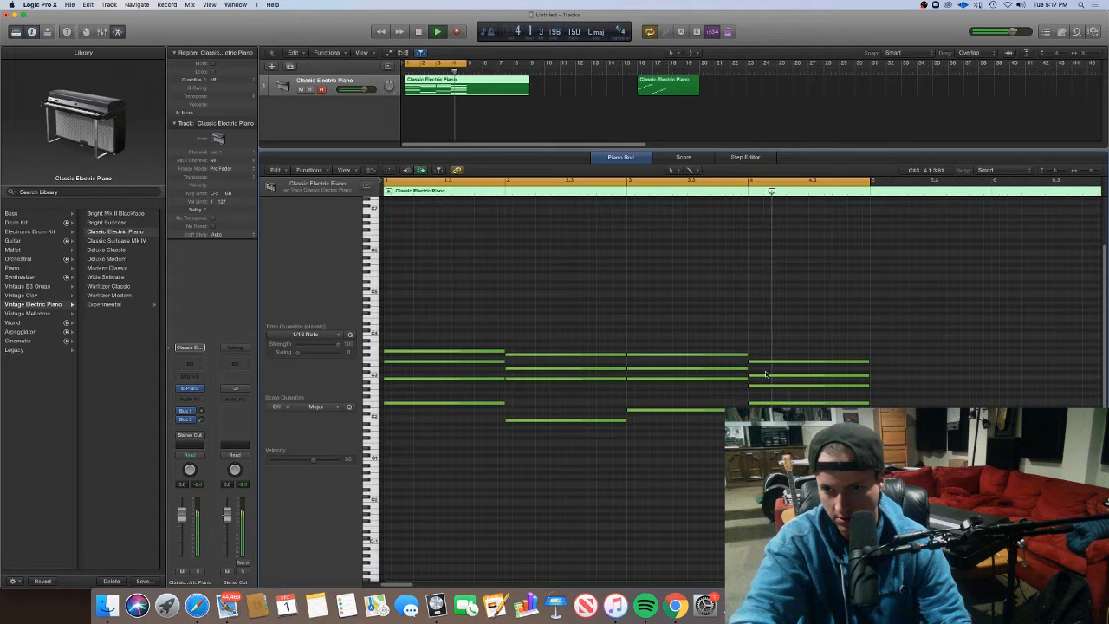
{"action": "key", "text": "space"}
Try the bar 4 chord's C3 note at B2, play it back, and return it to C3
{"action": "left_click_drag", "start_coordinate": [767, 375], "coordinate": [766, 380]}
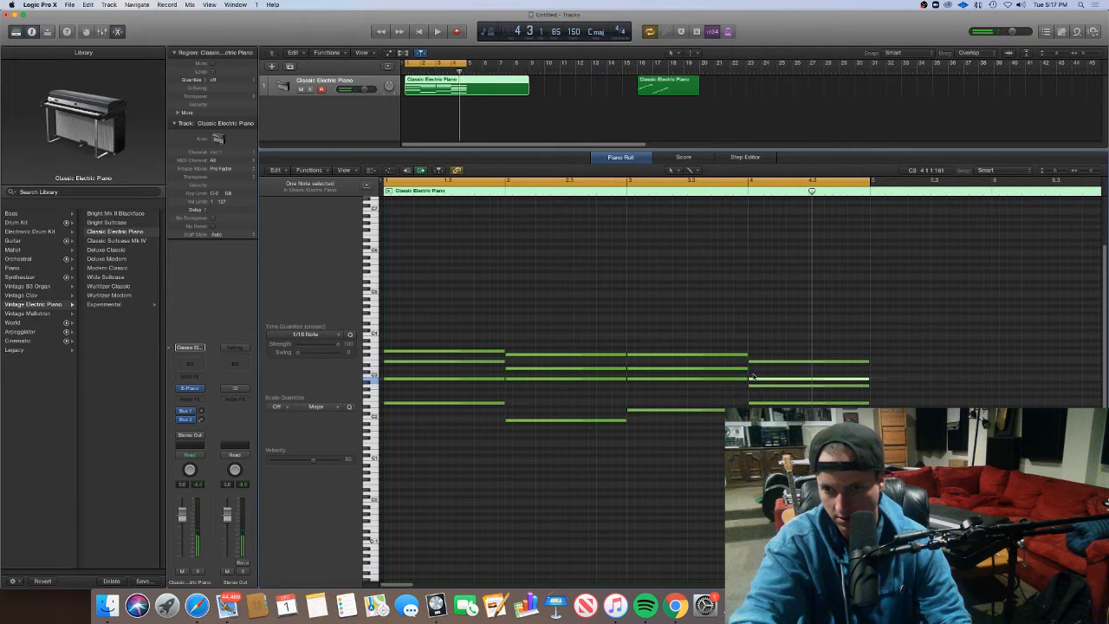
{"action": "key", "text": "space"}
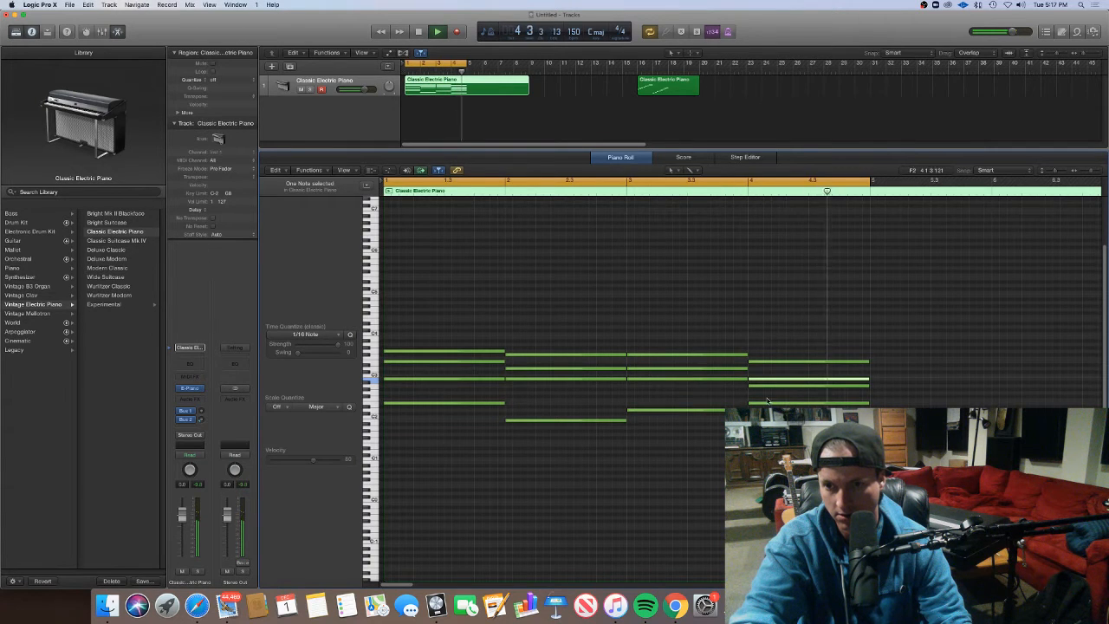
{"action": "key", "text": "space"}
{"action": "left_click_drag", "start_coordinate": [761, 379], "coordinate": [763, 376]}
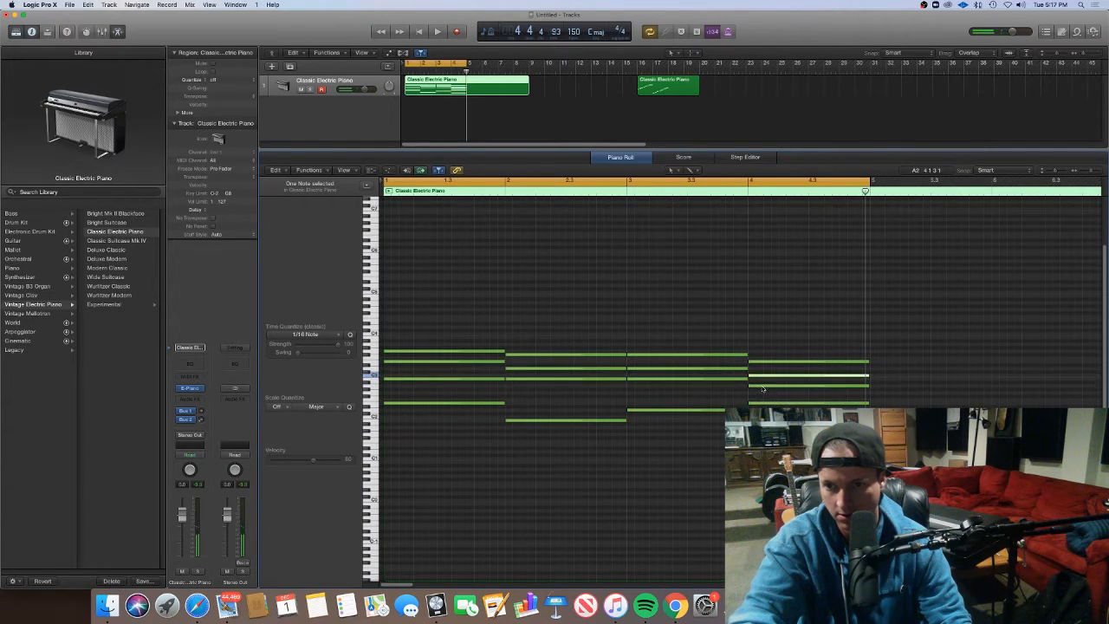
Play back the four-chord progression, including from the start of bar 1
{"action": "key", "text": "space"}
{"action": "left_click", "coordinate": [762, 370]}
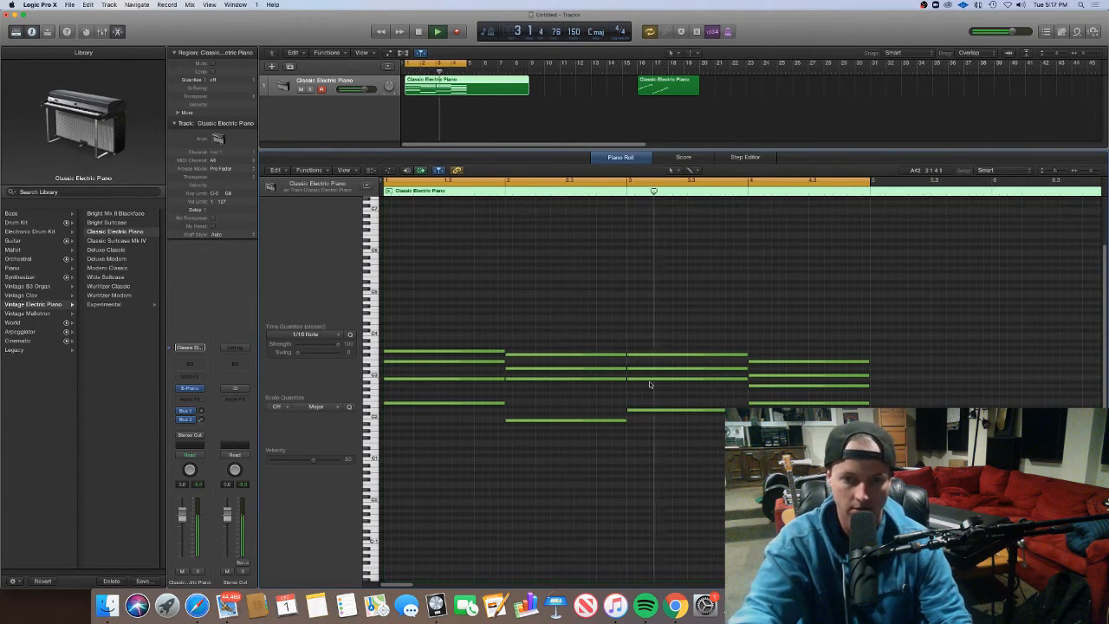
{"action": "key", "text": "space"}
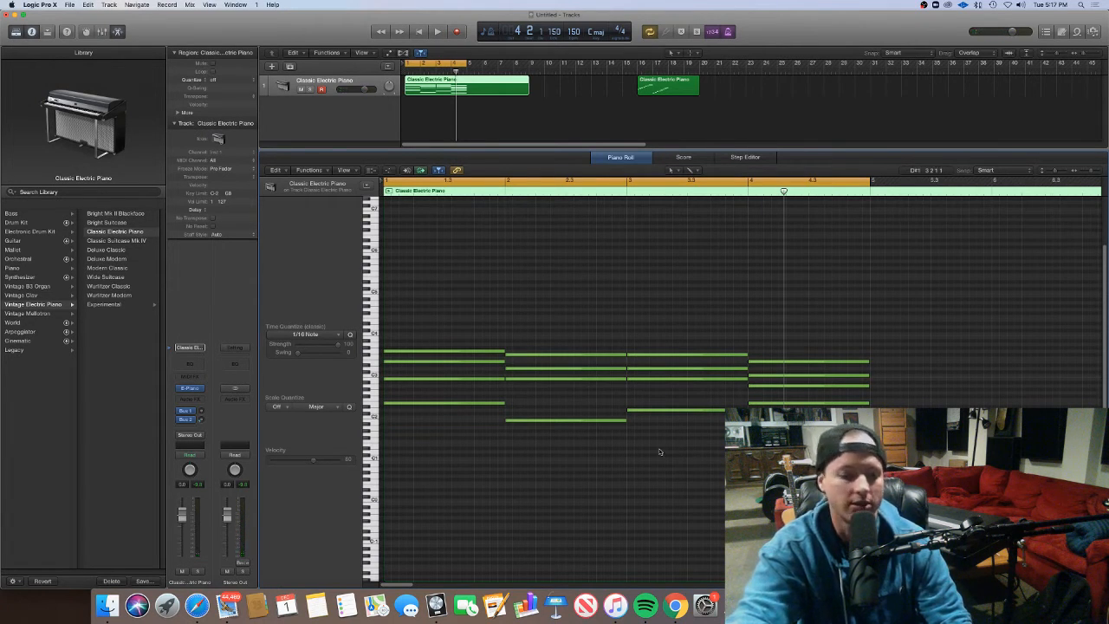
{"action": "scroll", "coordinate": [660, 451], "scroll_direction": "down", "scroll_amount": 5}
{"action": "scroll", "coordinate": [557, 459], "scroll_direction": "up", "scroll_amount": 5}
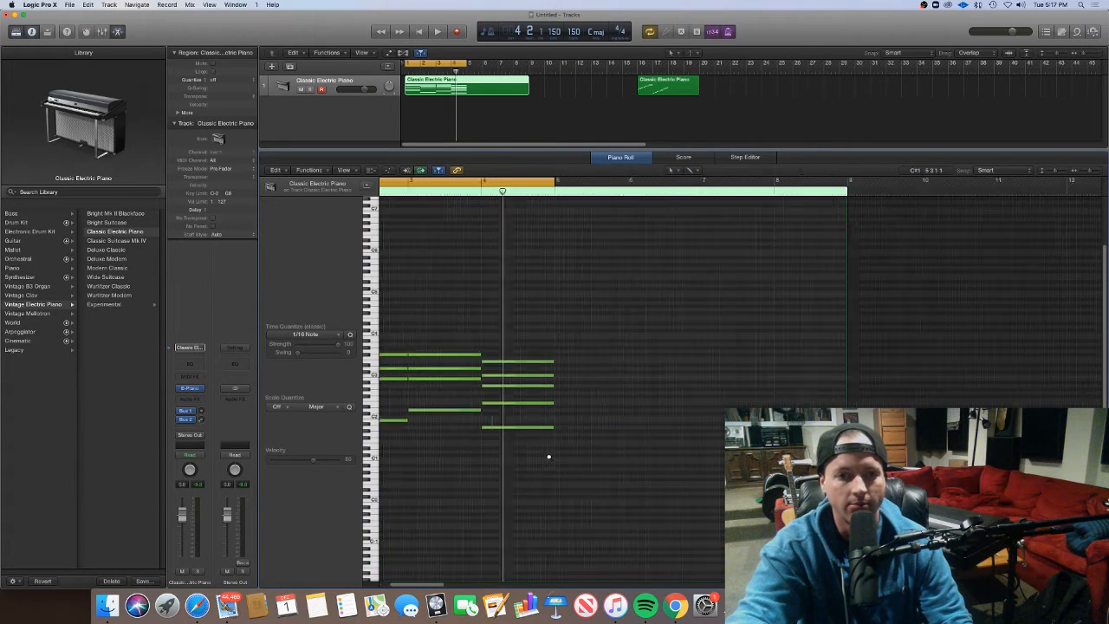
{"action": "key", "text": "Return"}
{"action": "key", "text": "space"}
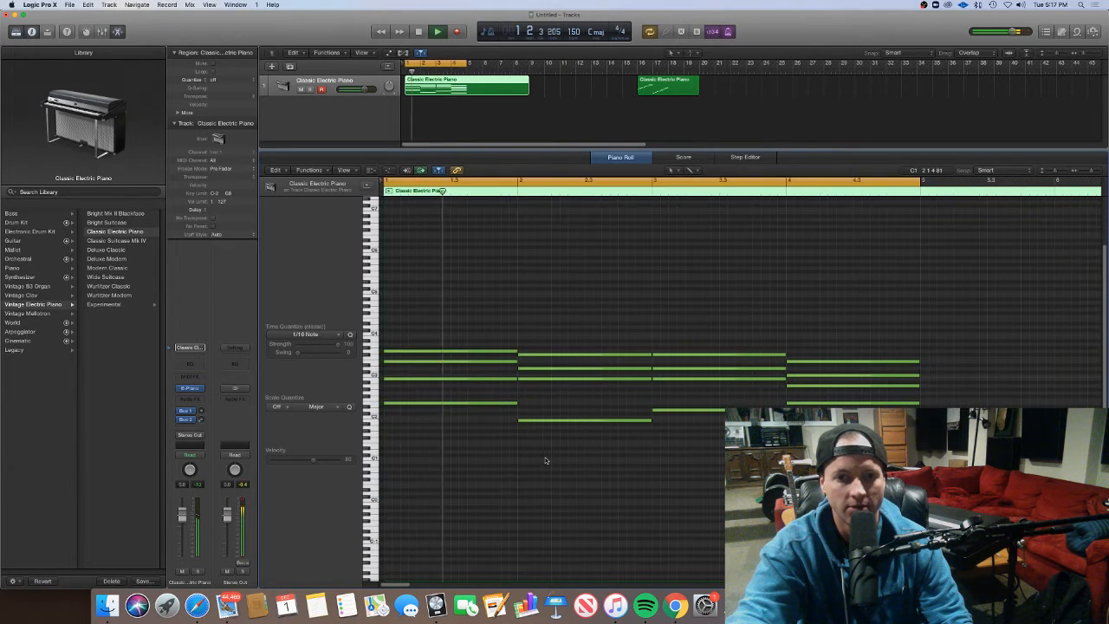
{"action": "key", "text": "Return"}
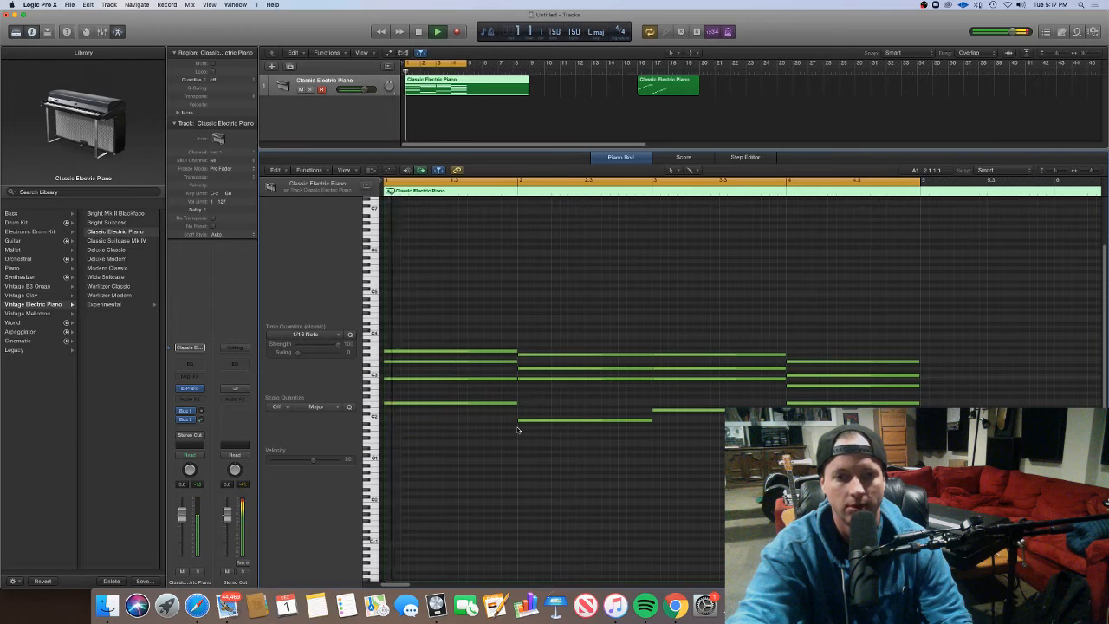
{"action": "key", "text": "space"}
Start the bar 2 and bar 4 chords an eighth note early, shortening the chords before them to match
{"action": "left_click_drag", "start_coordinate": [507, 426], "coordinate": [500, 354]}
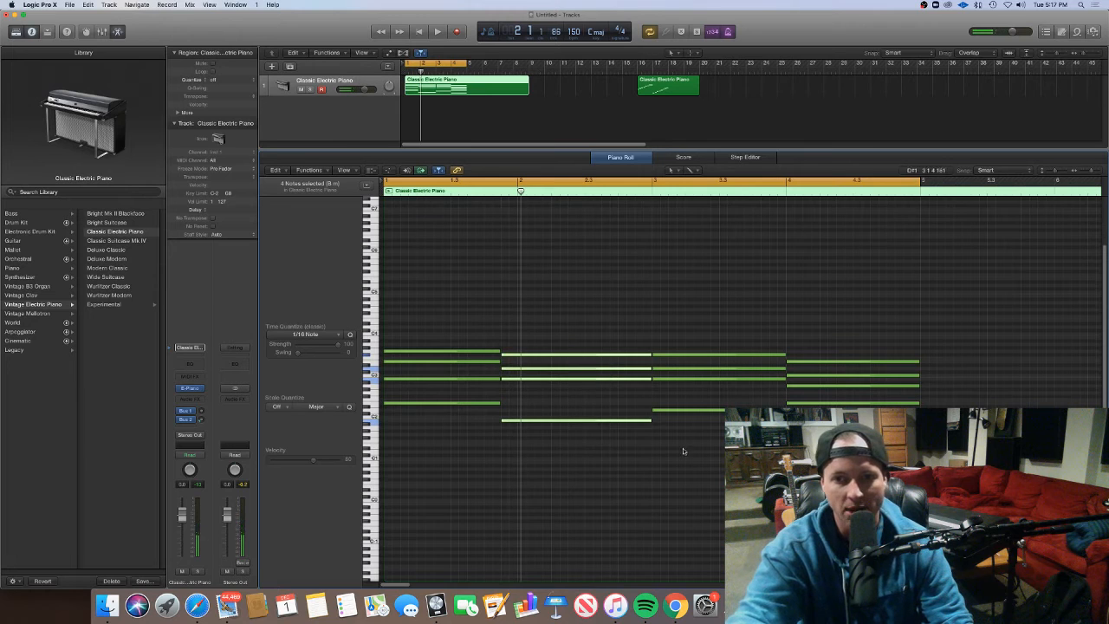
{"action": "left_click_drag", "start_coordinate": [773, 440], "coordinate": [768, 365]}
{"action": "left_click", "coordinate": [655, 358]}
{"action": "left_click_drag", "start_coordinate": [639, 356], "coordinate": [652, 355]}
{"action": "key", "text": "space"}
{"action": "left_click_drag", "start_coordinate": [767, 408], "coordinate": [767, 355]}
{"action": "left_click", "coordinate": [770, 343]}
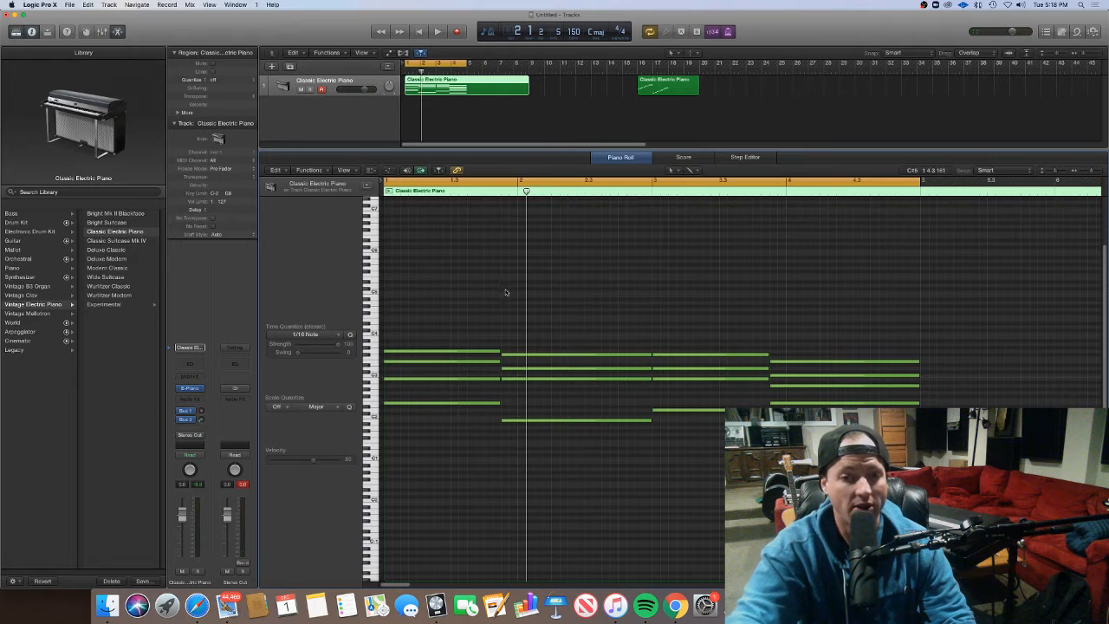
Place the playhead at bar 2, bar 3 and the second chord's early start to compare the chord timing
{"action": "left_click", "coordinate": [518, 190]}
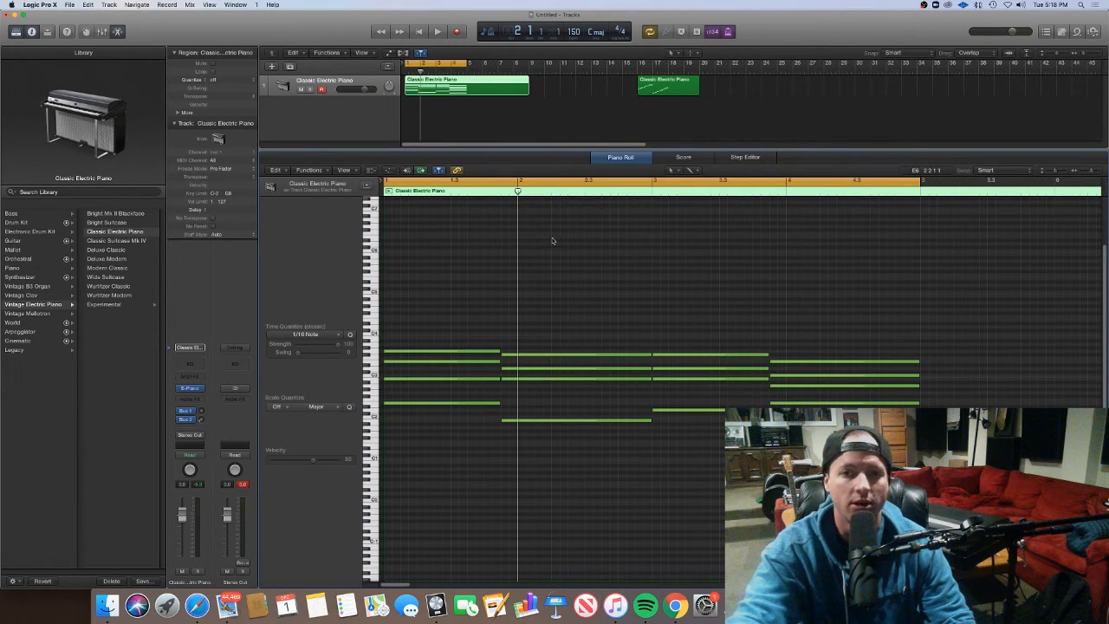
{"action": "left_click", "coordinate": [653, 190]}
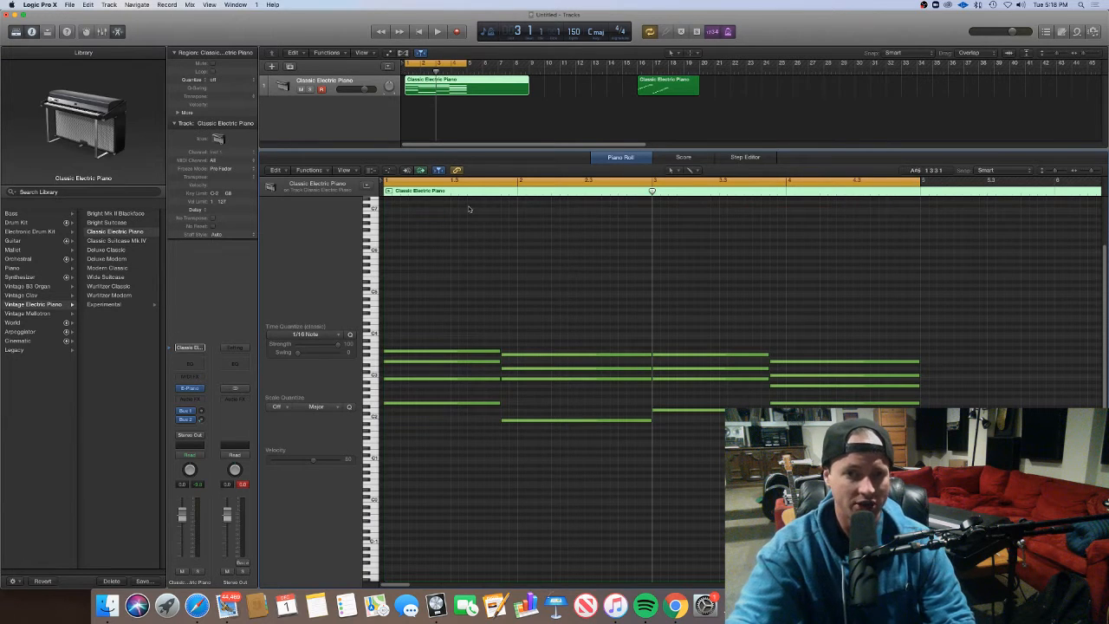
{"action": "left_click", "coordinate": [502, 191]}
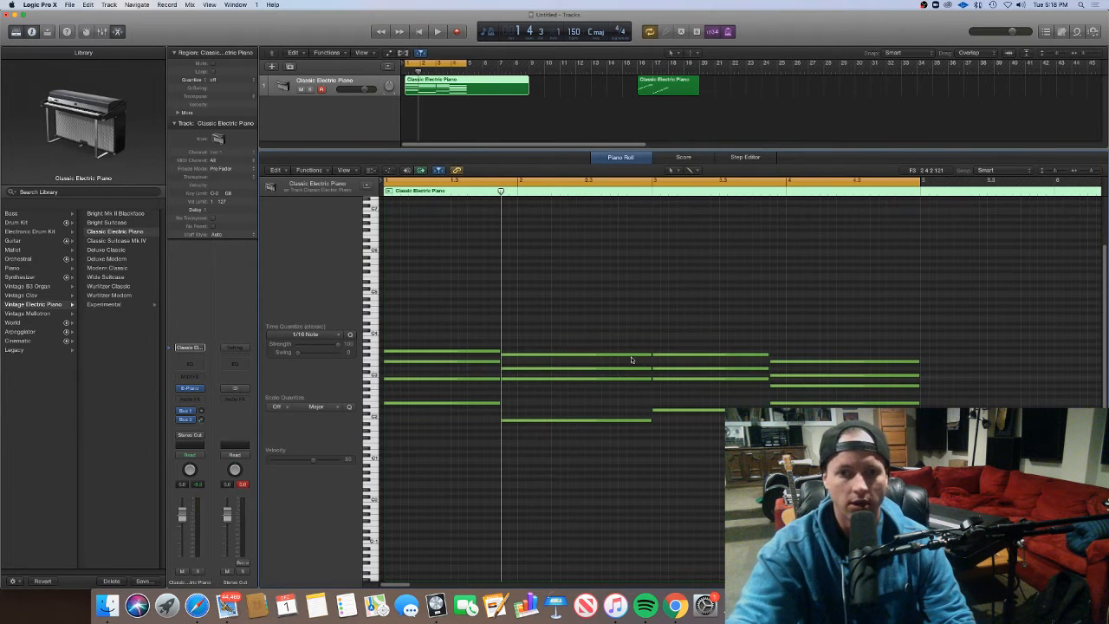
Duplicate all the notes of the four-bar chord progression into bars 5 through 8
{"action": "scroll", "coordinate": [632, 360], "scroll_direction": "down", "scroll_amount": 10}
{"action": "left_click_drag", "start_coordinate": [479, 439], "coordinate": [486, 353]}
{"action": "key", "text": "super+Right"}
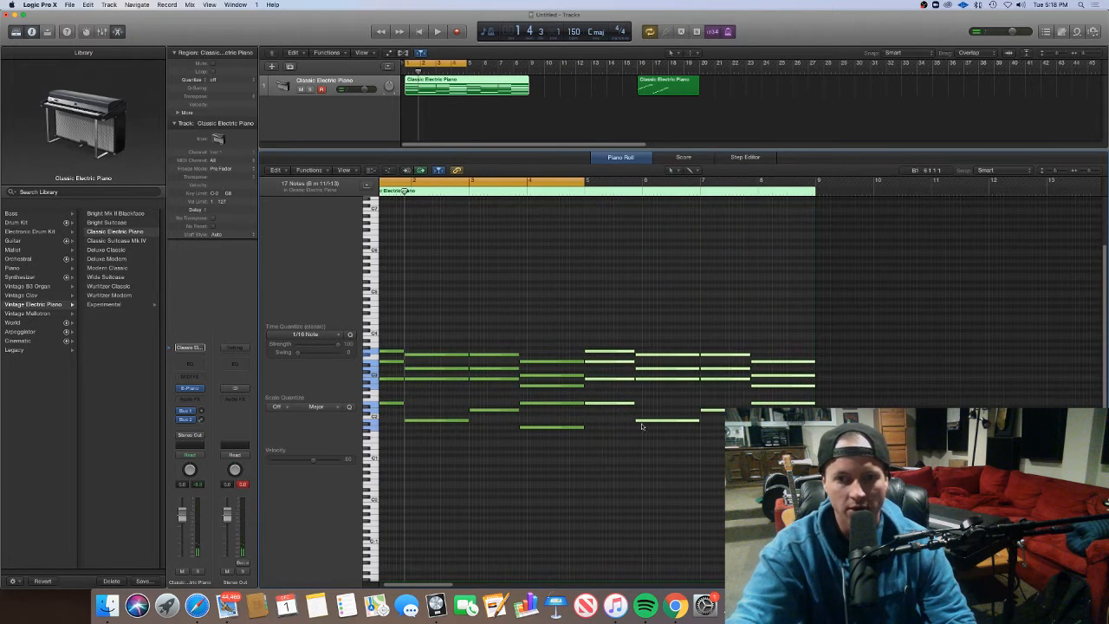
{"action": "left_click", "coordinate": [642, 426]}
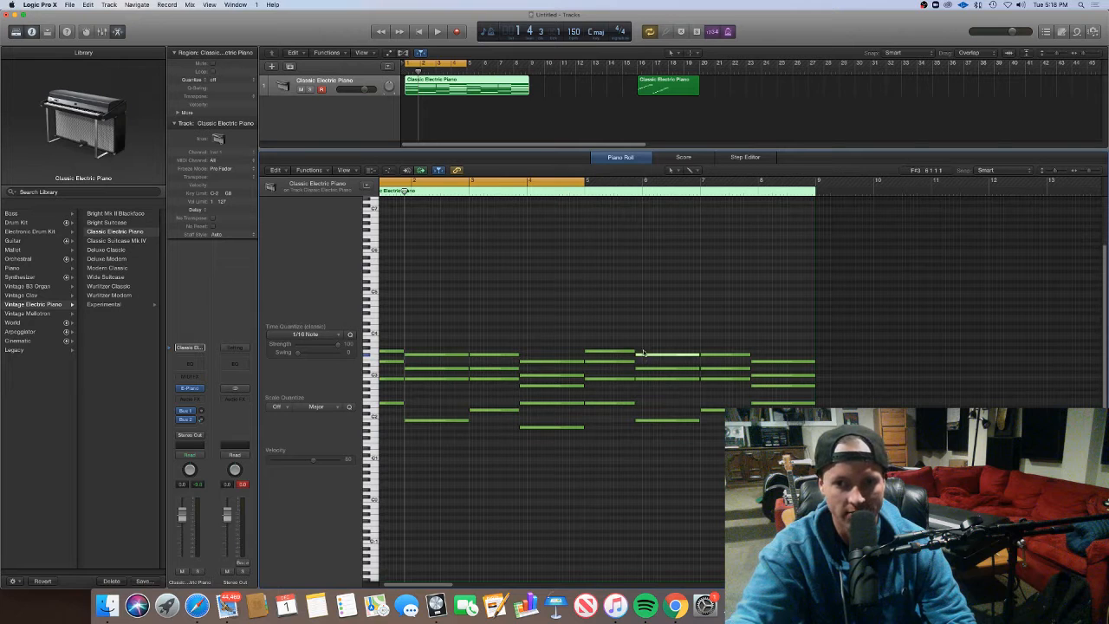
Add a B3 on top of the second repeated chord and an A3 on top of the third
{"action": "left_click_drag", "start_coordinate": [644, 353], "coordinate": [644, 339]}
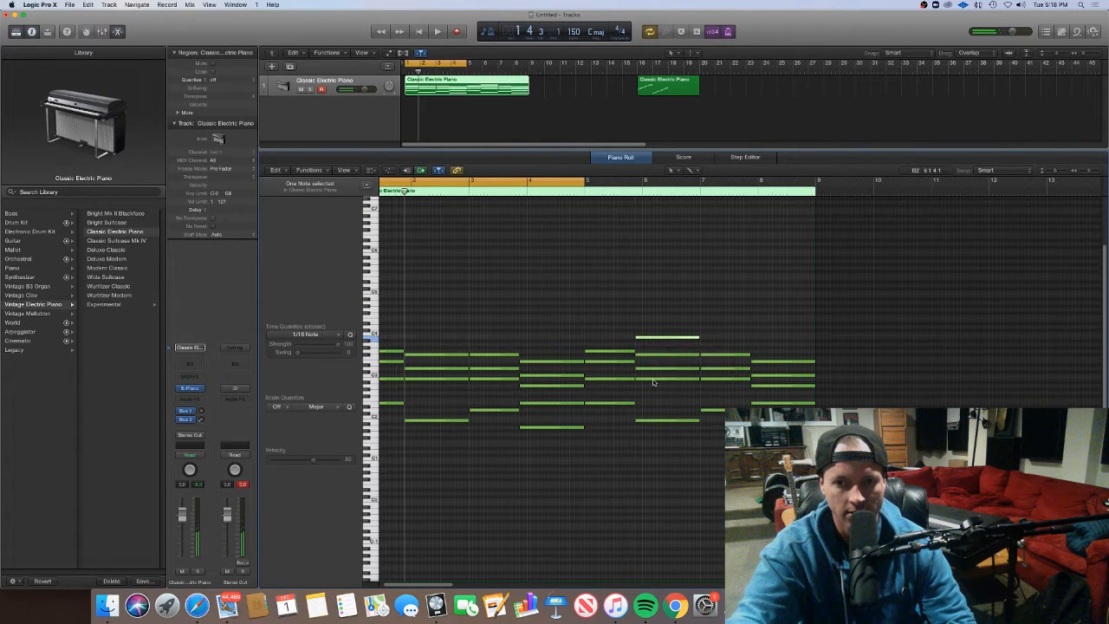
{"action": "left_click", "coordinate": [712, 355]}
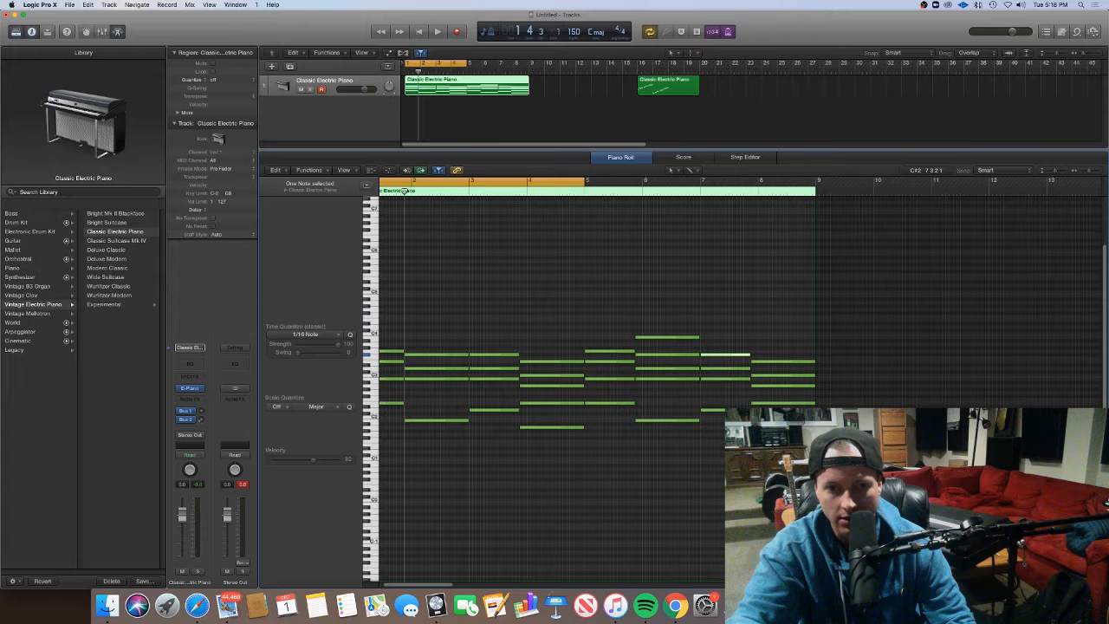
{"action": "left_click", "coordinate": [723, 371]}
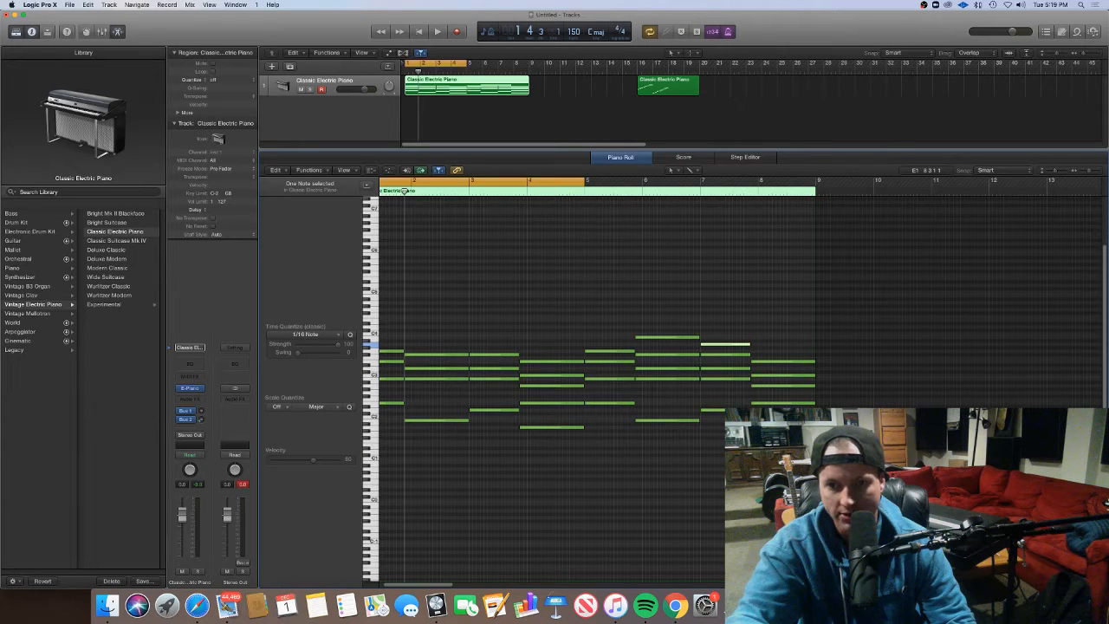
Delete all the notes of the last chord in the repeated progression
{"action": "left_click_drag", "start_coordinate": [786, 434], "coordinate": [795, 284]}
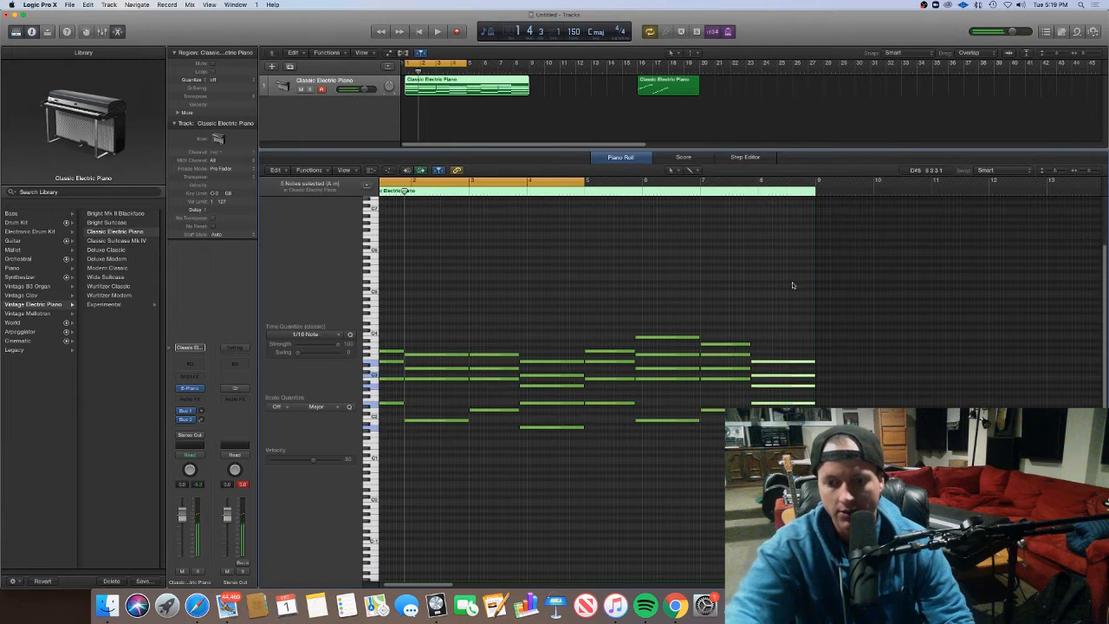
{"action": "key", "text": "Delete"}
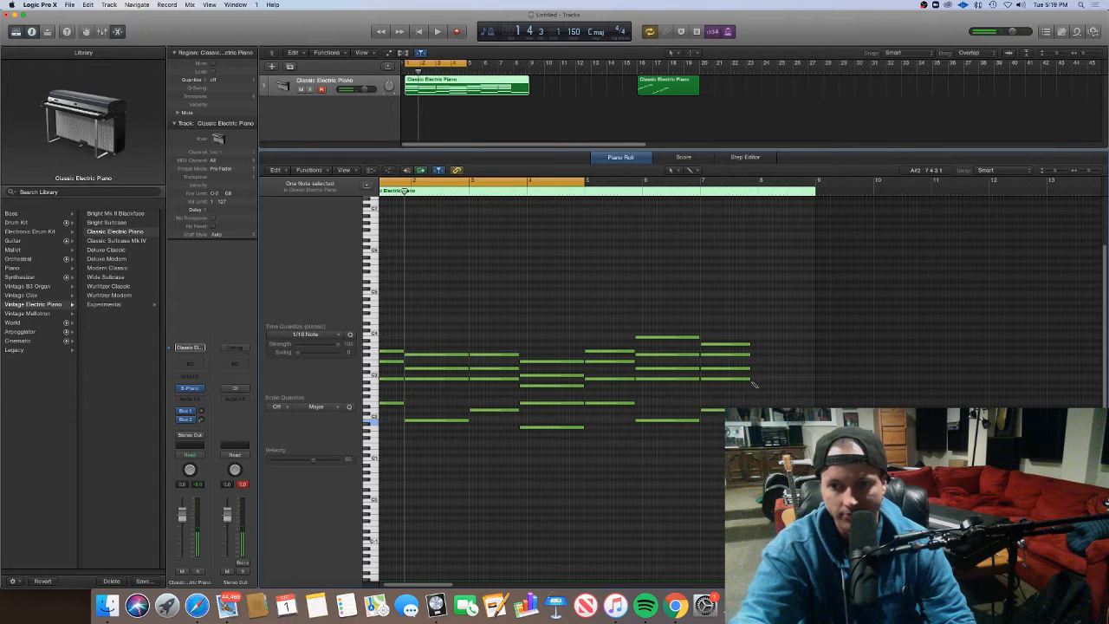
Add an F#3 and a B3 to the last repeated chord and lengthen both notes to bar 9
{"action": "left_click", "coordinate": [753, 354]}
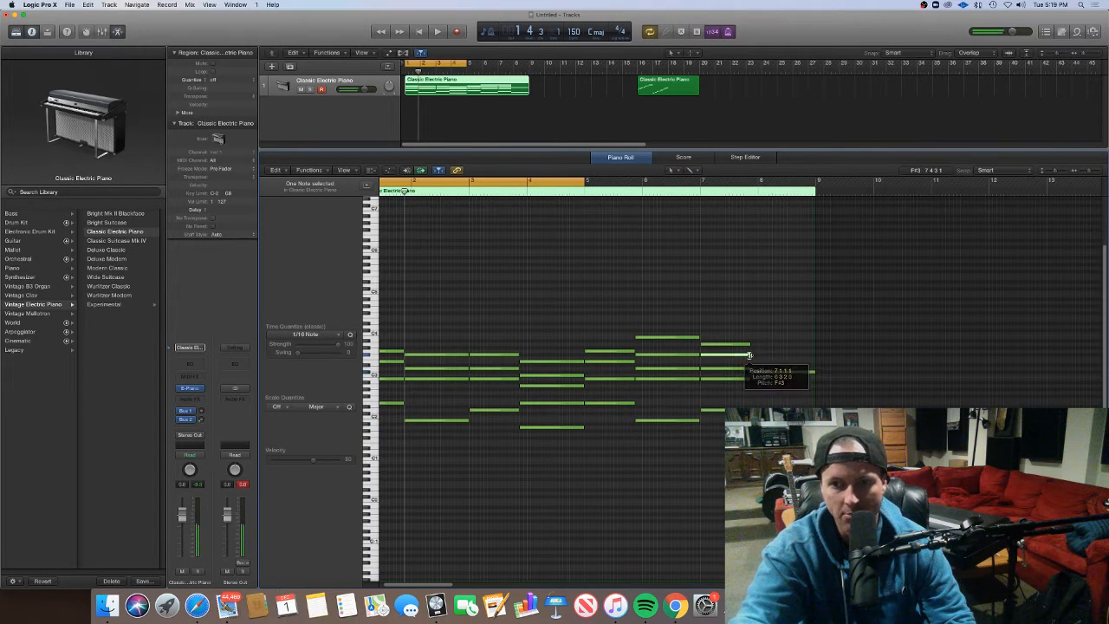
{"action": "left_click", "coordinate": [753, 339]}
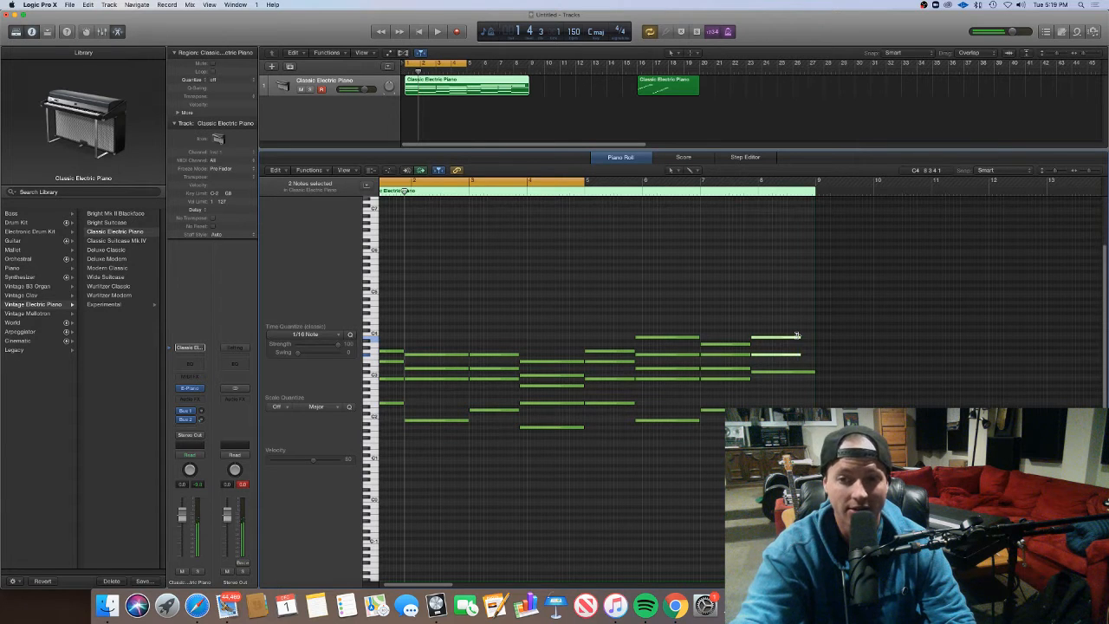
{"action": "left_click_drag", "start_coordinate": [797, 335], "coordinate": [814, 336]}
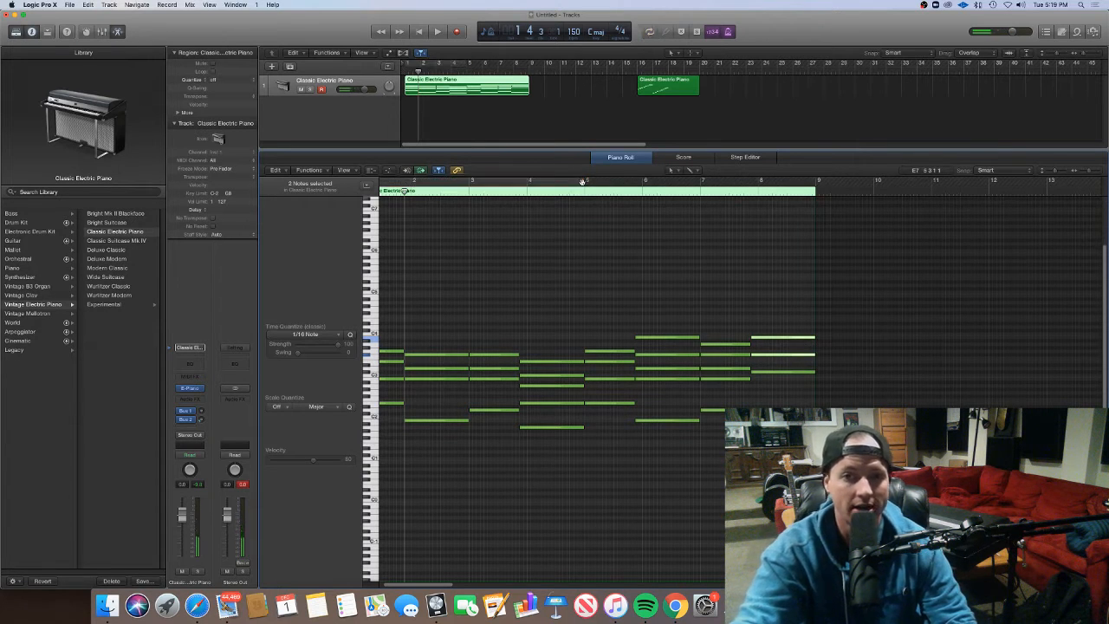
Extend the cycle range to bar 9 and play back the full eight-bar progression
{"action": "left_click_drag", "start_coordinate": [580, 178], "coordinate": [813, 237]}
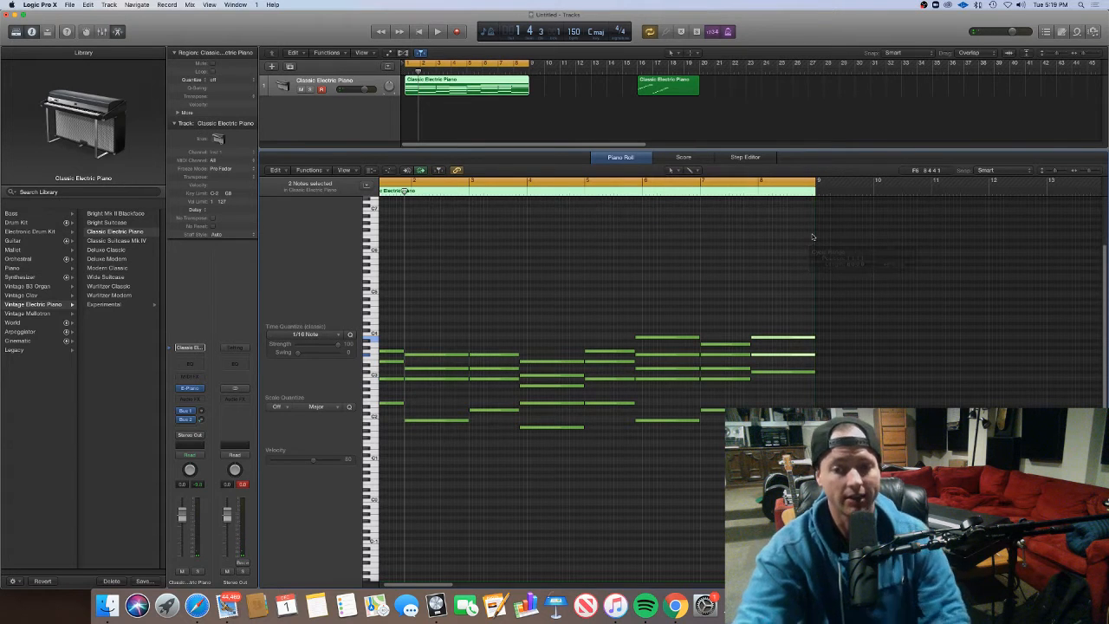
{"action": "scroll", "coordinate": [761, 351], "scroll_direction": "left", "scroll_amount": 2}
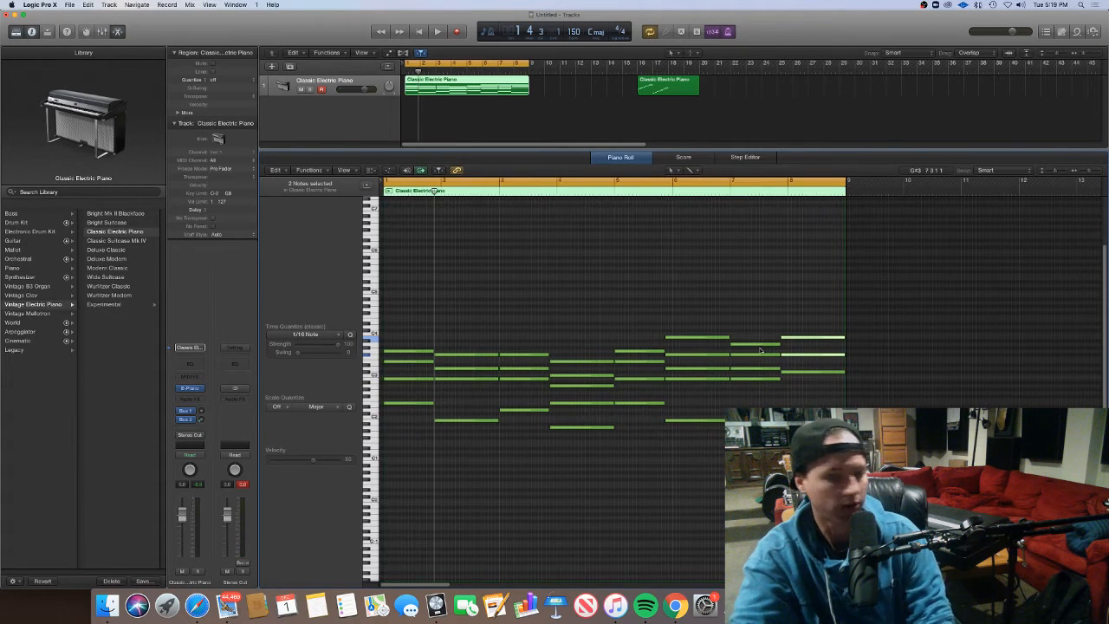
{"action": "scroll", "coordinate": [760, 353], "scroll_direction": "down", "scroll_amount": 2}
{"action": "scroll", "coordinate": [555, 381], "scroll_direction": "down", "scroll_amount": 2}
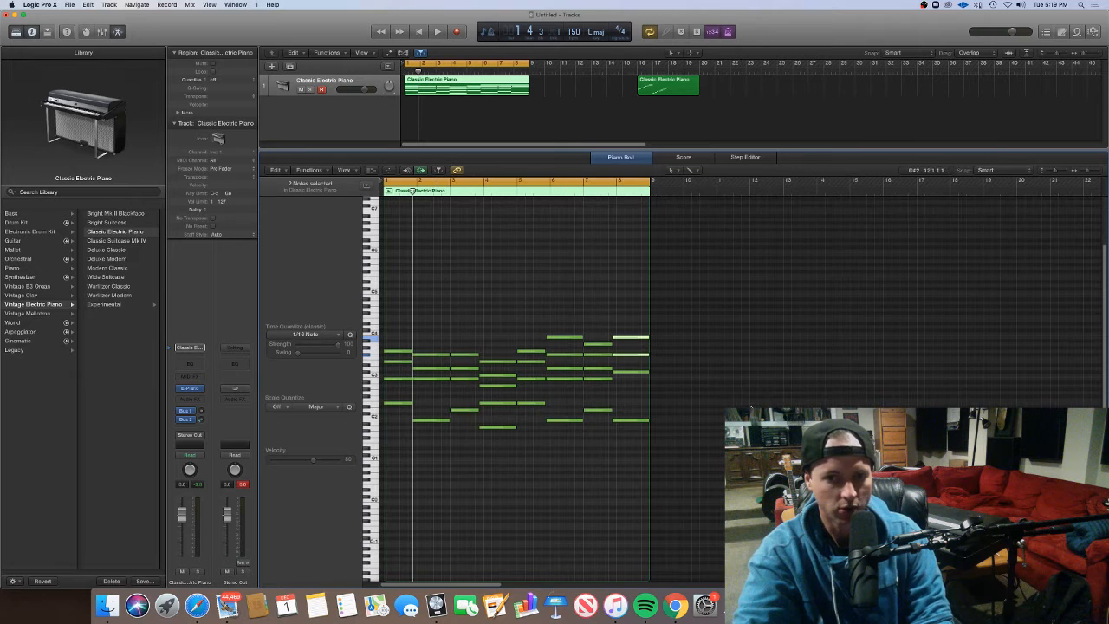
{"action": "scroll", "coordinate": [469, 449], "scroll_direction": "up", "scroll_amount": 1}
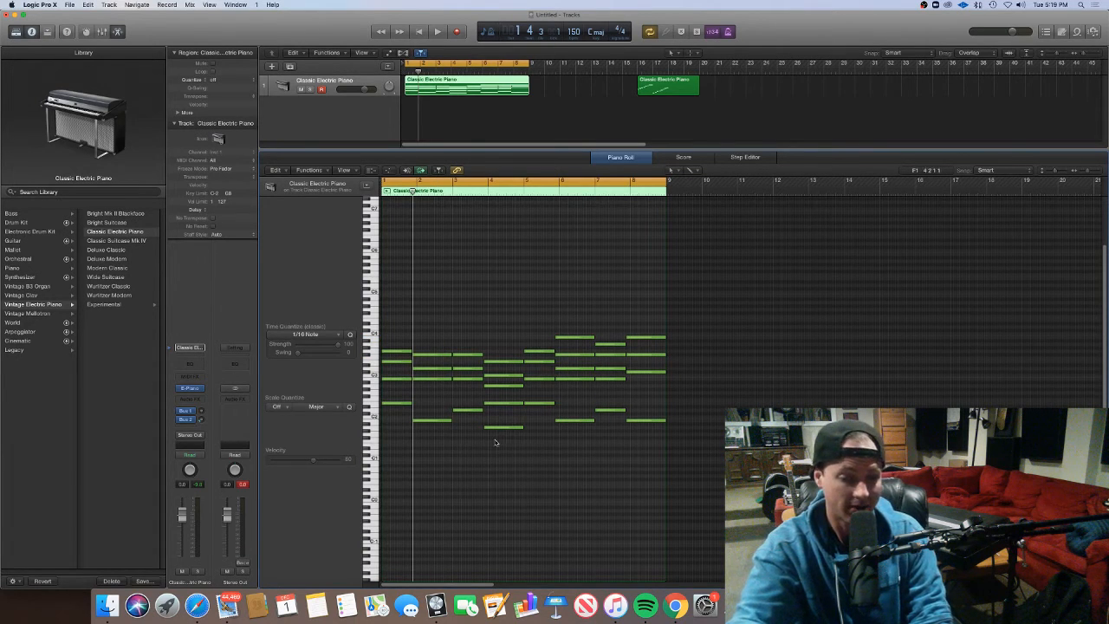
{"action": "key", "text": "space"}
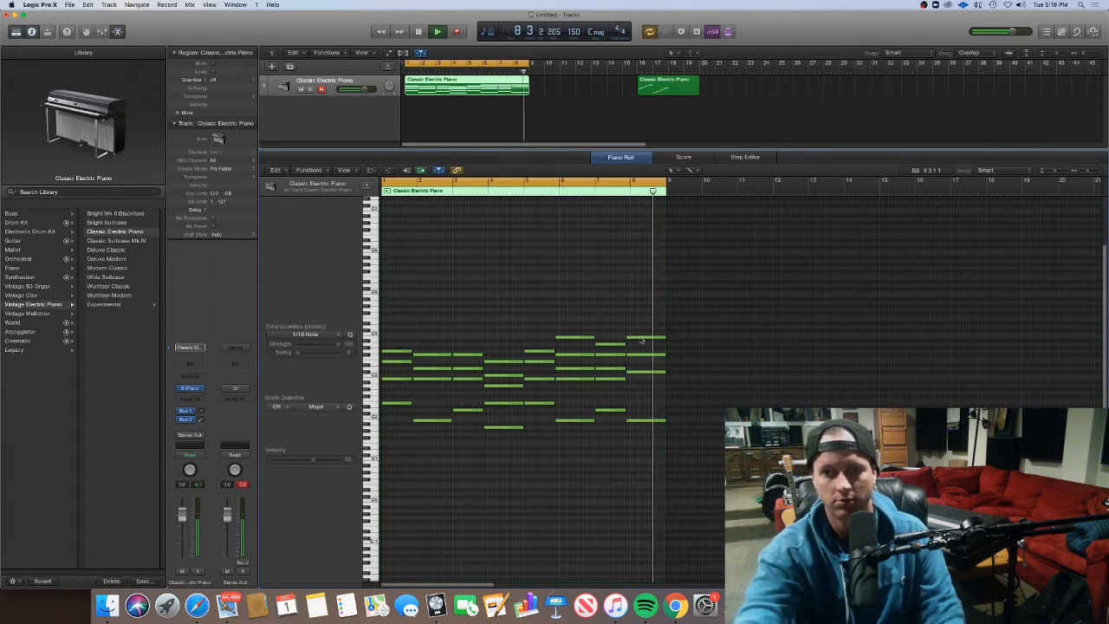
Lower the last chord's top note to E3 and play the progression back to check the change
{"action": "left_click_drag", "start_coordinate": [642, 338], "coordinate": [642, 364]}
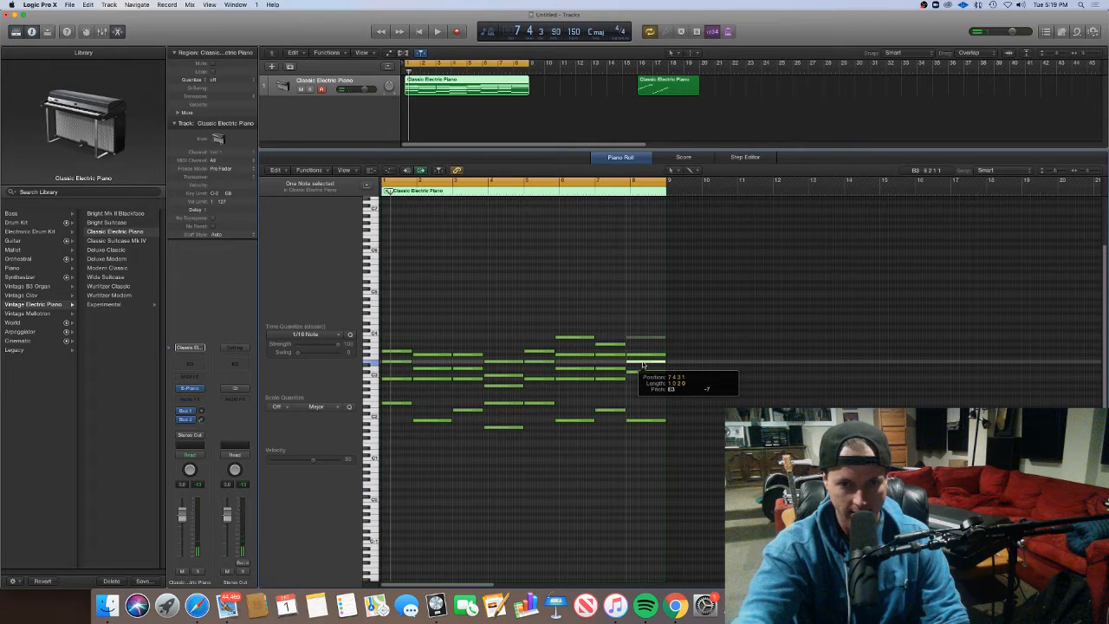
{"action": "left_click_drag", "start_coordinate": [643, 364], "coordinate": [642, 364]}
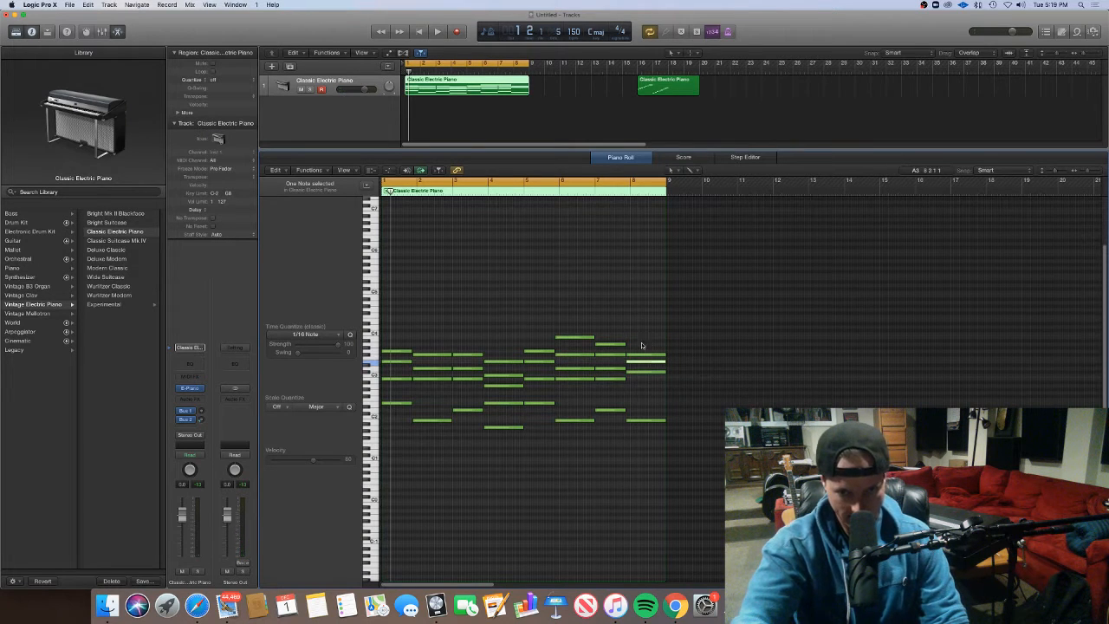
{"action": "left_click", "coordinate": [584, 192]}
{"action": "key", "text": "space"}
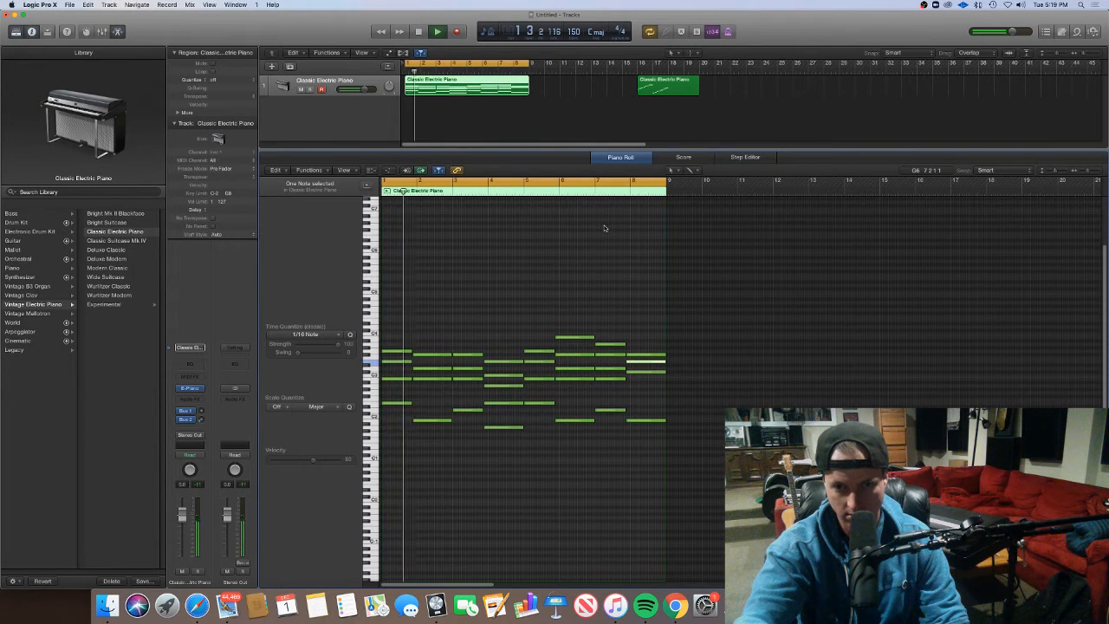
{"action": "left_click", "coordinate": [596, 183]}
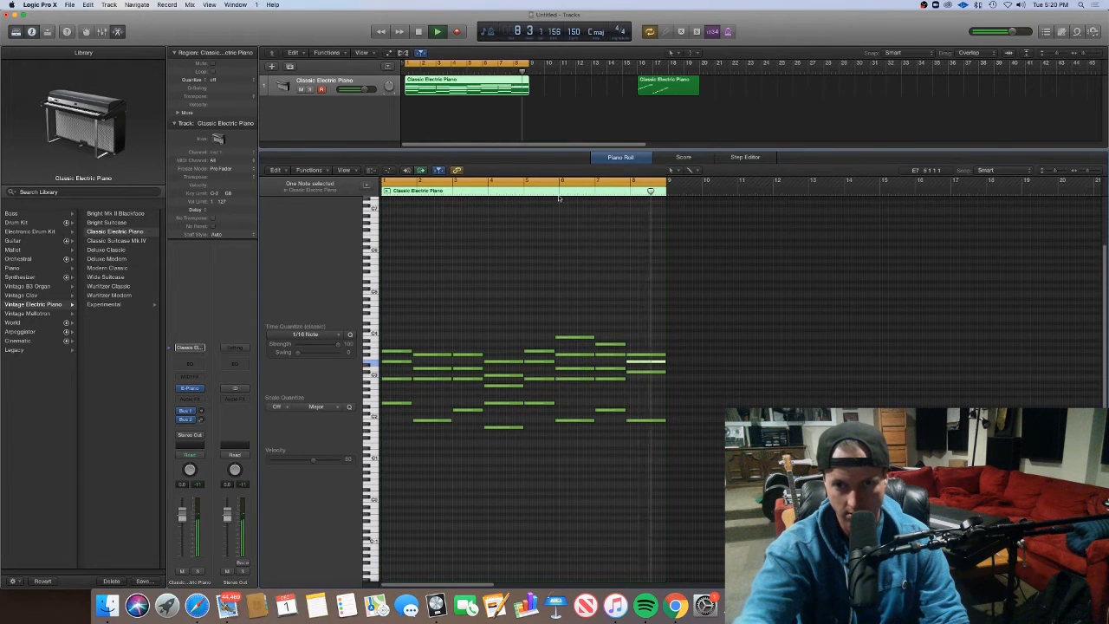
{"action": "left_click", "coordinate": [525, 187]}
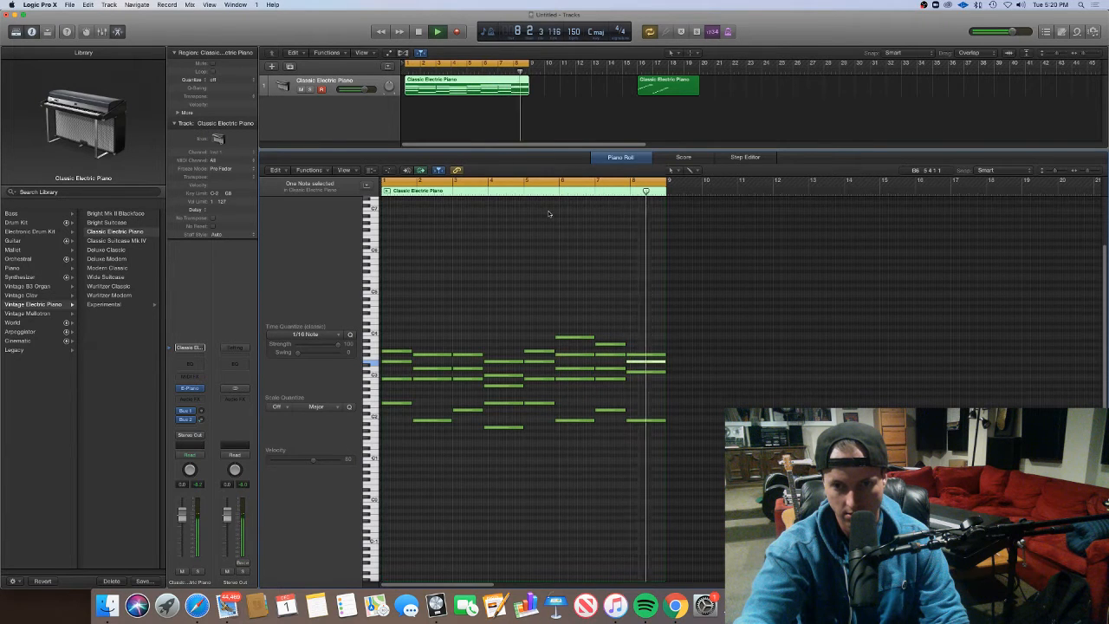
{"action": "key", "text": "space"}
{"action": "left_click", "coordinate": [560, 255]}
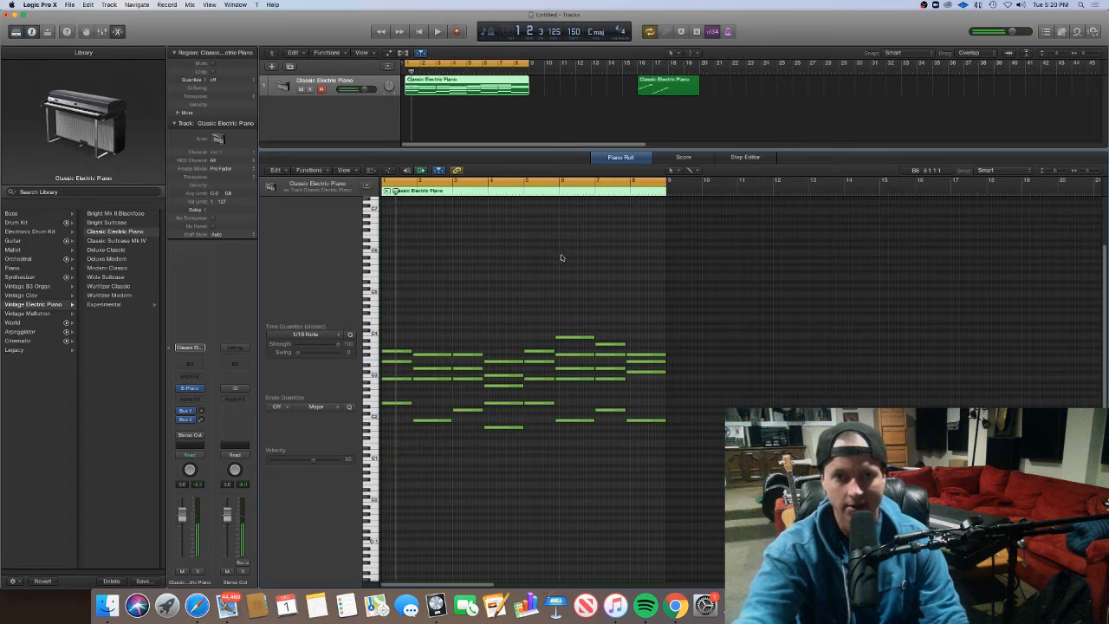
Close the Piano Roll and replace the track's instrument with the stereo version of iZotope Iris 2, skipping its start screen
{"action": "left_click", "coordinate": [500, 140]}
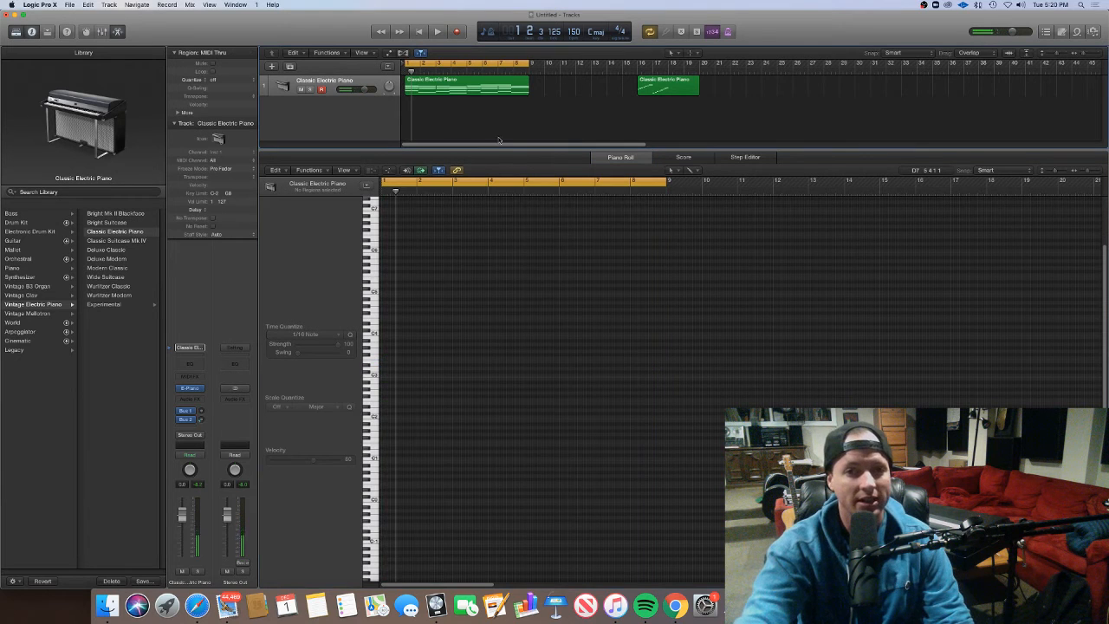
{"action": "left_click", "coordinate": [464, 84]}
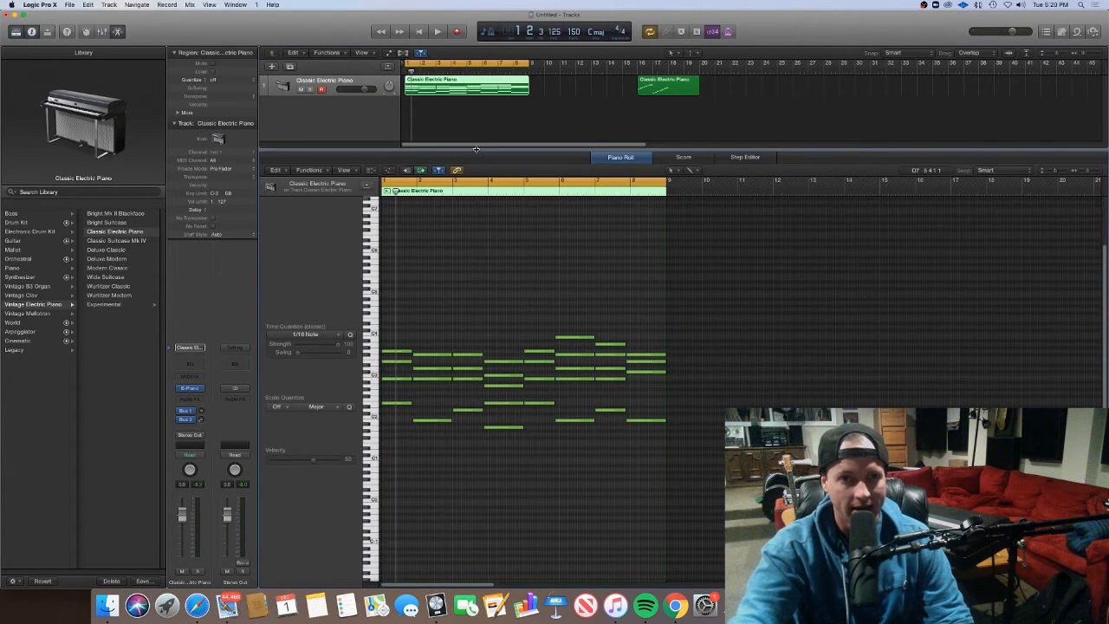
{"action": "key", "text": "e"}
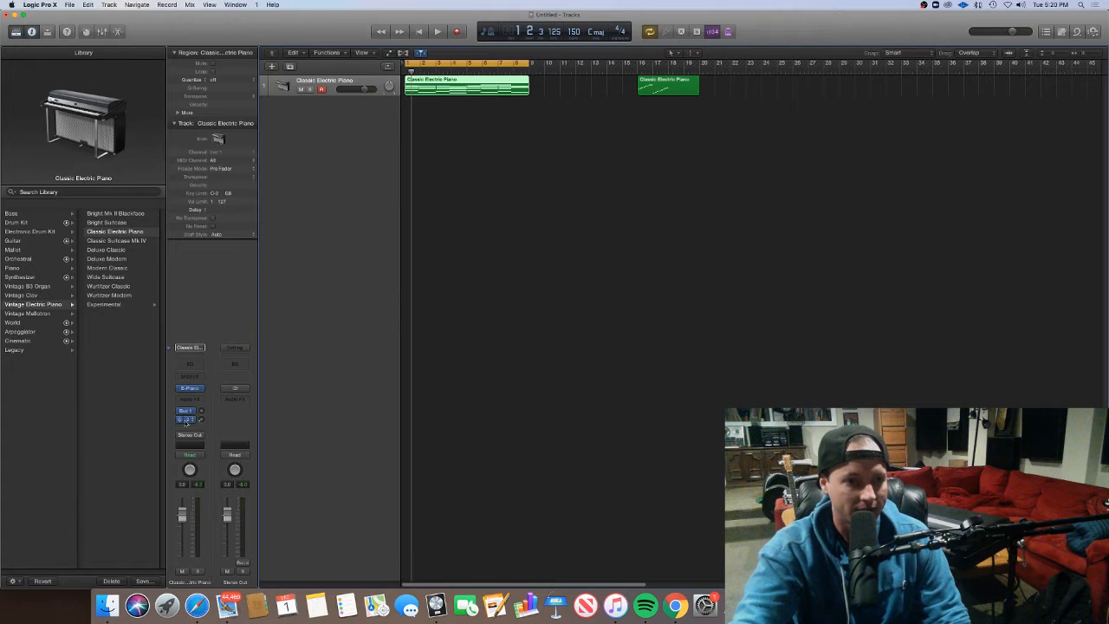
{"action": "left_click", "coordinate": [201, 390]}
{"action": "mouse_move", "coordinate": [221, 561]}
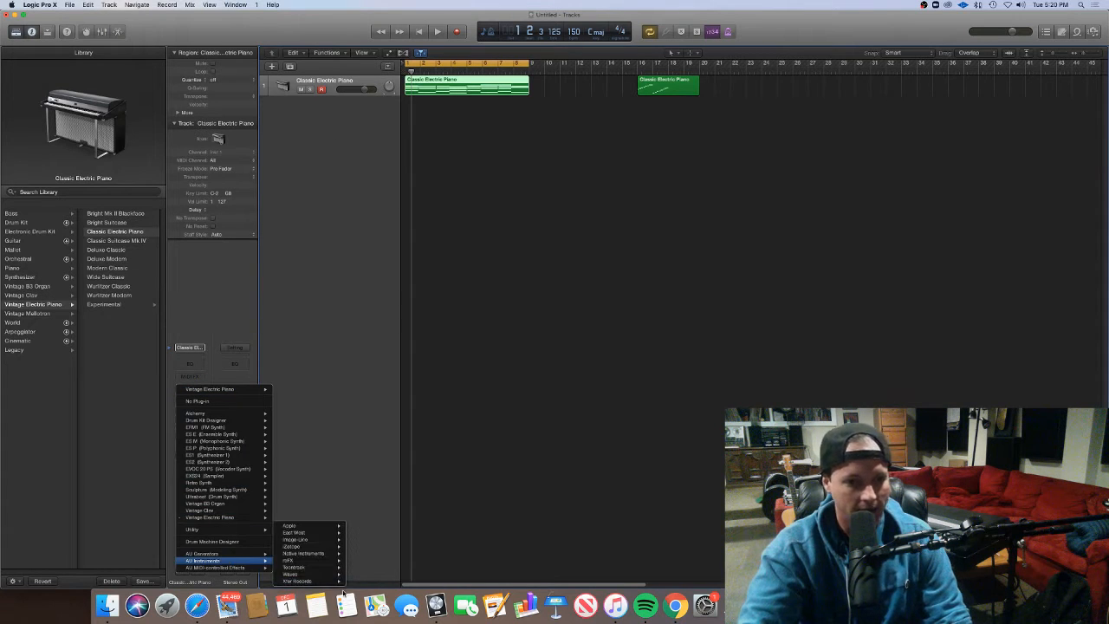
{"action": "mouse_move", "coordinate": [319, 548]}
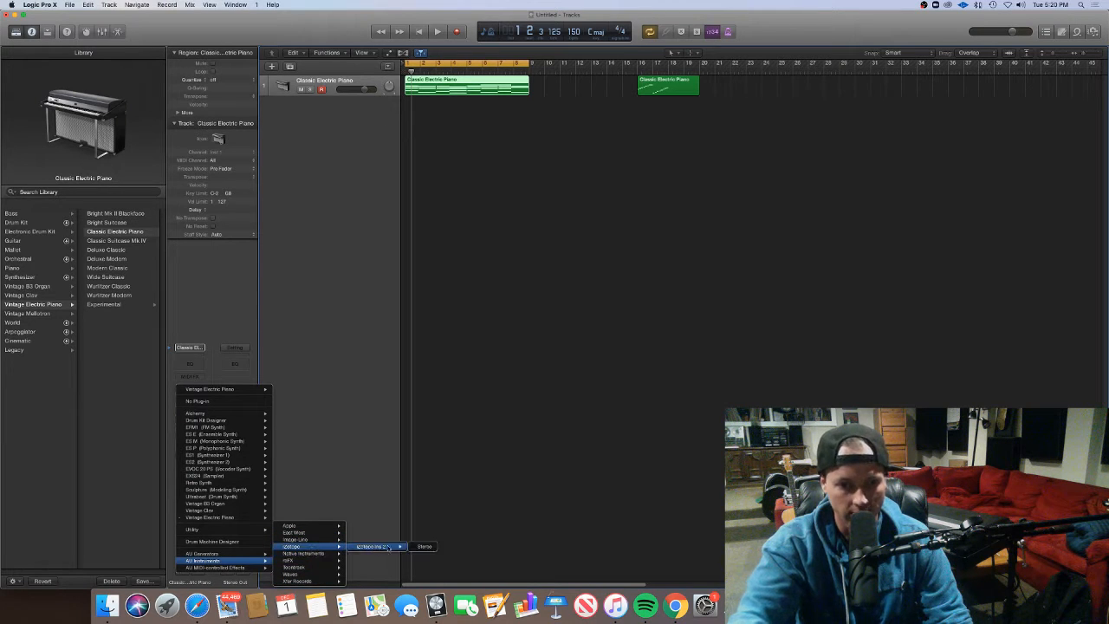
{"action": "left_click", "coordinate": [424, 546]}
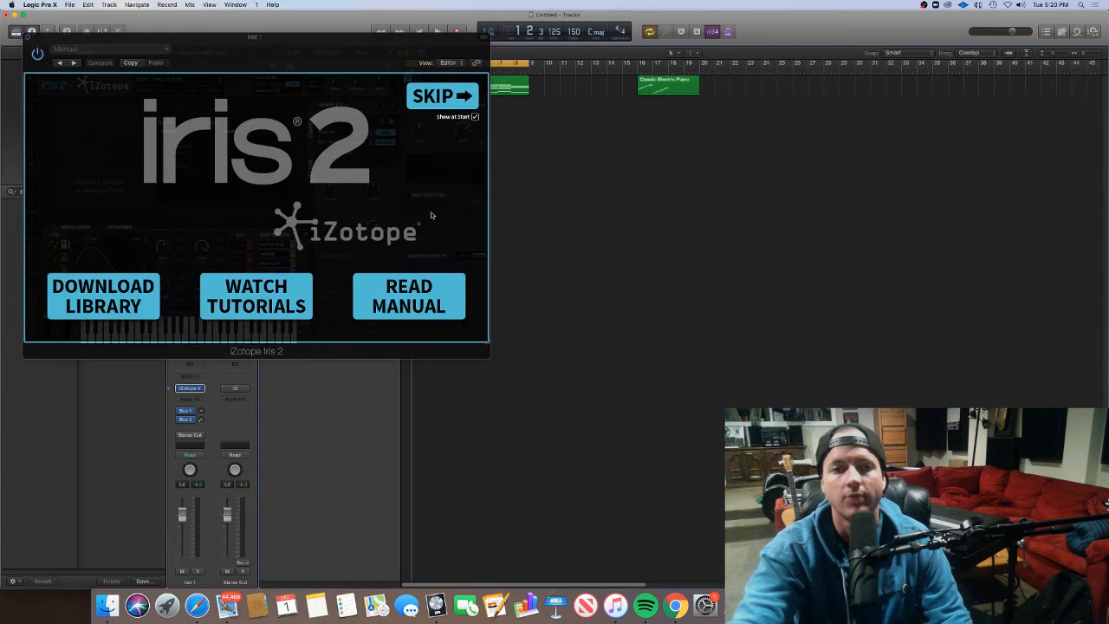
{"action": "left_click", "coordinate": [435, 101]}
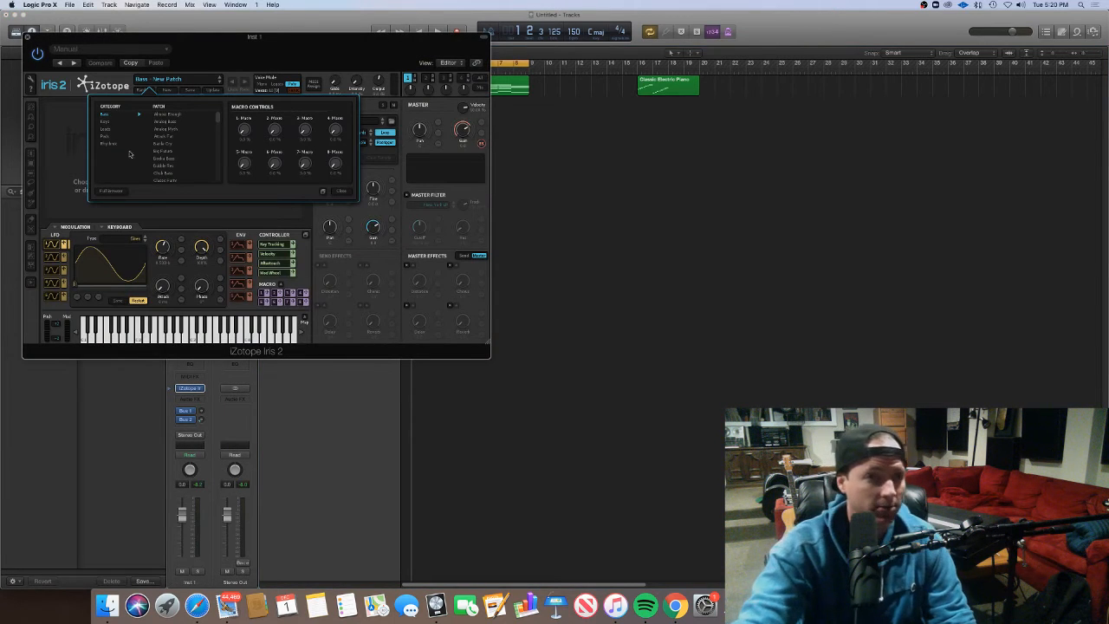
Load the Nice and Clean patch from the Pads category in Iris 2 and close the plug-in window after auditioning it
{"action": "left_click", "coordinate": [107, 137]}
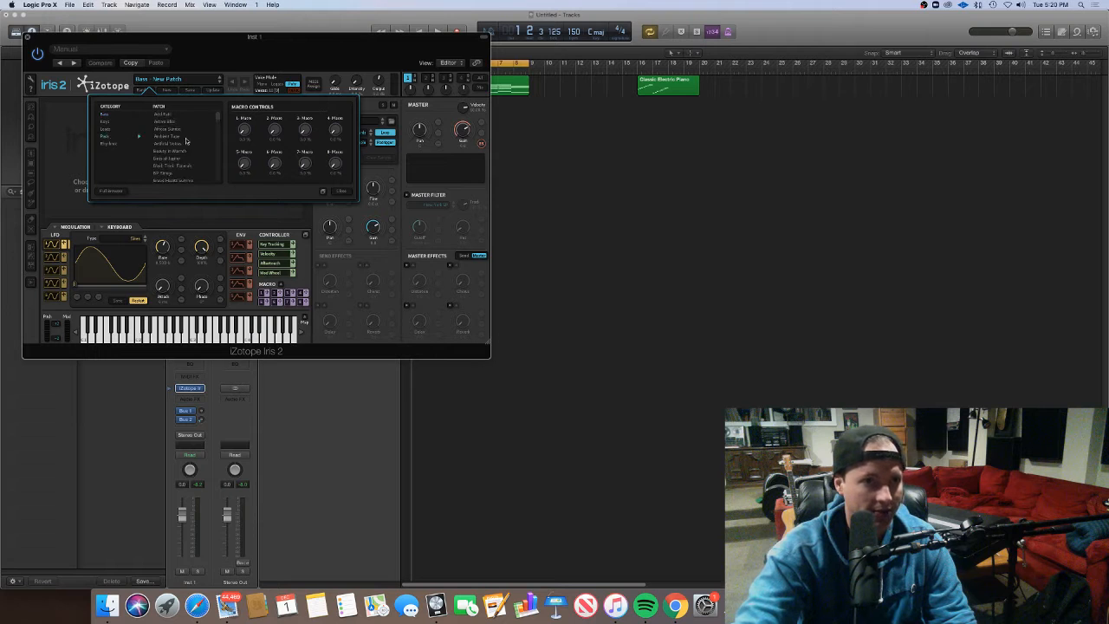
{"action": "scroll", "coordinate": [208, 130], "scroll_direction": "down", "scroll_amount": 10}
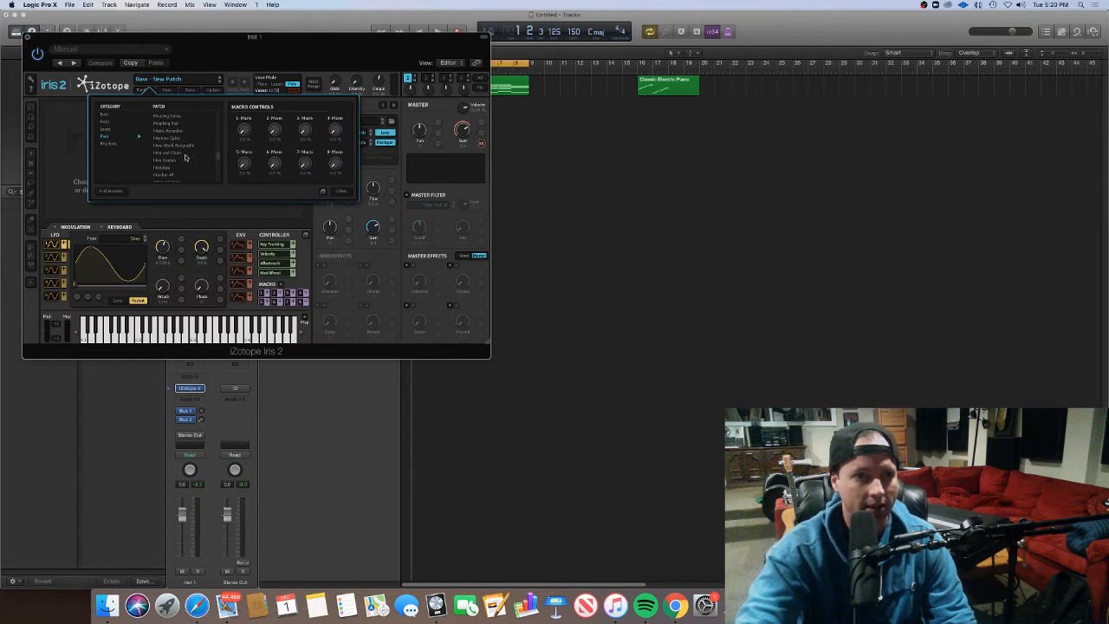
{"action": "left_click", "coordinate": [184, 154]}
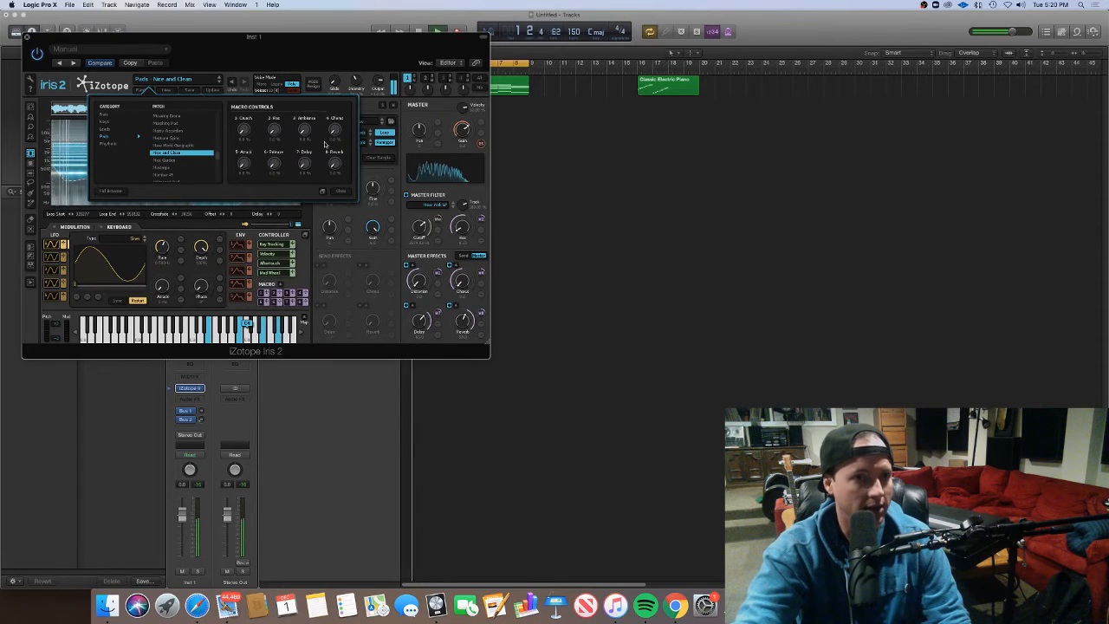
{"action": "left_click_drag", "start_coordinate": [291, 56], "coordinate": [607, 129]}
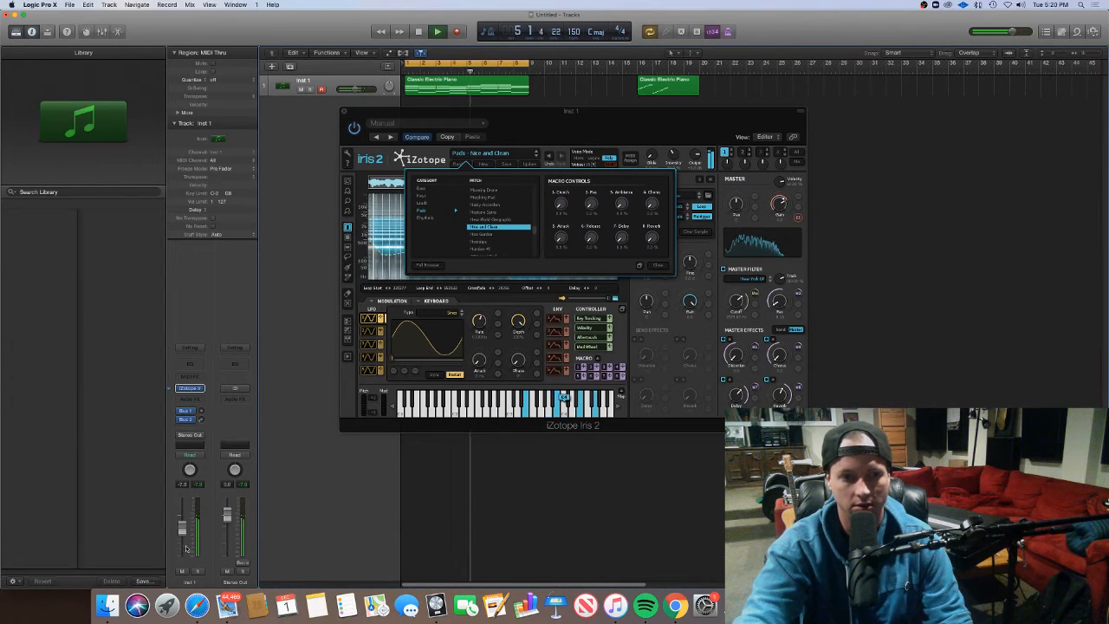
{"action": "left_click", "coordinate": [345, 126]}
{"action": "left_click", "coordinate": [344, 111]}
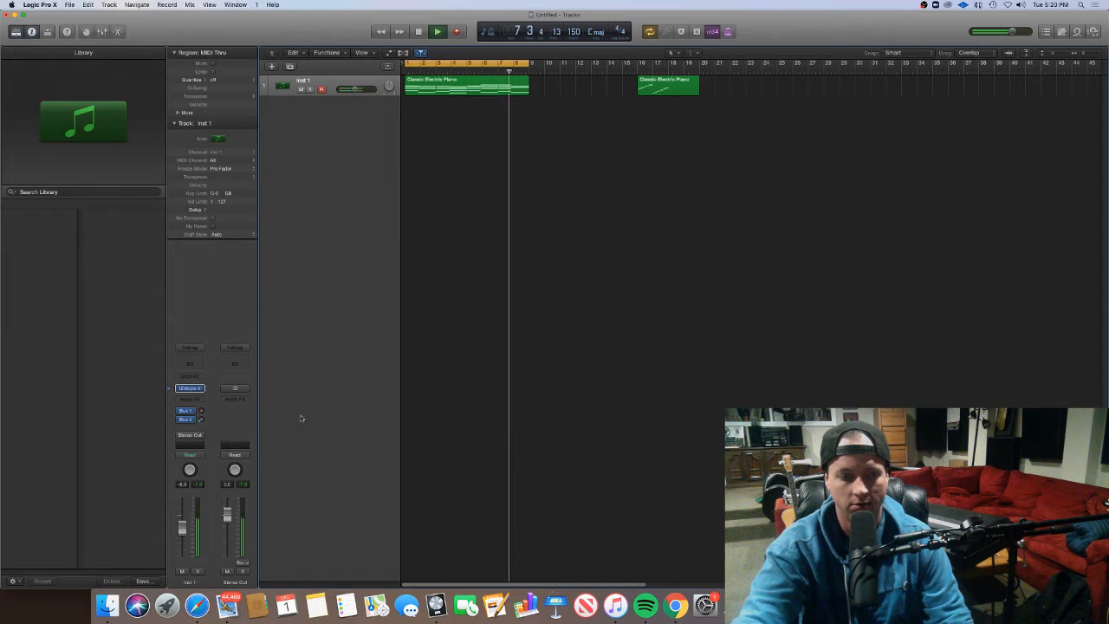
Move the short scale-note region to about bar 25, and repeat the chord region in bars 9 to 16 with the cycle extended to bar 17
{"action": "key", "text": "super+Left"}
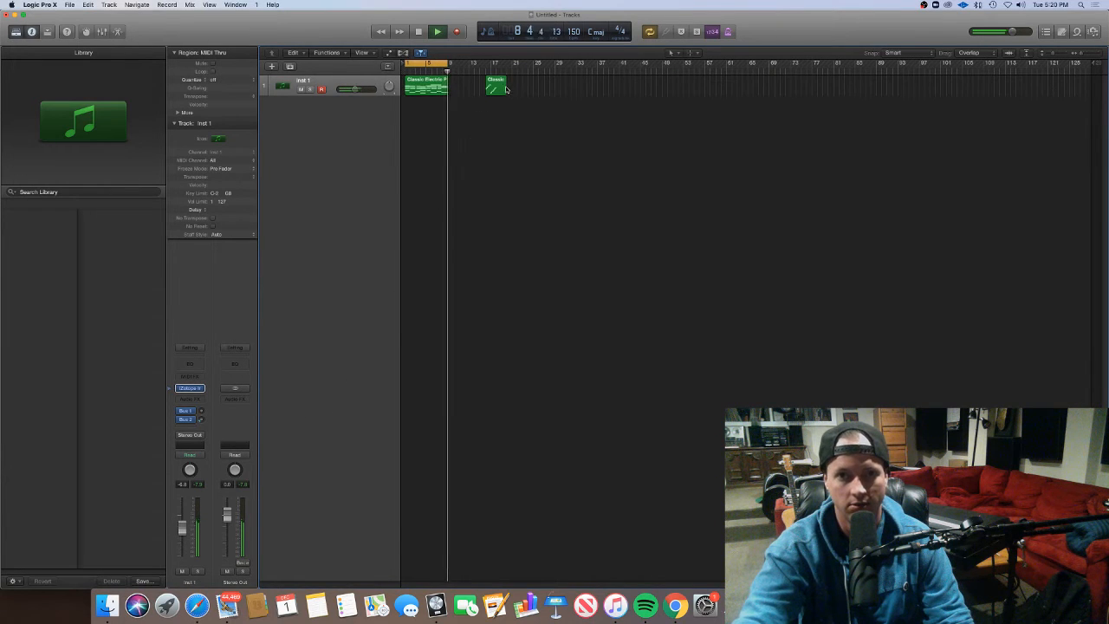
{"action": "left_click_drag", "start_coordinate": [506, 90], "coordinate": [547, 90]}
{"action": "left_click_drag", "start_coordinate": [432, 89], "coordinate": [491, 66]}
{"action": "left_click", "coordinate": [457, 98]}
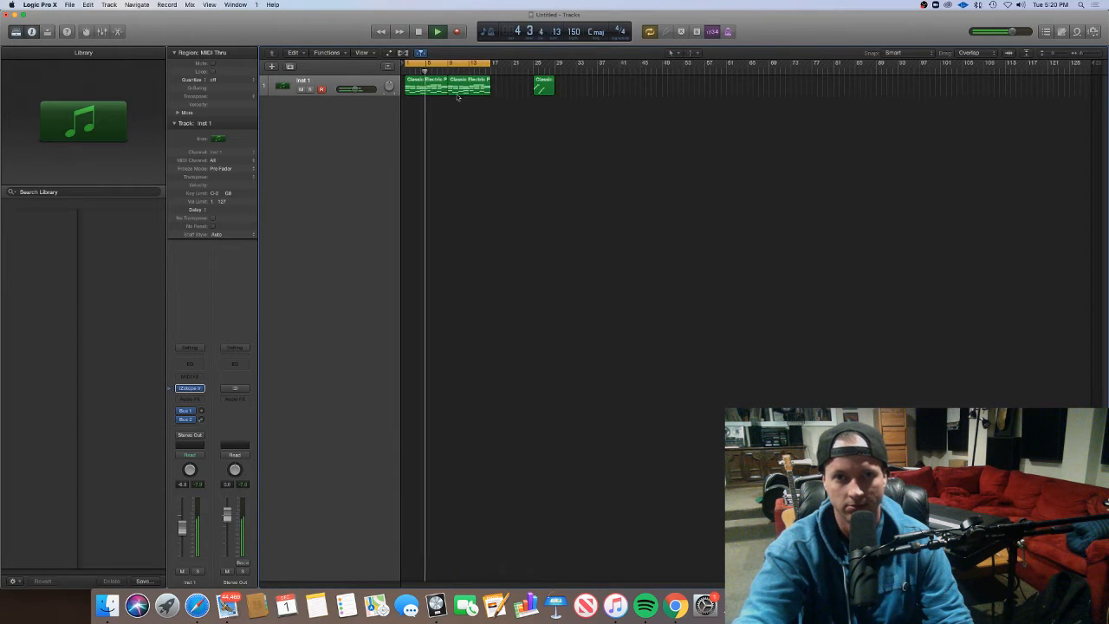
Add a second instrument track below the first with the same Iris 2 setup, and stop playback
{"action": "left_click", "coordinate": [376, 94]}
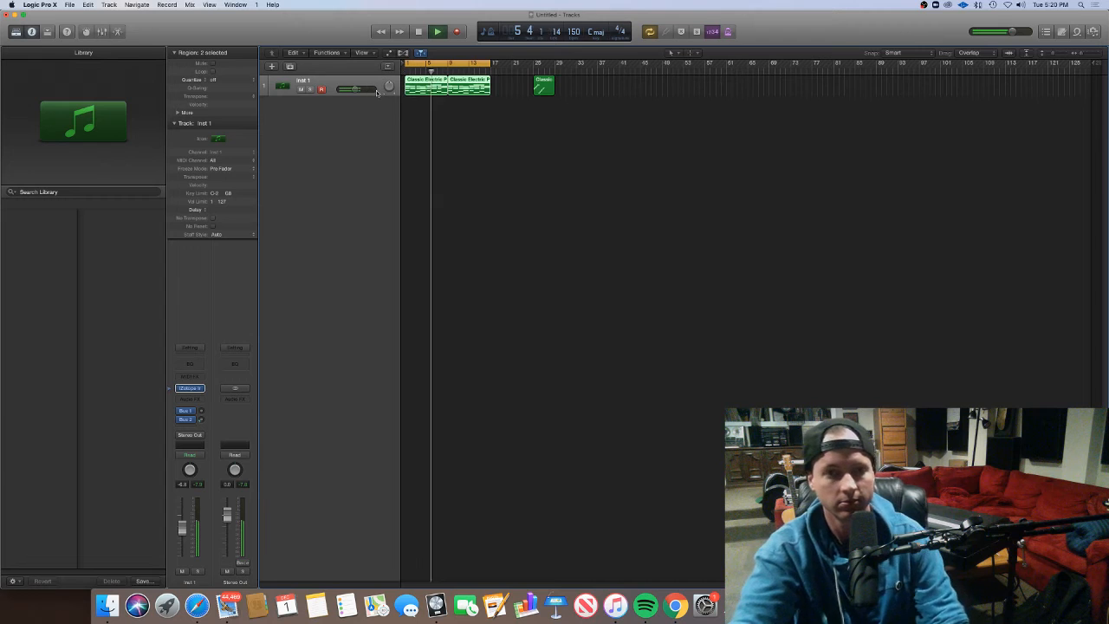
{"action": "double_click", "coordinate": [307, 132]}
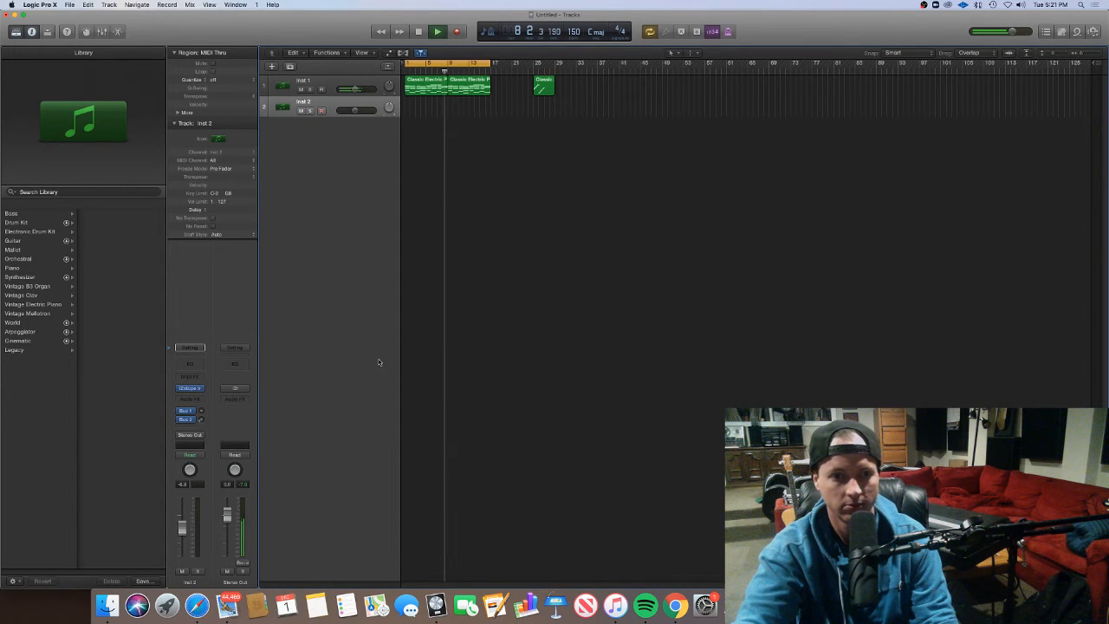
{"action": "key", "text": "space"}
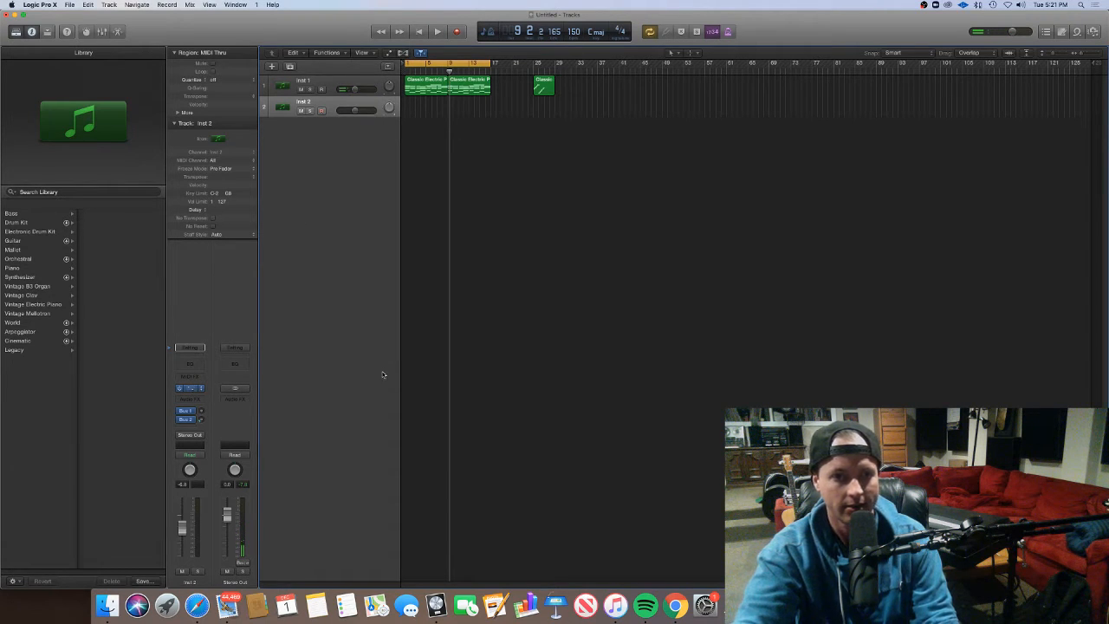
Load the Crisp Sine patch from the Keys category in the second track's Iris 2 and close the plug-in window
{"action": "left_click", "coordinate": [430, 97]}
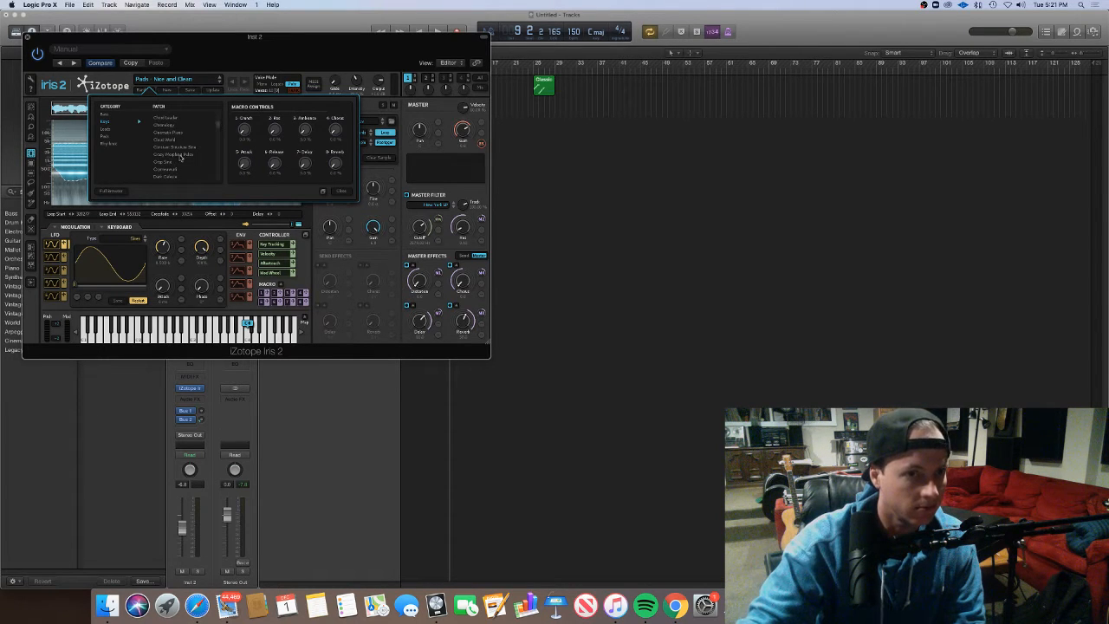
{"action": "left_click", "coordinate": [172, 163]}
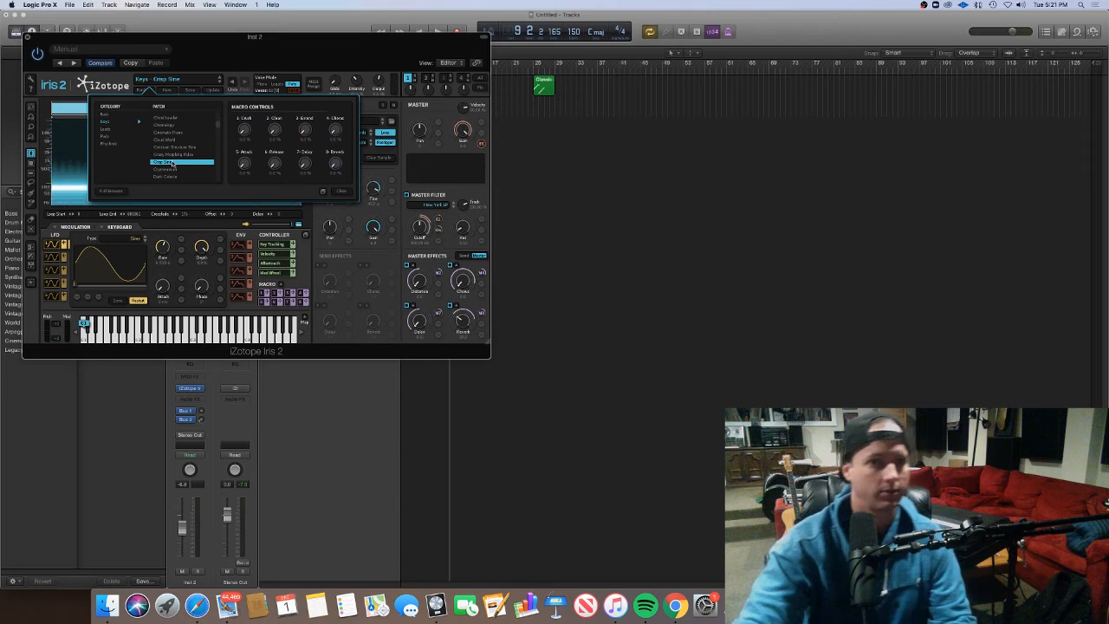
{"action": "left_click", "coordinate": [27, 38]}
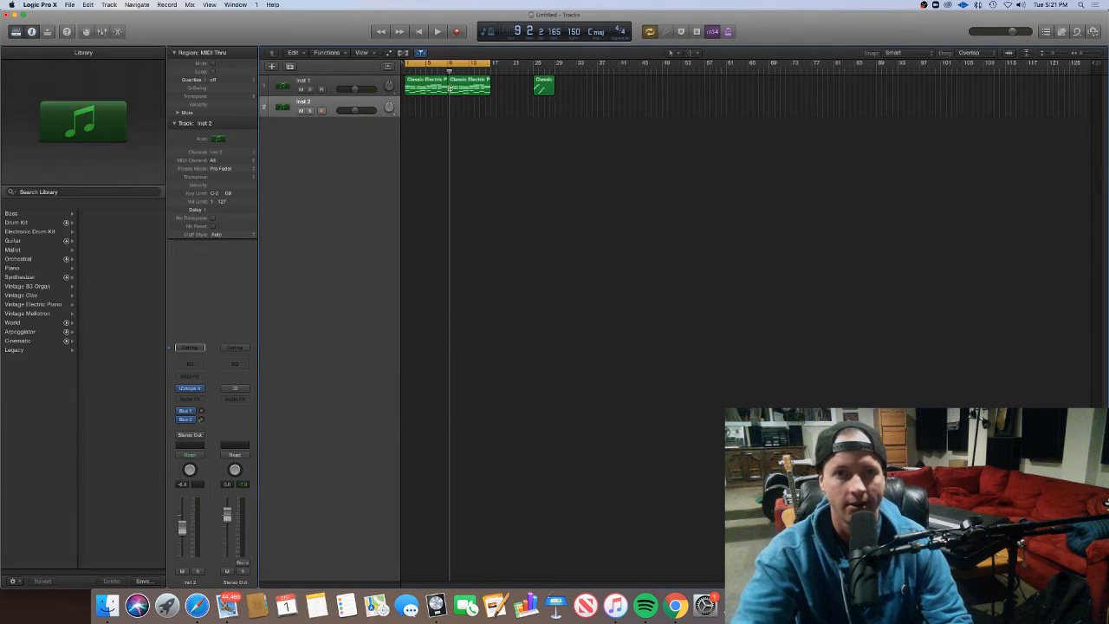
{"action": "right_click", "coordinate": [452, 111]}
{"action": "left_click", "coordinate": [451, 119]}
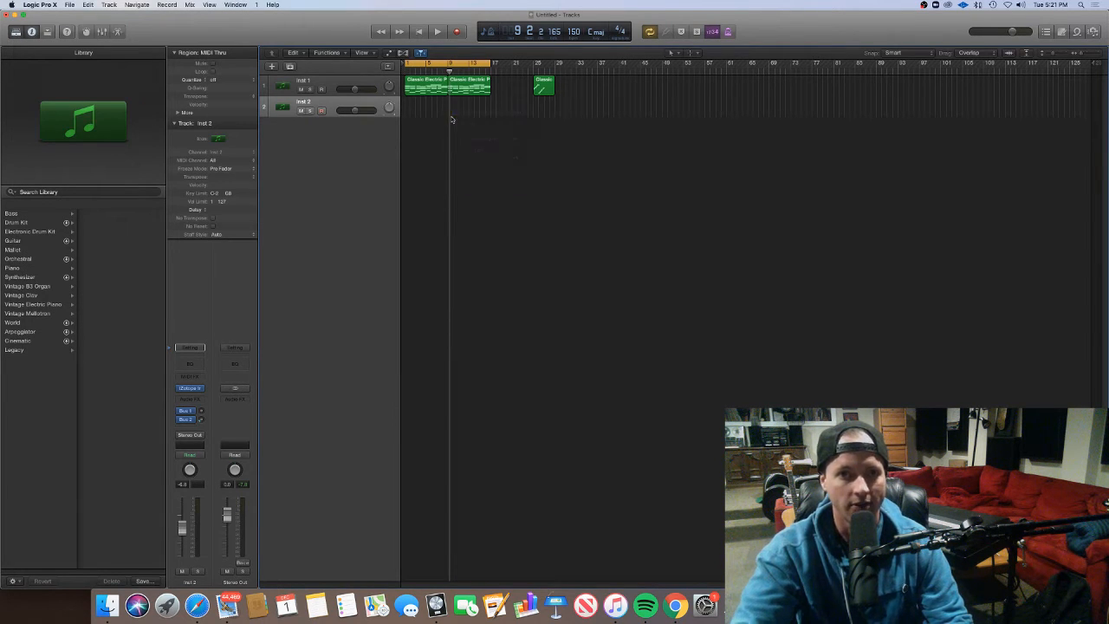
Create an eight-bar region on the second track from bar 9 to bar 17 and open it for note editing
{"action": "left_click_drag", "start_coordinate": [451, 106], "coordinate": [490, 108]}
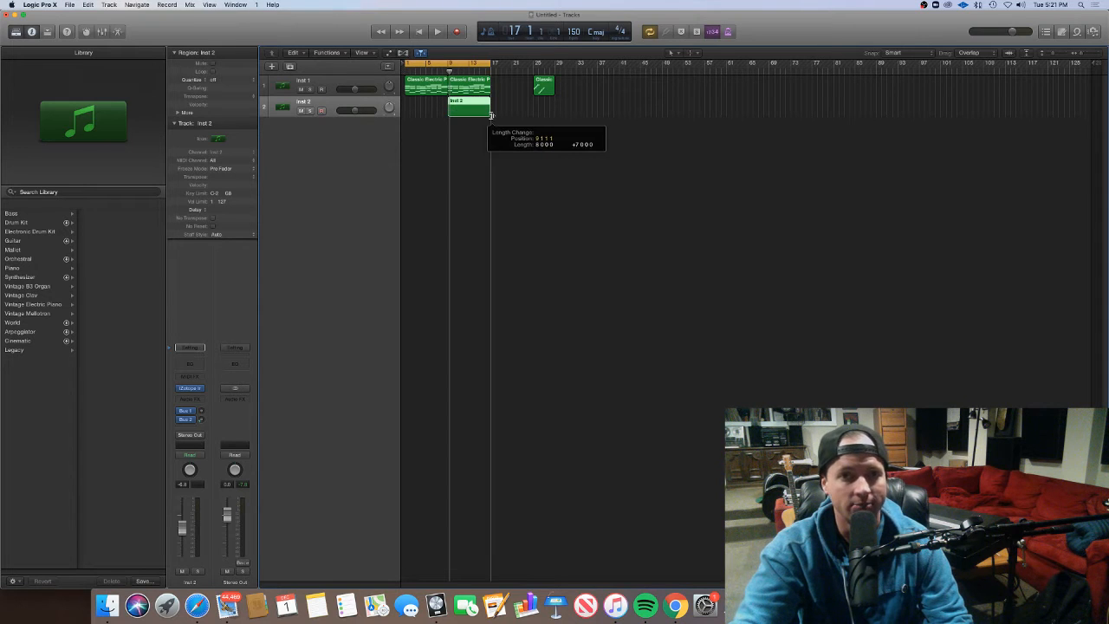
{"action": "double_click", "coordinate": [462, 103]}
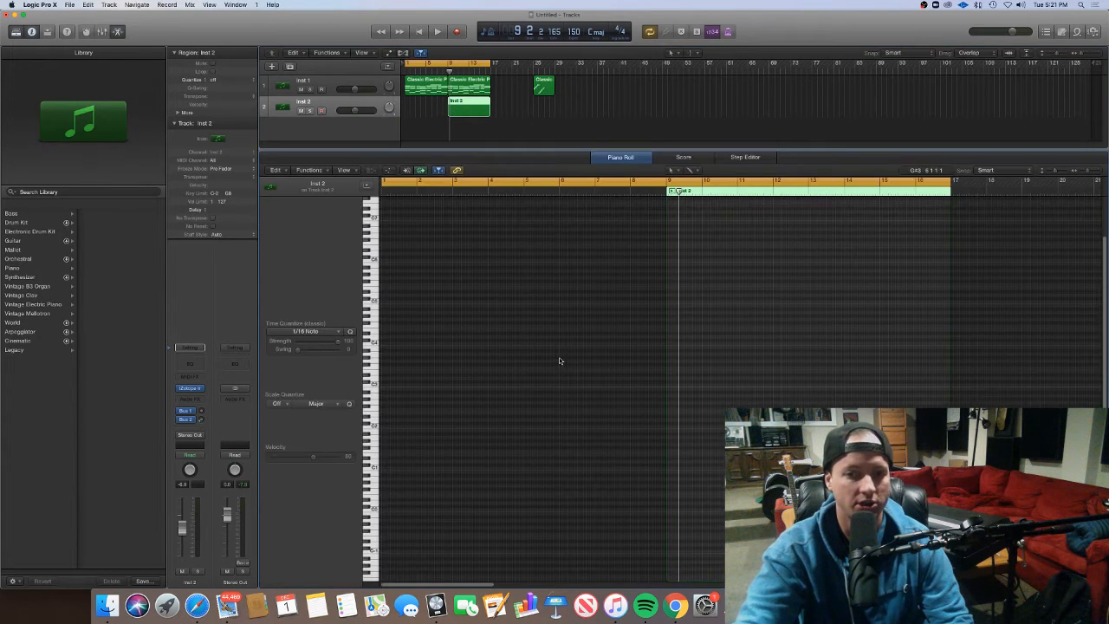
{"action": "scroll", "coordinate": [564, 361], "scroll_direction": "right", "scroll_amount": 5}
{"action": "scroll", "coordinate": [569, 361], "scroll_direction": "up", "scroll_amount": 4}
{"action": "scroll", "coordinate": [569, 361], "scroll_direction": "left", "scroll_amount": 2}
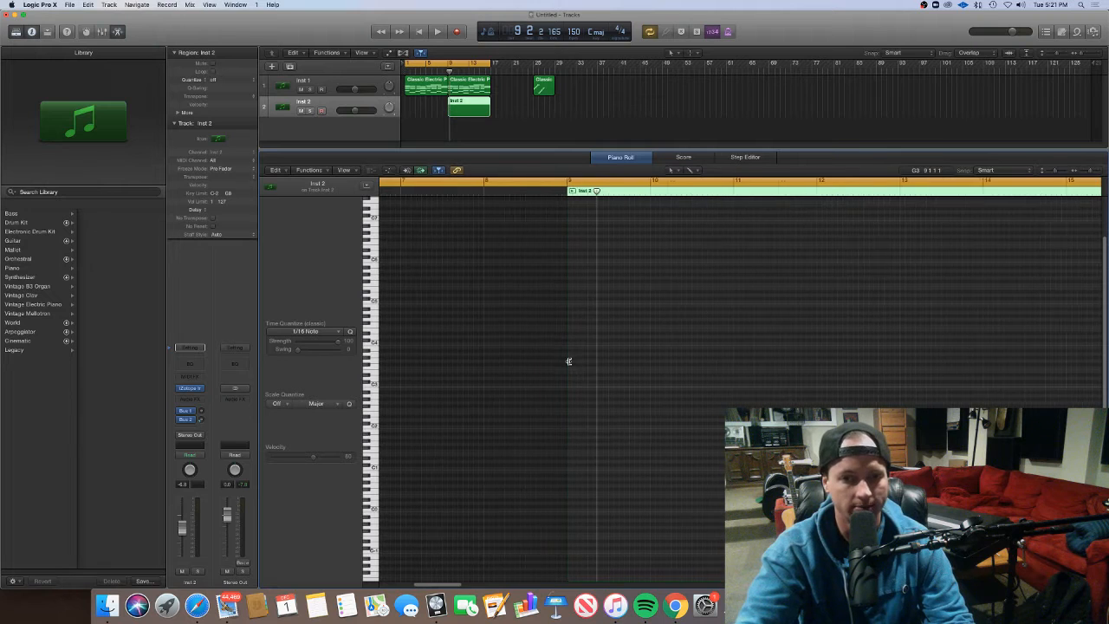
Draw a one-bar melody of eight short notes starting on E2 in bar 9 and audition it
{"action": "left_click_drag", "start_coordinate": [562, 414], "coordinate": [454, 423]}
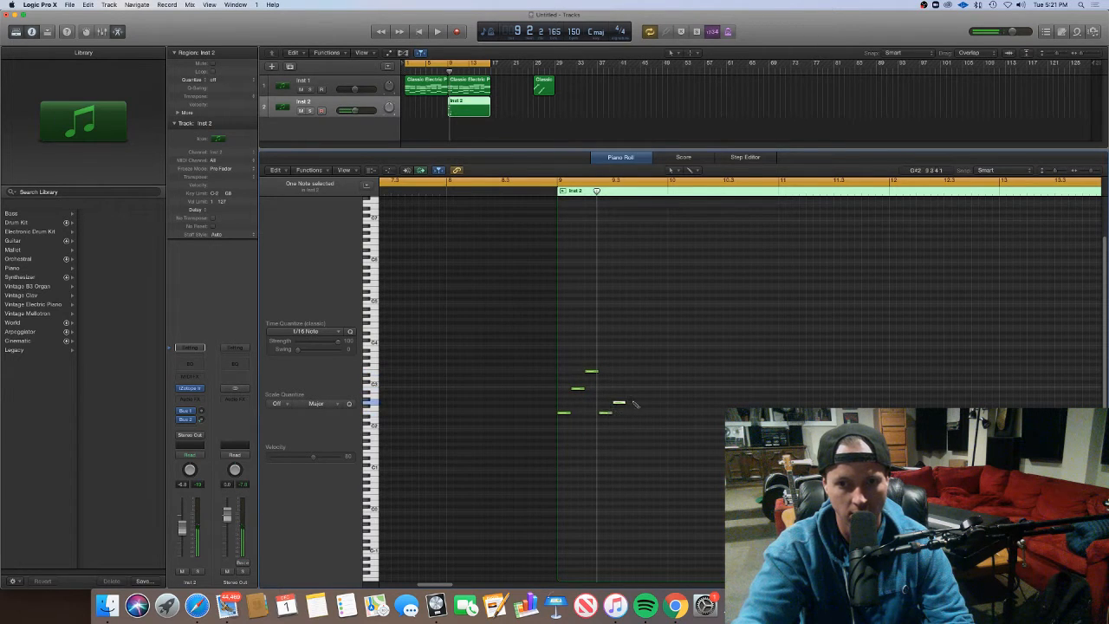
{"action": "left_click_drag", "start_coordinate": [640, 409], "coordinate": [661, 414]}
{"action": "key", "text": "space"}
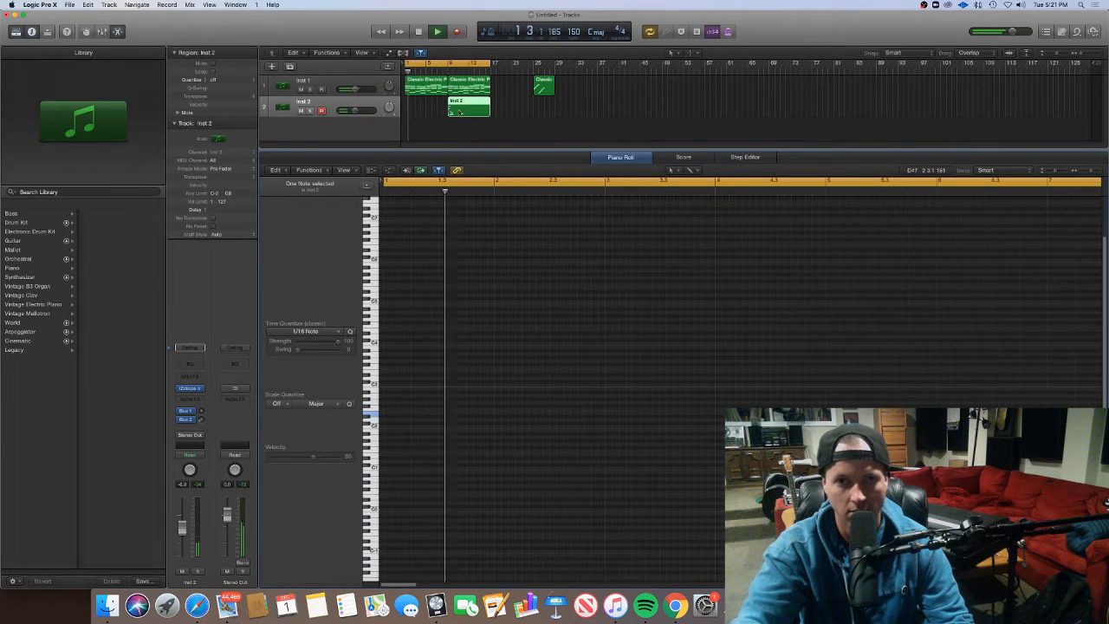
{"action": "left_click", "coordinate": [448, 70]}
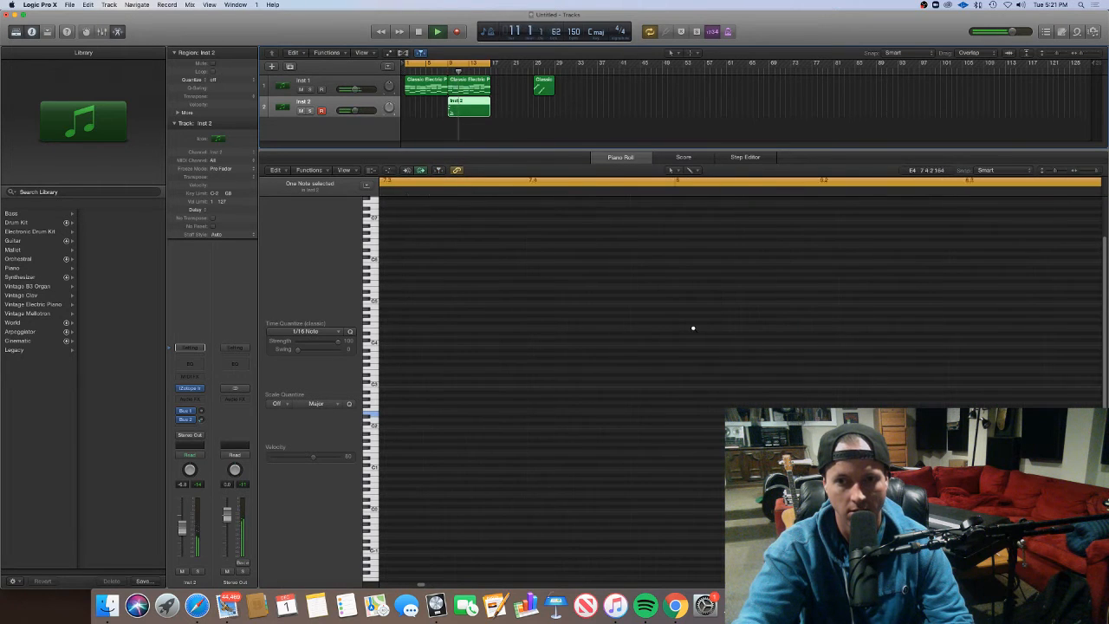
{"action": "key", "text": "space"}
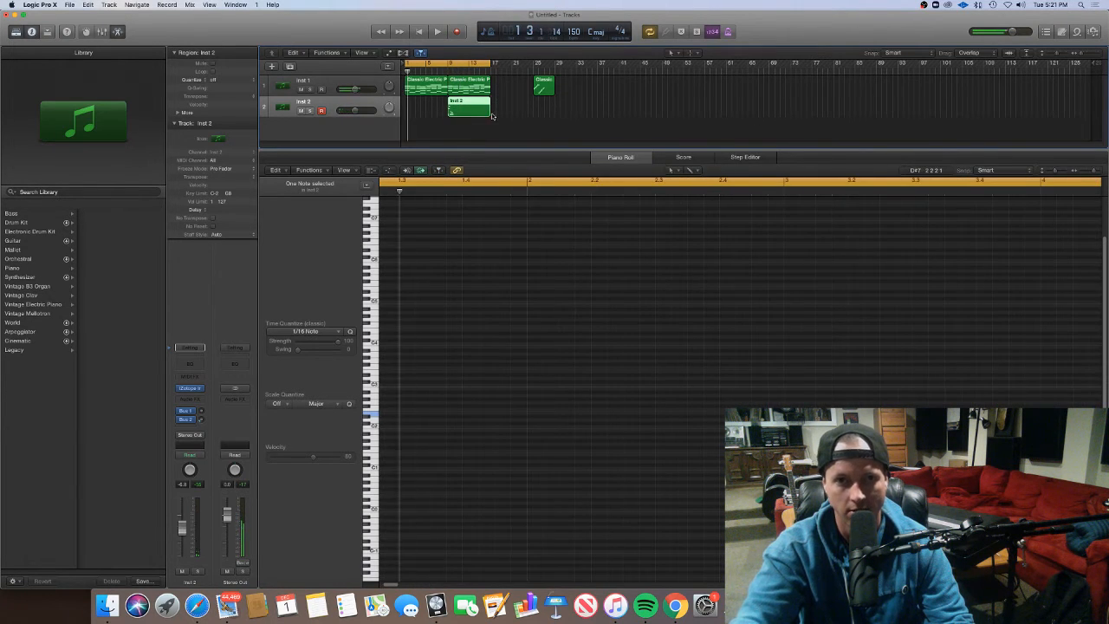
{"action": "left_click", "coordinate": [482, 112]}
{"action": "scroll", "coordinate": [637, 421], "scroll_direction": "down", "scroll_amount": 3}
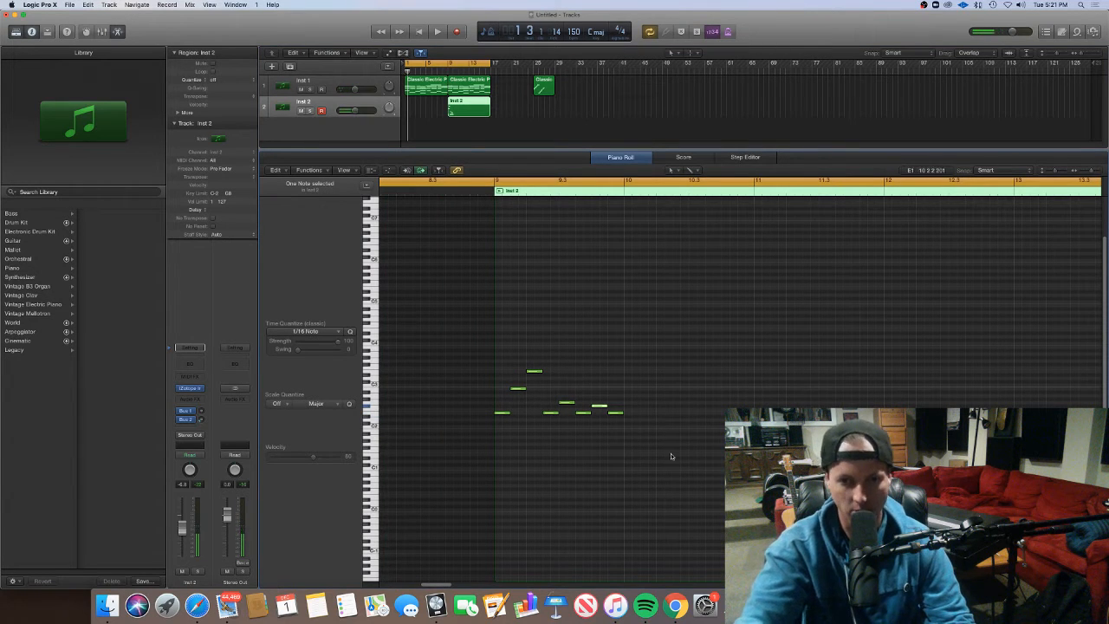
Copy the eight-note pattern from bar 9 into bar 10, and copy both bars into bars 11 and 12
{"action": "left_click_drag", "start_coordinate": [671, 454], "coordinate": [496, 347]}
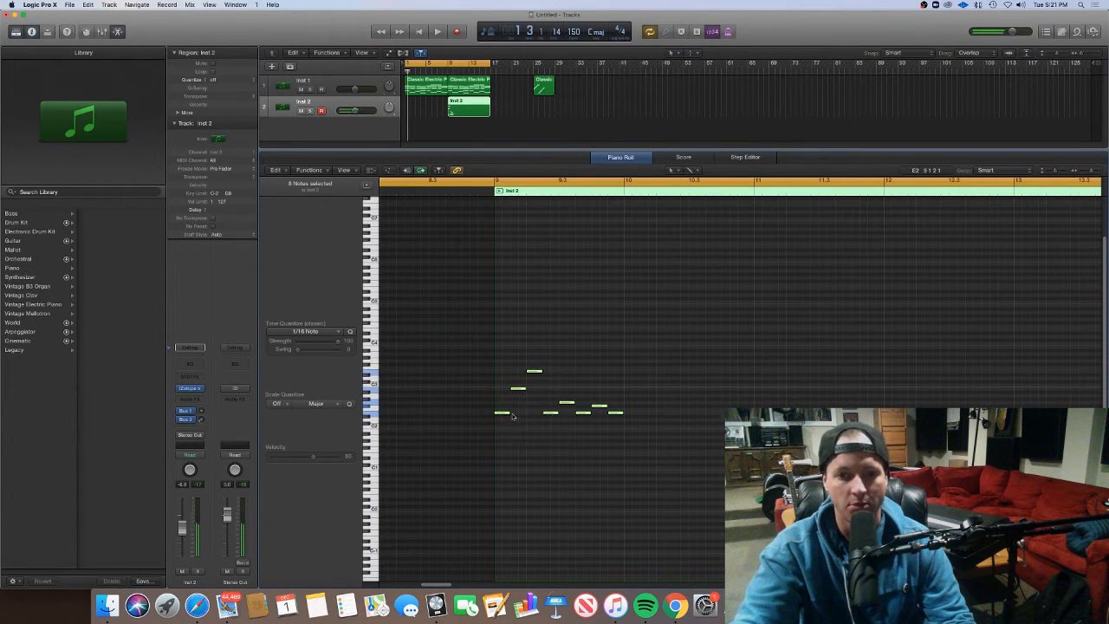
{"action": "left_click_drag", "start_coordinate": [511, 417], "coordinate": [642, 416]}
{"action": "left_click_drag", "start_coordinate": [816, 456], "coordinate": [491, 319]}
{"action": "left_click_drag", "start_coordinate": [501, 415], "coordinate": [747, 416]}
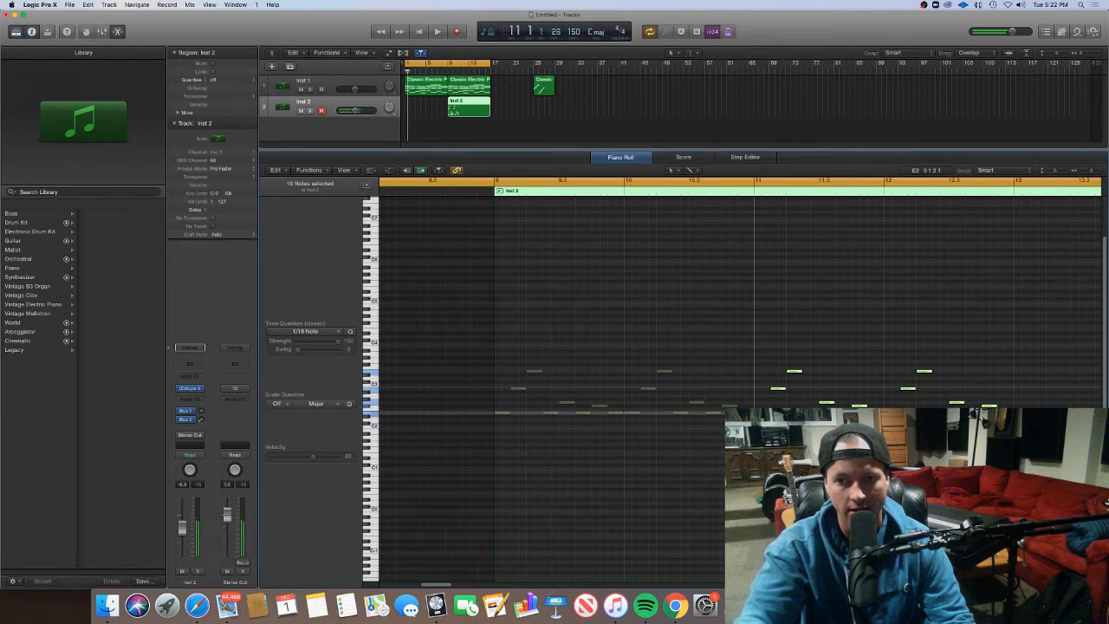
Set the cycle range to bars 9 to 17, play the melody, and slightly lower the second track's volume
{"action": "key", "text": "super+Left"}
{"action": "key", "text": "super+Left"}
{"action": "left_click", "coordinate": [638, 189]}
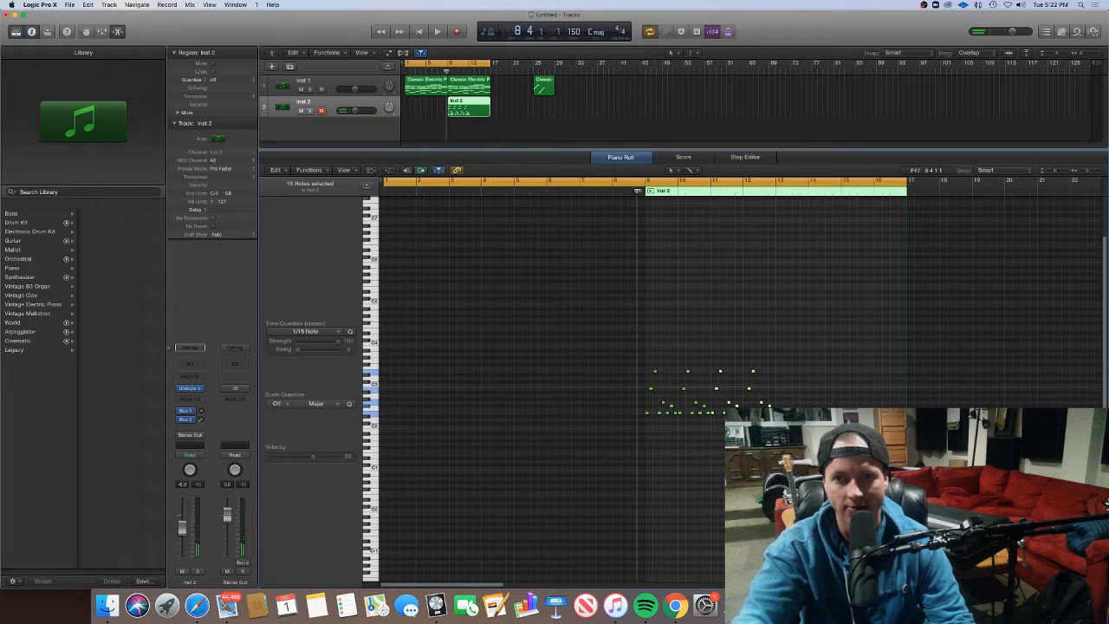
{"action": "key", "text": "space"}
{"action": "left_click_drag", "start_coordinate": [648, 183], "coordinate": [924, 224]}
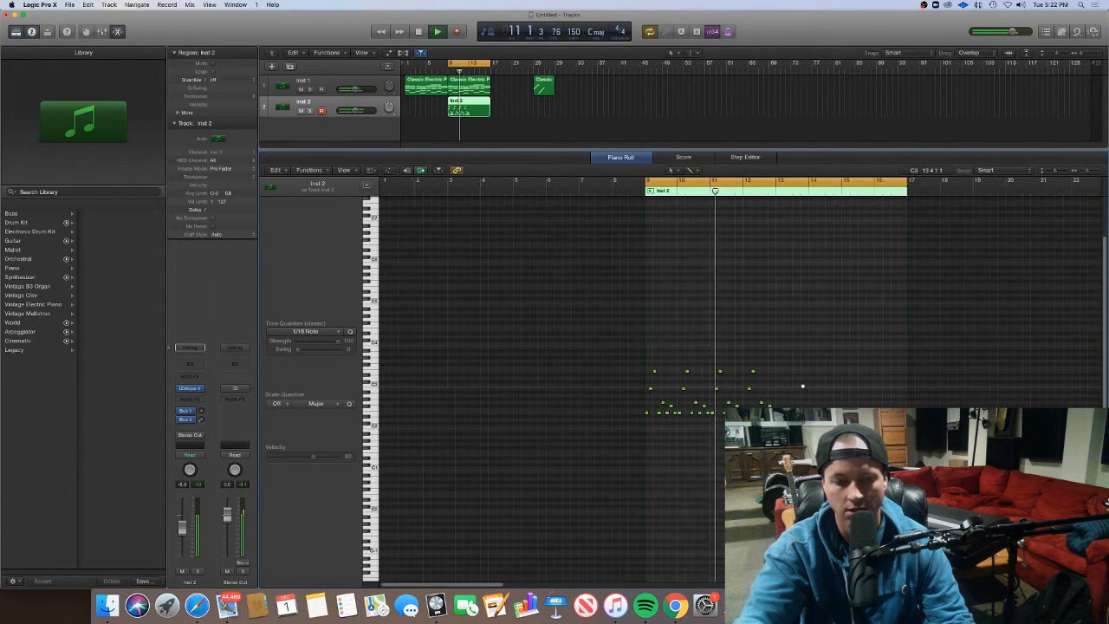
{"action": "key", "text": "super+Right"}
{"action": "key", "text": "super+Right"}
{"action": "key", "text": "super+Right"}
{"action": "key", "text": "super+Left"}
{"action": "key", "text": "super+Left"}
{"action": "key", "text": "super+Left"}
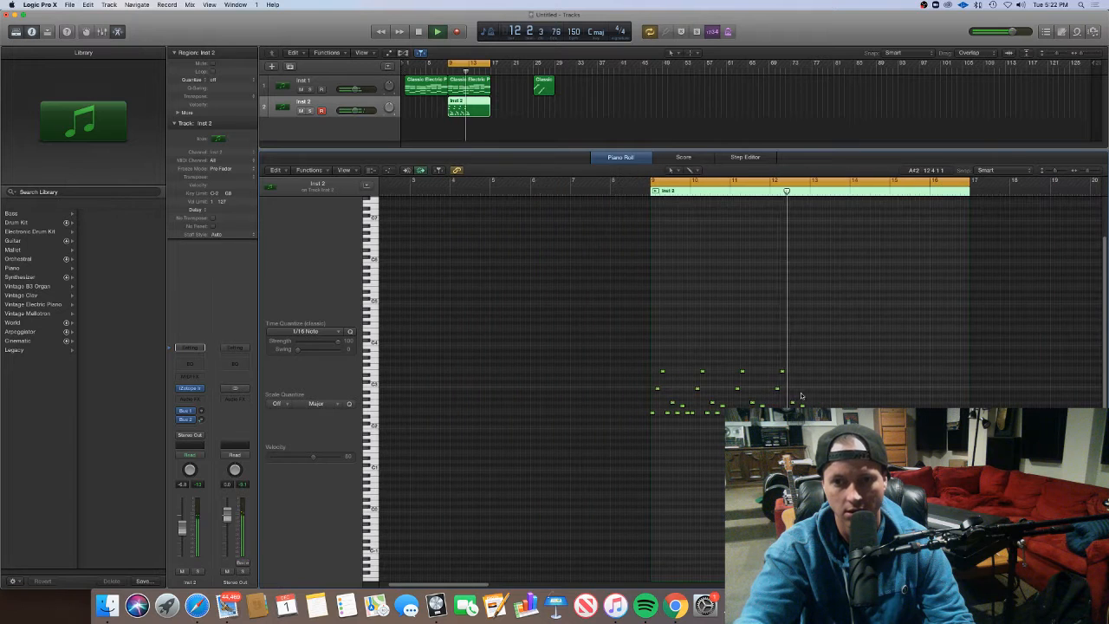
{"action": "key", "text": "super+Right"}
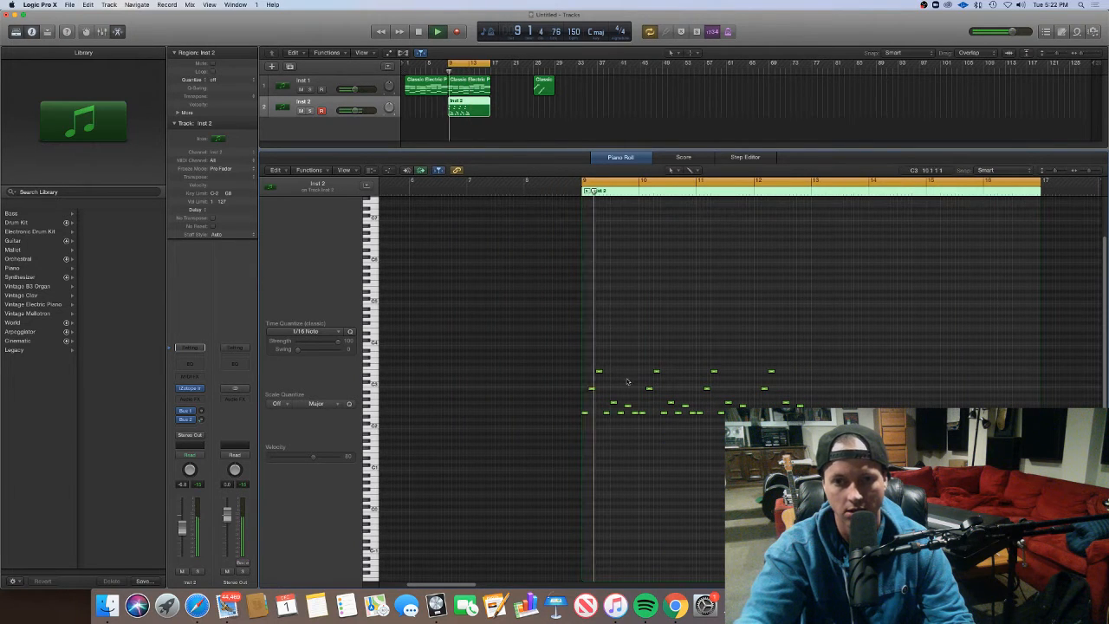
{"action": "left_click_drag", "start_coordinate": [352, 110], "coordinate": [352, 110]}
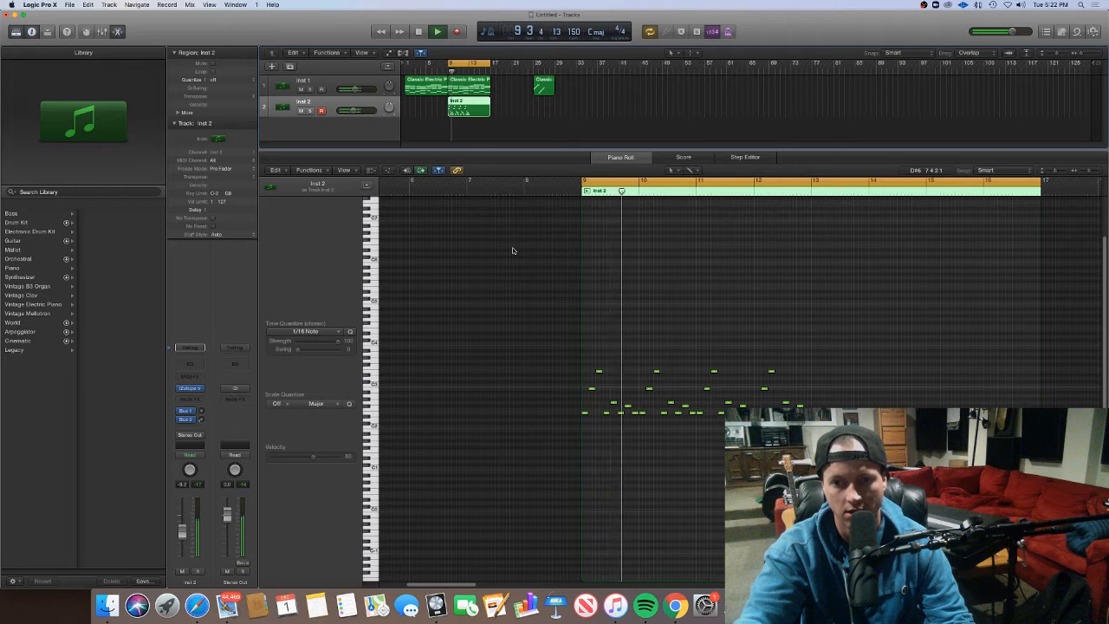
Raise the last two notes of bar 10 to A2 and B2 and resume playback
{"action": "key", "text": "space"}
{"action": "left_click", "coordinate": [673, 400]}
{"action": "left_click_drag", "start_coordinate": [685, 407], "coordinate": [694, 390]}
{"action": "key", "text": "space"}
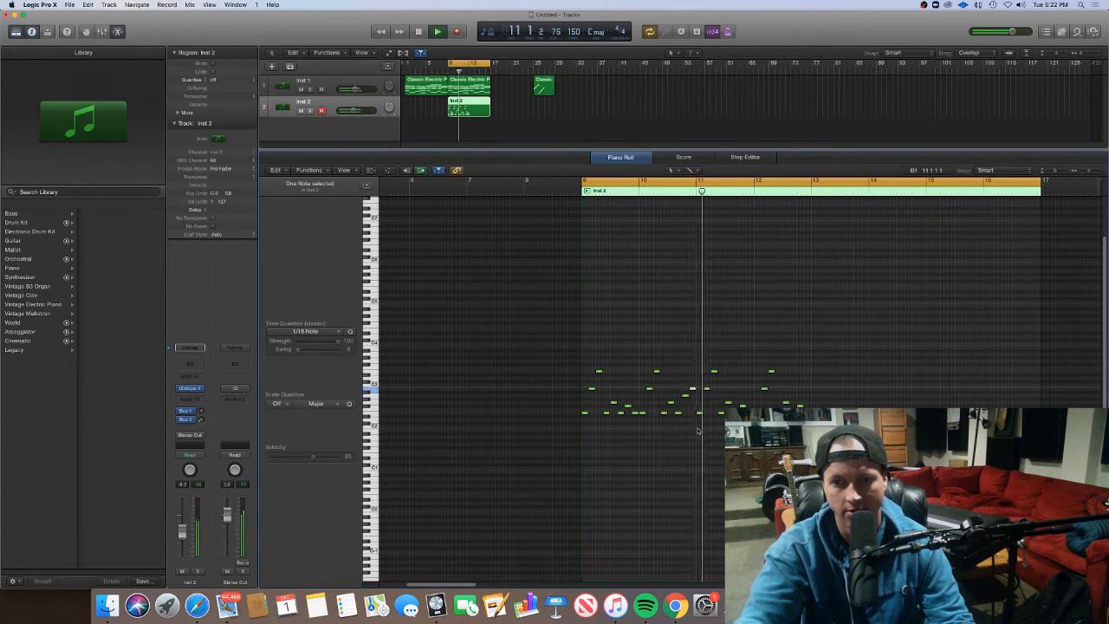
Delete the copied melody notes in bars 11 and 12 and stop playback
{"action": "left_click_drag", "start_coordinate": [699, 430], "coordinate": [833, 364]}
{"action": "key", "text": "Delete"}
{"action": "key", "text": "space"}
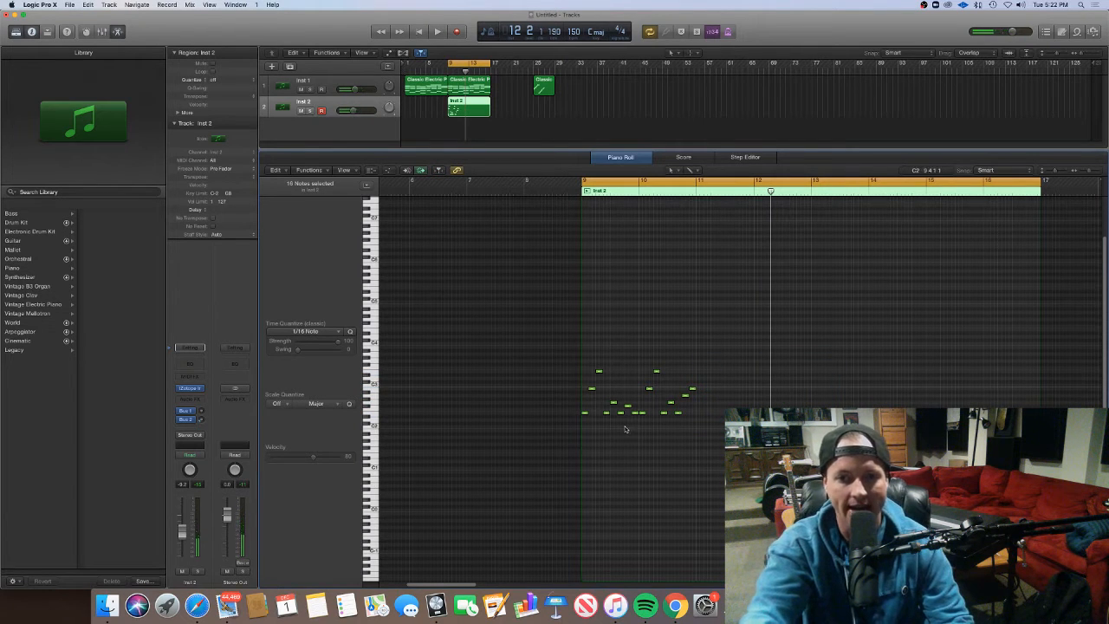
Try the phrase without the fourth note of bar 9, and undo the deletion
{"action": "key", "text": "Delete"}
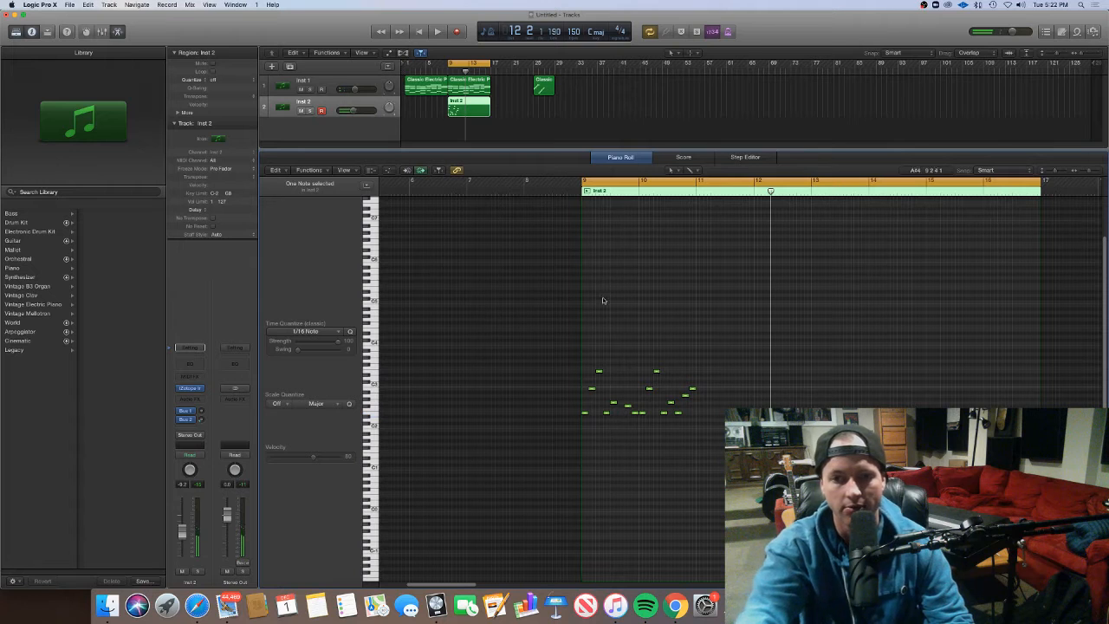
{"action": "key", "text": "space"}
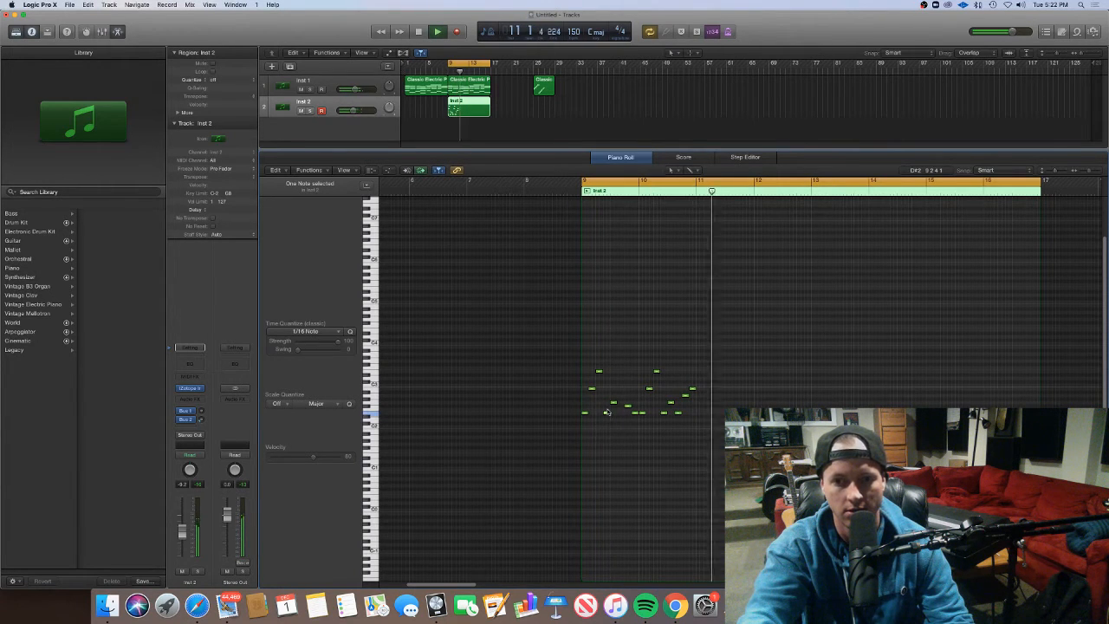
{"action": "key", "text": "space"}
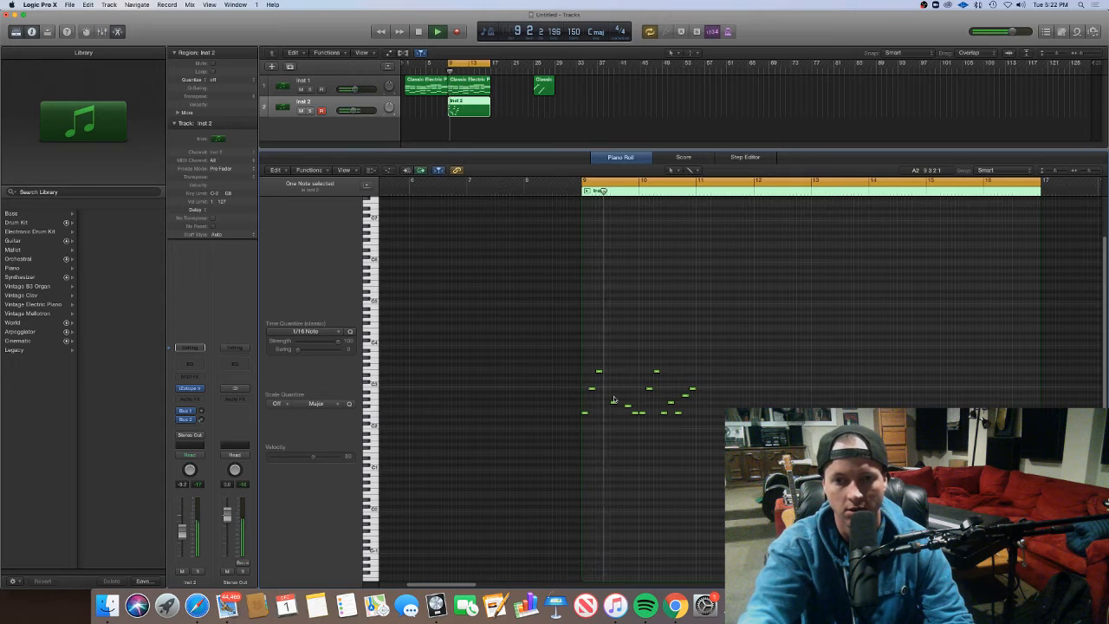
{"action": "key", "text": "super+z"}
{"action": "key", "text": "space"}
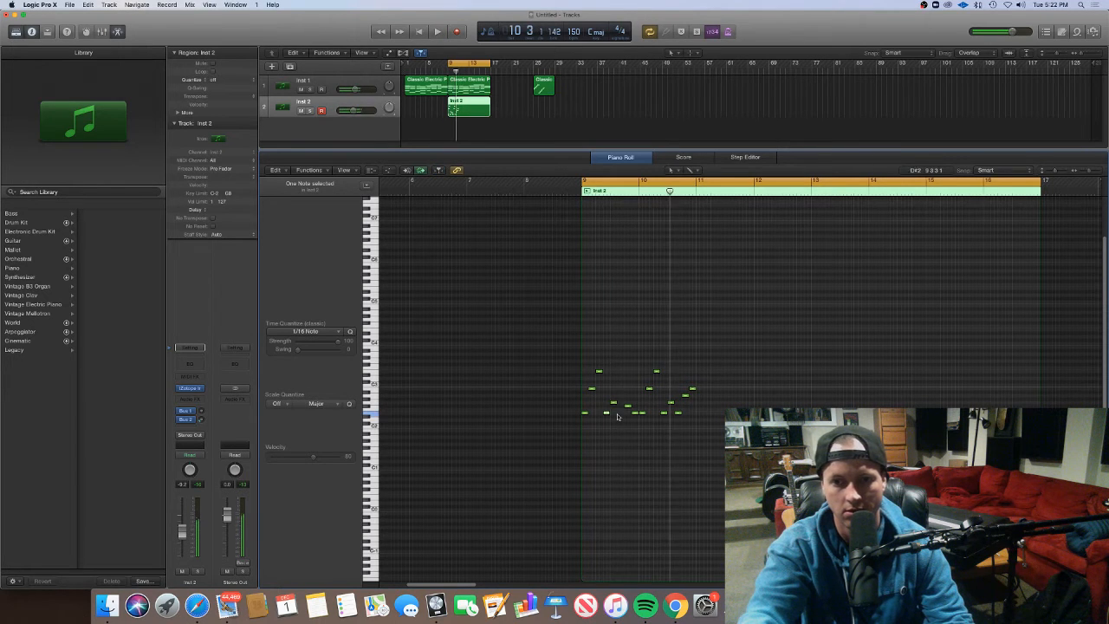
Delete the G2 notes from bars 9 and 10, auditioning the phrase between edits
{"action": "key", "text": "space"}
{"action": "left_click", "coordinate": [615, 403]}
{"action": "key", "text": "Delete"}
{"action": "key", "text": "space"}
{"action": "key", "text": "space"}
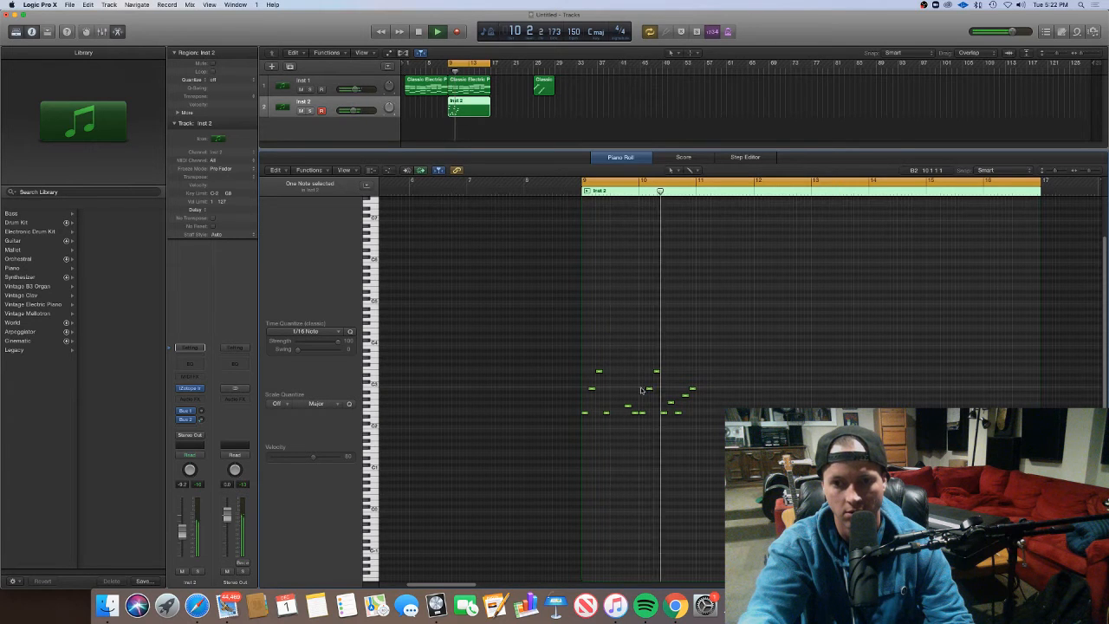
{"action": "key", "text": "space"}
{"action": "key", "text": "space"}
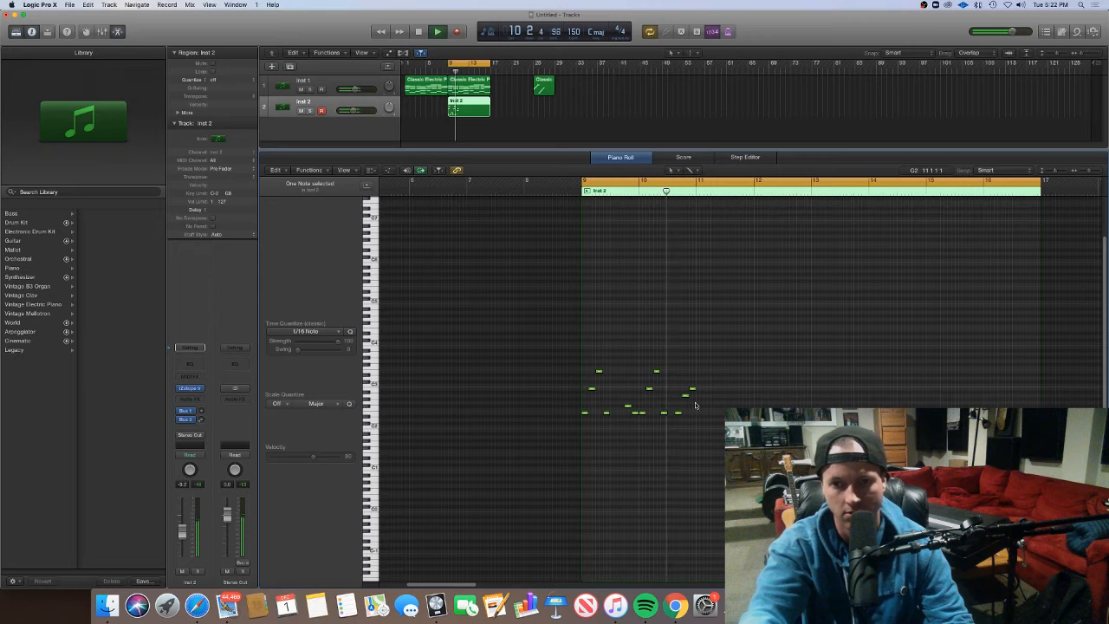
{"action": "key", "text": "space"}
Copy the edited two-bar phrase from bars 9 and 10 into bars 11 and 12 and play it
{"action": "key", "text": "super+Left"}
{"action": "key", "text": "space"}
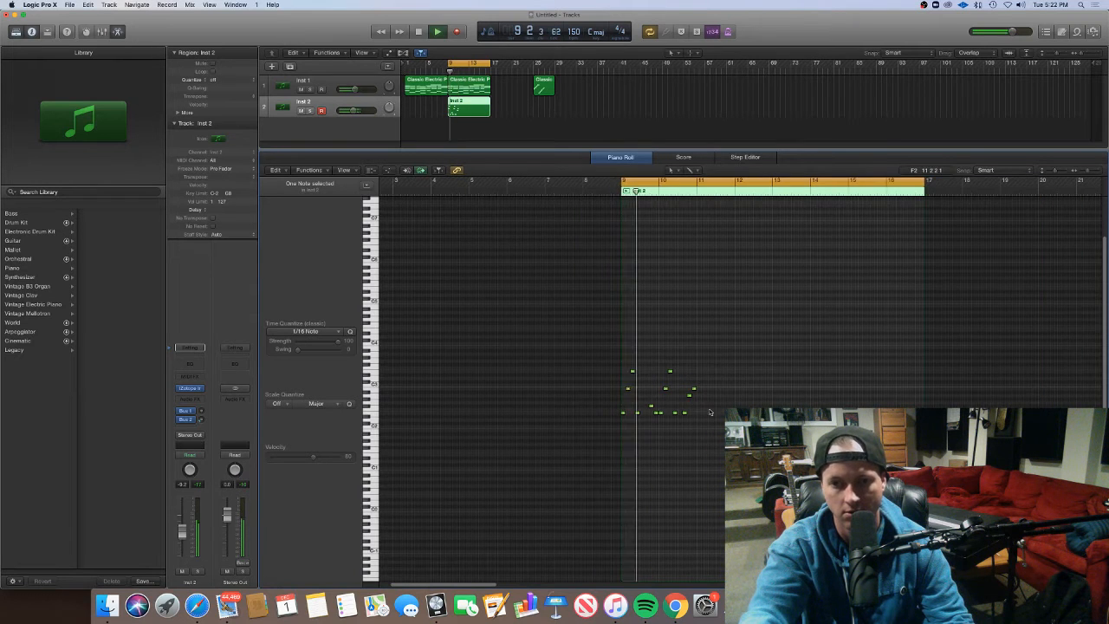
{"action": "key", "text": "super+Right"}
{"action": "key", "text": "super+Right"}
{"action": "scroll", "coordinate": [710, 412], "scroll_direction": "right", "scroll_amount": 5}
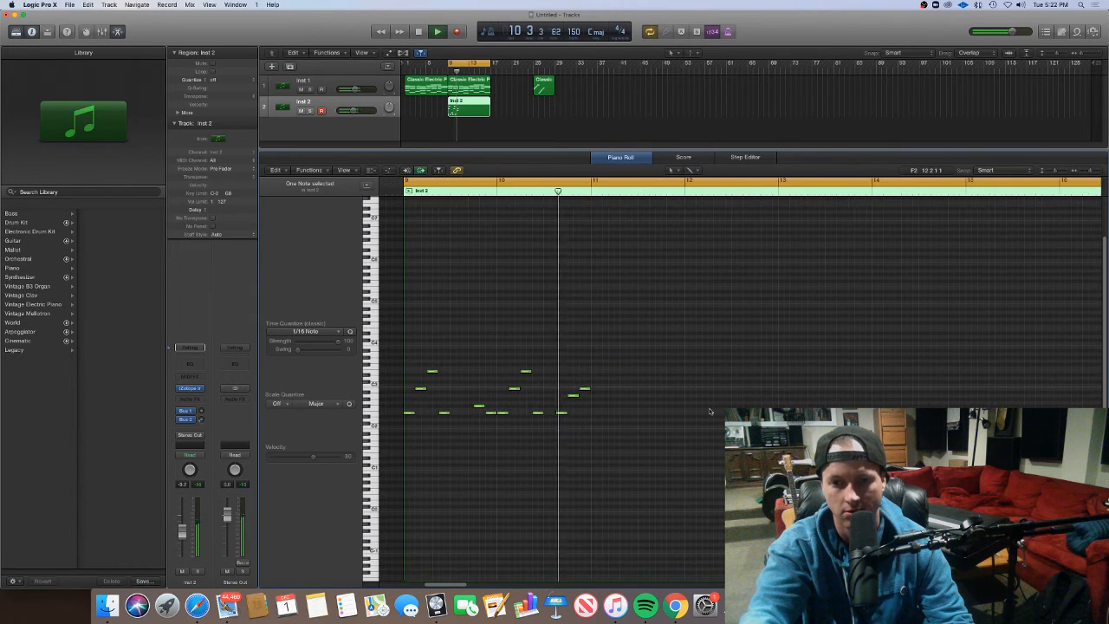
{"action": "scroll", "coordinate": [710, 412], "scroll_direction": "left", "scroll_amount": 1}
{"action": "left_click_drag", "start_coordinate": [702, 433], "coordinate": [381, 337]}
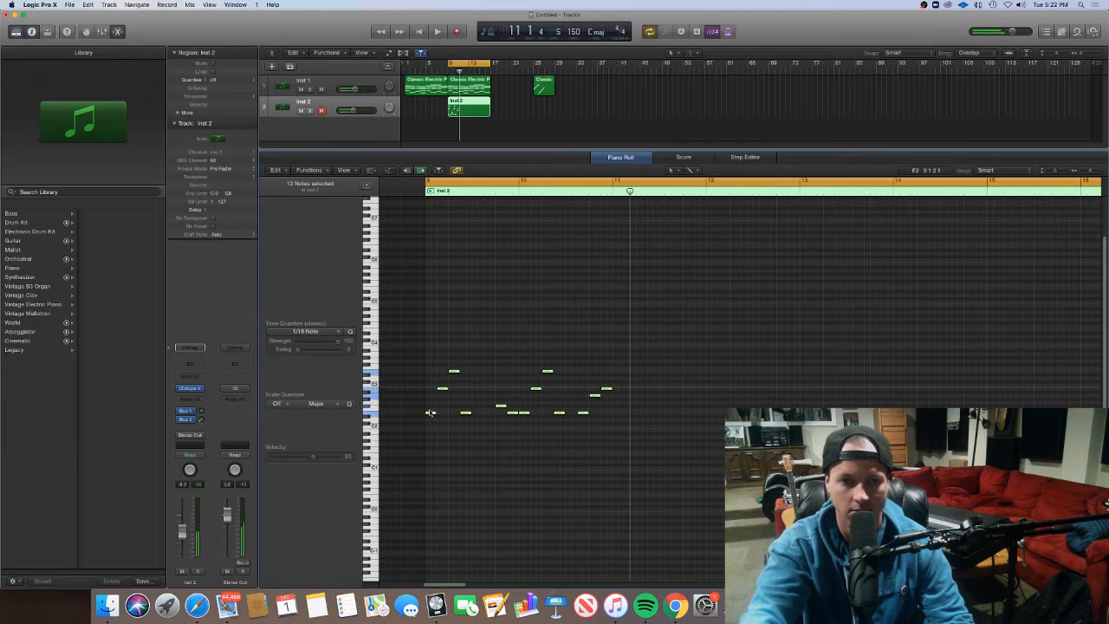
{"action": "left_click_drag", "start_coordinate": [431, 413], "coordinate": [619, 416]}
{"action": "key", "text": "space"}
{"action": "scroll", "coordinate": [636, 415], "scroll_direction": "right", "scroll_amount": 1}
{"action": "scroll", "coordinate": [635, 415], "scroll_direction": "down", "scroll_amount": 3}
{"action": "scroll", "coordinate": [636, 415], "scroll_direction": "up", "scroll_amount": 2}
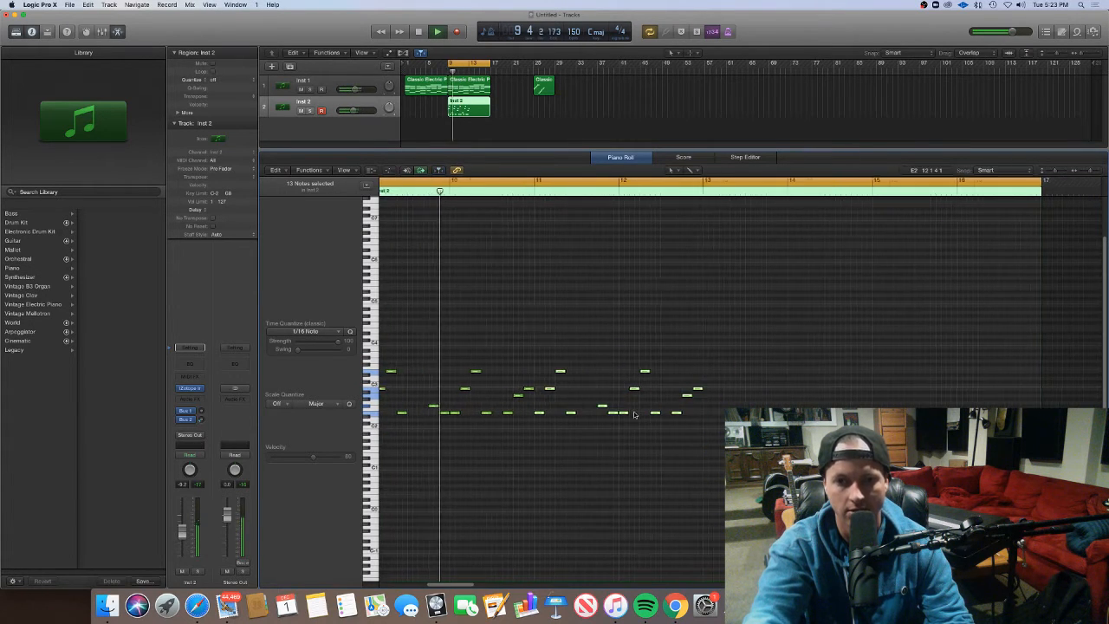
{"action": "scroll", "coordinate": [634, 414], "scroll_direction": "down", "scroll_amount": 2}
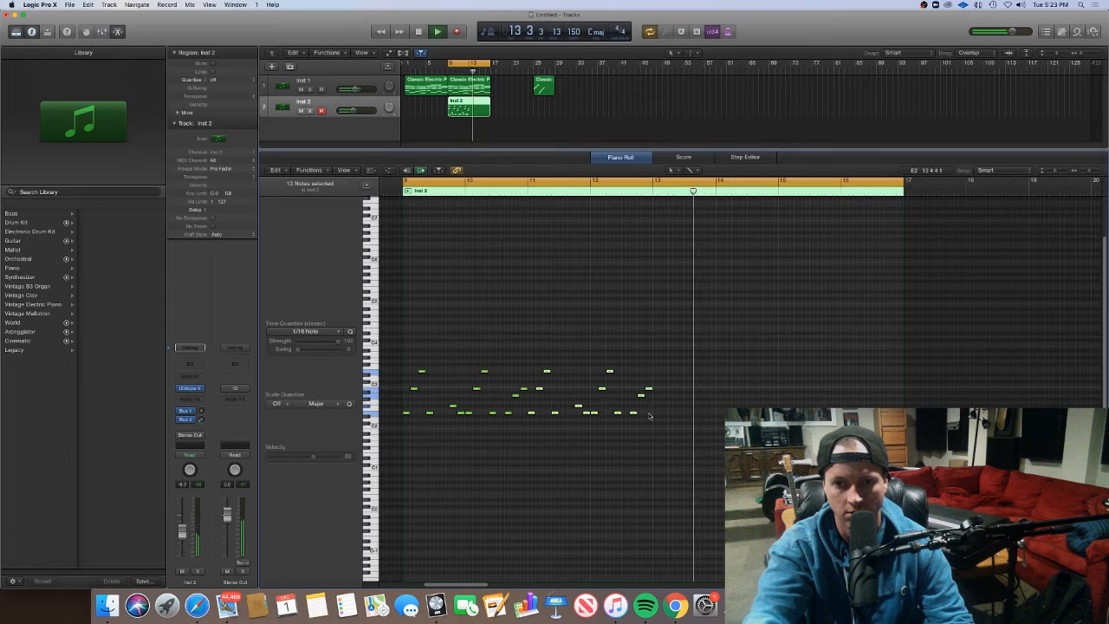
Change the ending of bar 12 by lowering its A2 to D2 and replacing the final B2 with a C2
{"action": "left_click", "coordinate": [654, 415]}
{"action": "key", "text": "space"}
{"action": "left_click_drag", "start_coordinate": [640, 395], "coordinate": [641, 420]}
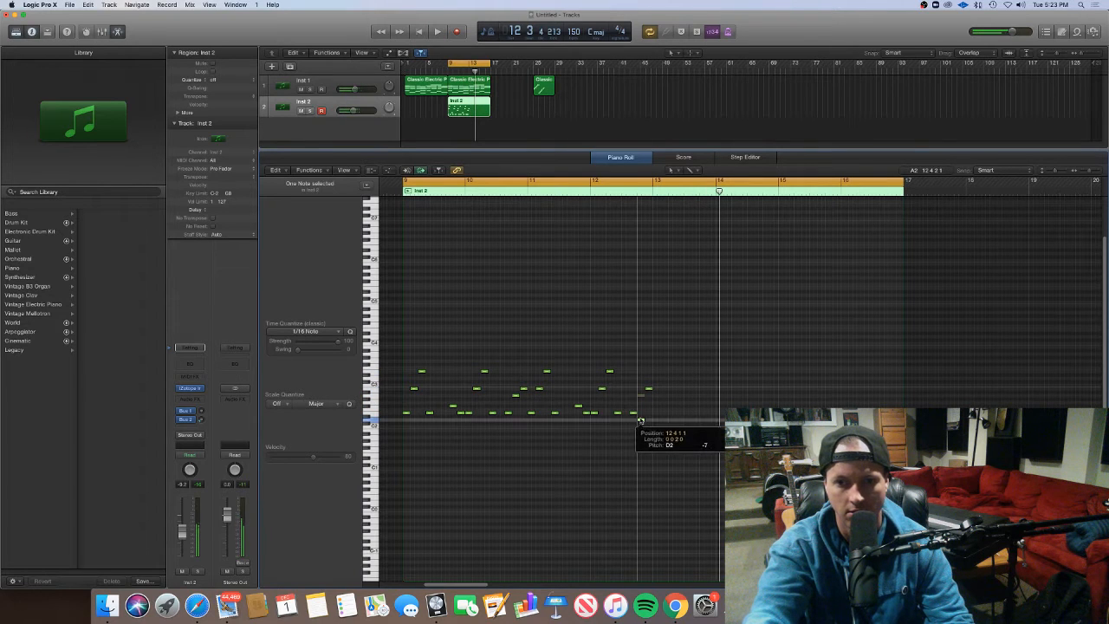
{"action": "left_click", "coordinate": [648, 425]}
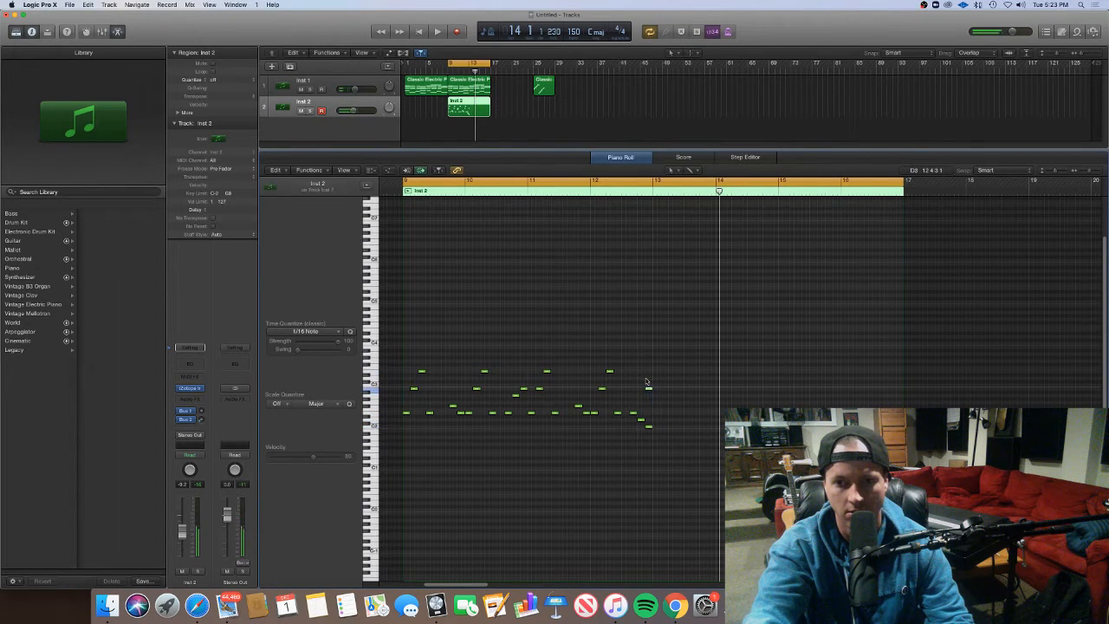
{"action": "key", "text": "Delete"}
{"action": "key", "text": "space"}
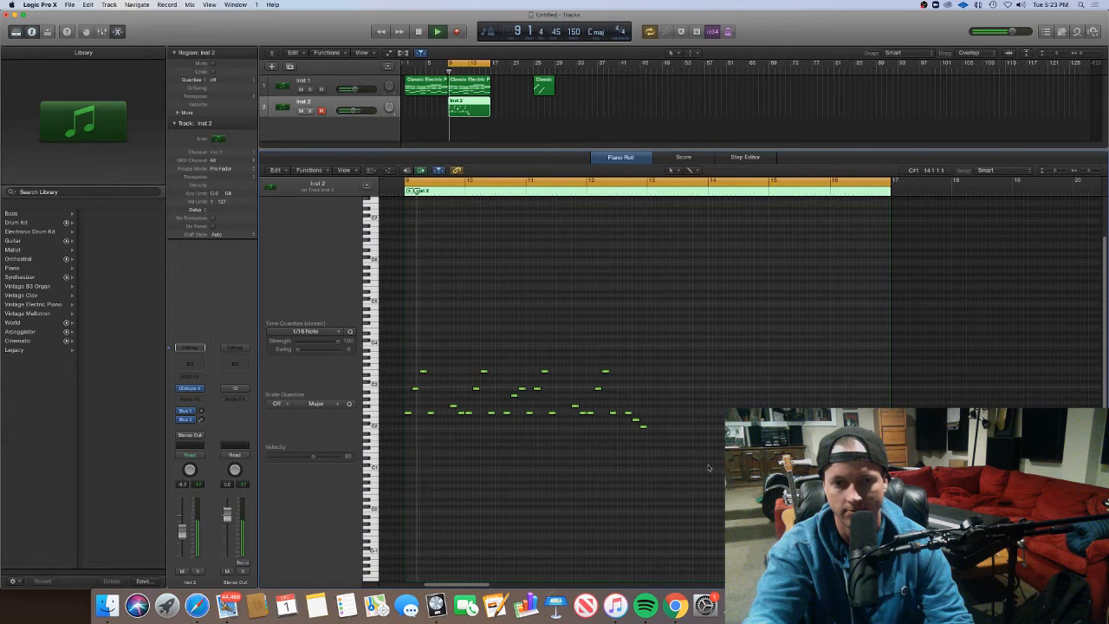
Copy the whole four-bar melody from bars 9 to 12 into bars 13 to 16
{"action": "left_click_drag", "start_coordinate": [707, 459], "coordinate": [368, 343]}
{"action": "left_click_drag", "start_coordinate": [407, 415], "coordinate": [655, 414]}
{"action": "key", "text": "super+Left"}
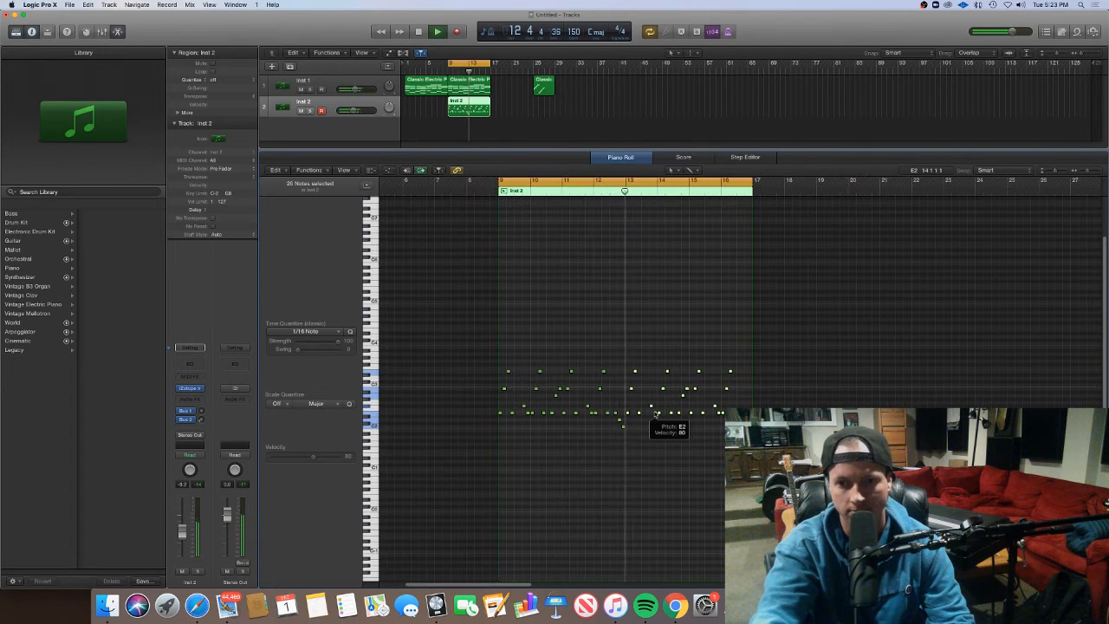
{"action": "key", "text": "super+Left"}
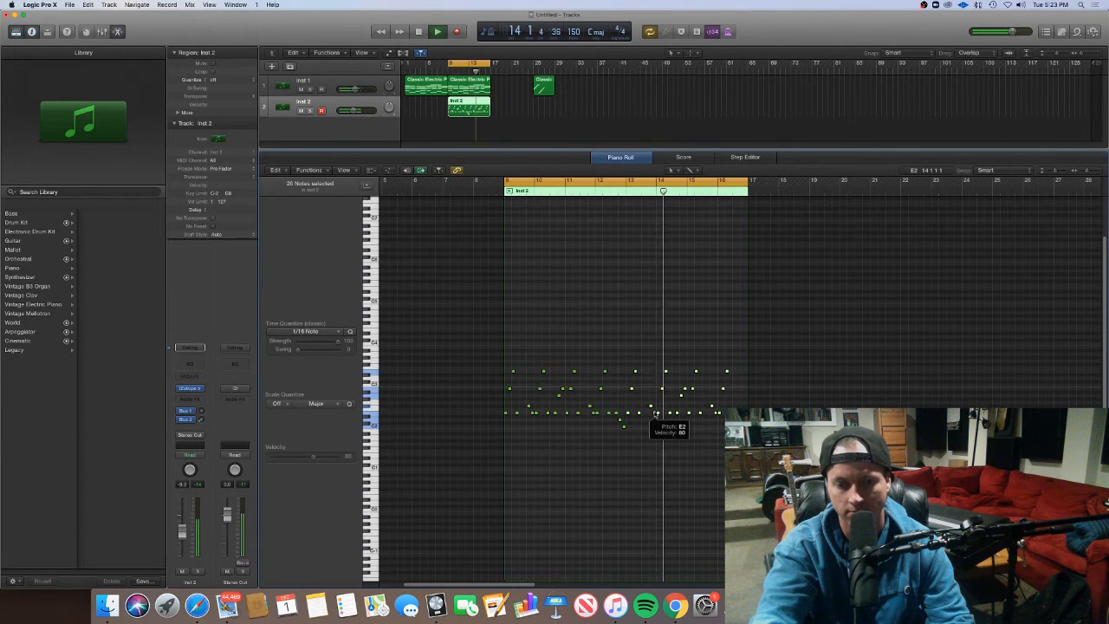
{"action": "scroll", "coordinate": [638, 414], "scroll_direction": "up", "scroll_amount": 5}
{"action": "scroll", "coordinate": [638, 415], "scroll_direction": "down", "scroll_amount": 6}
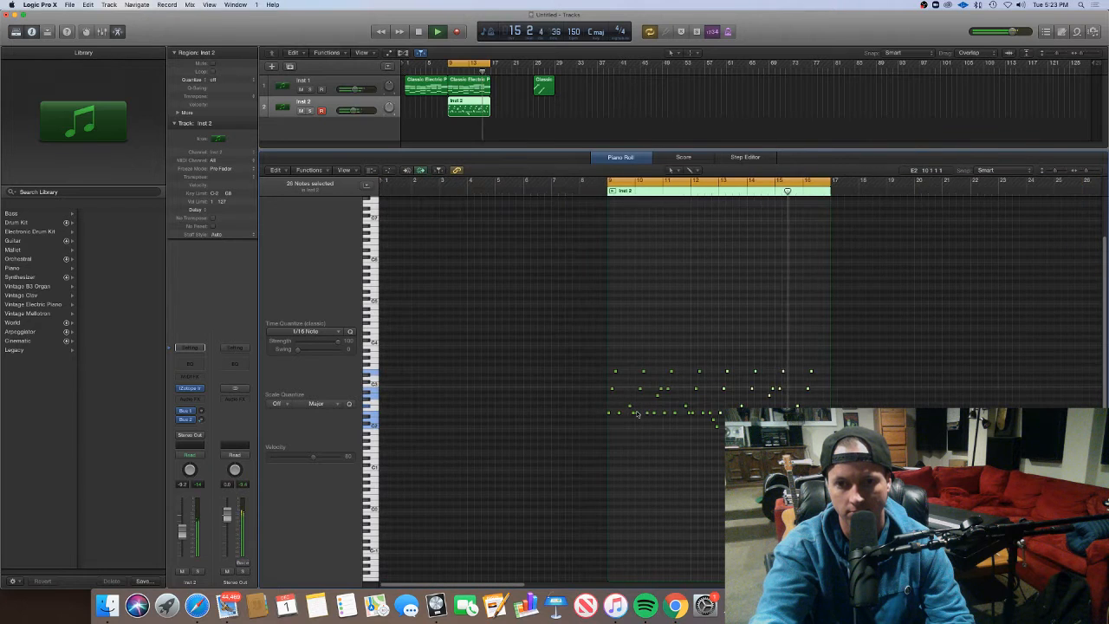
{"action": "scroll", "coordinate": [636, 414], "scroll_direction": "up", "scroll_amount": 3}
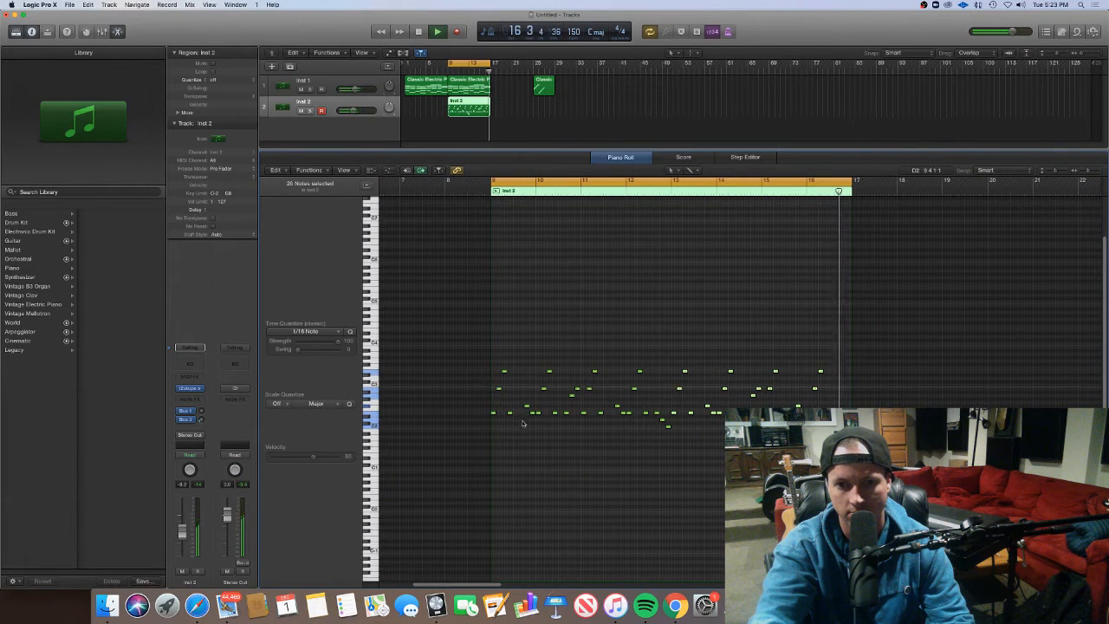
{"action": "left_click", "coordinate": [539, 414]}
{"action": "key", "text": "BackSpace"}
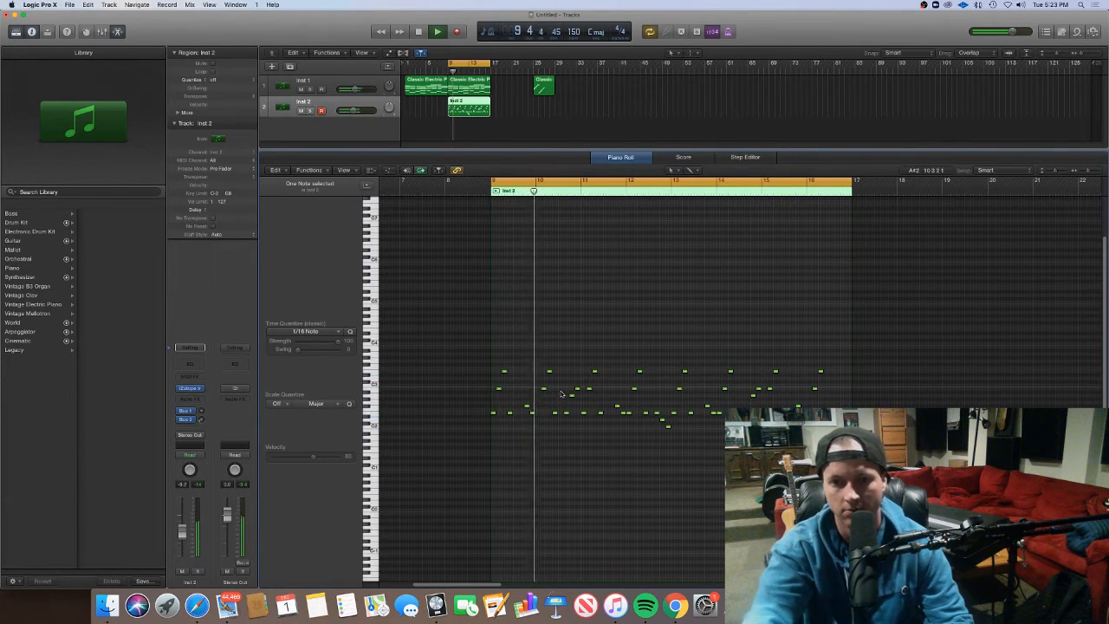
{"action": "key", "text": "space"}
{"action": "key", "text": "space"}
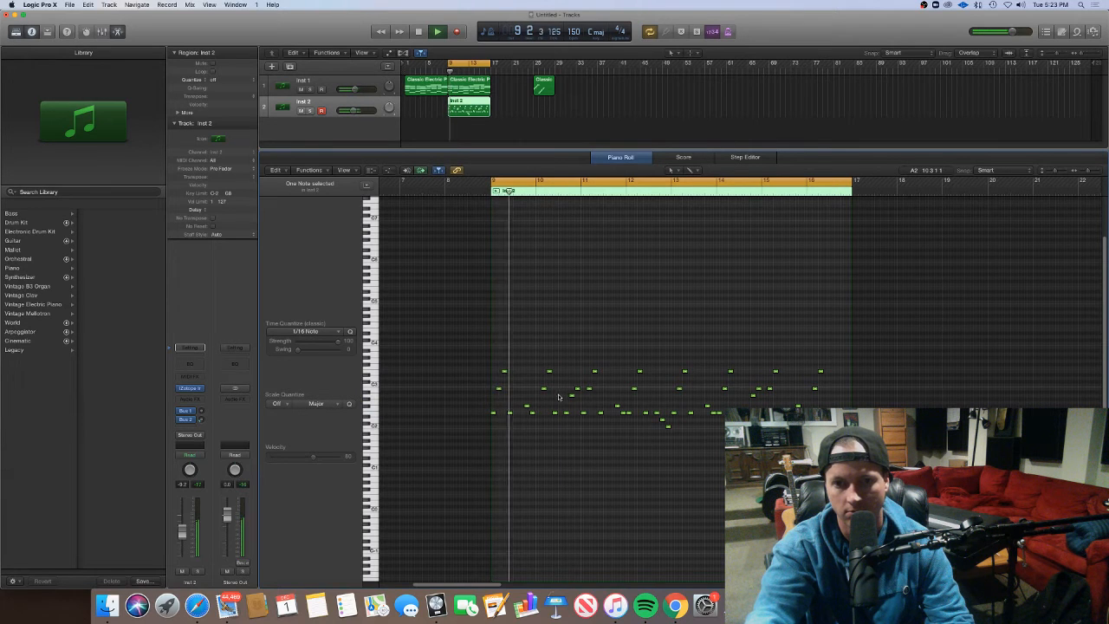
{"action": "mouse_move", "coordinate": [557, 396]}
{"action": "left_mouse_down"}
{"action": "mouse_move", "coordinate": [533, 361]}
{"action": "mouse_move", "coordinate": [537, 389]}
{"action": "left_mouse_up"}
{"action": "left_click", "coordinate": [555, 397]}
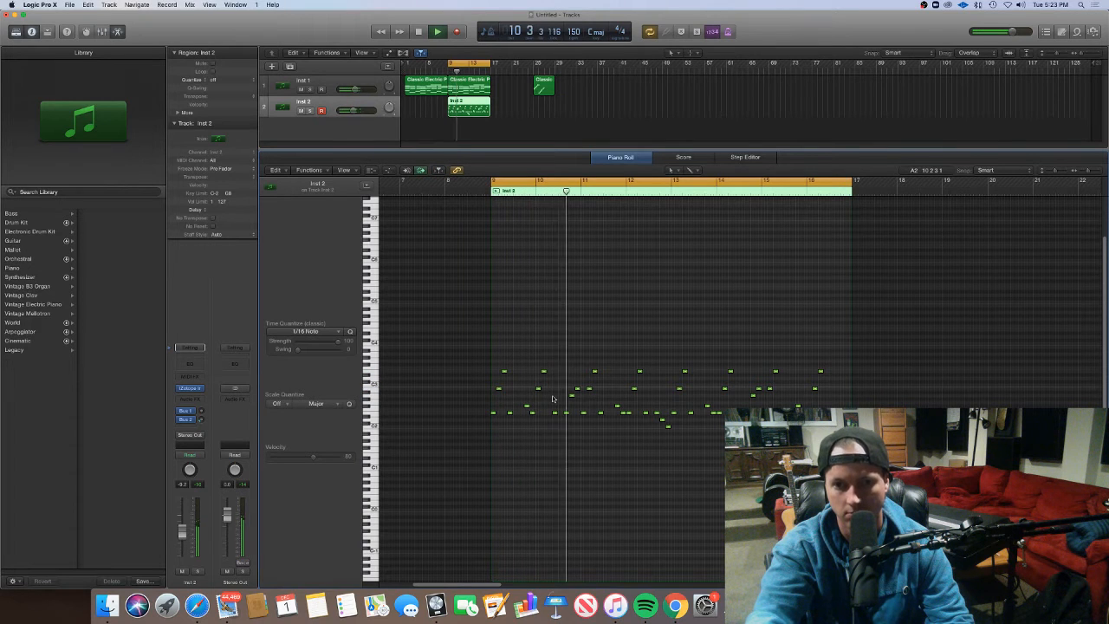
{"action": "key", "text": "super+z"}
{"action": "key", "text": "super+z"}
{"action": "key", "text": "super+z"}
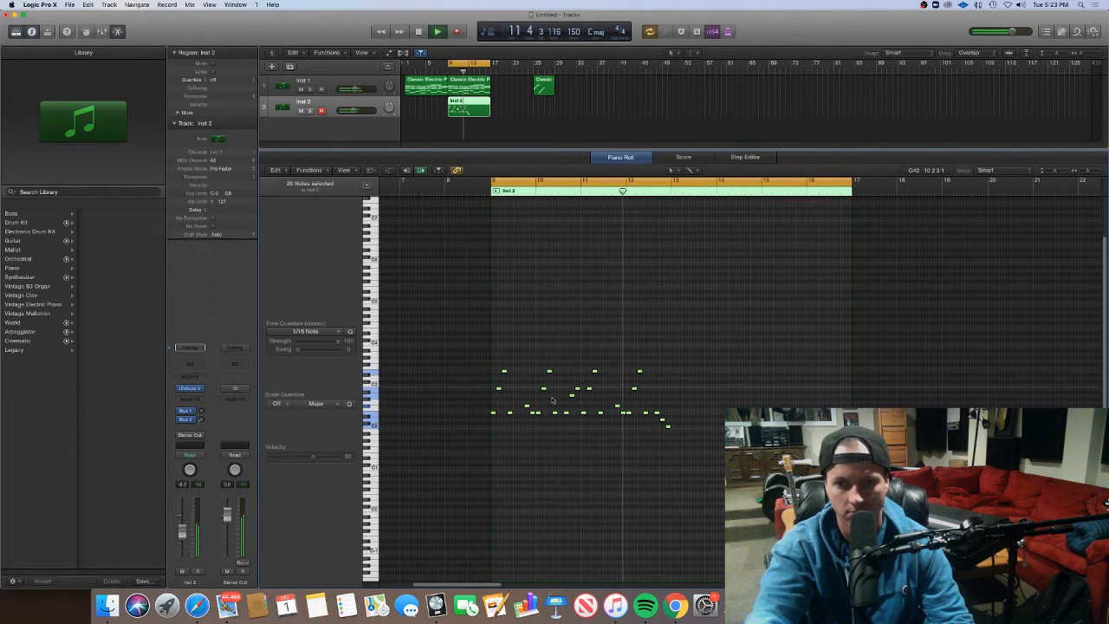
Stop playback and duplicate all the melody notes of bars 9 to 12 into bars 13 to 16 again
{"action": "left_click", "coordinate": [541, 401]}
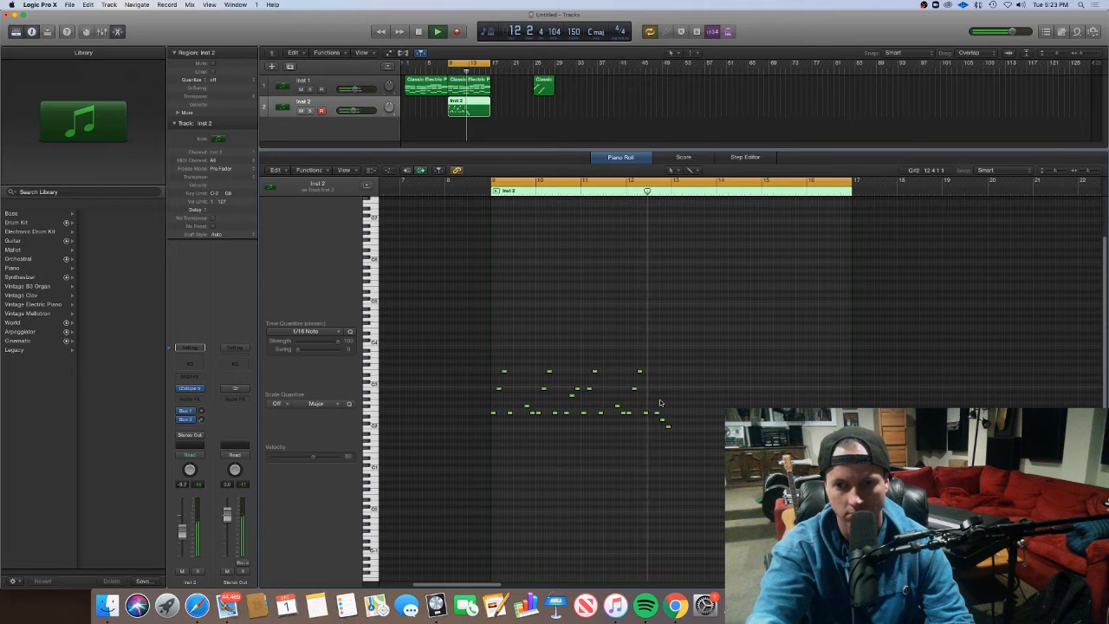
{"action": "left_click_drag", "start_coordinate": [719, 453], "coordinate": [483, 341]}
{"action": "key", "text": "space"}
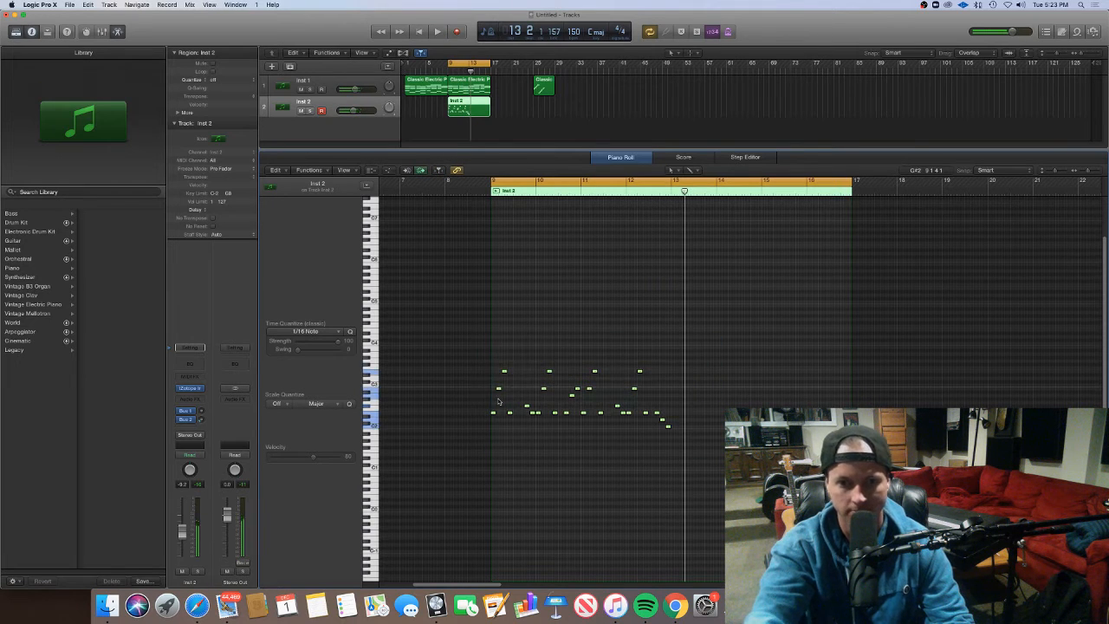
{"action": "left_click_drag", "start_coordinate": [495, 413], "coordinate": [680, 421]}
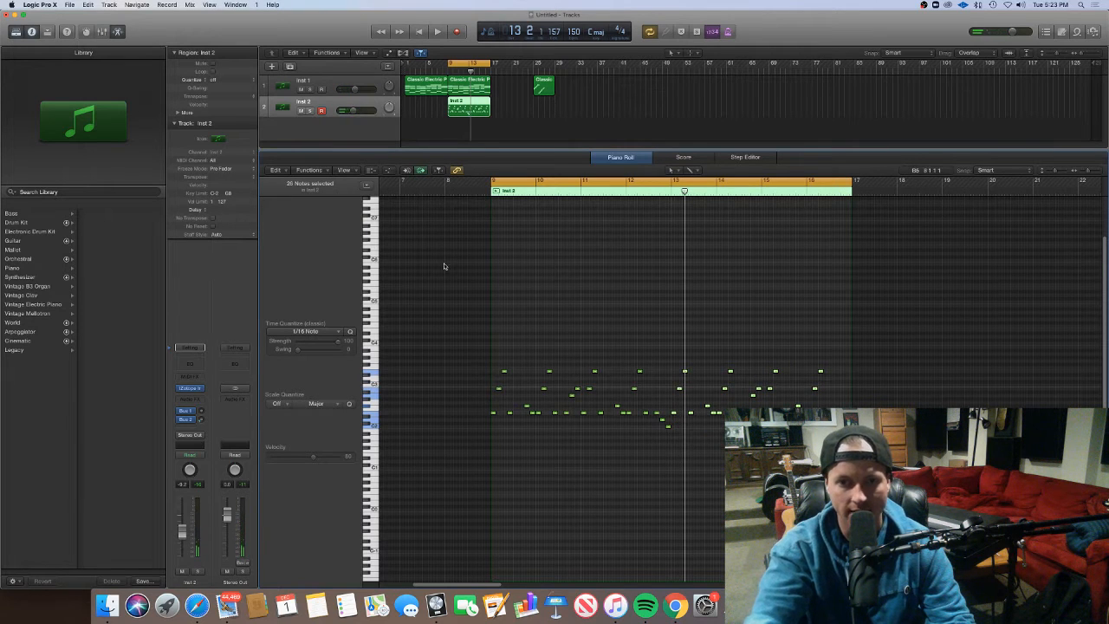
Rename the second track as "arp option"
{"action": "double_click", "coordinate": [329, 105]}
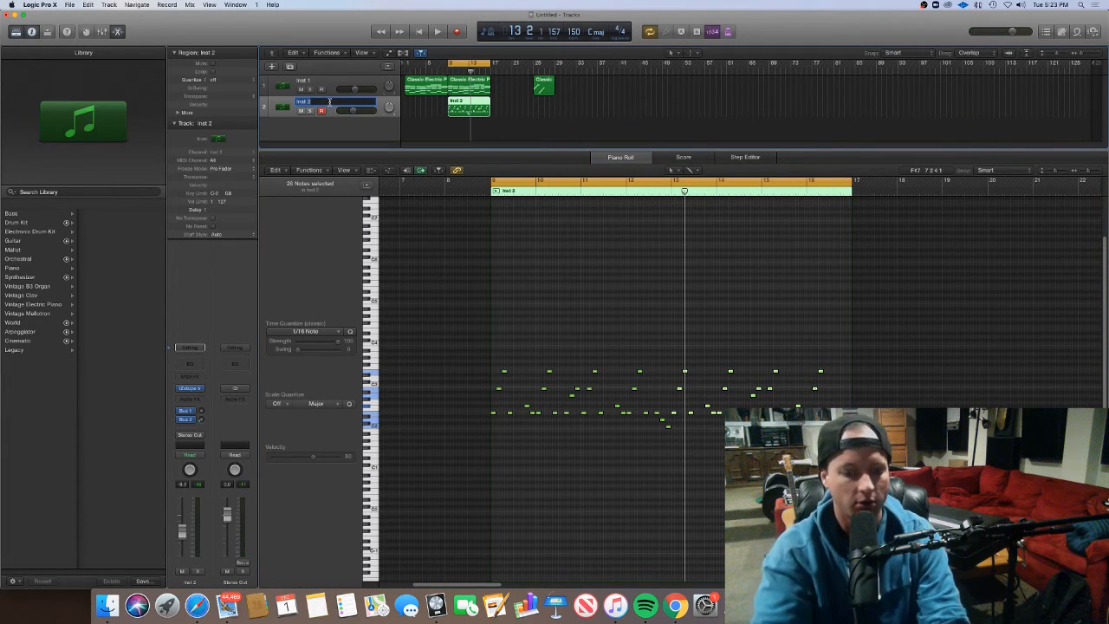
{"action": "type", "text": "arp opt"}
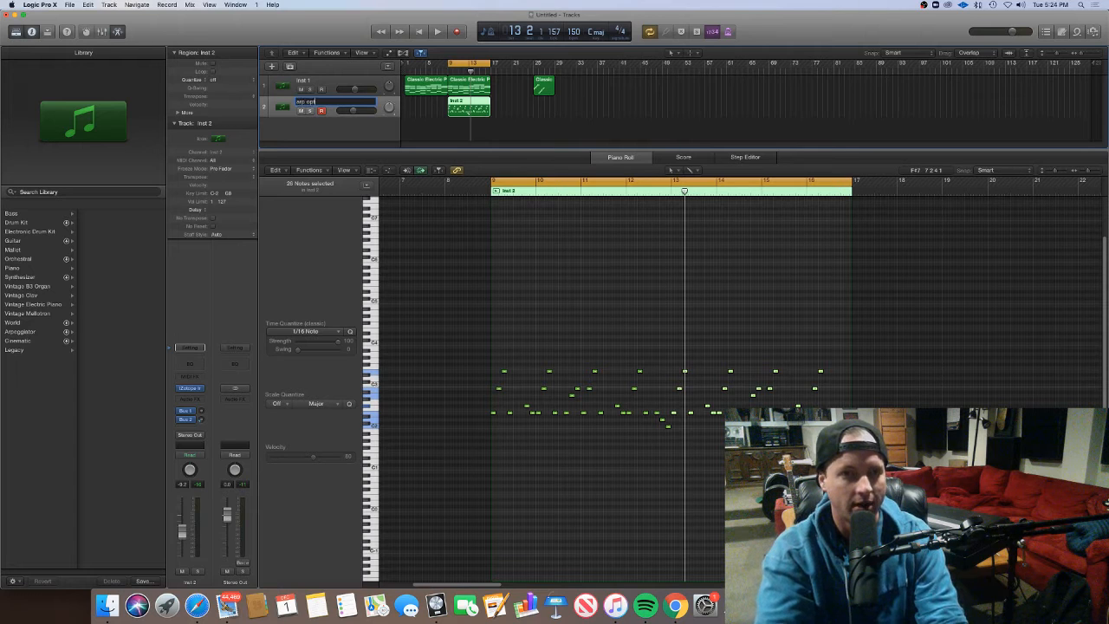
{"action": "type", "text": "ion"}
{"action": "key", "text": "Return"}
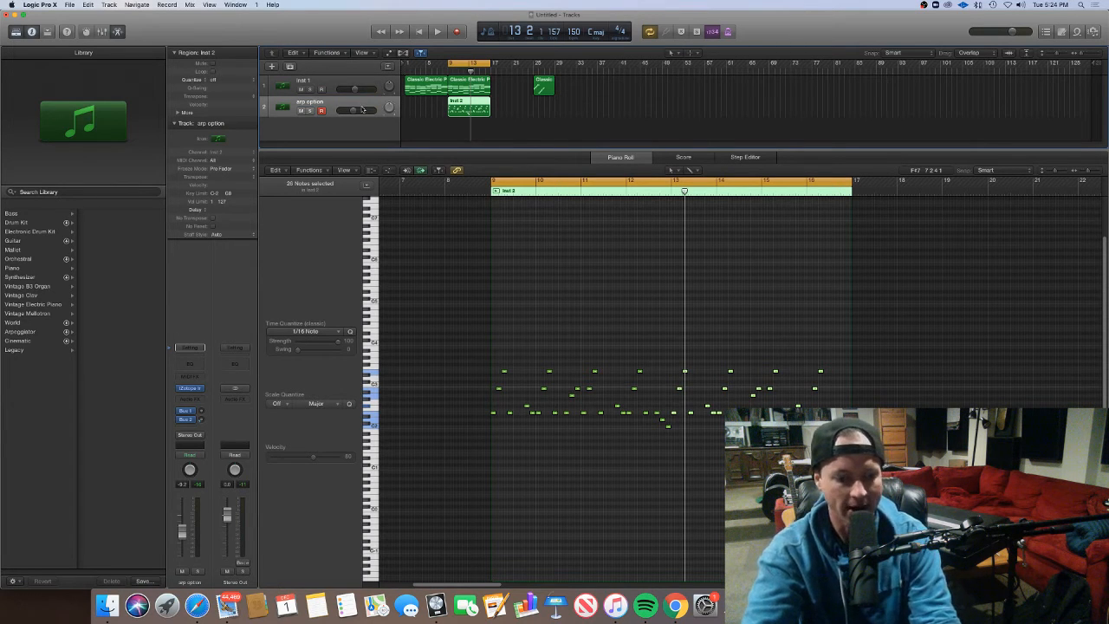
Duplicate the arp track's setup to a third track, copy the bar 9 to 16 chord region onto it, and mute the arp option track
{"action": "key", "text": "super+d"}
{"action": "left_click_drag", "start_coordinate": [468, 90], "coordinate": [469, 124]}
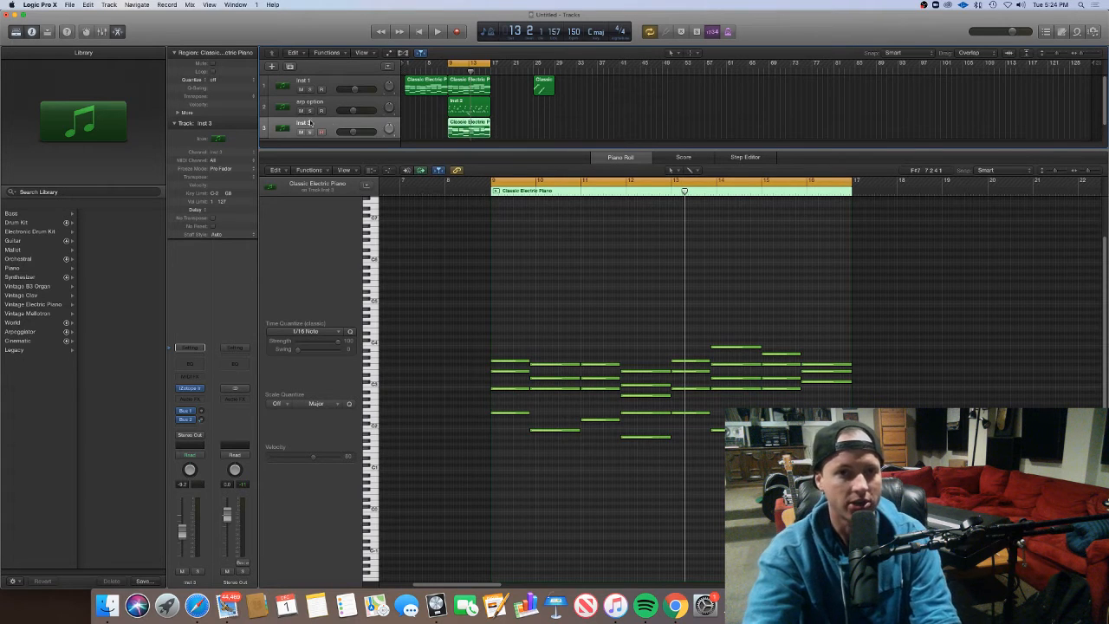
{"action": "left_click", "coordinate": [300, 111]}
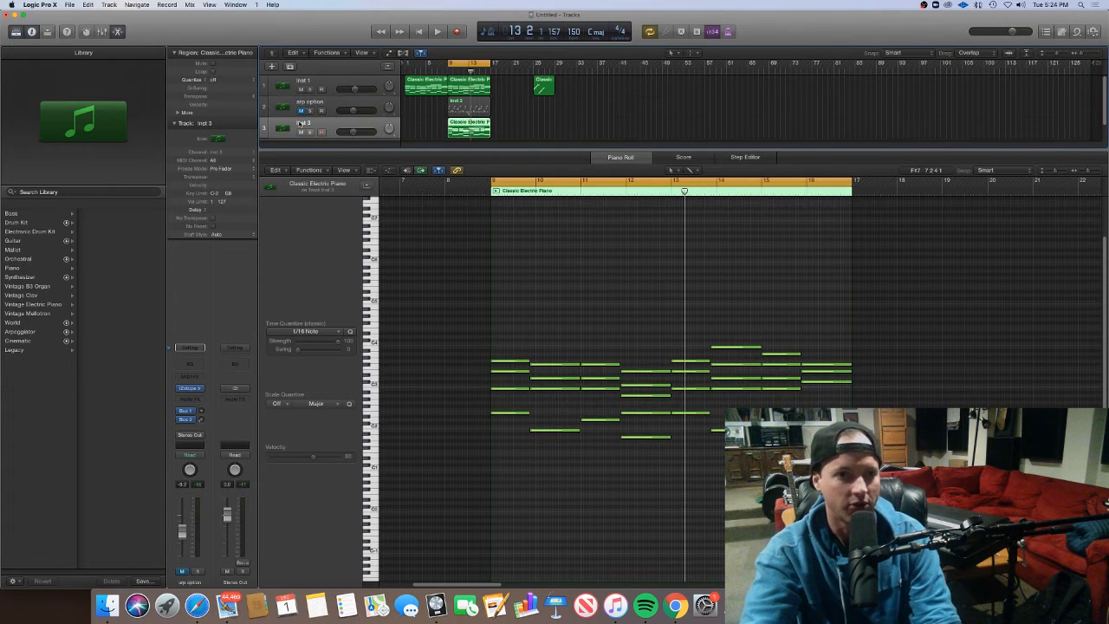
Add an Arpeggiator MIDI effect to the third track and load its Classic Cycle 02 preset
{"action": "left_click", "coordinate": [196, 377]}
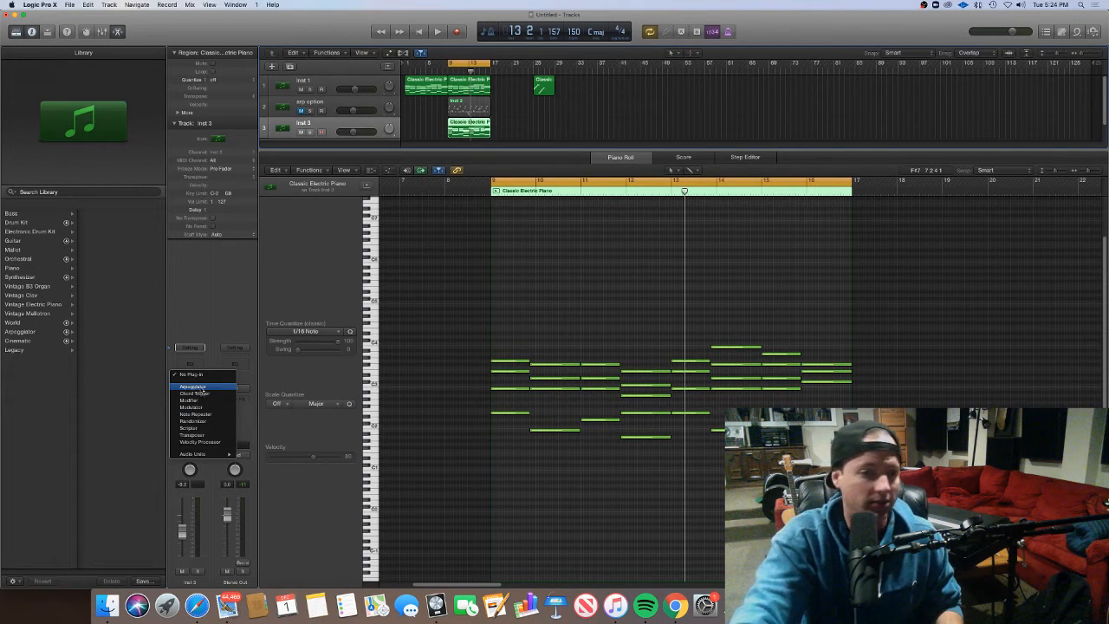
{"action": "left_click", "coordinate": [198, 388]}
{"action": "left_click", "coordinate": [197, 398]}
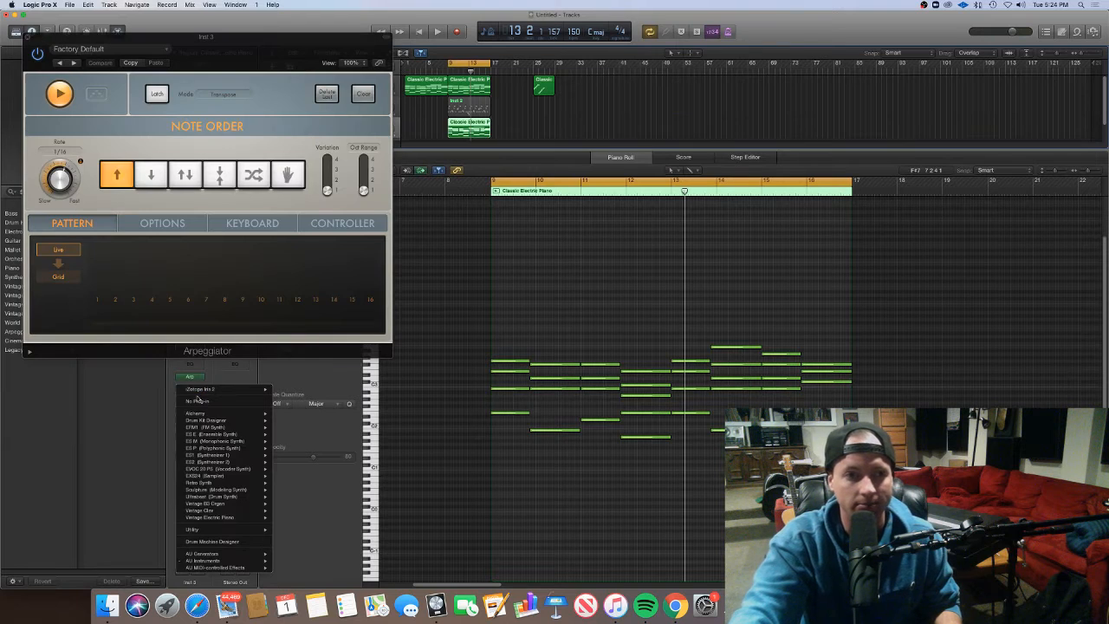
{"action": "left_click", "coordinate": [102, 303]}
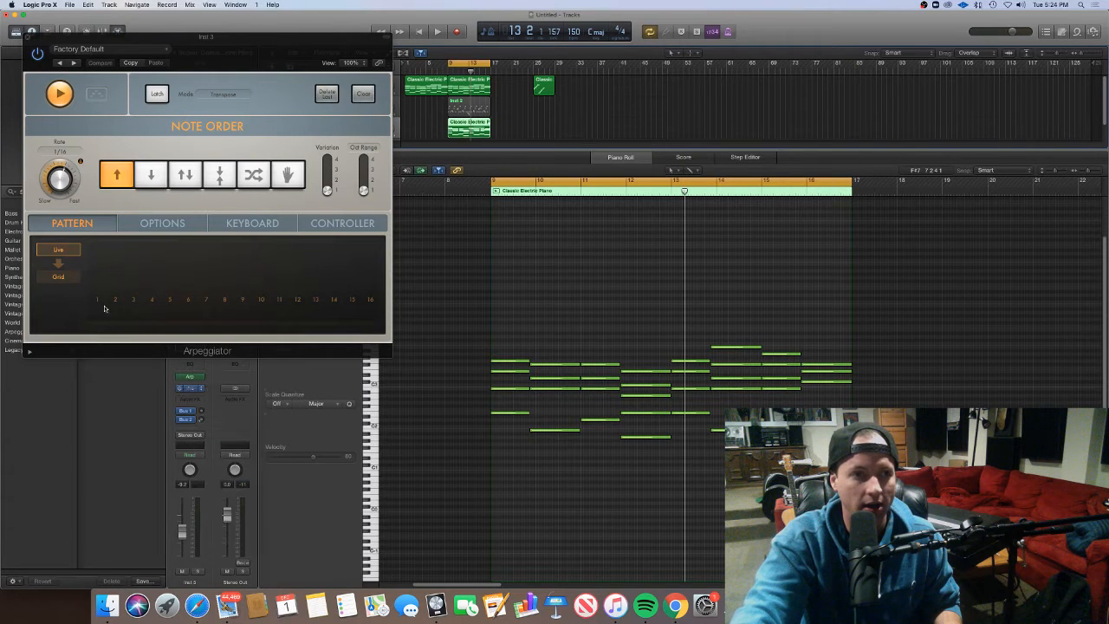
{"action": "left_click", "coordinate": [70, 63]}
{"action": "left_click", "coordinate": [70, 63]}
{"action": "left_click", "coordinate": [70, 63]}
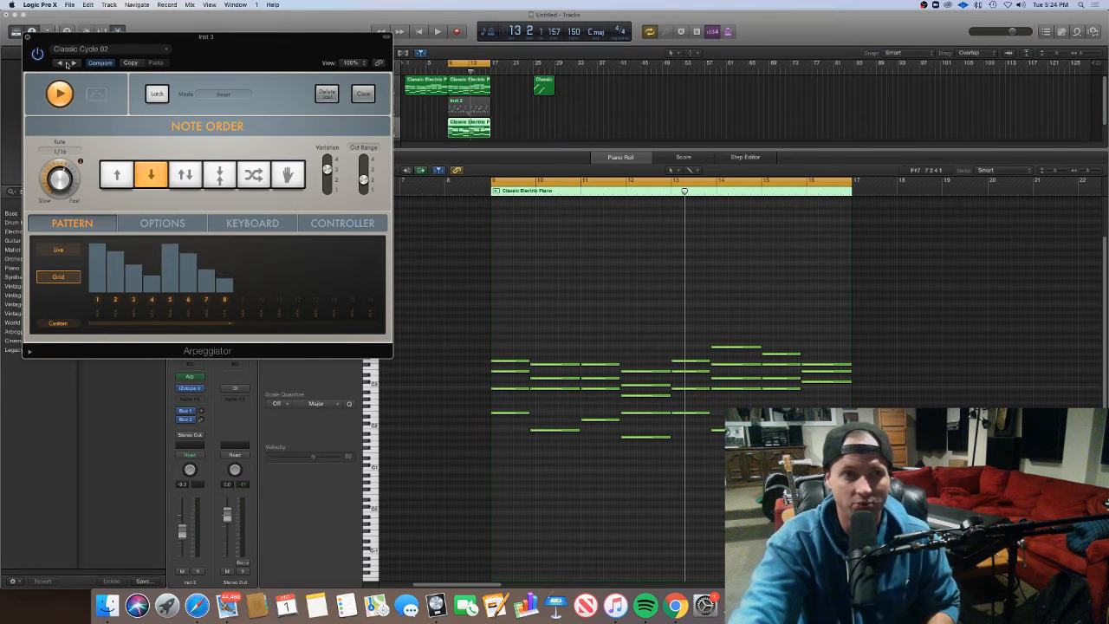
Audition the Classic Cycle 02 arpeggio and slow its rate to 1/8
{"action": "key", "text": "space"}
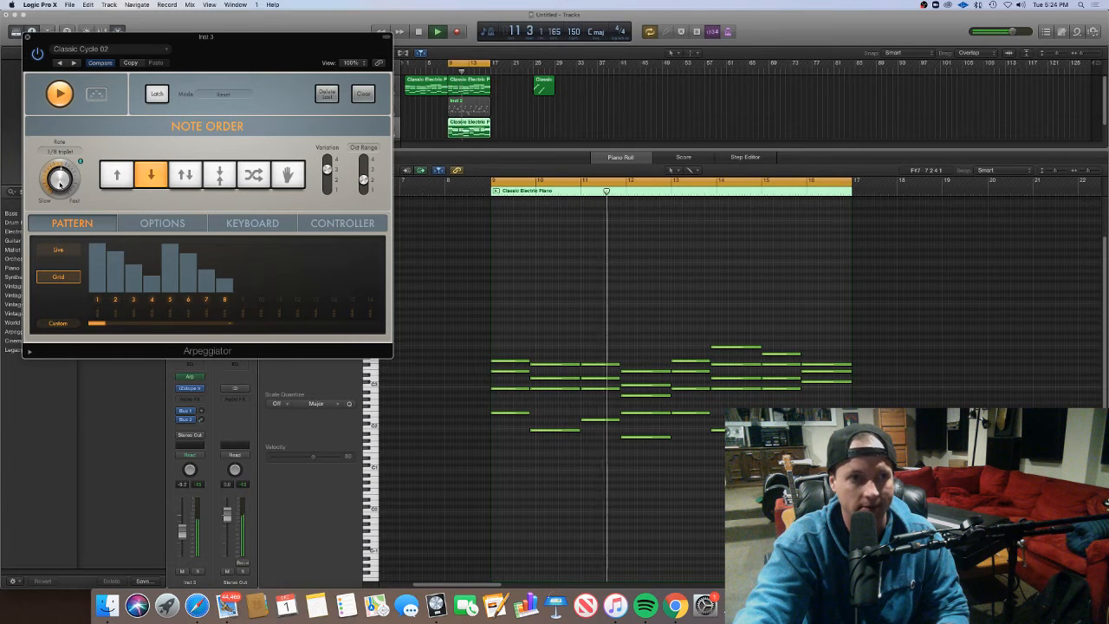
{"action": "left_click_drag", "start_coordinate": [59, 179], "coordinate": [59, 184]}
{"action": "key", "text": "space"}
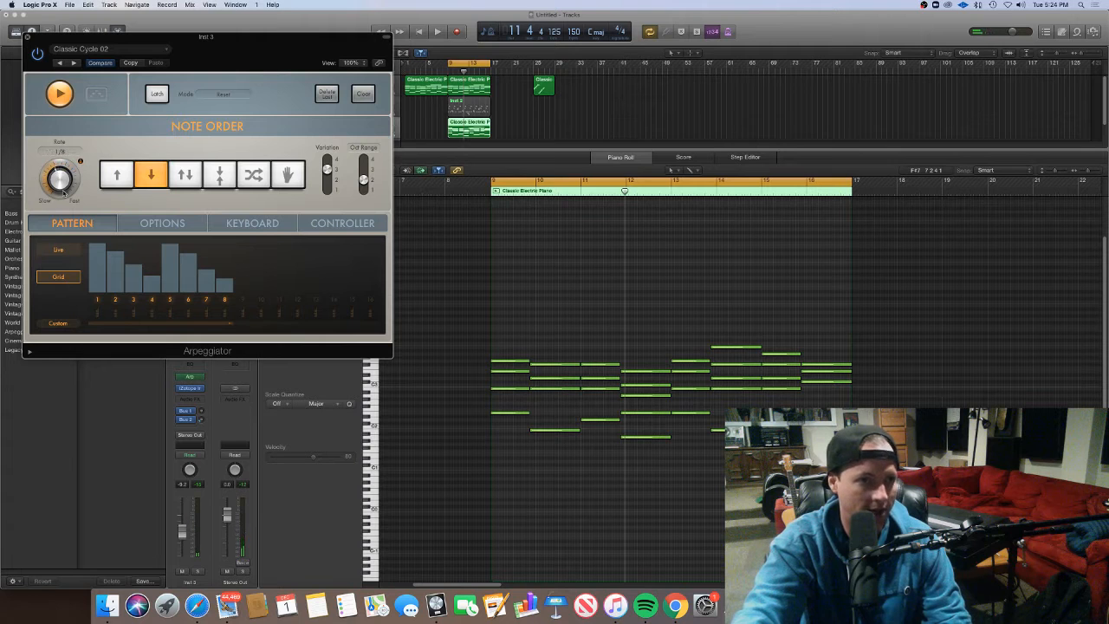
{"action": "key", "text": "space"}
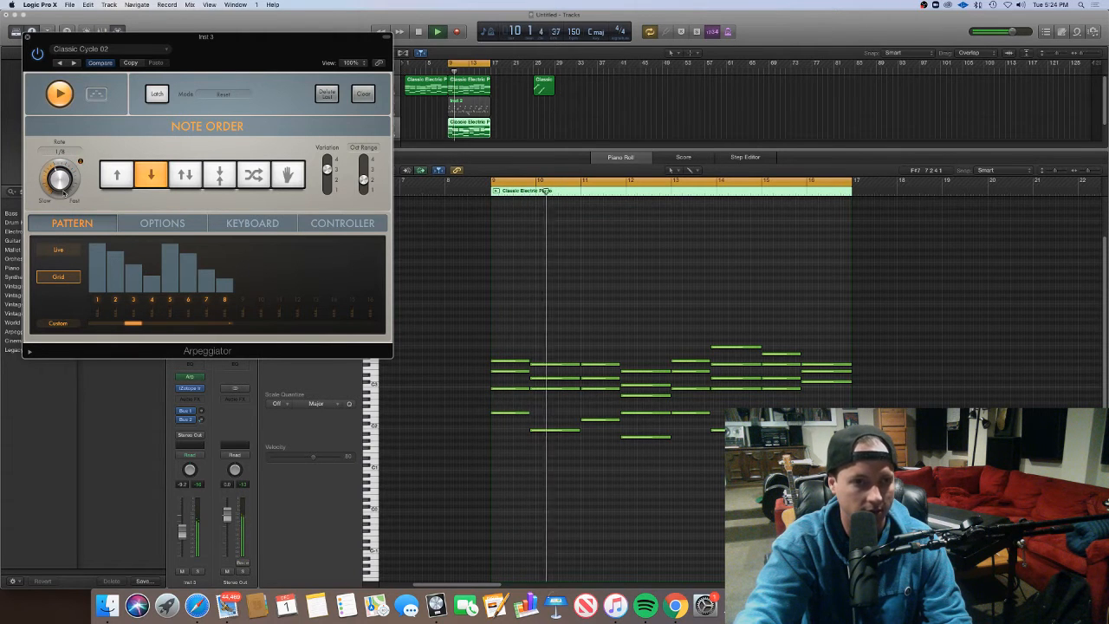
Audition the following arpeggiator presets during playback and settle on Complex Chord Groove 01
{"action": "left_click", "coordinate": [75, 63]}
{"action": "left_click", "coordinate": [75, 63]}
{"action": "left_click", "coordinate": [75, 63]}
{"action": "left_click", "coordinate": [74, 63]}
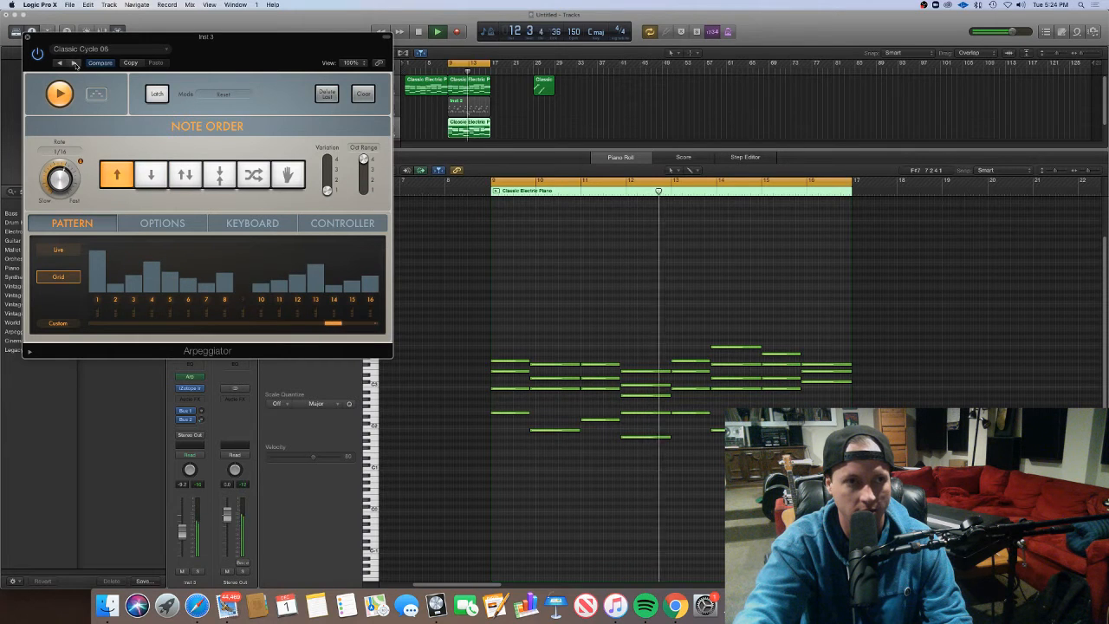
{"action": "left_click", "coordinate": [75, 63]}
{"action": "left_click", "coordinate": [75, 63]}
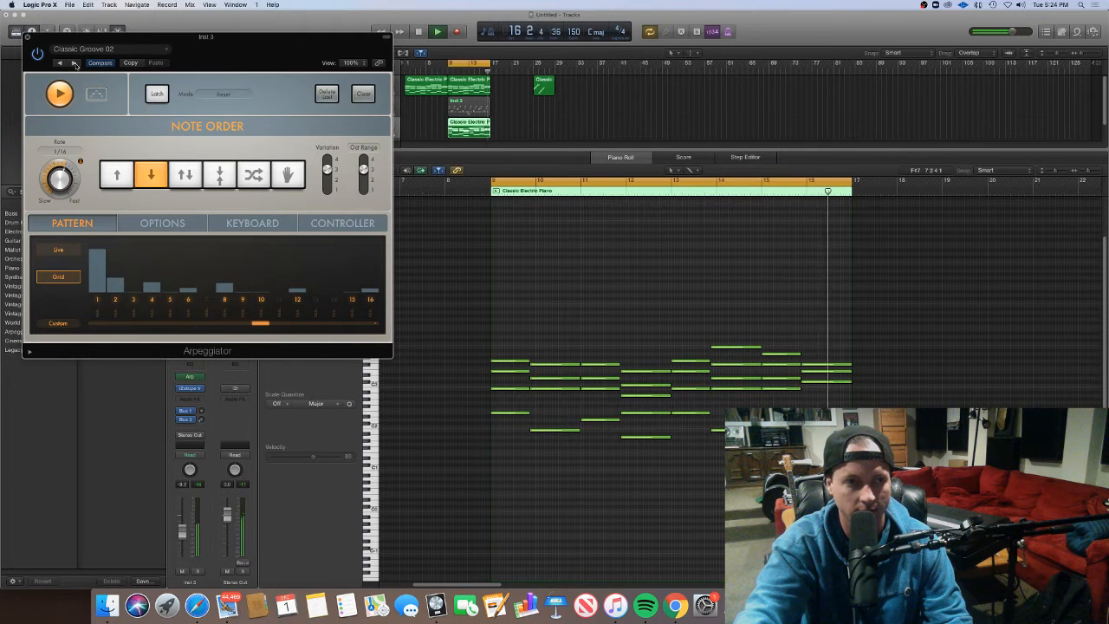
{"action": "left_click", "coordinate": [75, 63]}
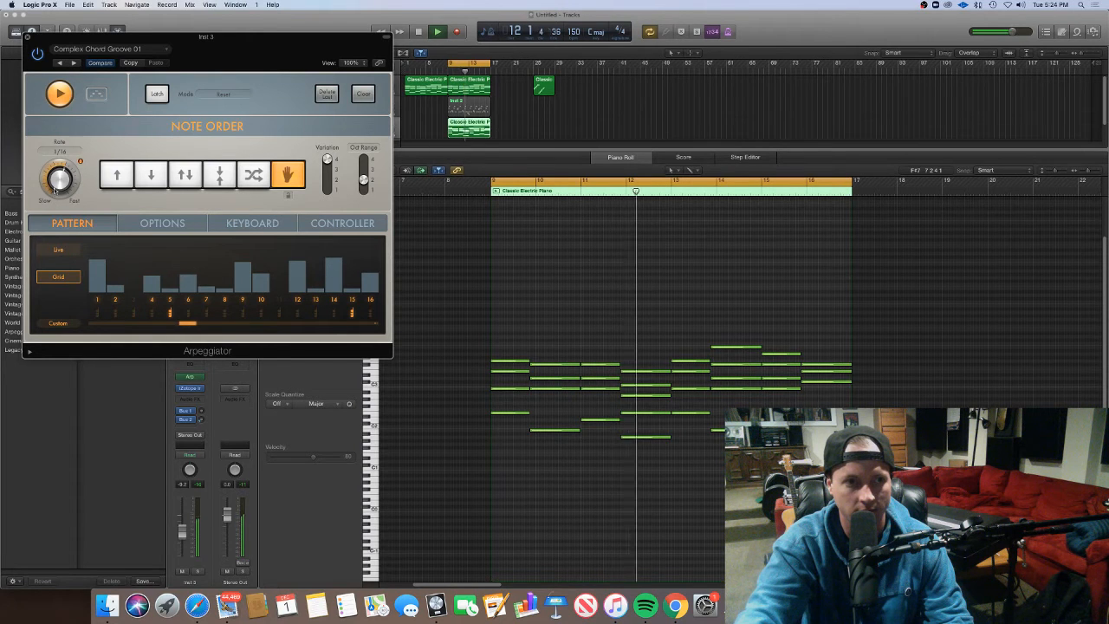
Set the arpeggiator rate to 1/8, close the plug-in and the piano roll, and stop playback
{"action": "left_click_drag", "start_coordinate": [53, 201], "coordinate": [58, 205]}
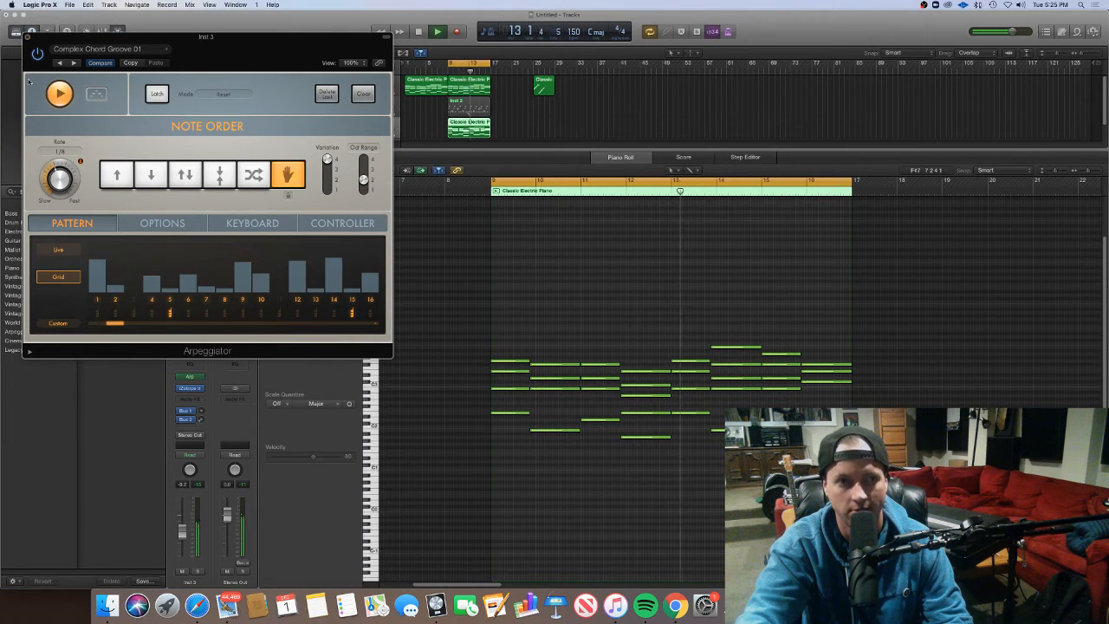
{"action": "left_click", "coordinate": [27, 37]}
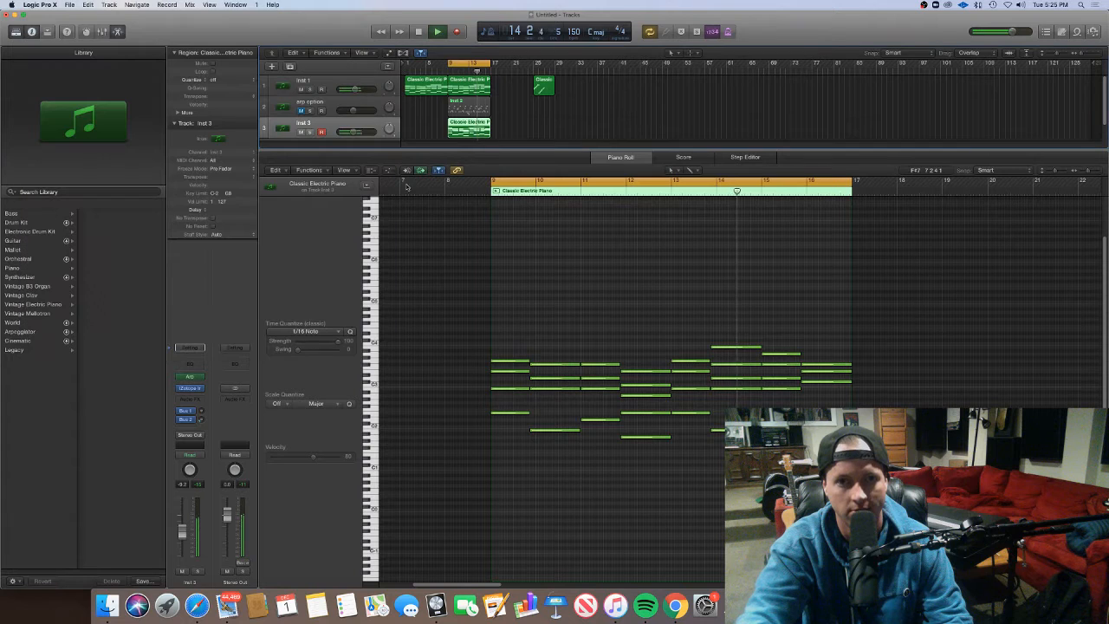
{"action": "key", "text": "e"}
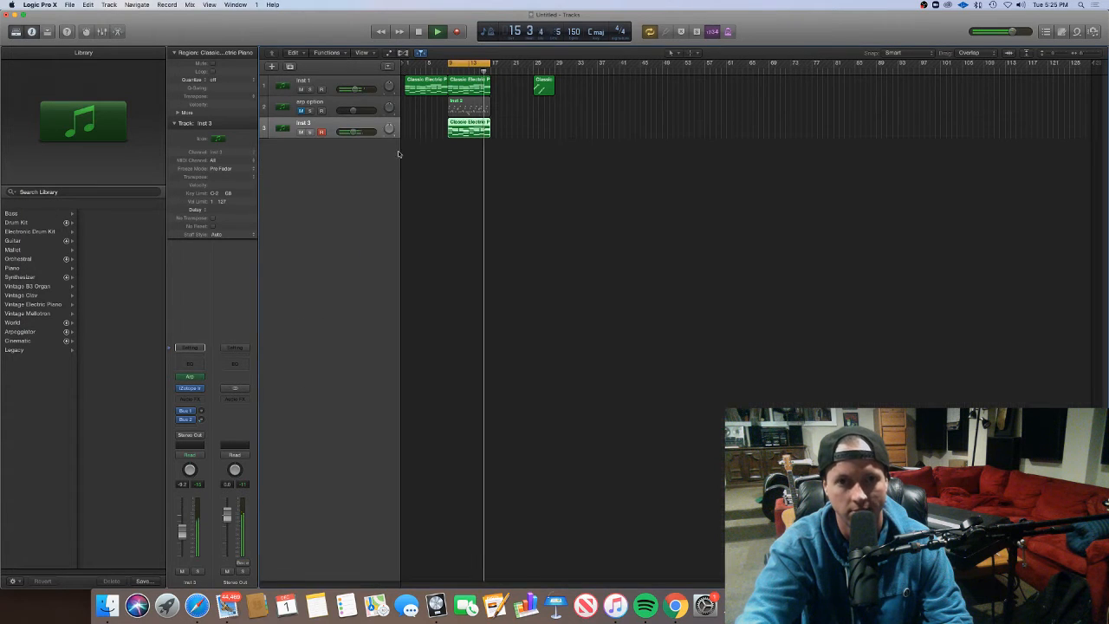
{"action": "key", "text": "space"}
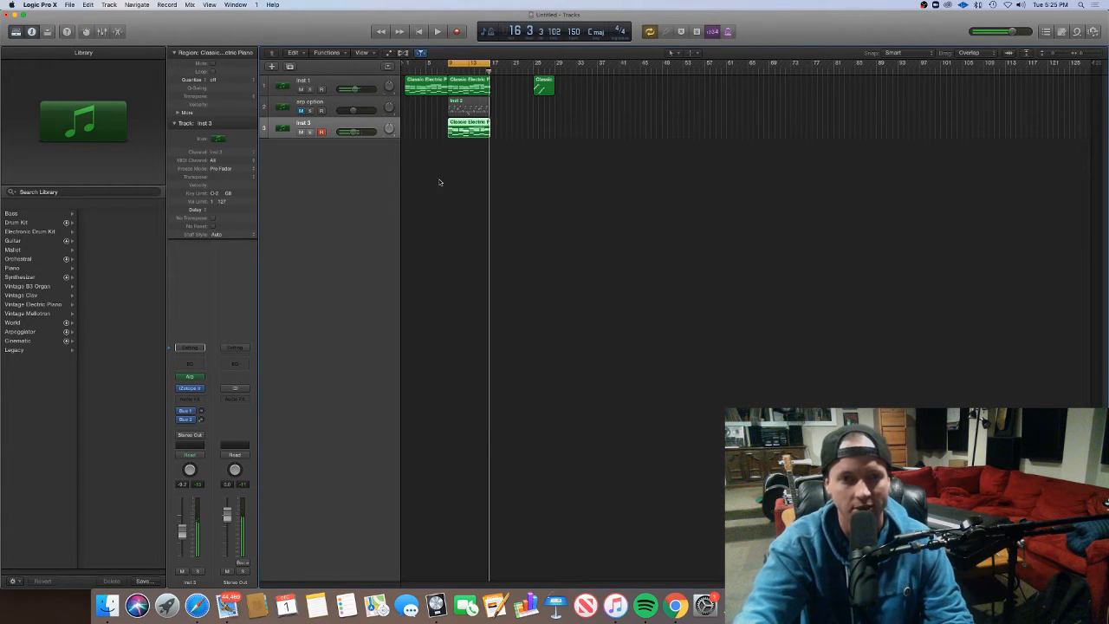
Copy the first and third tracks' chord regions from bars 9 to 16 into bars 17 to 24, with the stray region moved to about bar 52
{"action": "left_click", "coordinate": [441, 181]}
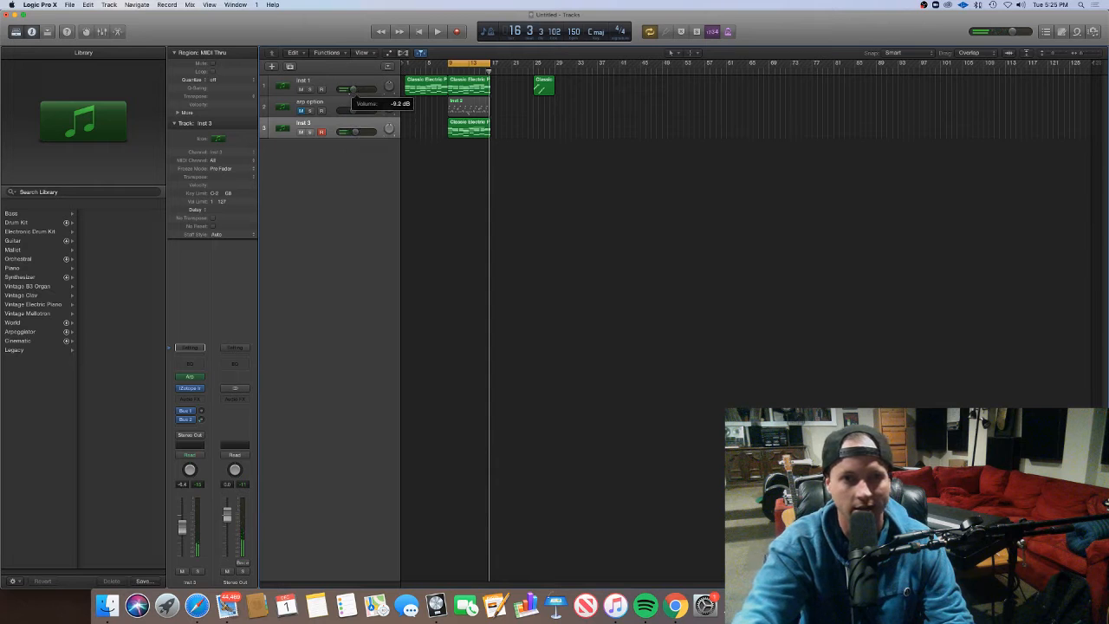
{"action": "left_click_drag", "start_coordinate": [466, 142], "coordinate": [689, 92]}
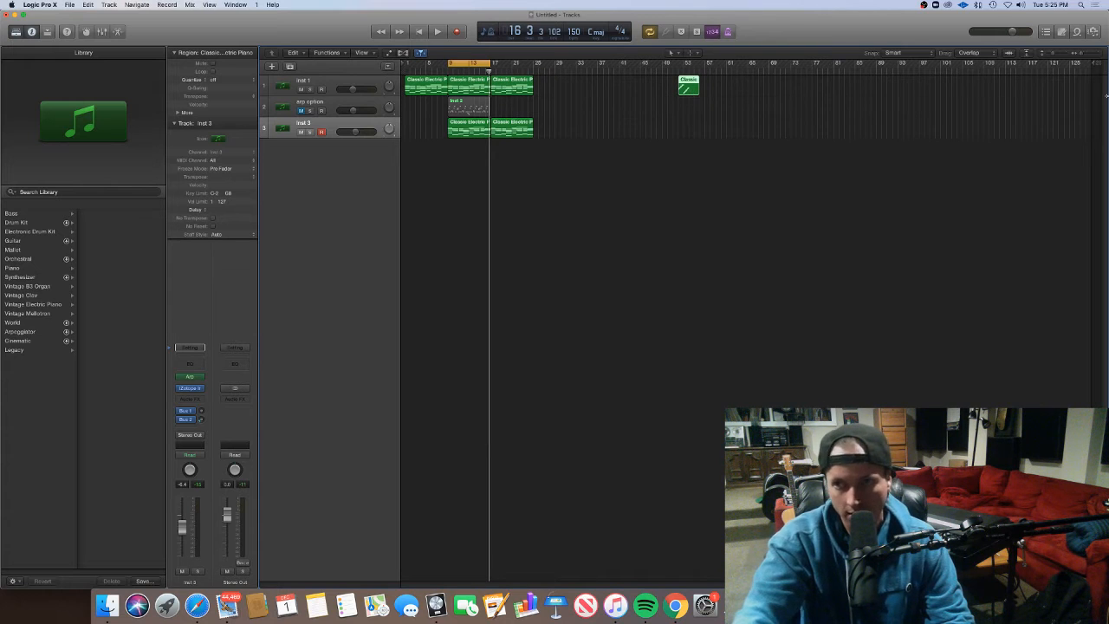
Show the All Files browser and navigate to the folder containing the drum sample libraries
{"action": "left_click", "coordinate": [1088, 36]}
{"action": "left_click", "coordinate": [1076, 54]}
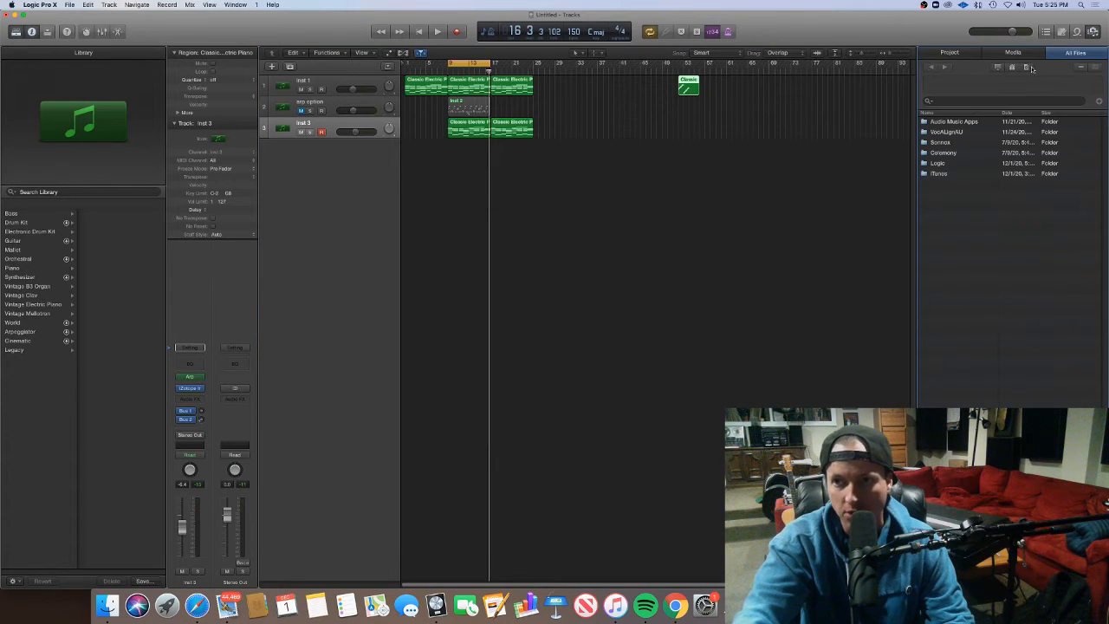
{"action": "left_click", "coordinate": [997, 70]}
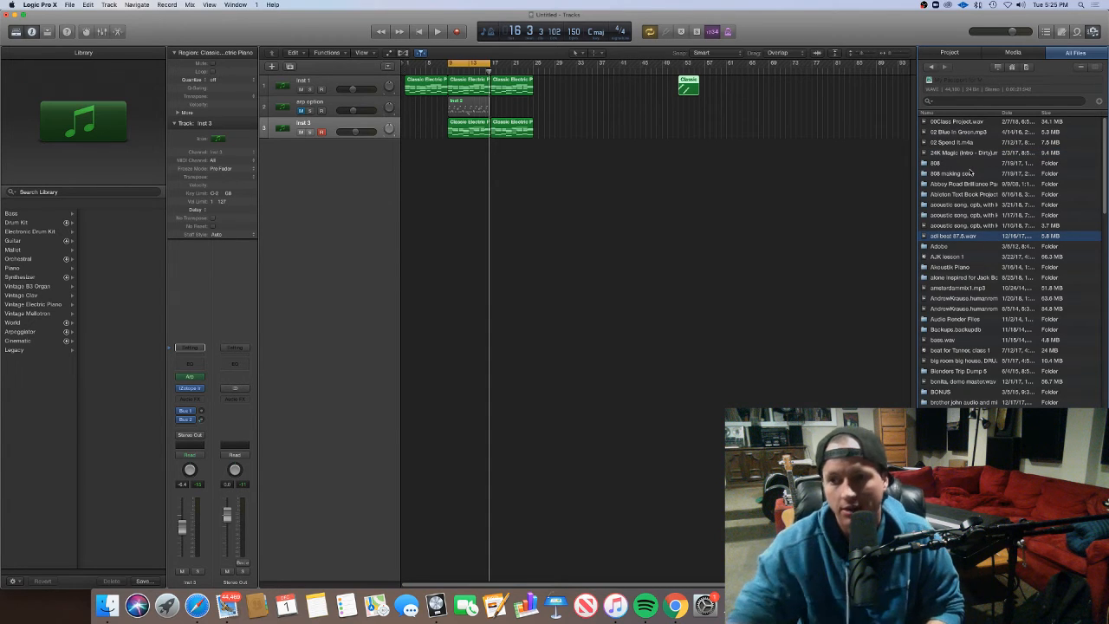
{"action": "left_click_drag", "start_coordinate": [1106, 212], "coordinate": [1107, 253]}
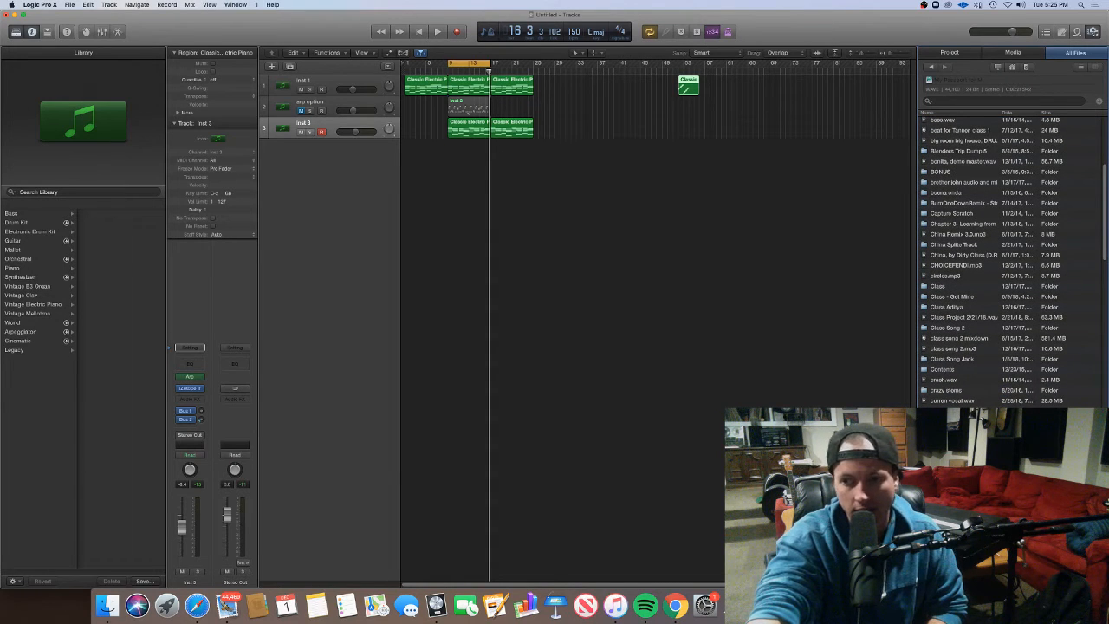
{"action": "double_click", "coordinate": [962, 486]}
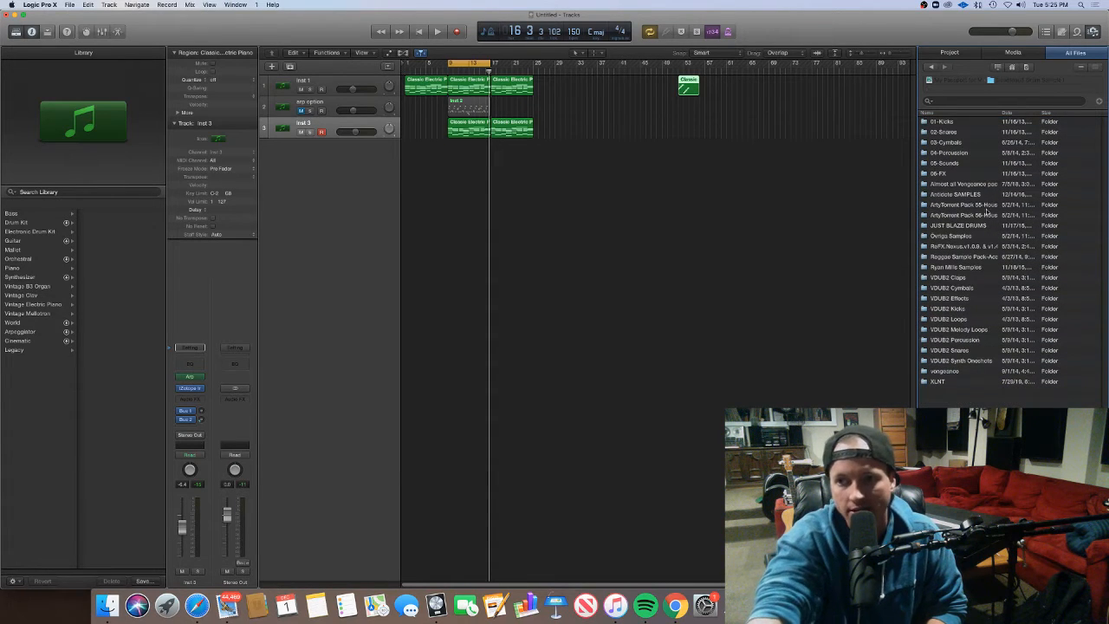
Browse through the Cymatics Savage Drums library to the Kicks folder within Drum One Shots
{"action": "double_click", "coordinate": [962, 183]}
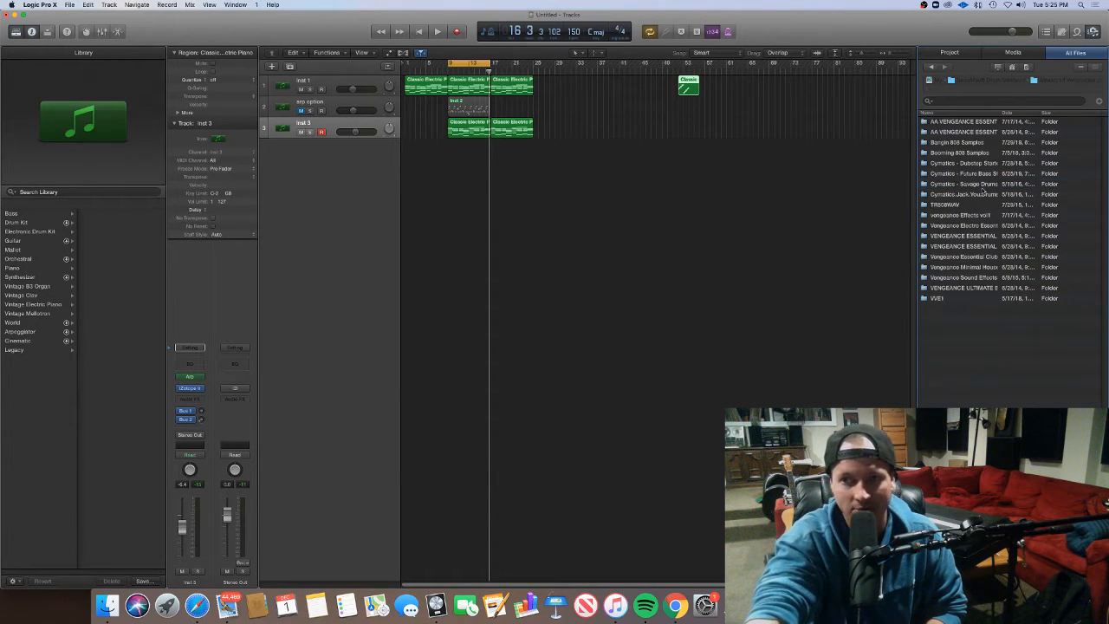
{"action": "double_click", "coordinate": [964, 184]}
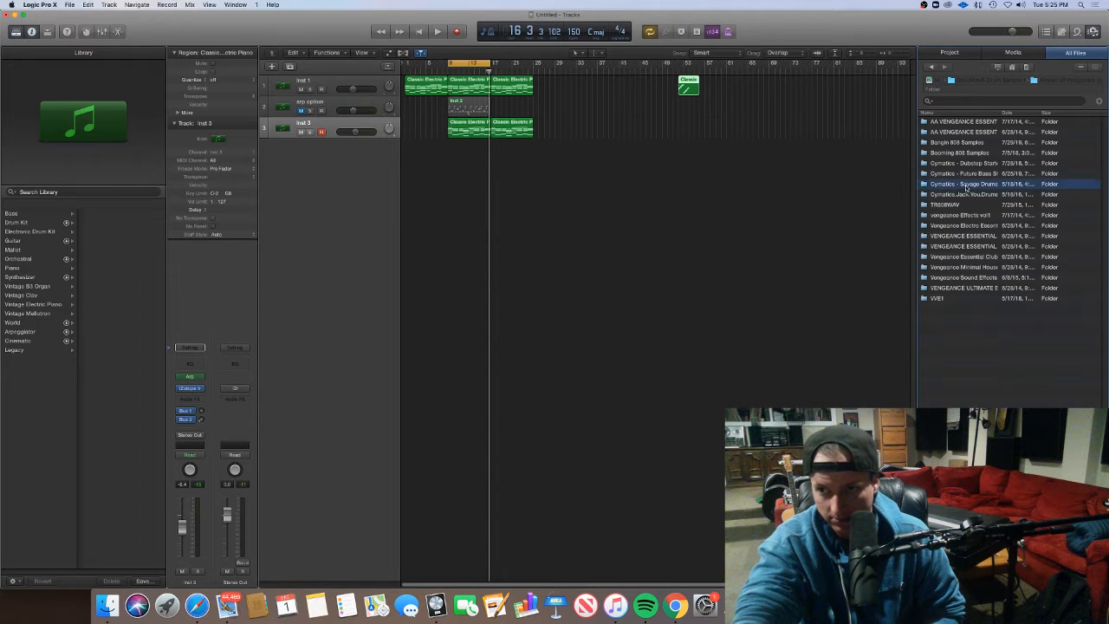
{"action": "left_click", "coordinate": [956, 153]}
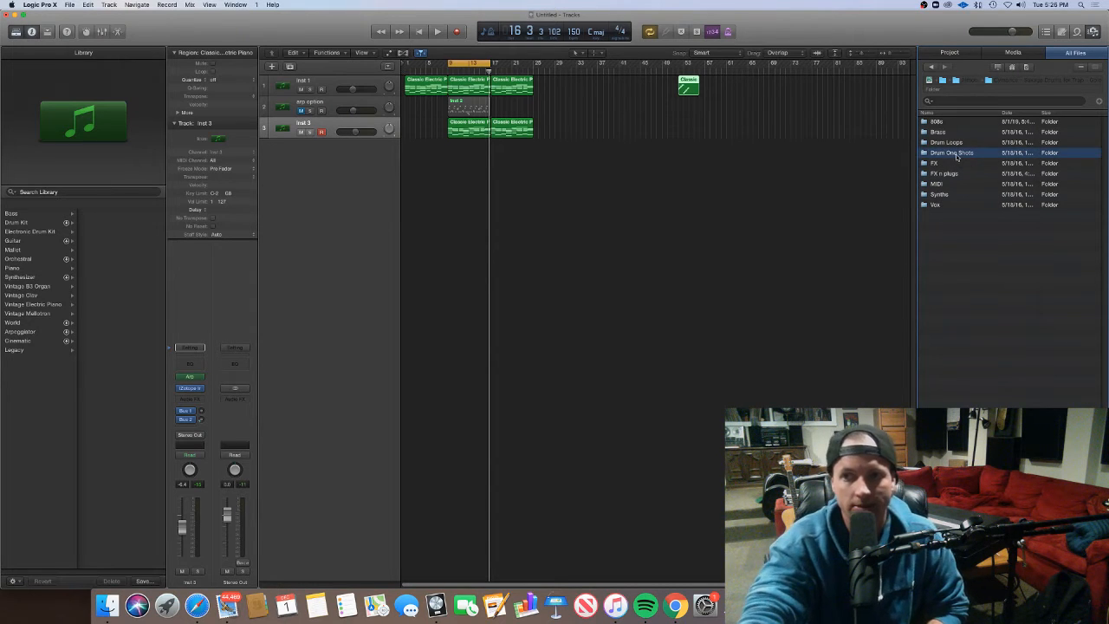
{"action": "double_click", "coordinate": [957, 155]}
{"action": "double_click", "coordinate": [939, 163]}
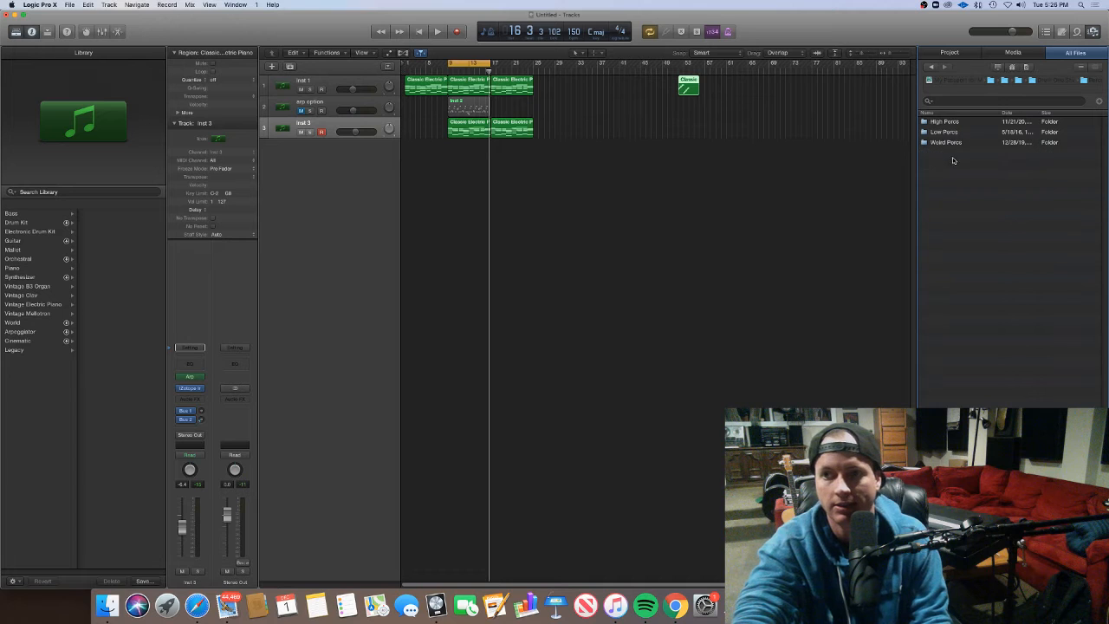
{"action": "left_click", "coordinate": [933, 67]}
{"action": "double_click", "coordinate": [942, 153]}
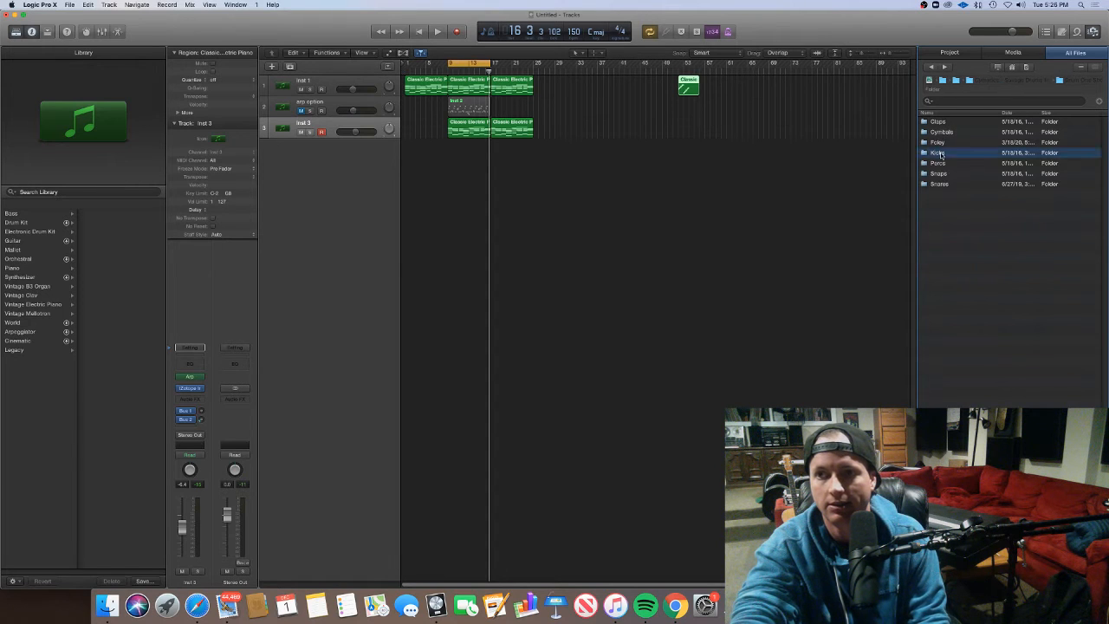
Audition kick samples from Kick 24 onward and place Cymatics - Kick 31 on a new audio track at bar 9
{"action": "left_click", "coordinate": [951, 288]}
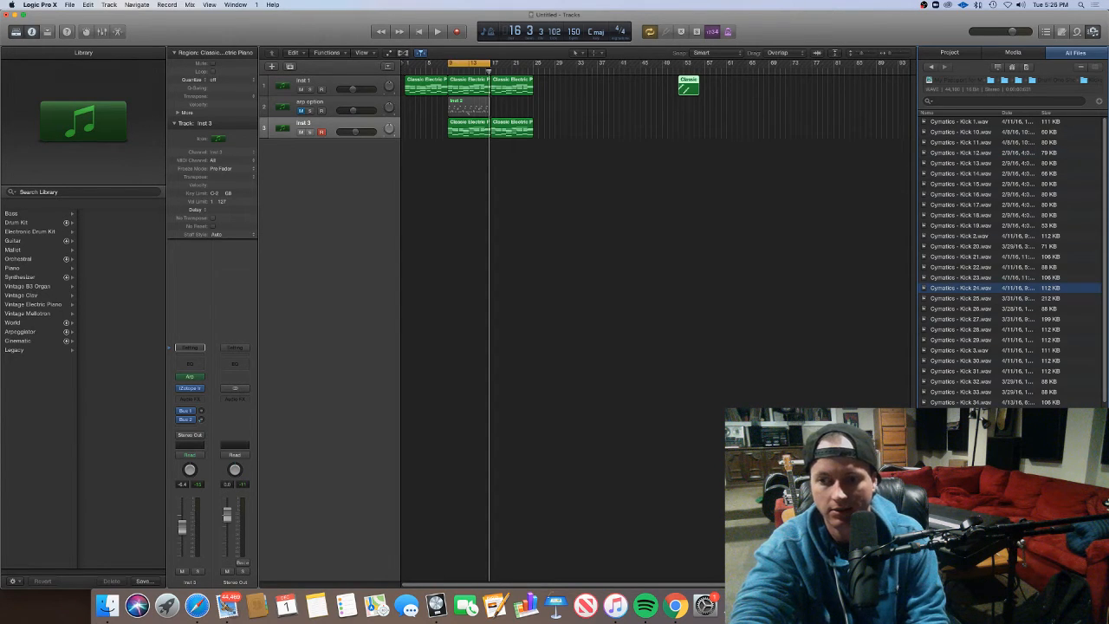
{"action": "key", "text": "Down"}
{"action": "key", "text": "Down"}
{"action": "key", "text": "Down"}
{"action": "key", "text": "Down"}
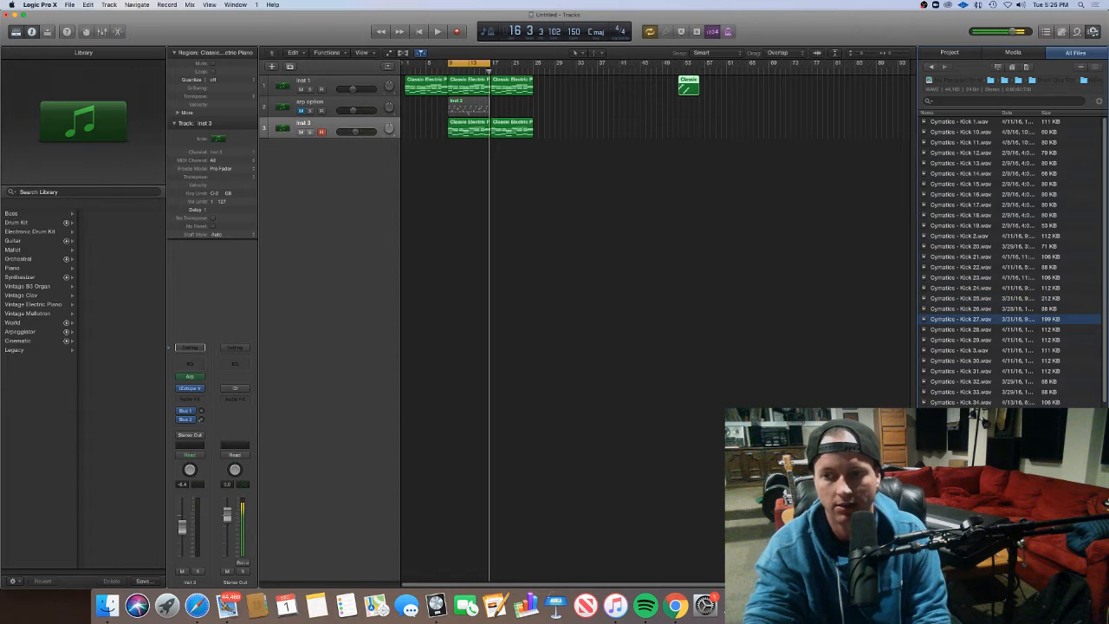
{"action": "key", "text": "Down"}
{"action": "key", "text": "Down"}
{"action": "key", "text": "Down"}
{"action": "key", "text": "Down"}
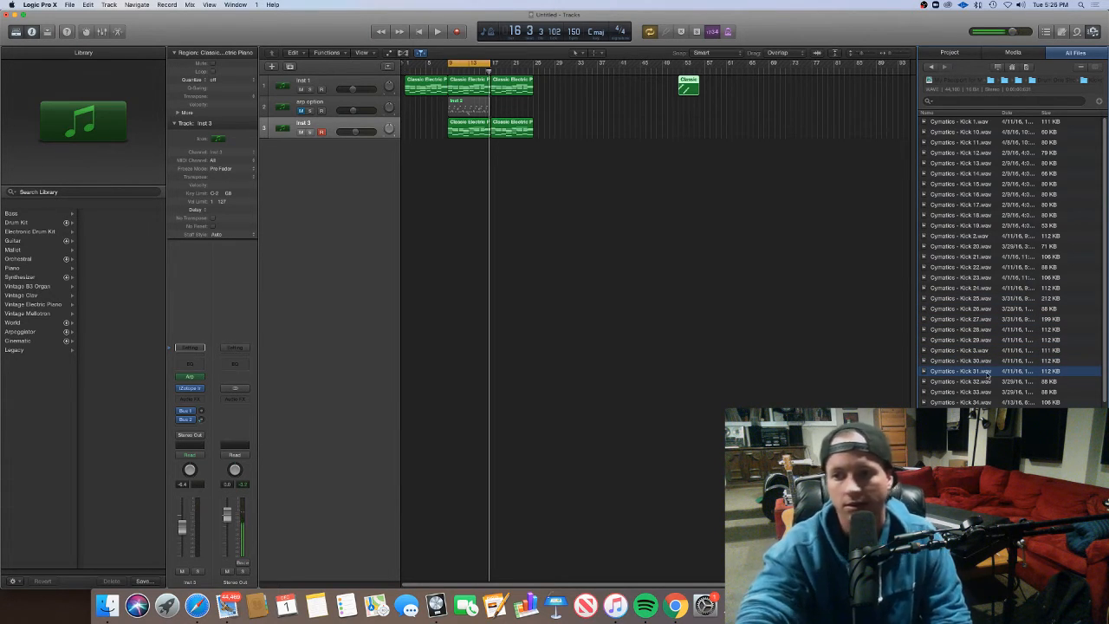
{"action": "left_click_drag", "start_coordinate": [595, 354], "coordinate": [451, 287]}
Find Small Reverb Snare 44 in the Snares - Small Reverb folder and place it on a new track at beat 3 of bar 9
{"action": "left_click", "coordinate": [933, 69]}
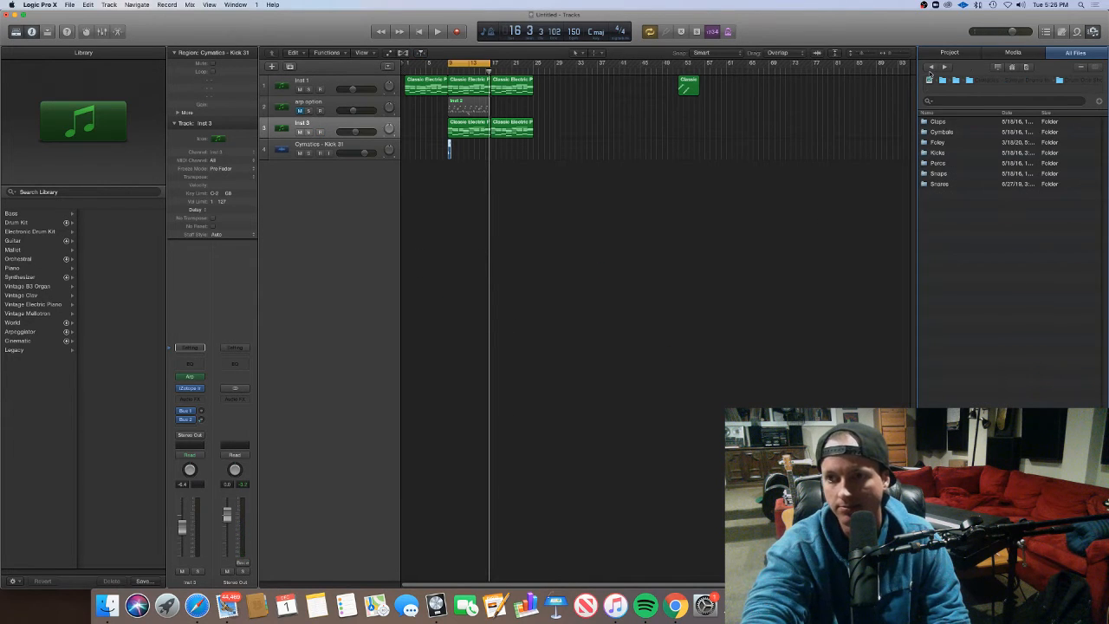
{"action": "double_click", "coordinate": [944, 186]}
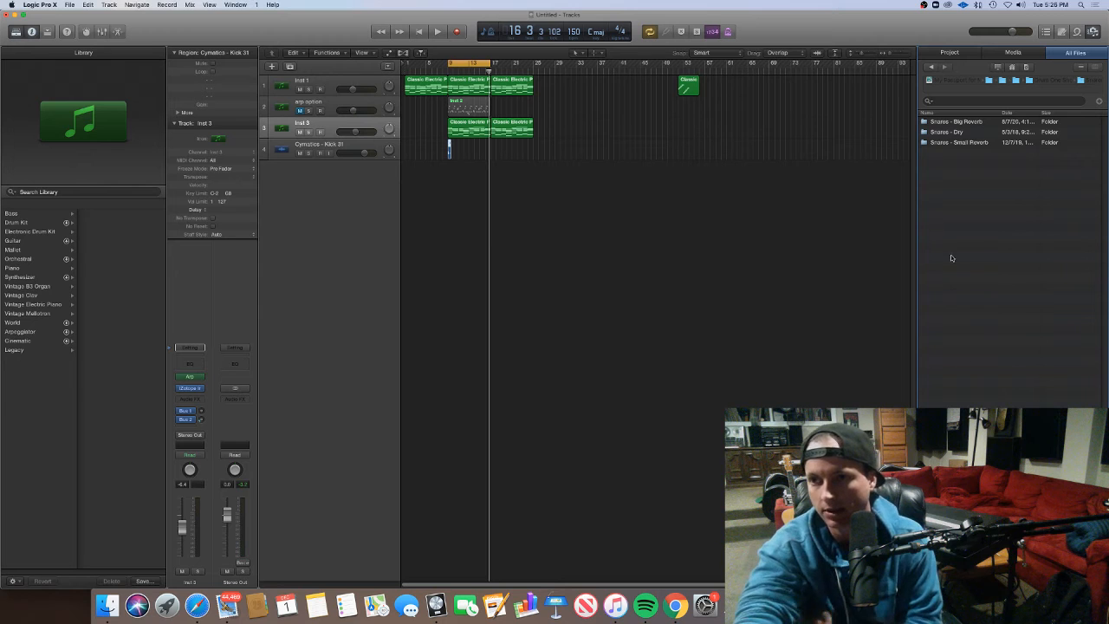
{"action": "double_click", "coordinate": [957, 142]}
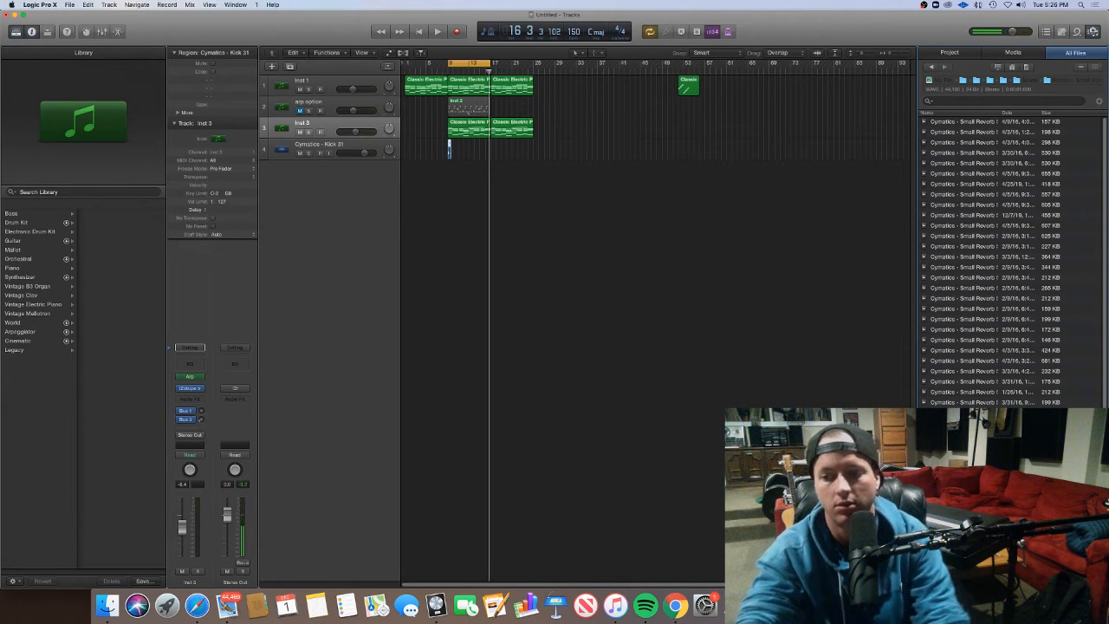
{"action": "left_click_drag", "start_coordinate": [962, 569], "coordinate": [452, 320]}
{"action": "scroll", "coordinate": [451, 320], "scroll_direction": "up", "scroll_amount": 5}
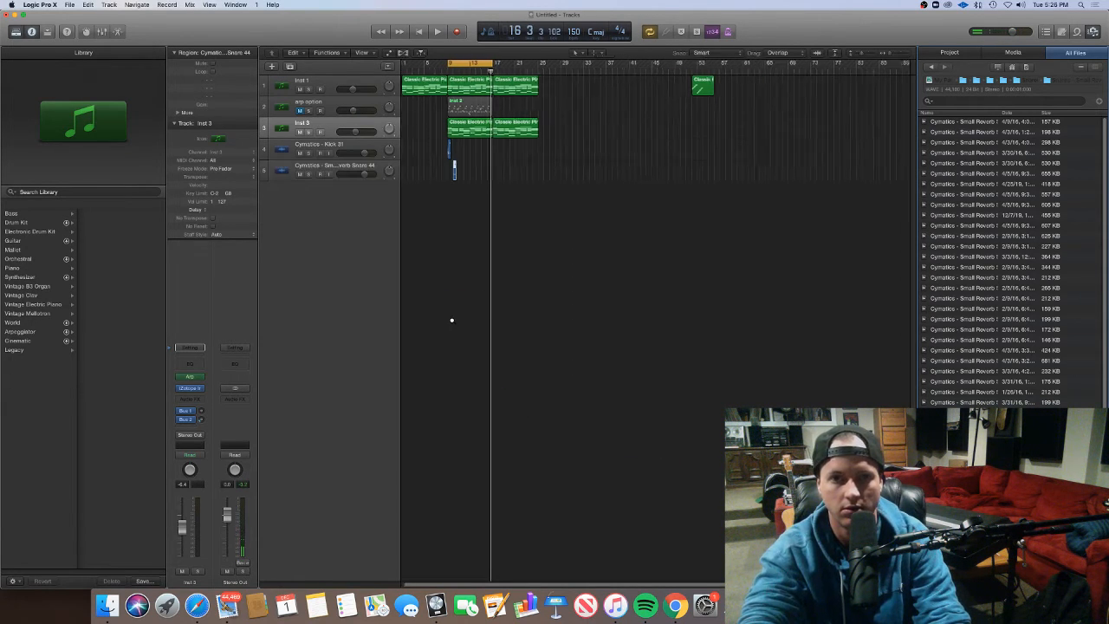
Copy the kick and snare regions one bar on, to bar 10, and play the pattern
{"action": "mouse_move", "coordinate": [455, 173]}
{"action": "left_mouse_down"}
{"action": "mouse_move", "coordinate": [444, 172]}
{"action": "mouse_move", "coordinate": [472, 158]}
{"action": "mouse_move", "coordinate": [457, 156]}
{"action": "left_mouse_up"}
{"action": "left_click", "coordinate": [464, 199]}
{"action": "key", "text": "space"}
{"action": "scroll", "coordinate": [459, 161], "scroll_direction": "up", "scroll_amount": 3}
{"action": "key", "text": "super+Right"}
{"action": "key", "text": "super+Right"}
{"action": "key", "text": "super+Right"}
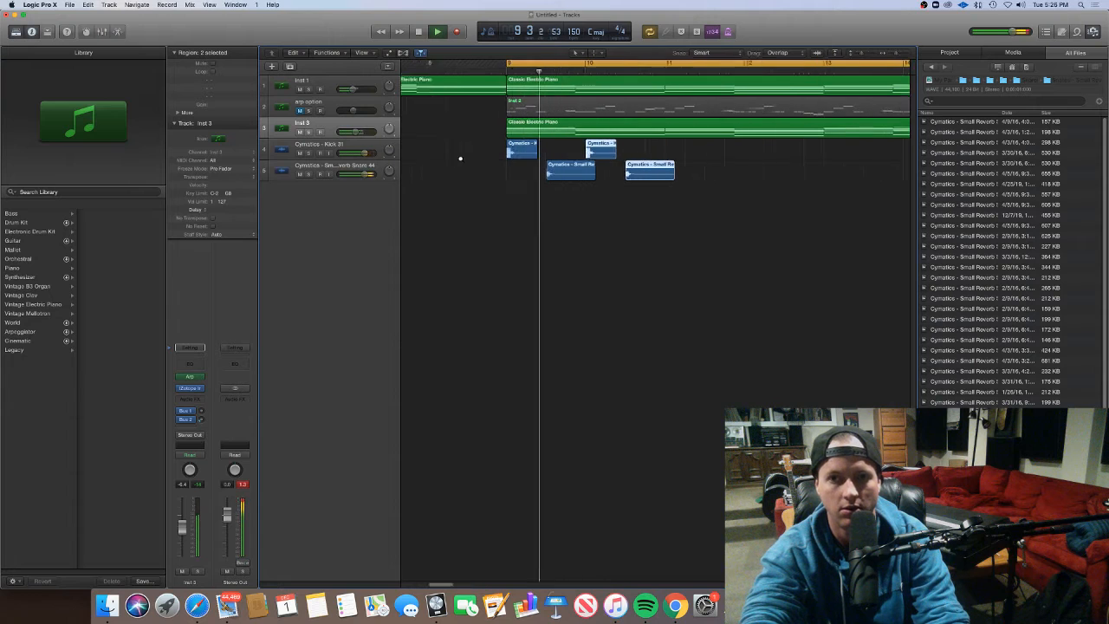
Shorten the second kick, move it just ahead of bar 10, and place a copy just after bar 10 begins
{"action": "left_click", "coordinate": [615, 145]}
{"action": "key", "text": "space"}
{"action": "left_click_drag", "start_coordinate": [562, 151], "coordinate": [545, 155]}
{"action": "key", "text": "space"}
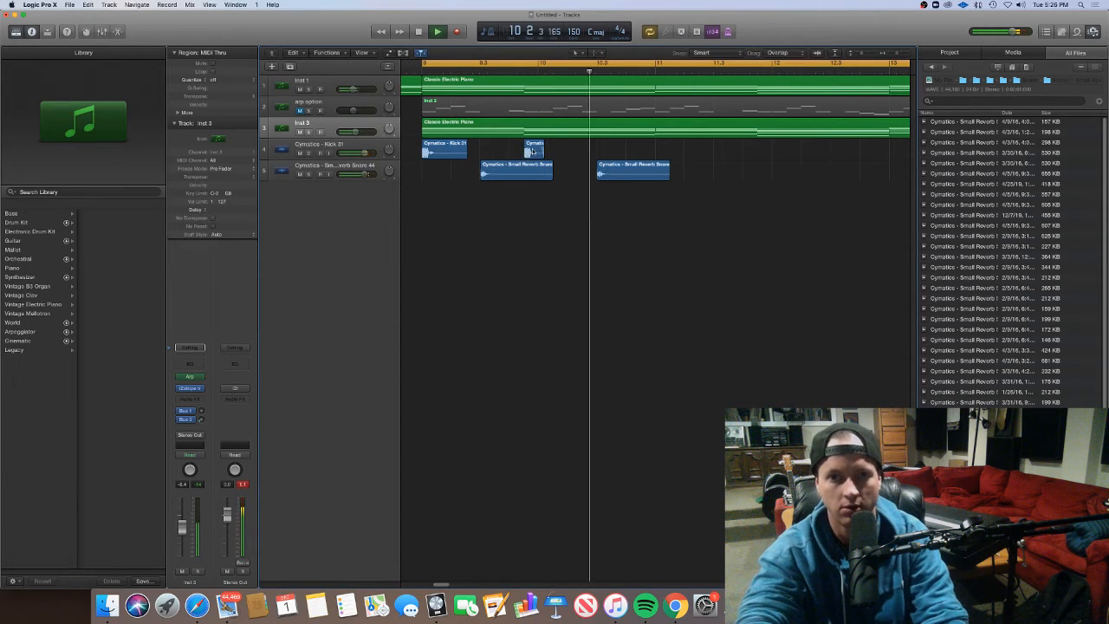
{"action": "left_click_drag", "start_coordinate": [534, 149], "coordinate": [561, 152]}
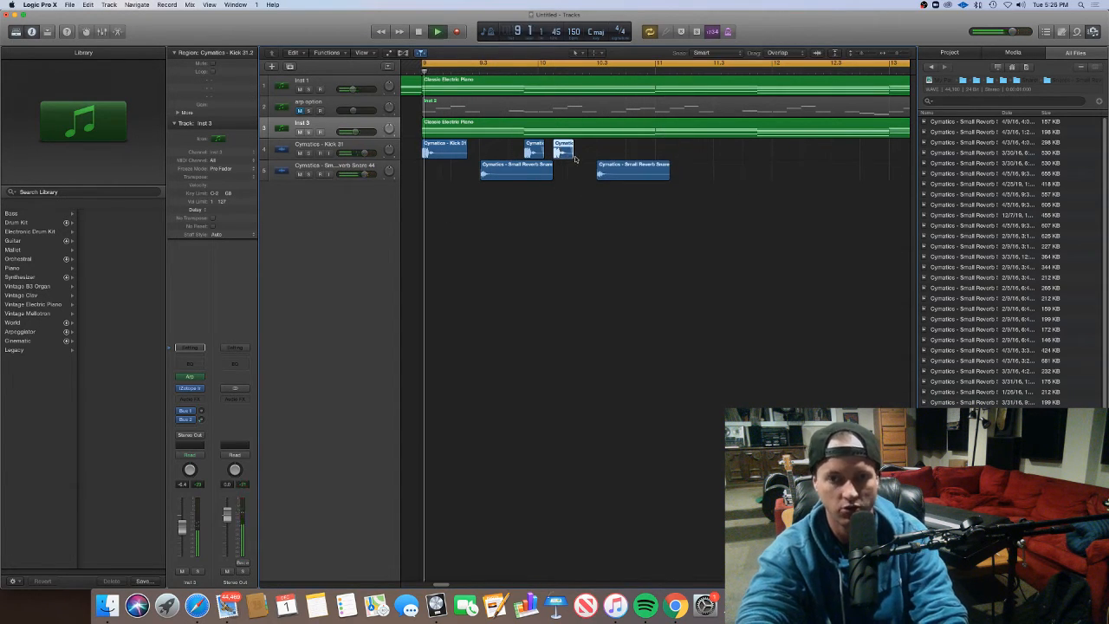
Repeat the two-bar kick and snare pattern through bars 11 to 16, and lower the kick and snare track volumes
{"action": "key", "text": "super+Left"}
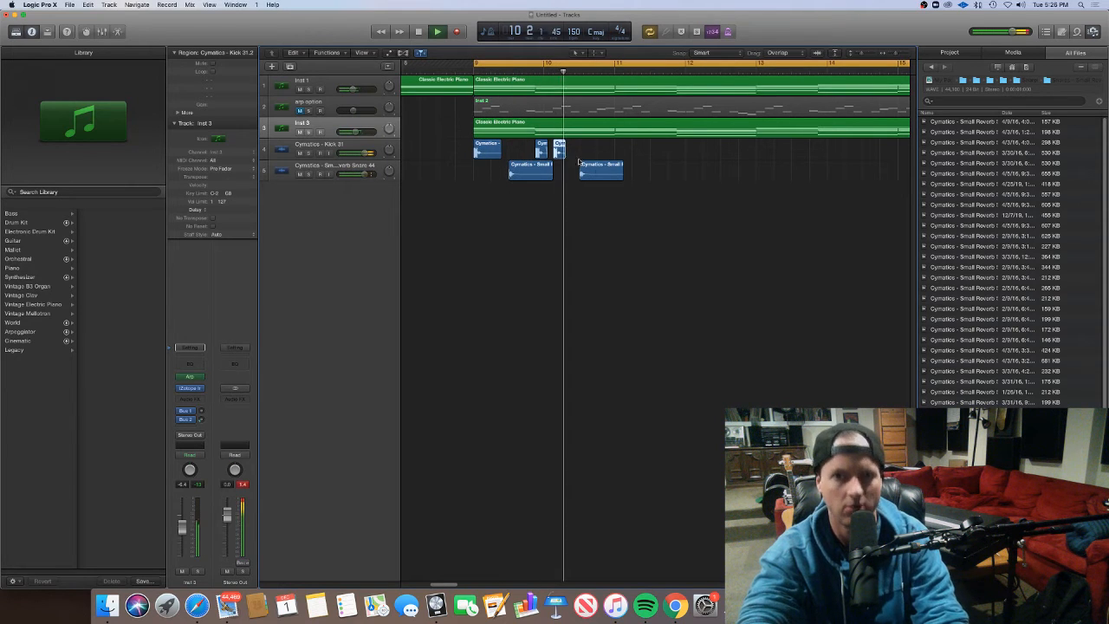
{"action": "left_click_drag", "start_coordinate": [660, 208], "coordinate": [473, 143]}
{"action": "left_click_drag", "start_coordinate": [478, 153], "coordinate": [621, 156]}
{"action": "key", "text": "super+Left"}
{"action": "key", "text": "super+Left"}
{"action": "key", "text": "super+Right"}
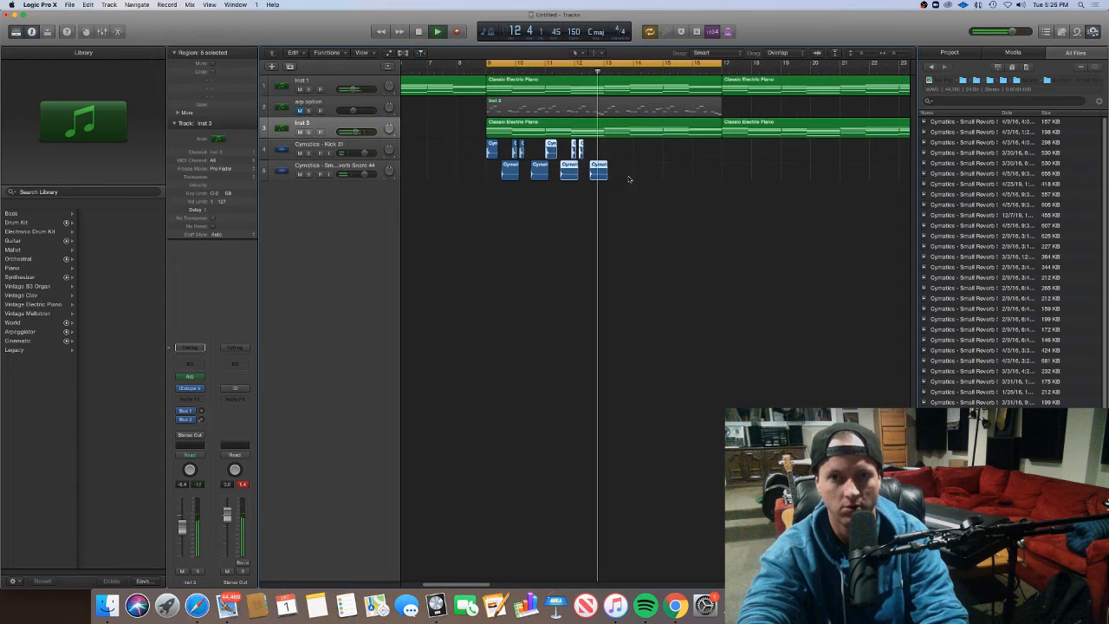
{"action": "left_click_drag", "start_coordinate": [446, 137], "coordinate": [631, 198]}
{"action": "left_click_drag", "start_coordinate": [492, 149], "coordinate": [609, 149]}
{"action": "key", "text": "space"}
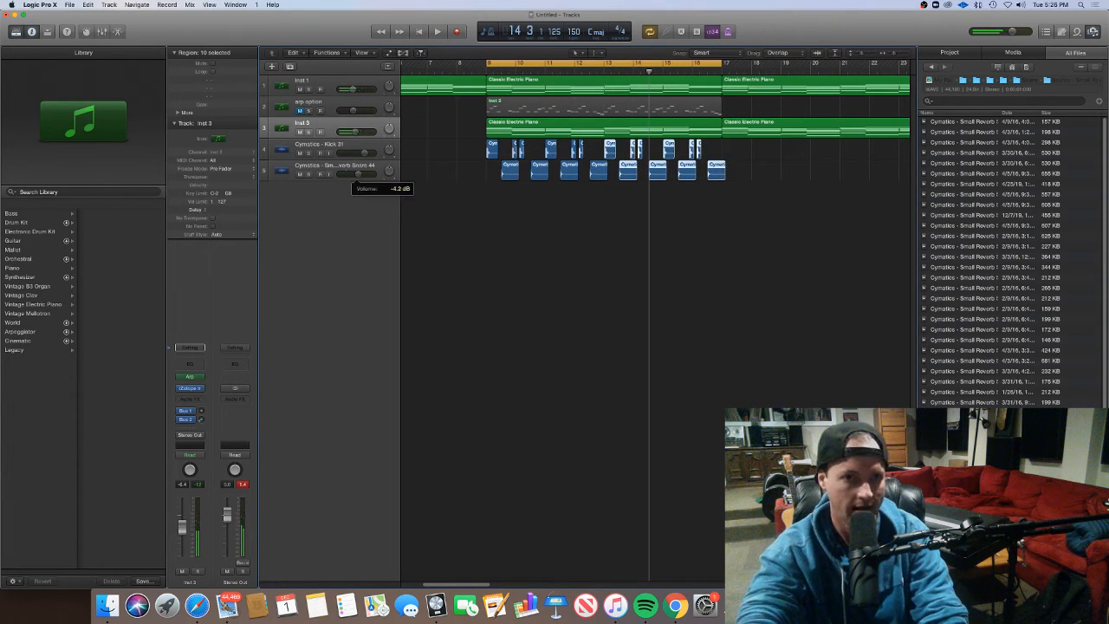
{"action": "key", "text": "space"}
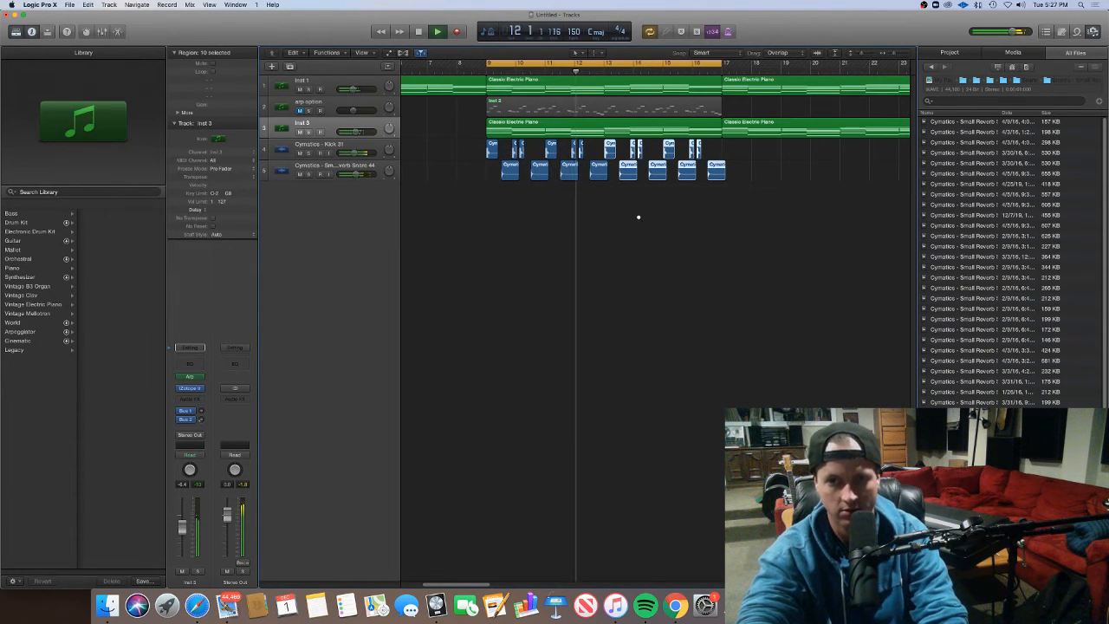
Find Cymatics - Hihat 30 in the drum one-shots' Cymbals folder and place it on a new track at bar 13
{"action": "scroll", "coordinate": [642, 221], "scroll_direction": "down", "scroll_amount": 3}
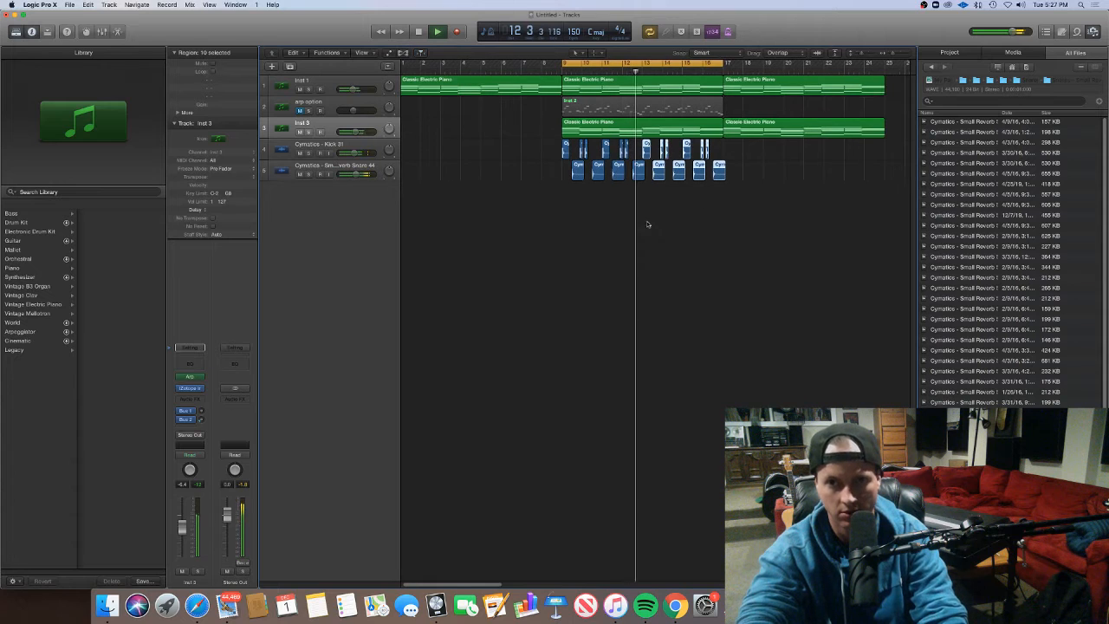
{"action": "left_click", "coordinate": [931, 66]}
{"action": "left_click", "coordinate": [931, 66]}
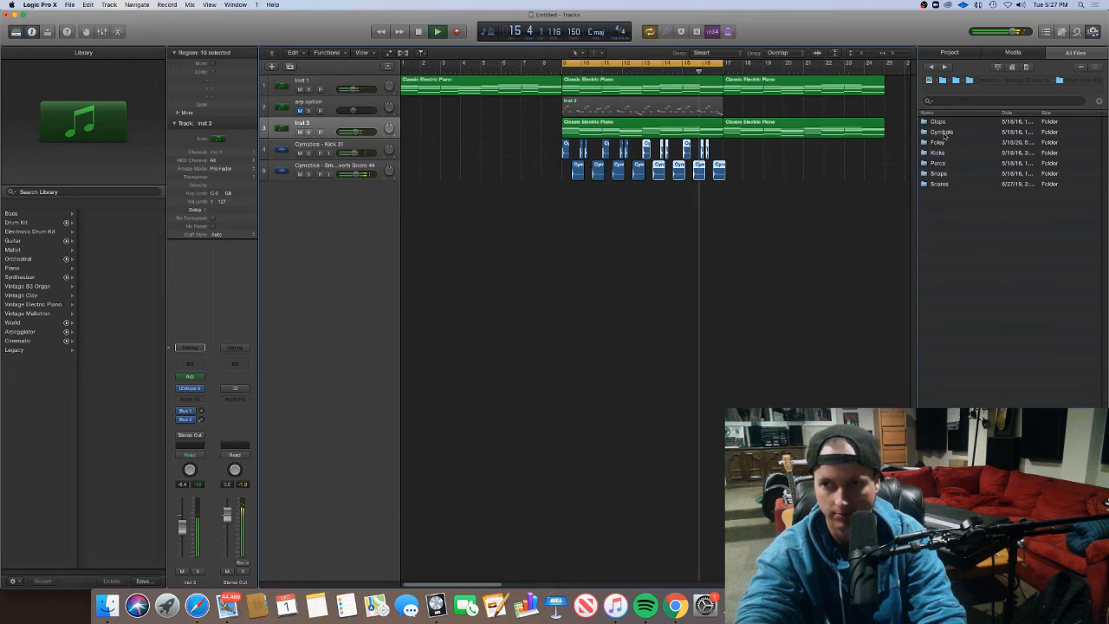
{"action": "double_click", "coordinate": [943, 132]}
{"action": "double_click", "coordinate": [941, 132]}
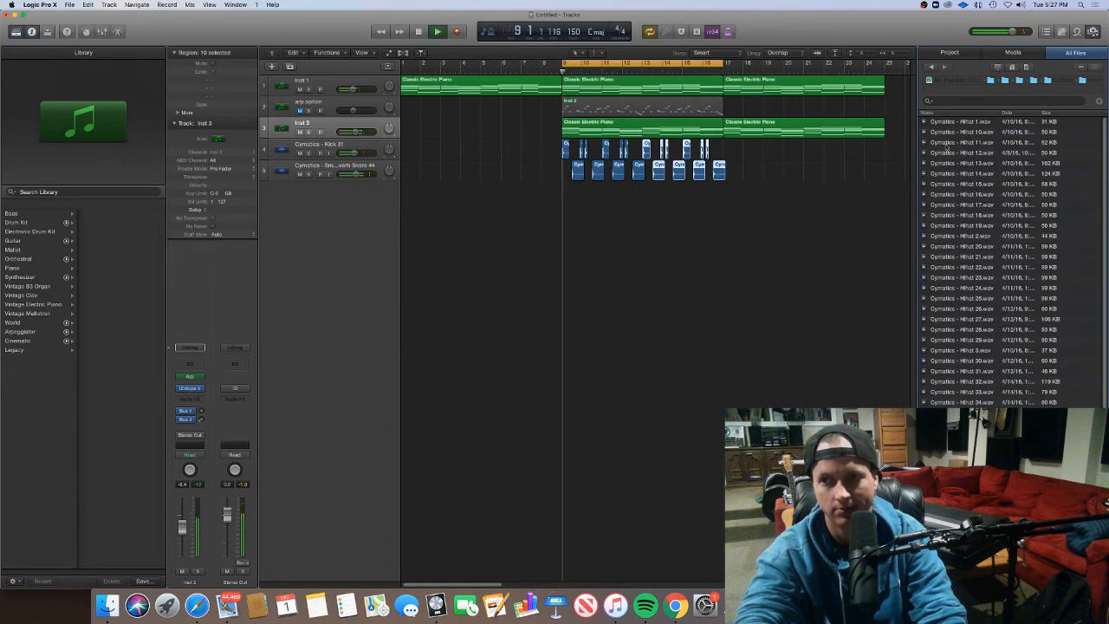
{"action": "left_click", "coordinate": [981, 362]}
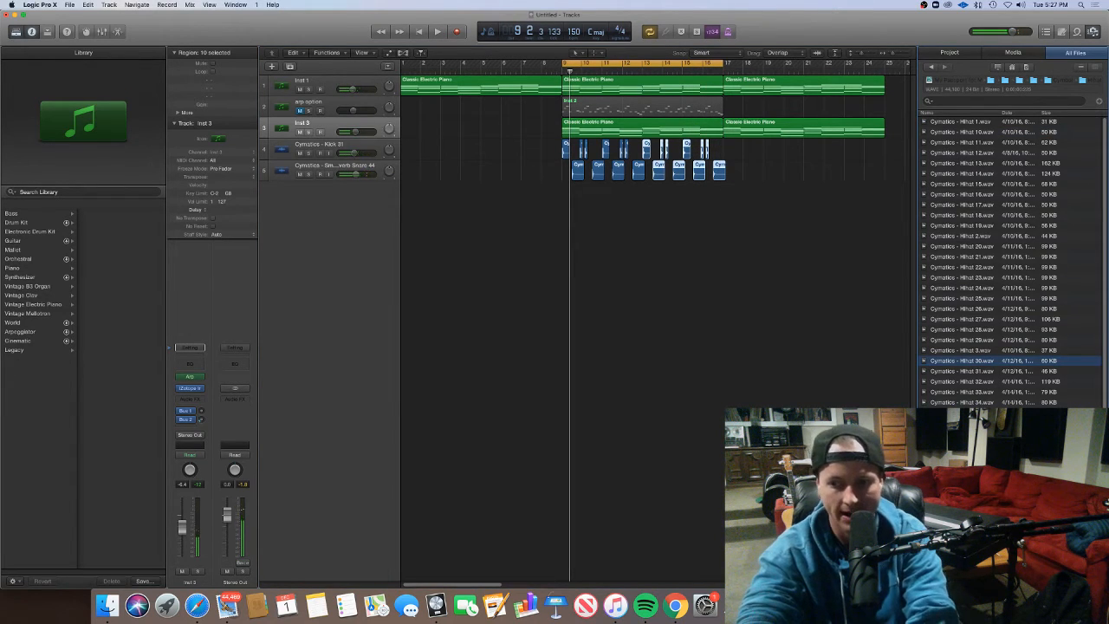
{"action": "left_click_drag", "start_coordinate": [981, 363], "coordinate": [651, 268]}
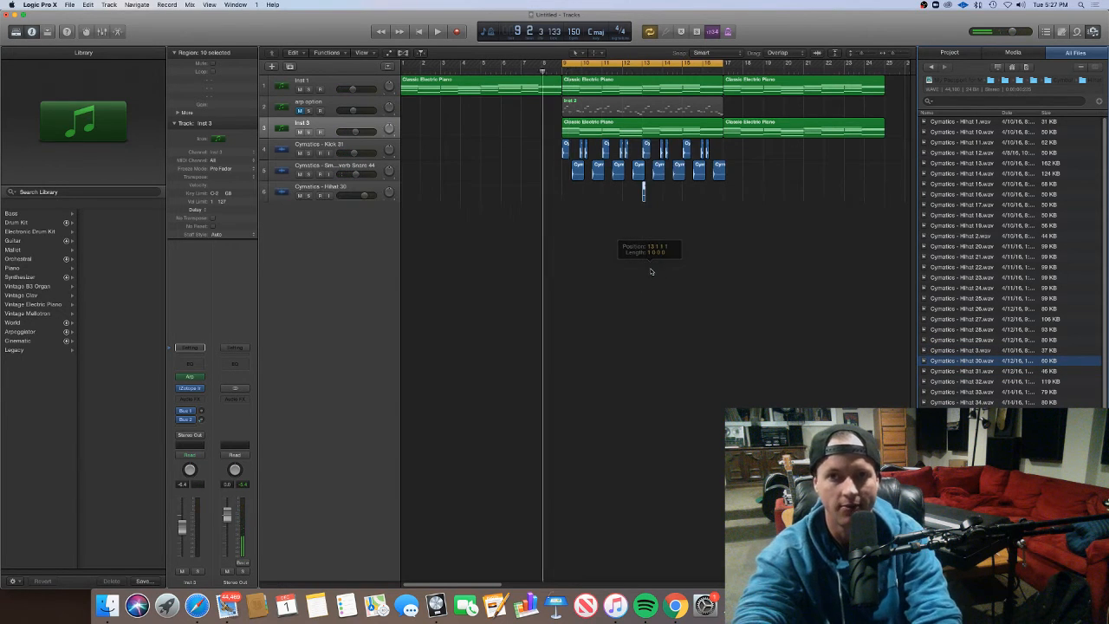
Set the cycle range to bars 13 to 16 and shorten the hi-hat region to a length of about 0 0 1 60
{"action": "key", "text": "space"}
{"action": "left_click_drag", "start_coordinate": [631, 64], "coordinate": [820, 92]}
{"action": "scroll", "coordinate": [735, 174], "scroll_direction": "up", "scroll_amount": 5}
{"action": "scroll", "coordinate": [735, 173], "scroll_direction": "right", "scroll_amount": 10}
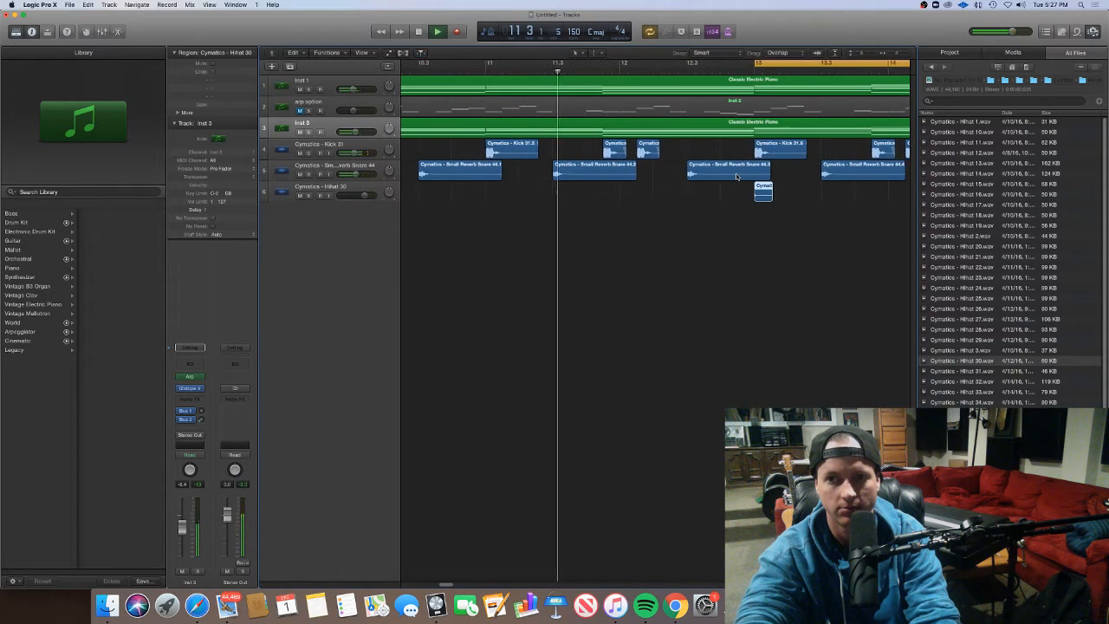
{"action": "left_click_drag", "start_coordinate": [538, 198], "coordinate": [531, 197]}
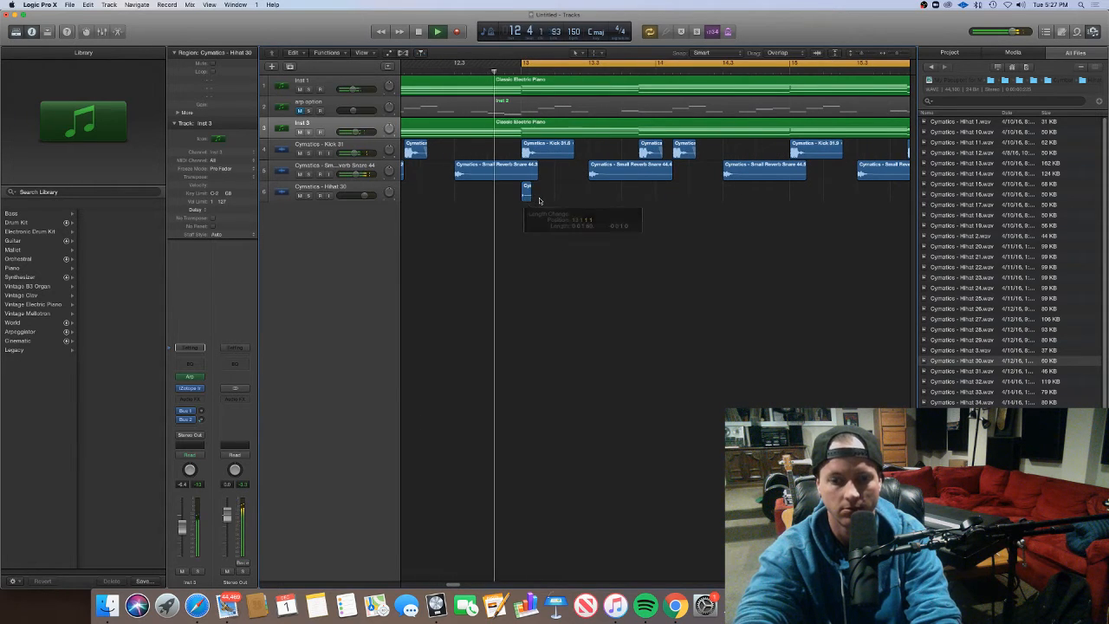
{"action": "left_click", "coordinate": [540, 200]}
{"action": "left_click", "coordinate": [526, 194]}
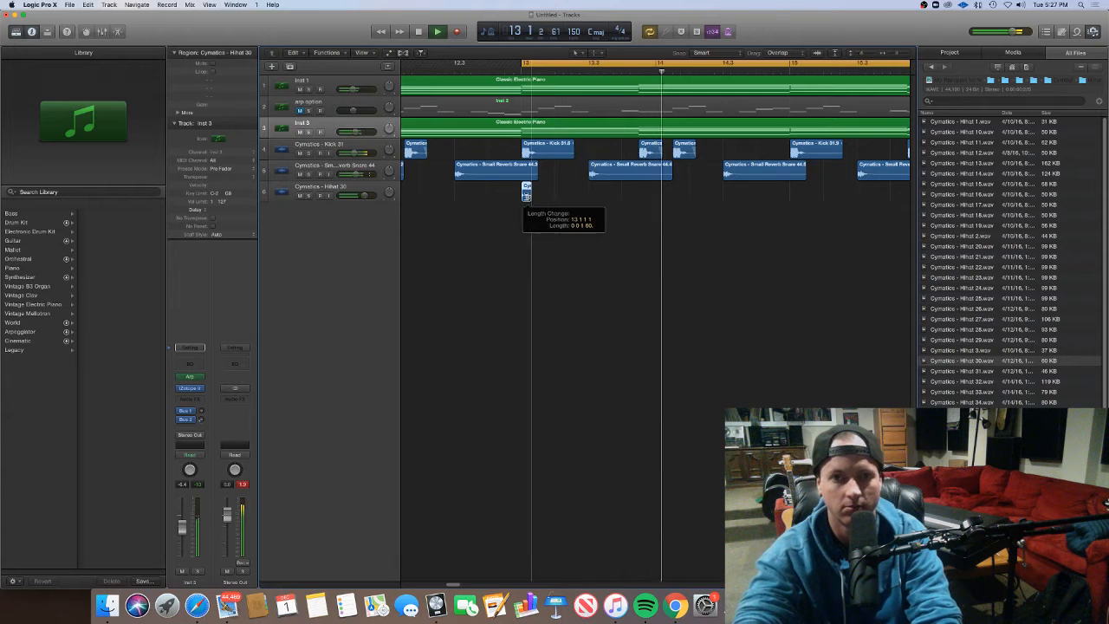
Try a copy of the hi-hat region an eighth note after bar 13 and play it back with the beat
{"action": "left_click_drag", "start_coordinate": [546, 199], "coordinate": [543, 199]}
{"action": "key", "text": "space"}
{"action": "key", "text": "space"}
{"action": "scroll", "coordinate": [561, 232], "scroll_direction": "down", "scroll_amount": 3}
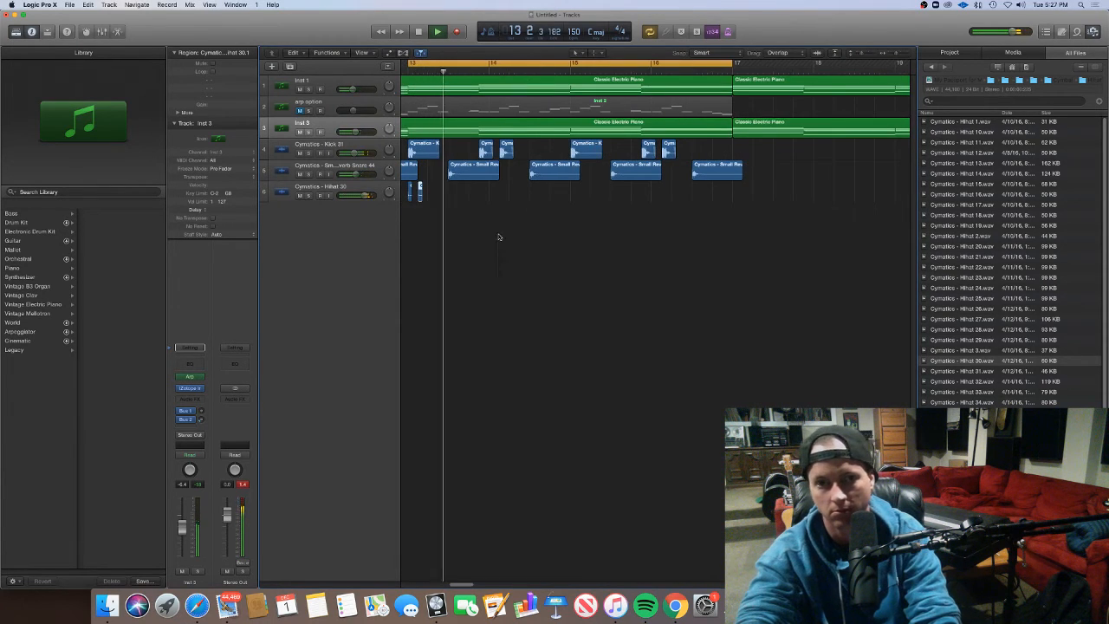
{"action": "scroll", "coordinate": [483, 235], "scroll_direction": "up", "scroll_amount": 3}
{"action": "scroll", "coordinate": [492, 235], "scroll_direction": "left", "scroll_amount": 3}
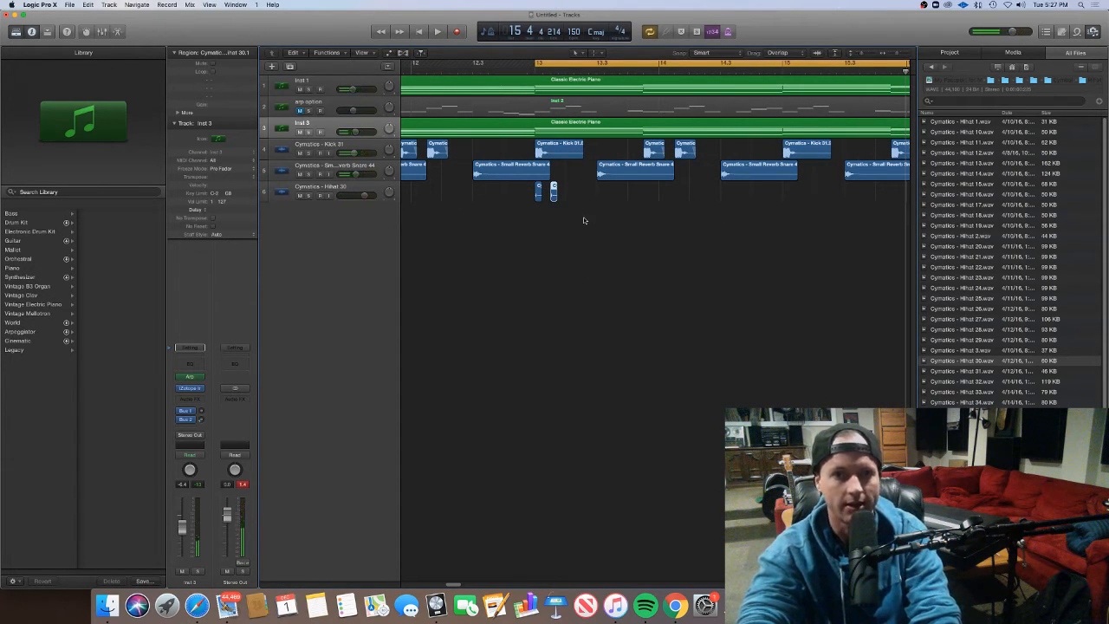
Create a software instrument track with EXS24 (Sampler) below the third track and open the sampler's plug-in window
{"action": "left_click", "coordinate": [343, 188]}
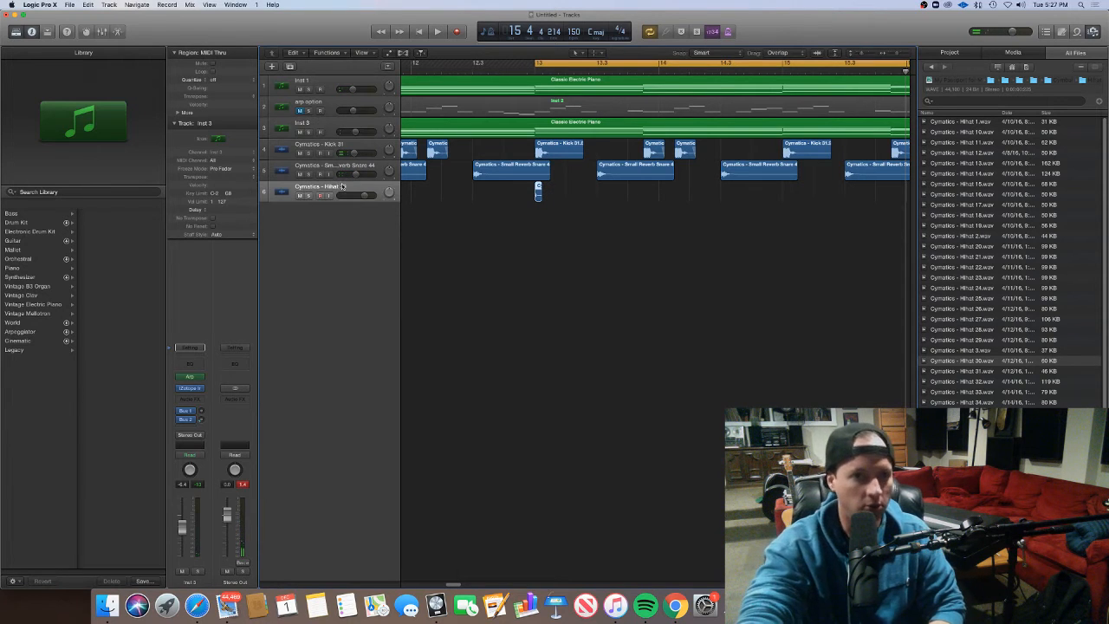
{"action": "left_click", "coordinate": [323, 123]}
{"action": "left_click", "coordinate": [271, 66]}
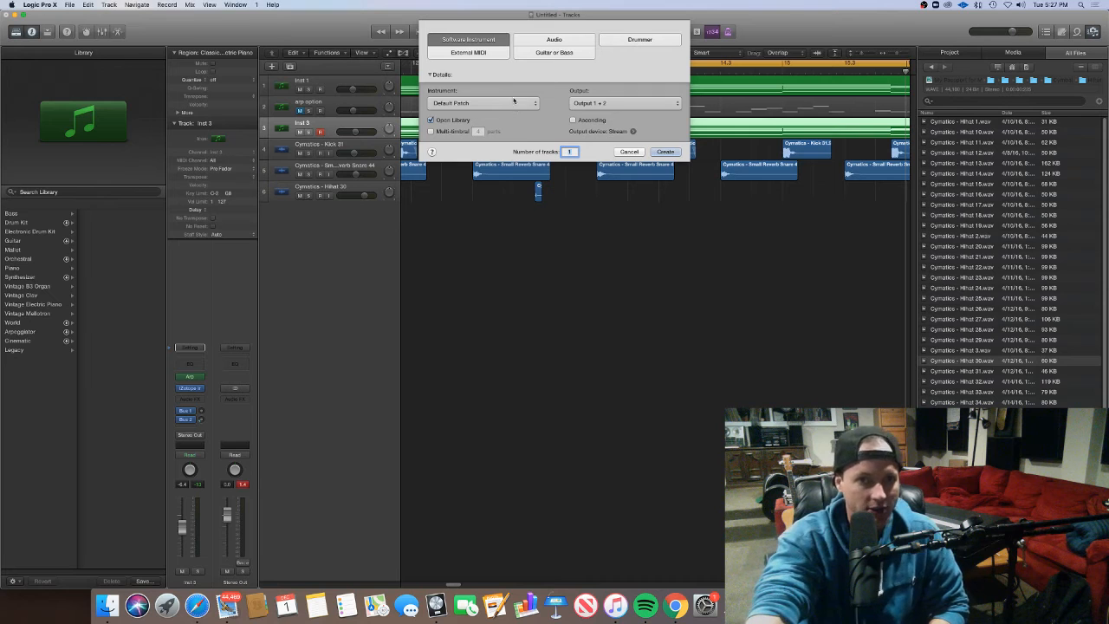
{"action": "left_click", "coordinate": [497, 108]}
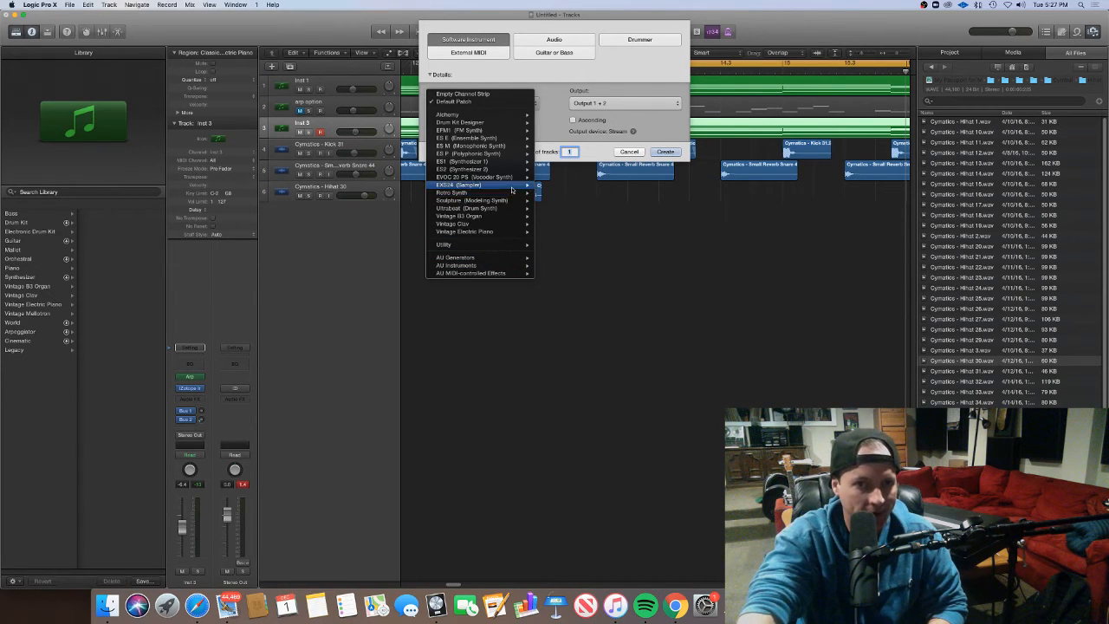
{"action": "mouse_move", "coordinate": [520, 186]}
{"action": "left_click", "coordinate": [551, 194]}
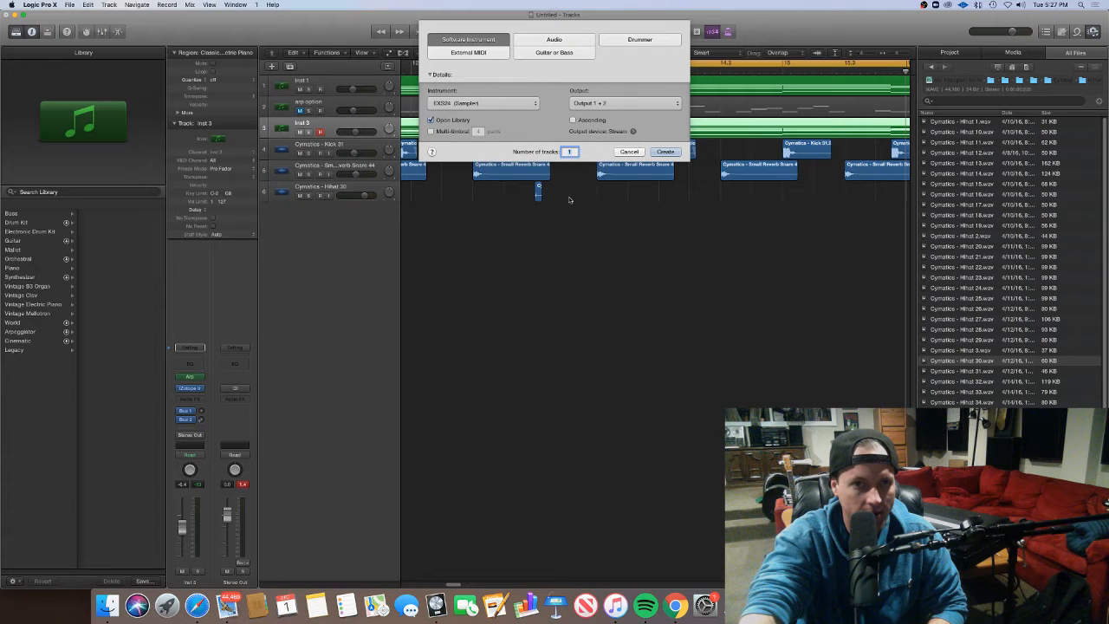
{"action": "left_click", "coordinate": [665, 153]}
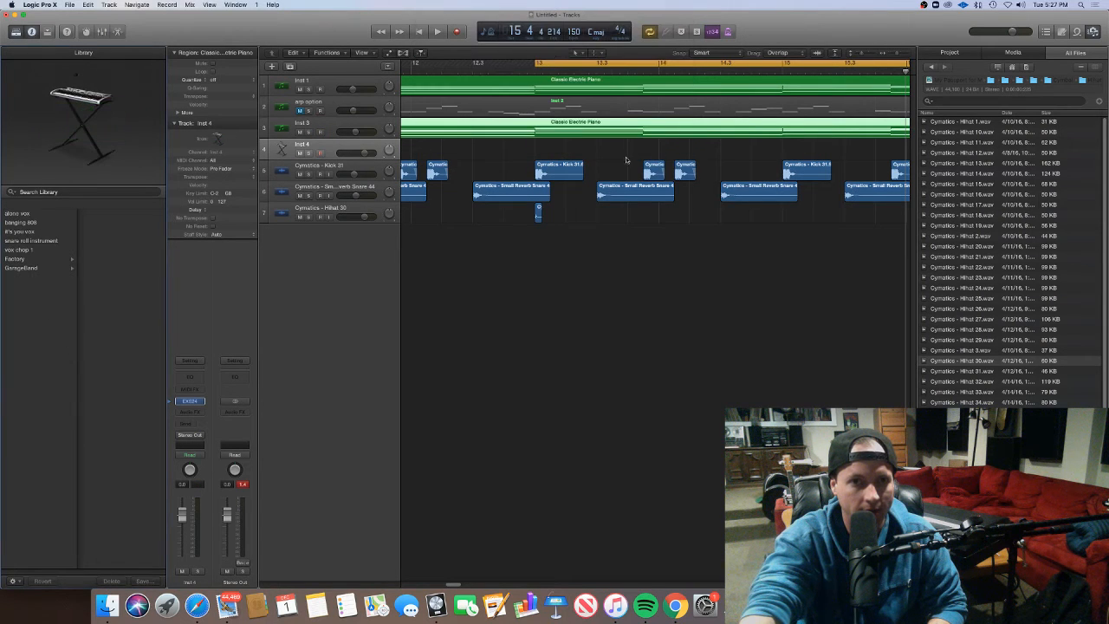
{"action": "left_click", "coordinate": [190, 401]}
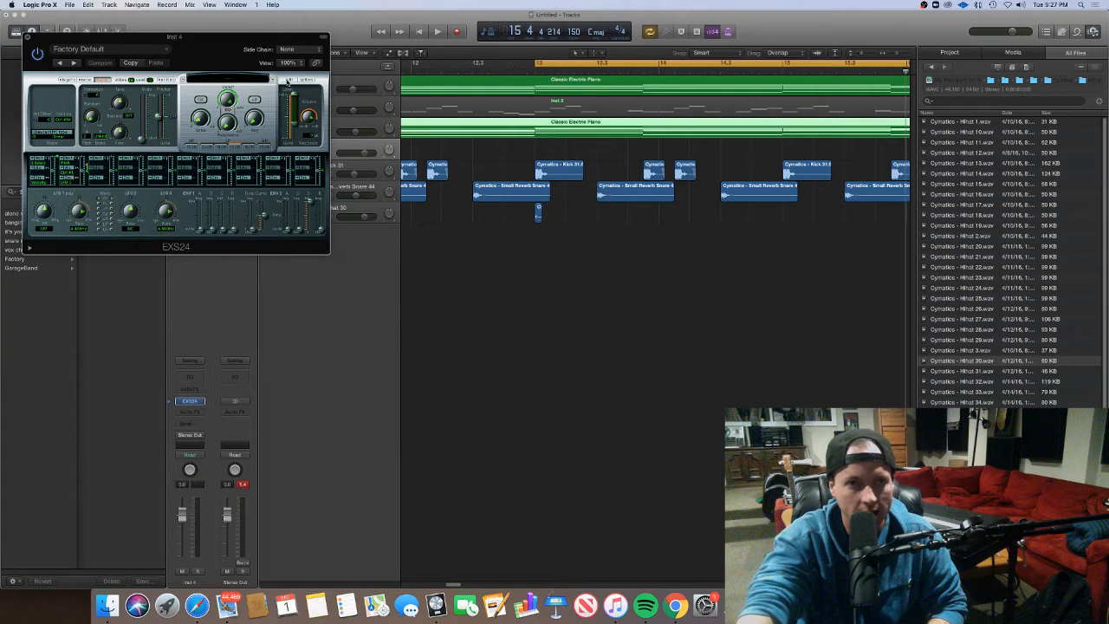
Open the EXS24 instrument editor and add the Cymatics - Hihat 30 sample as a zone in a new instrument
{"action": "left_click", "coordinate": [288, 81]}
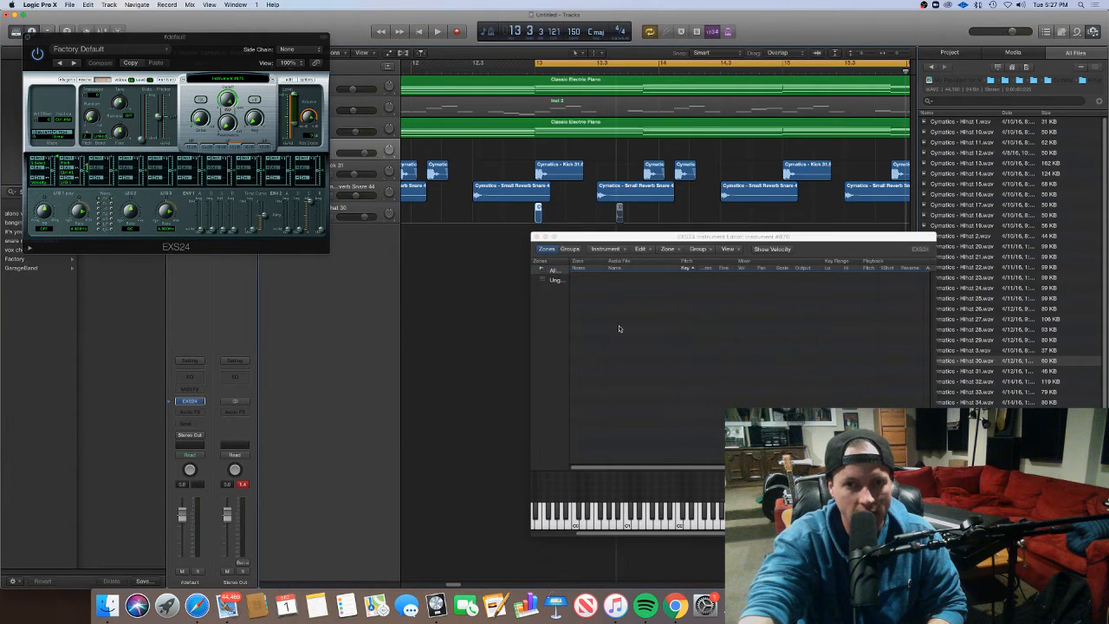
{"action": "left_click_drag", "start_coordinate": [619, 328], "coordinate": [618, 329]}
{"action": "double_click", "coordinate": [688, 278]}
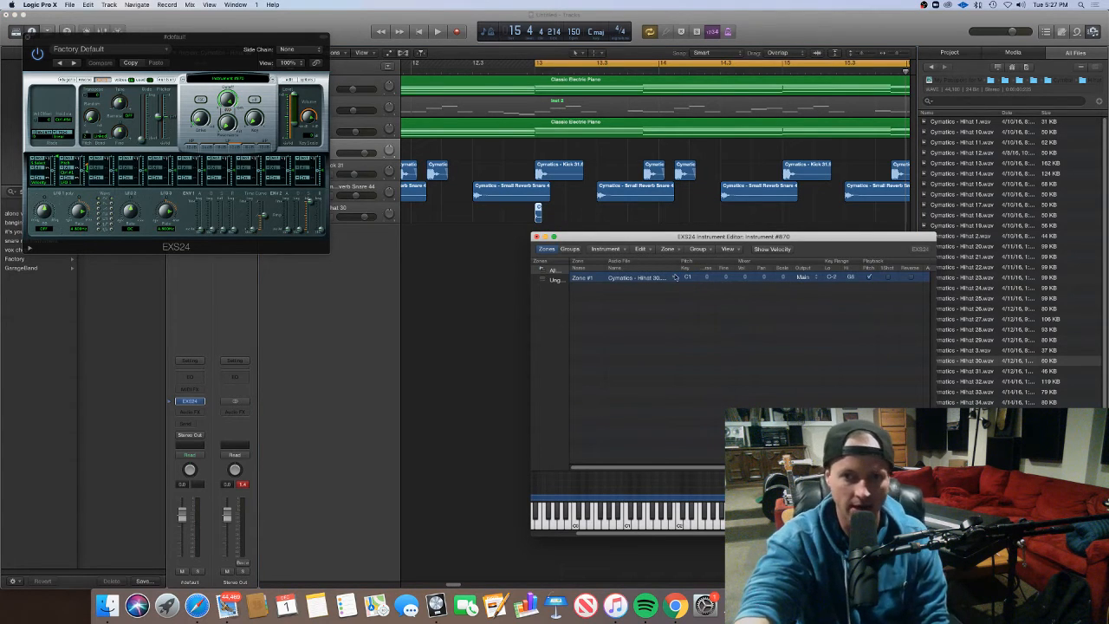
Save the sampler instrument as hihatdemo and close the EXS24 windows
{"action": "left_click", "coordinate": [537, 237]}
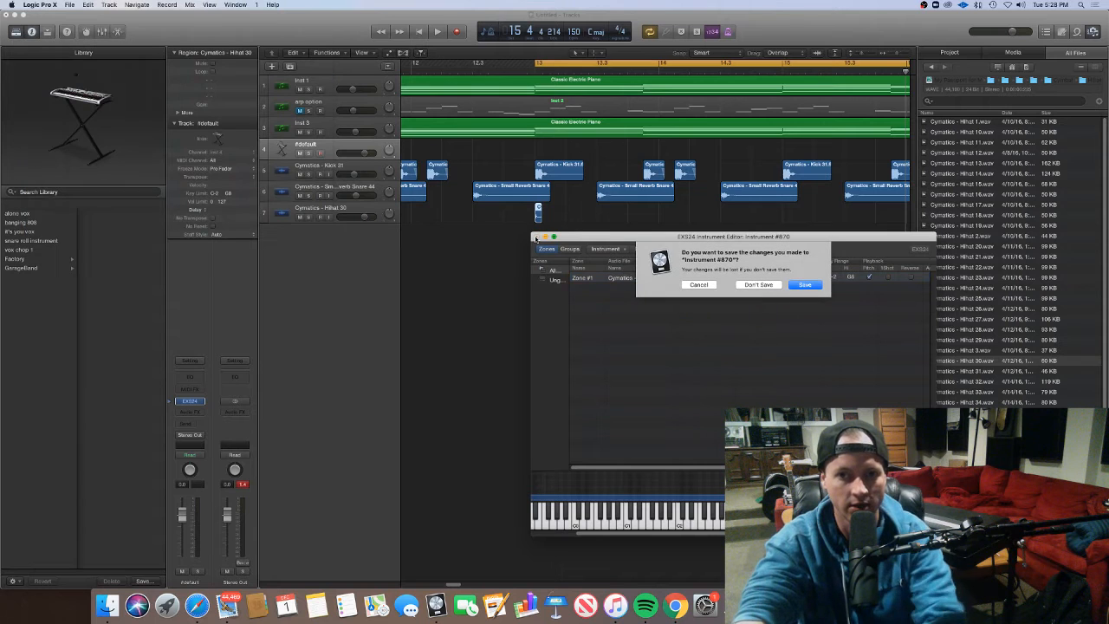
{"action": "left_click", "coordinate": [801, 285]}
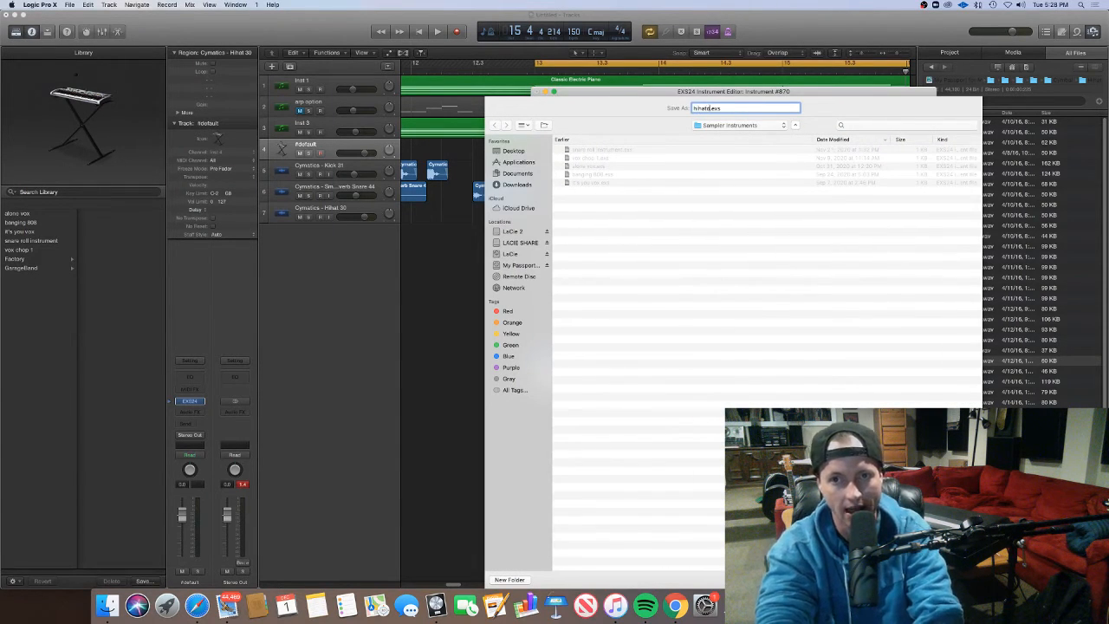
{"action": "type", "text": "hihatdemo"}
{"action": "key", "text": "Return"}
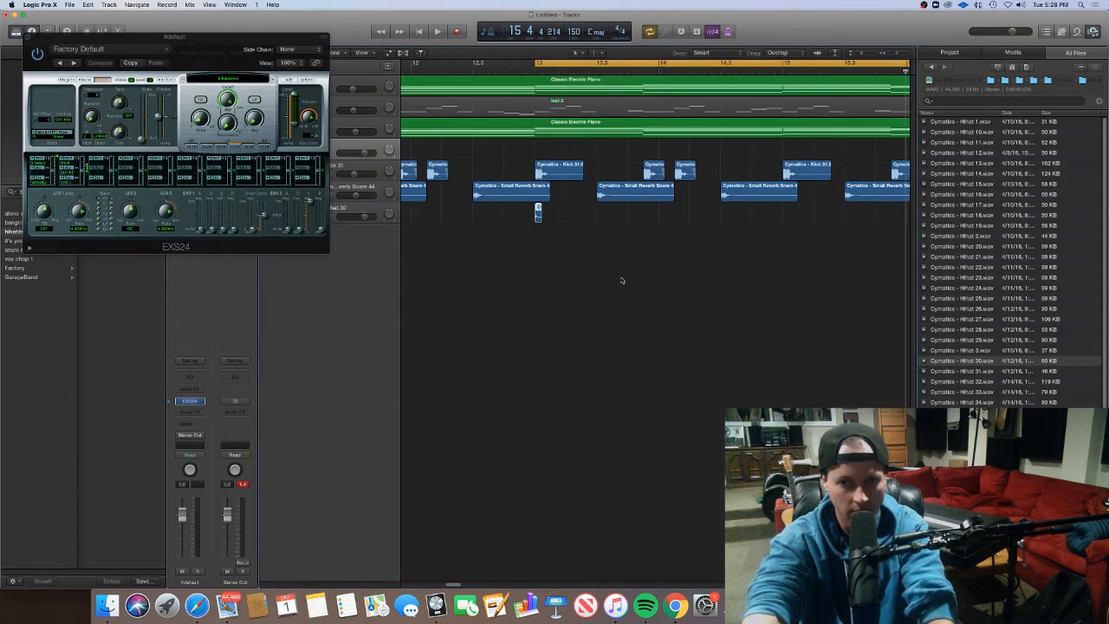
{"action": "left_click", "coordinate": [27, 37]}
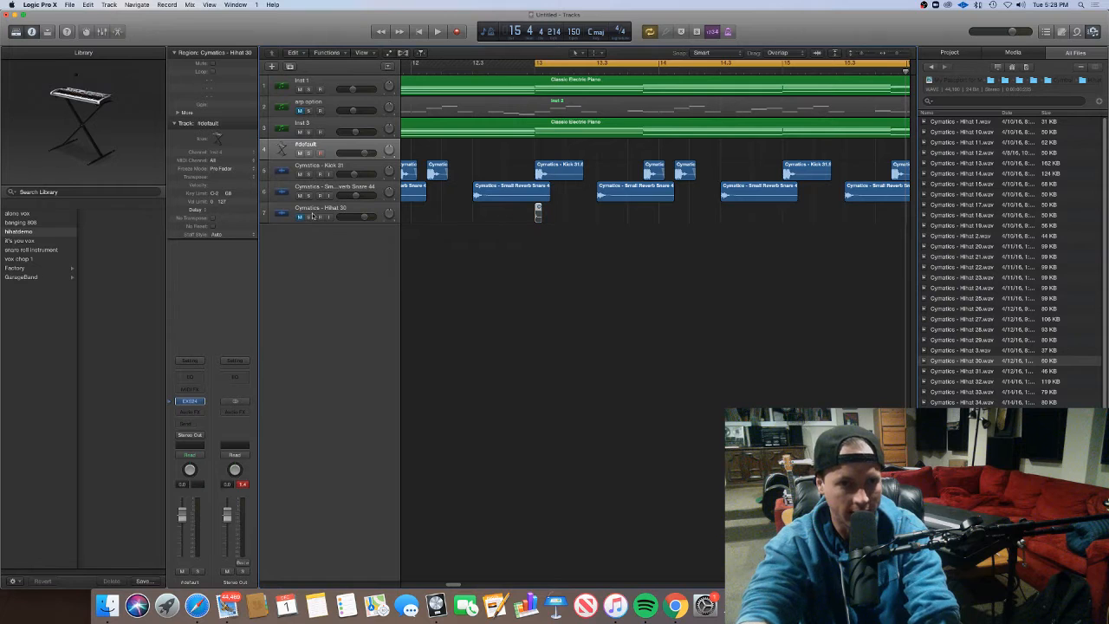
Create an empty MIDI region at bar 13 on the sampler track and extend it to two bars
{"action": "right_click", "coordinate": [566, 154]}
{"action": "left_click", "coordinate": [570, 154]}
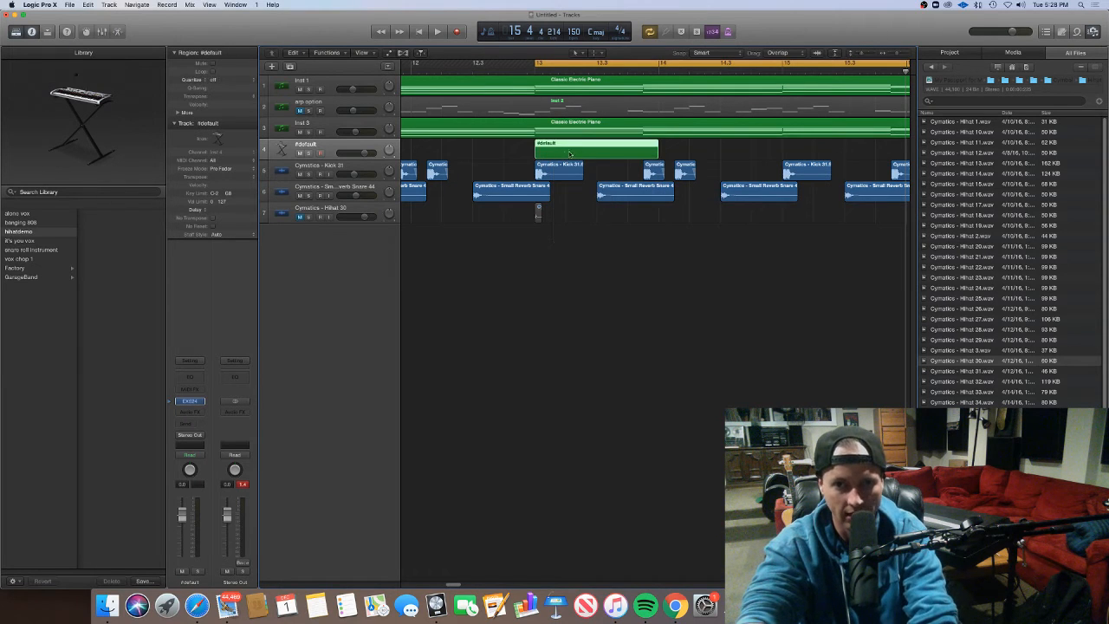
{"action": "left_click_drag", "start_coordinate": [655, 154], "coordinate": [783, 154]}
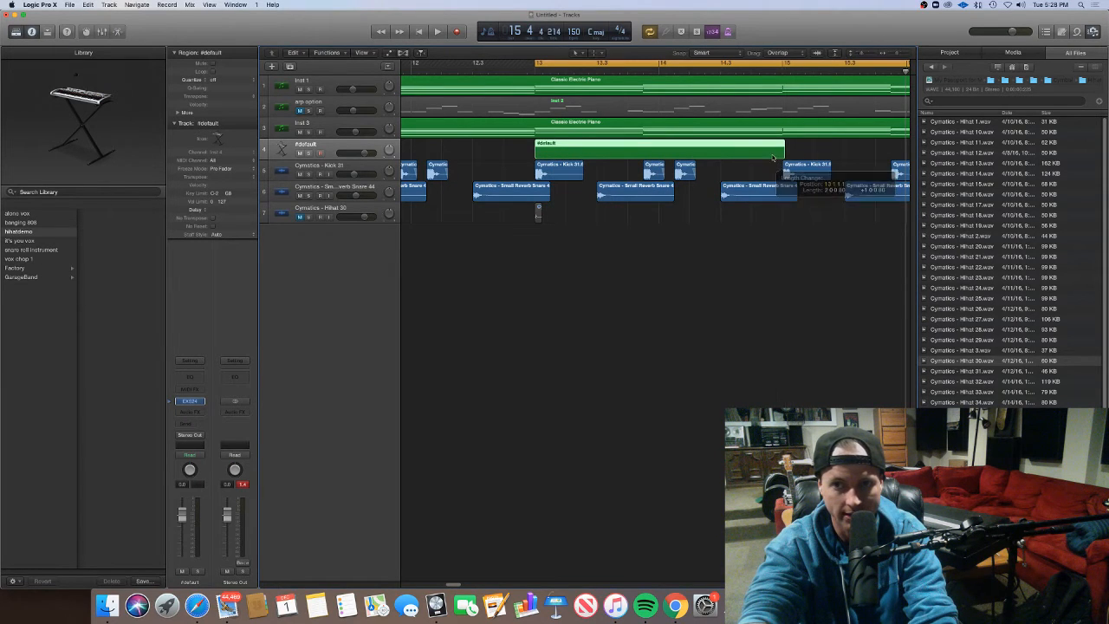
In the new region's Piano Roll, add a C1 note at the start of bar 13 and shorten it to about a sixteenth note
{"action": "double_click", "coordinate": [772, 152]}
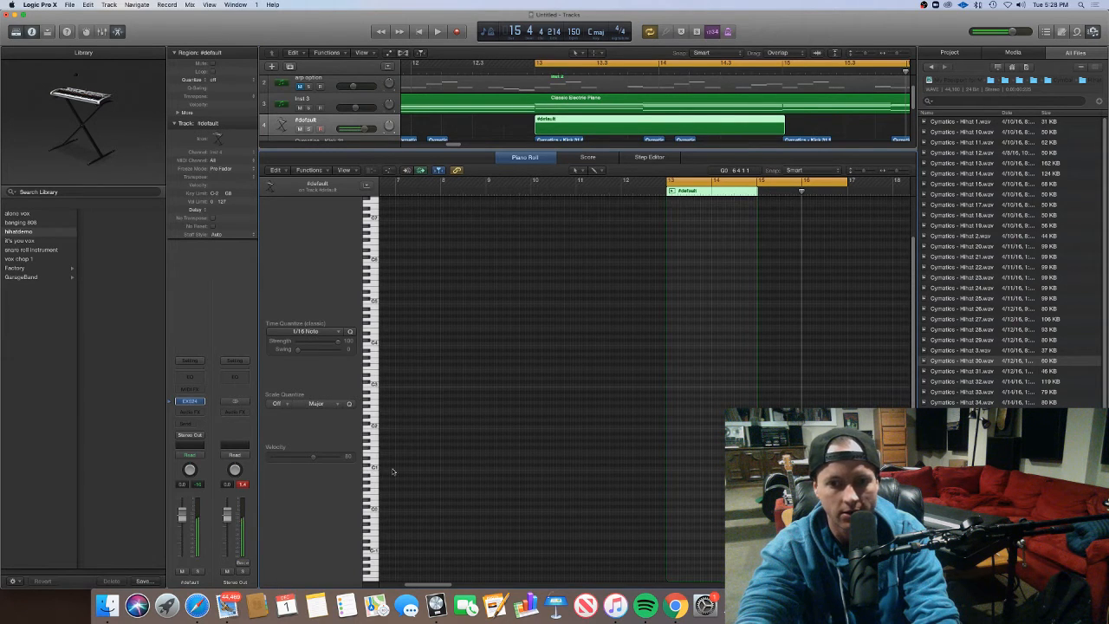
{"action": "scroll", "coordinate": [683, 478], "scroll_direction": "up", "scroll_amount": 5}
{"action": "scroll", "coordinate": [683, 478], "scroll_direction": "right", "scroll_amount": 1}
{"action": "scroll", "coordinate": [683, 479], "scroll_direction": "up", "scroll_amount": 3}
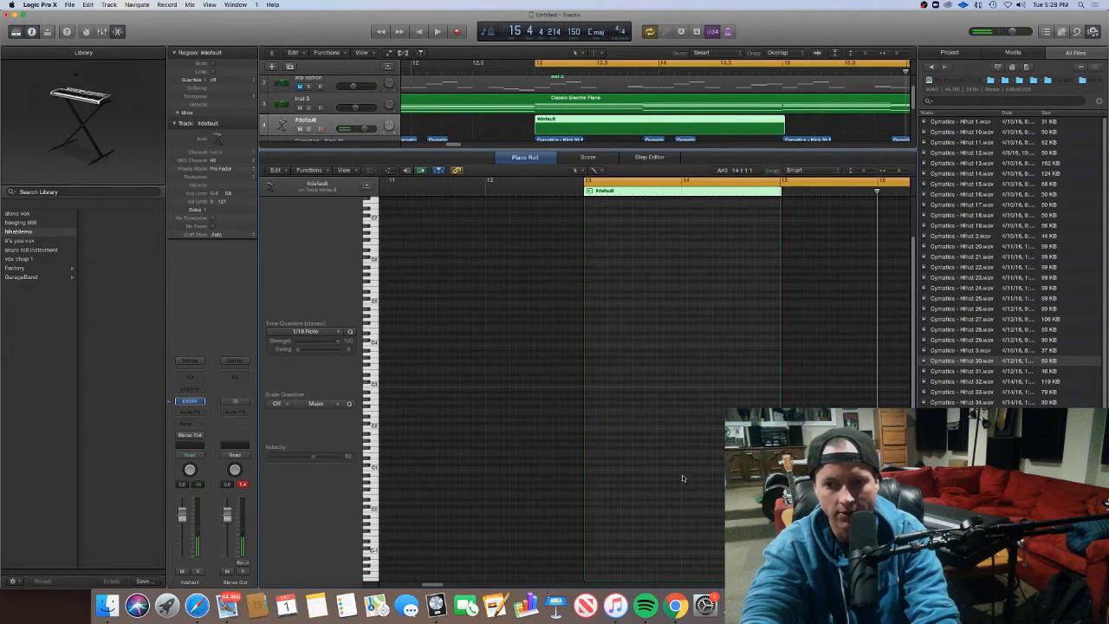
{"action": "left_click", "coordinate": [594, 469]}
{"action": "scroll", "coordinate": [594, 471], "scroll_direction": "up", "scroll_amount": 3}
{"action": "left_click_drag", "start_coordinate": [615, 471], "coordinate": [587, 469]}
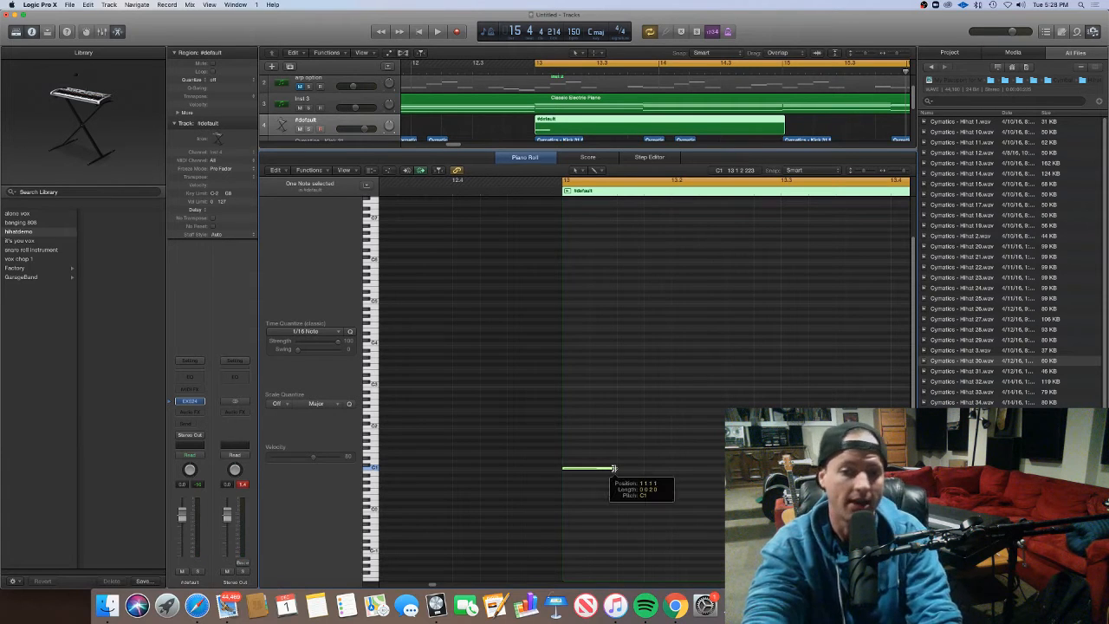
{"action": "left_click_drag", "start_coordinate": [614, 468], "coordinate": [590, 469]}
Copy the C1 note at eighth-note intervals until both bars of the region are filled
{"action": "key", "text": "super+Left"}
{"action": "scroll", "coordinate": [577, 469], "scroll_direction": "right", "scroll_amount": 4}
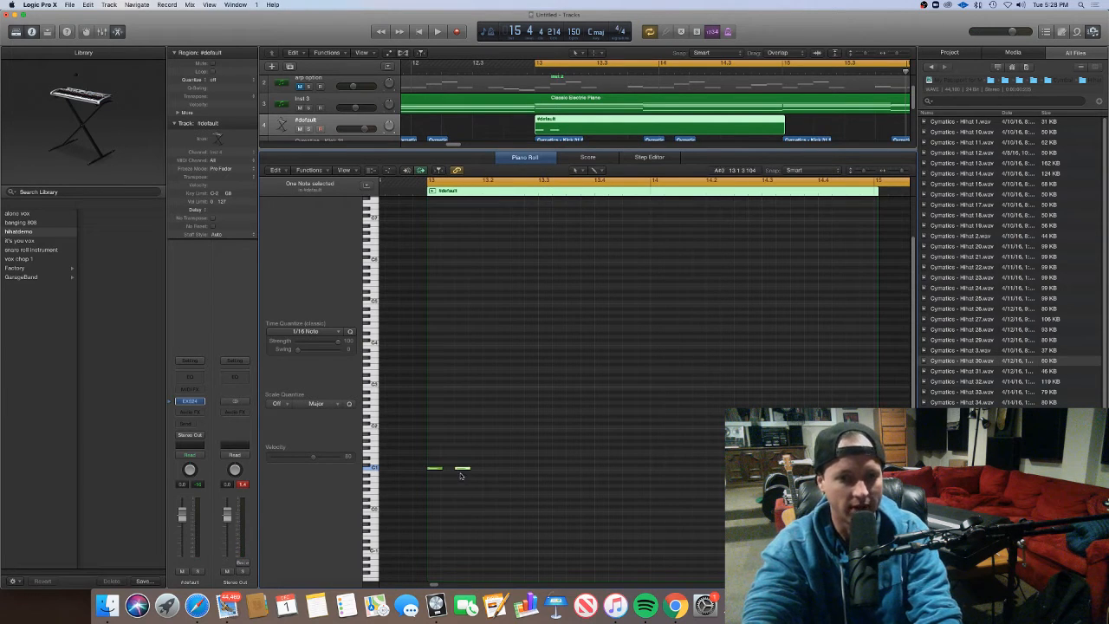
{"action": "left_click_drag", "start_coordinate": [519, 498], "coordinate": [491, 469]}
{"action": "mouse_move", "coordinate": [553, 492]}
{"action": "left_mouse_down"}
{"action": "mouse_move", "coordinate": [427, 459]}
{"action": "mouse_move", "coordinate": [550, 471]}
{"action": "left_mouse_up"}
{"action": "key", "text": "space"}
{"action": "left_click_drag", "start_coordinate": [673, 508], "coordinate": [650, 477]}
Quantize all the hi-hat notes to 1/8 Note with a swing of about 12, checking the feel during playback
{"action": "left_click_drag", "start_coordinate": [394, 438], "coordinate": [722, 507]}
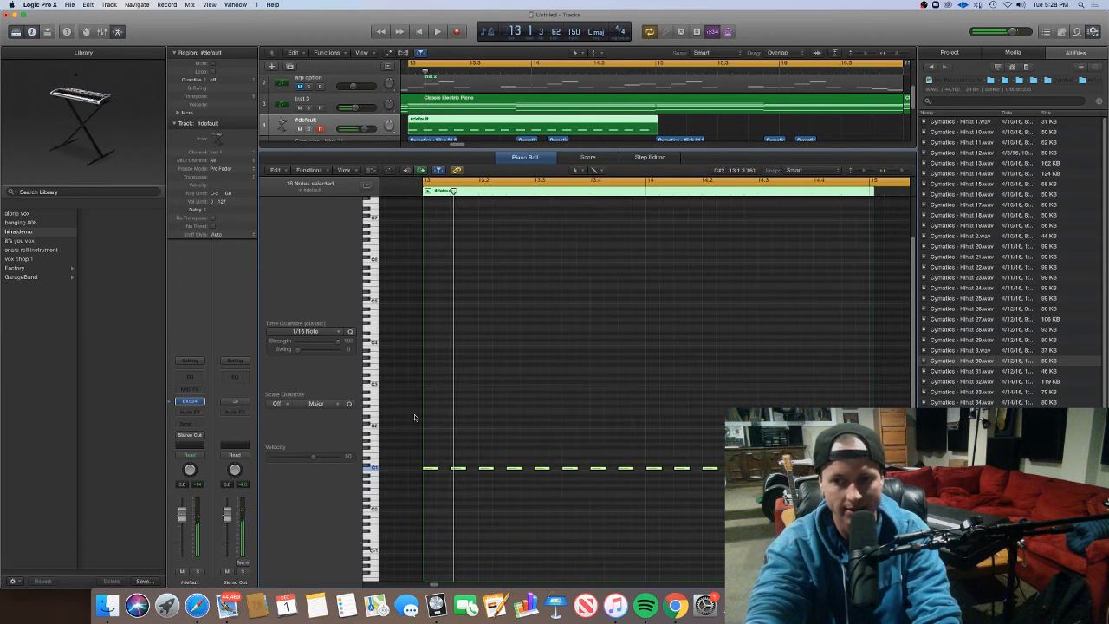
{"action": "left_click", "coordinate": [316, 332]}
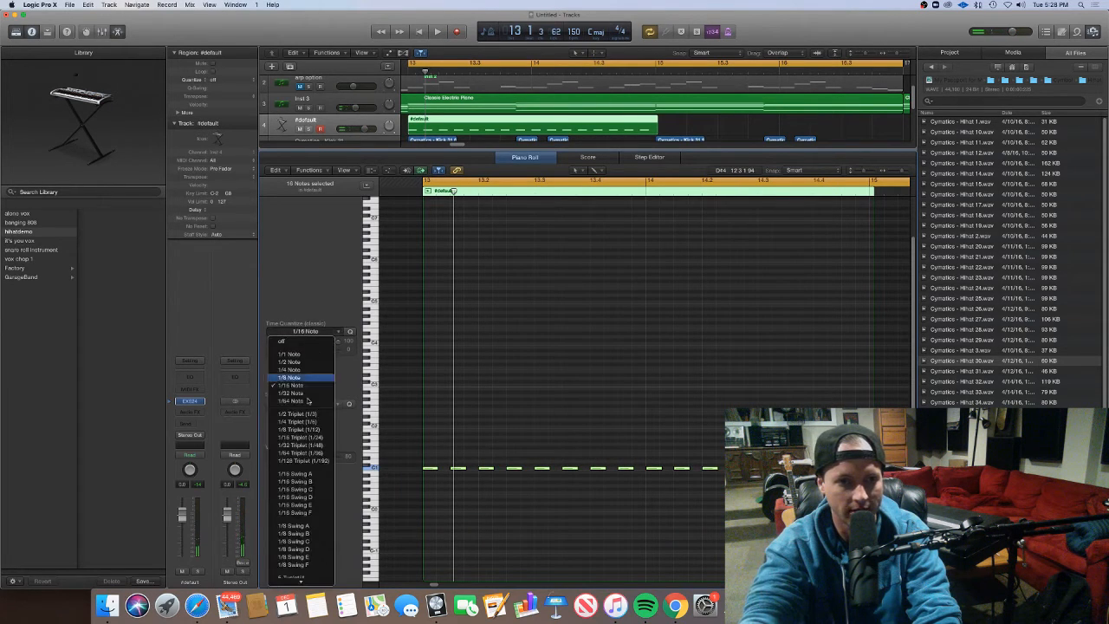
{"action": "left_click", "coordinate": [299, 379]}
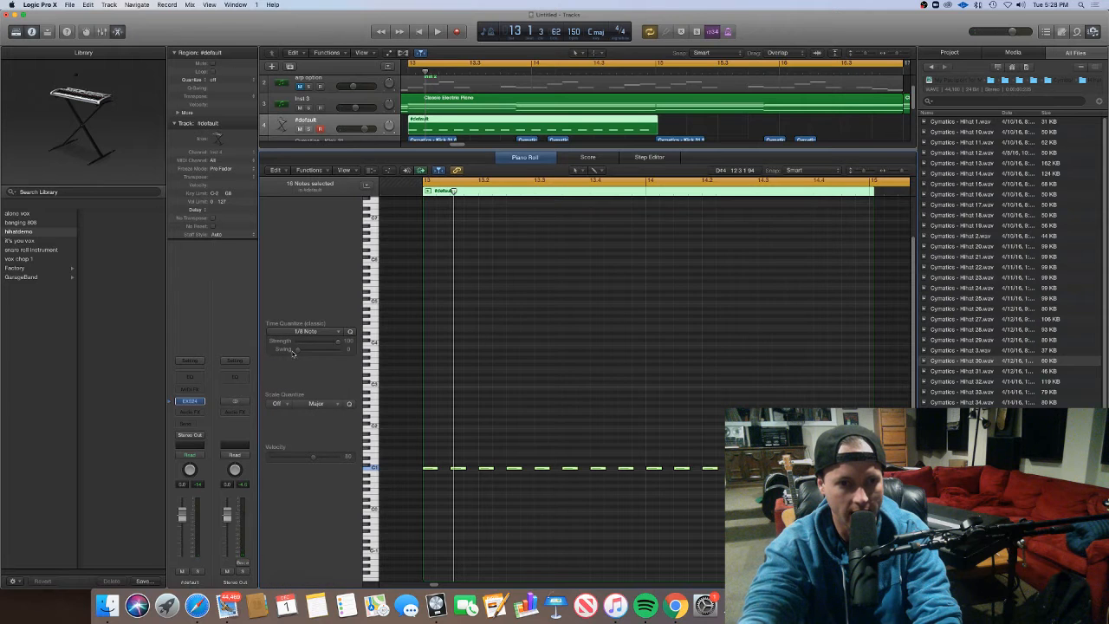
{"action": "key", "text": "space"}
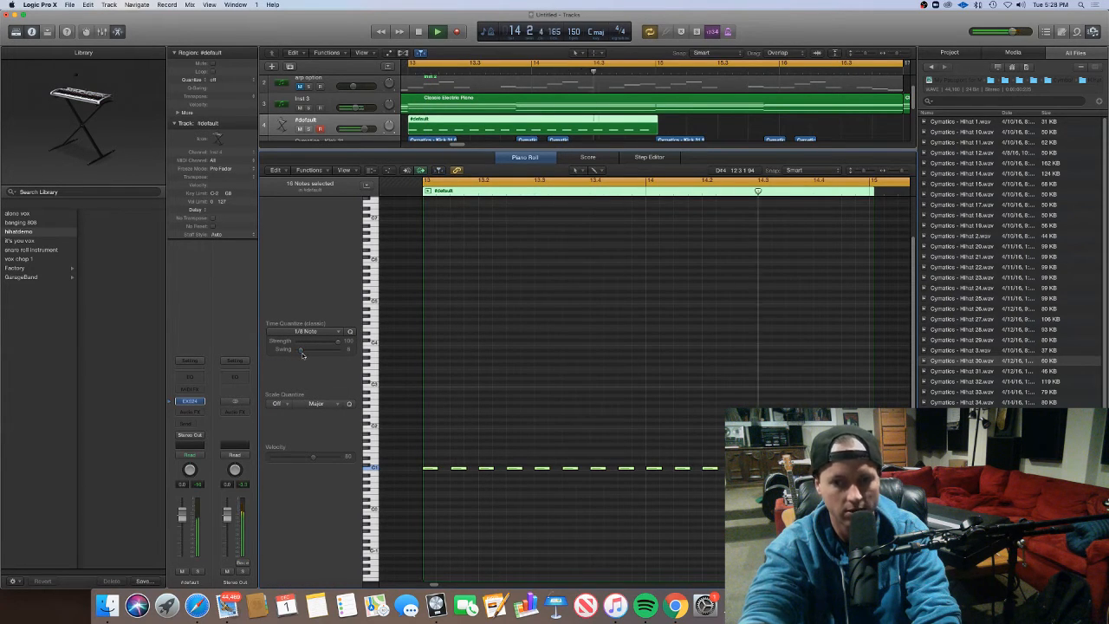
{"action": "left_click", "coordinate": [306, 352]}
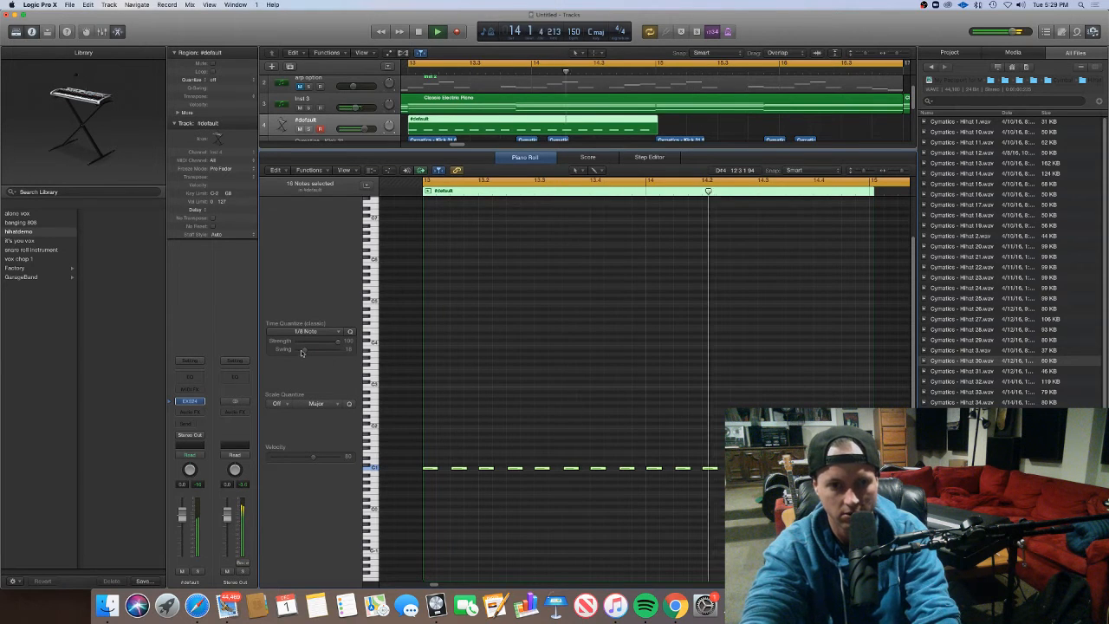
{"action": "left_click_drag", "start_coordinate": [302, 353], "coordinate": [303, 351]}
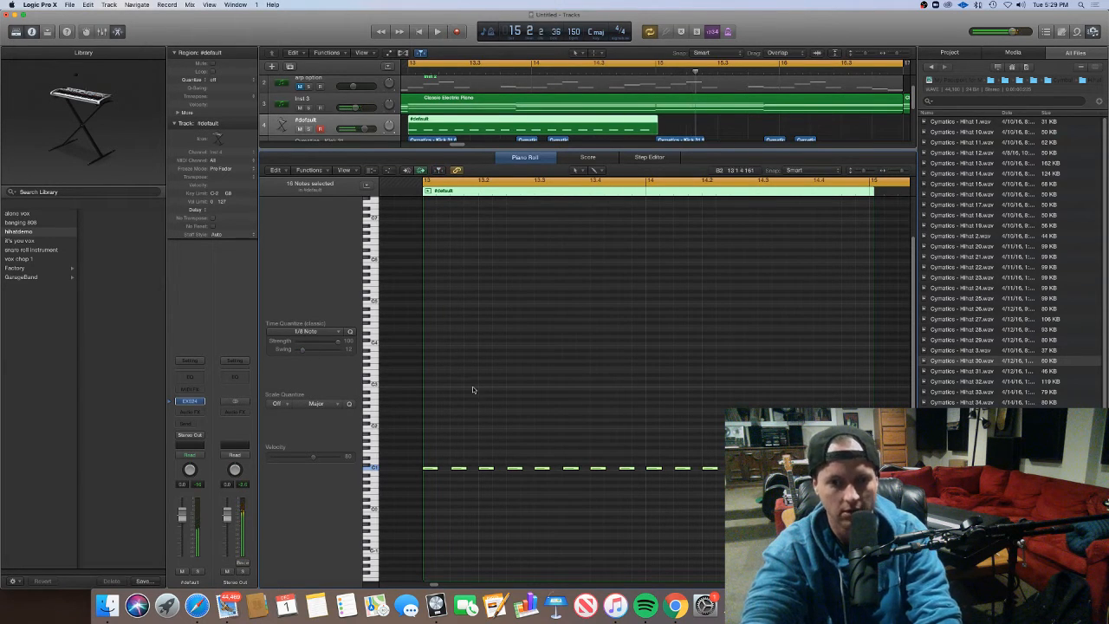
{"action": "key", "text": "space"}
Shorten the hi-hat note on beat 3 of bar 13, repeat it right behind for a double hit, and play the beat
{"action": "left_click", "coordinate": [555, 520]}
{"action": "key", "text": "space"}
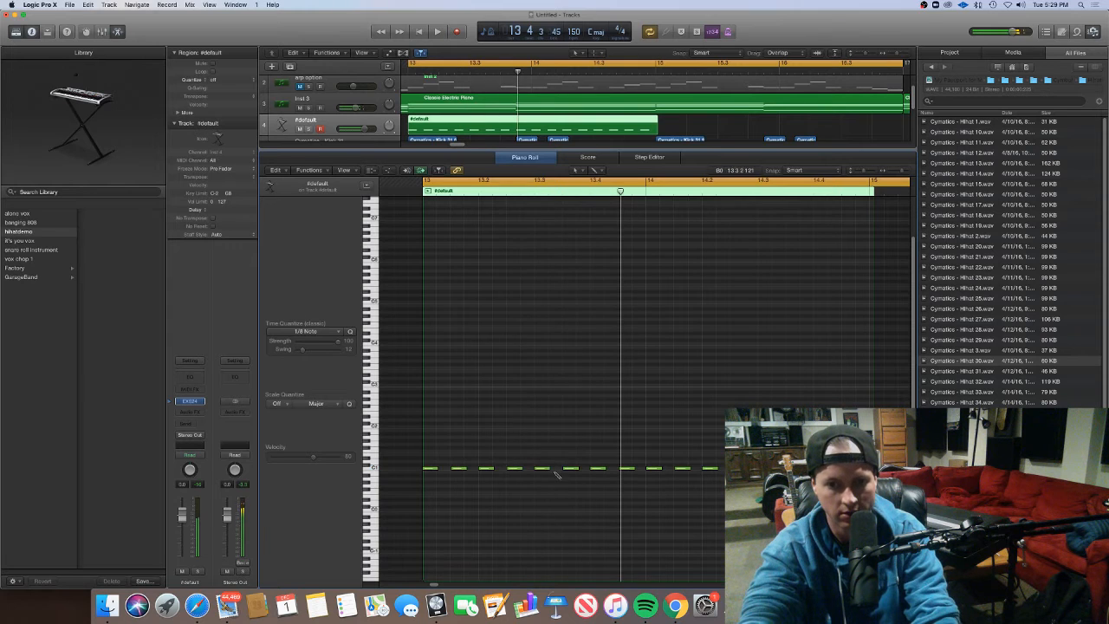
{"action": "left_click_drag", "start_coordinate": [549, 469], "coordinate": [545, 469]}
{"action": "key", "text": "super+r"}
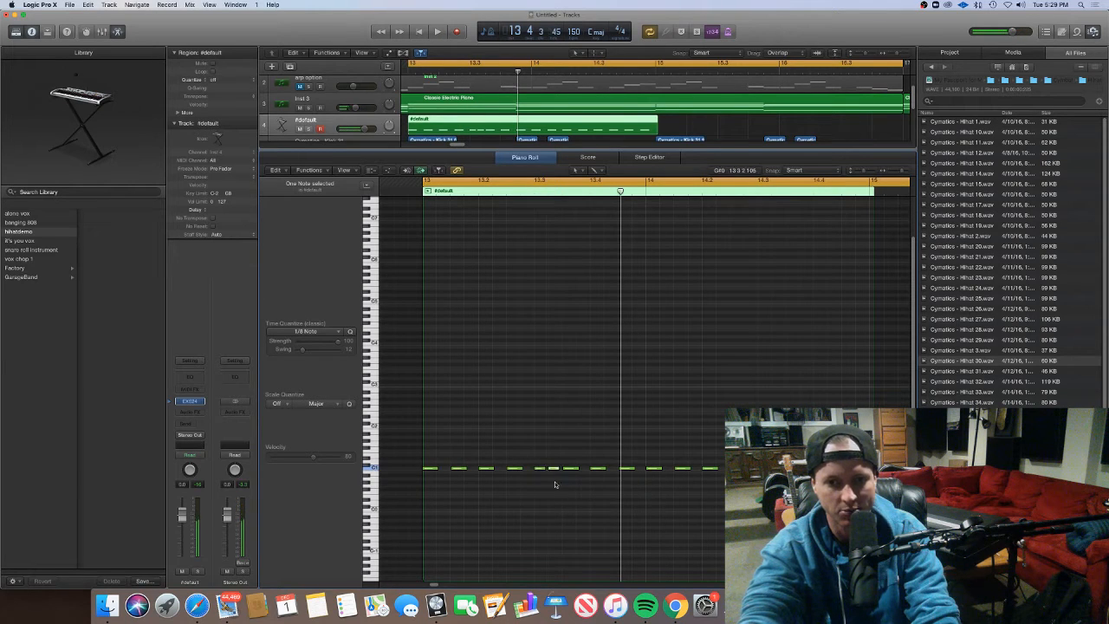
{"action": "key", "text": "space"}
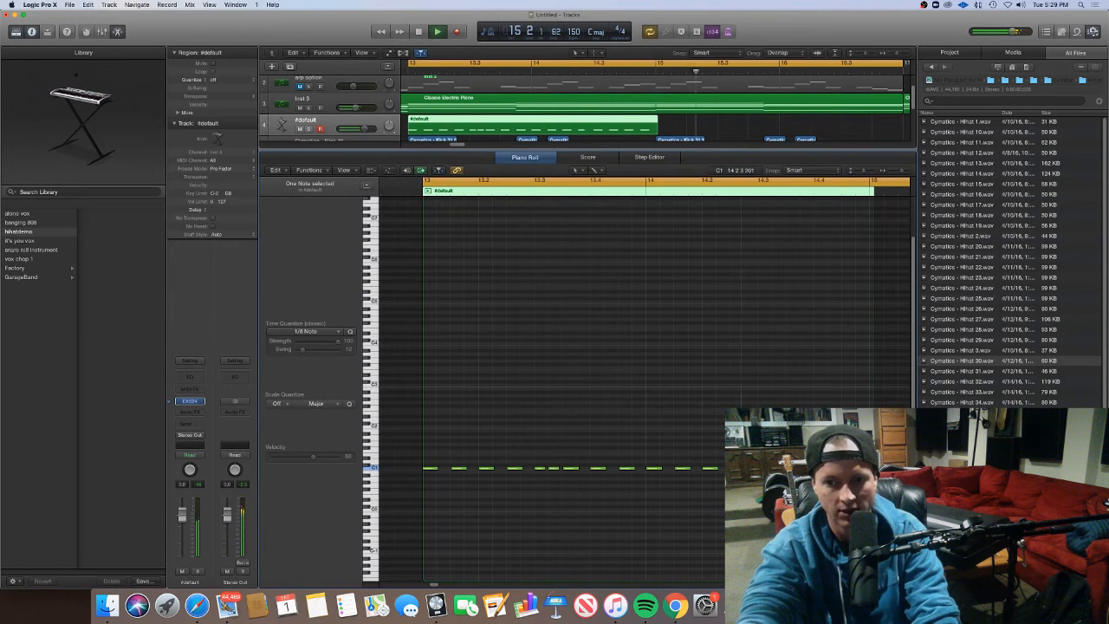
{"action": "key", "text": "space"}
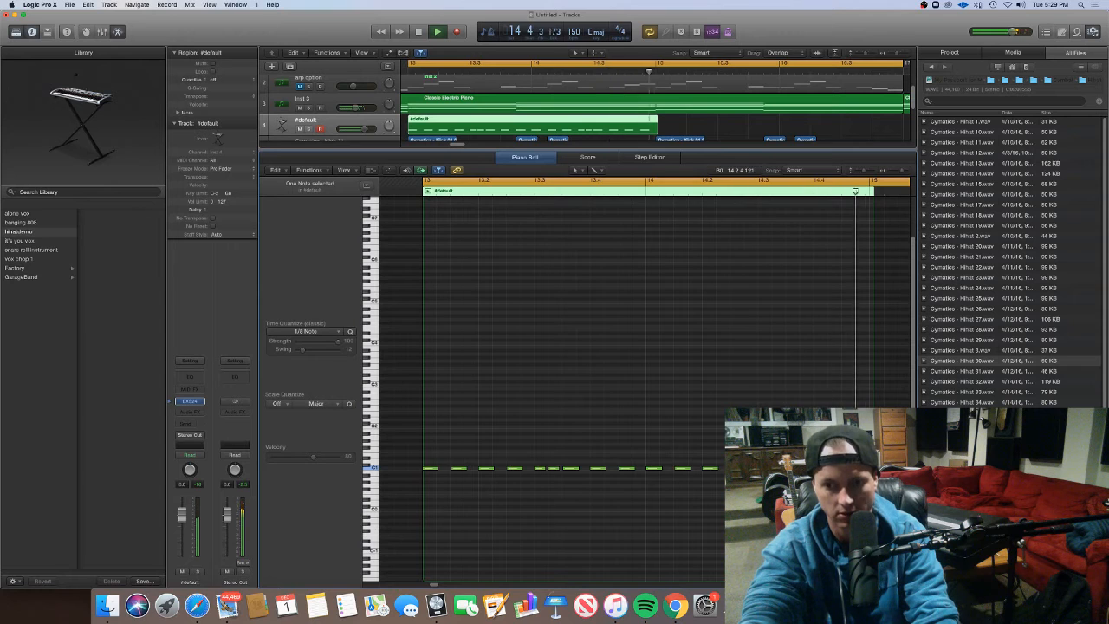
Hide the library and add double hi-hat hits on beats 3 and 4 of bar 14, then play the pattern
{"action": "left_click", "coordinate": [736, 475]}
{"action": "scroll", "coordinate": [709, 475], "scroll_direction": "left", "scroll_amount": 5}
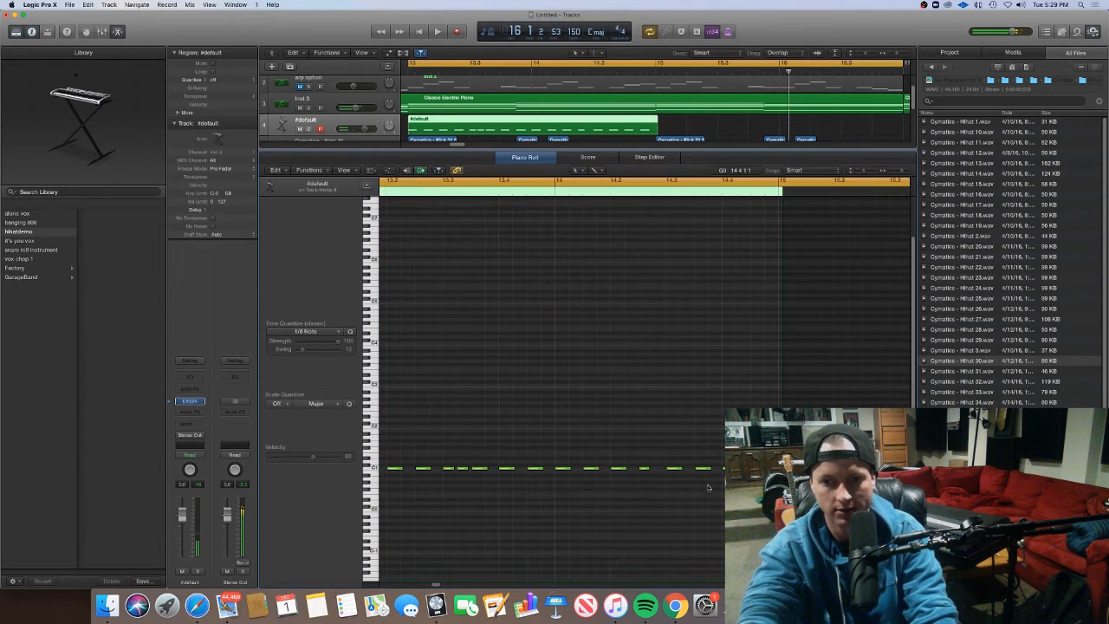
{"action": "scroll", "coordinate": [691, 481], "scroll_direction": "left", "scroll_amount": 3}
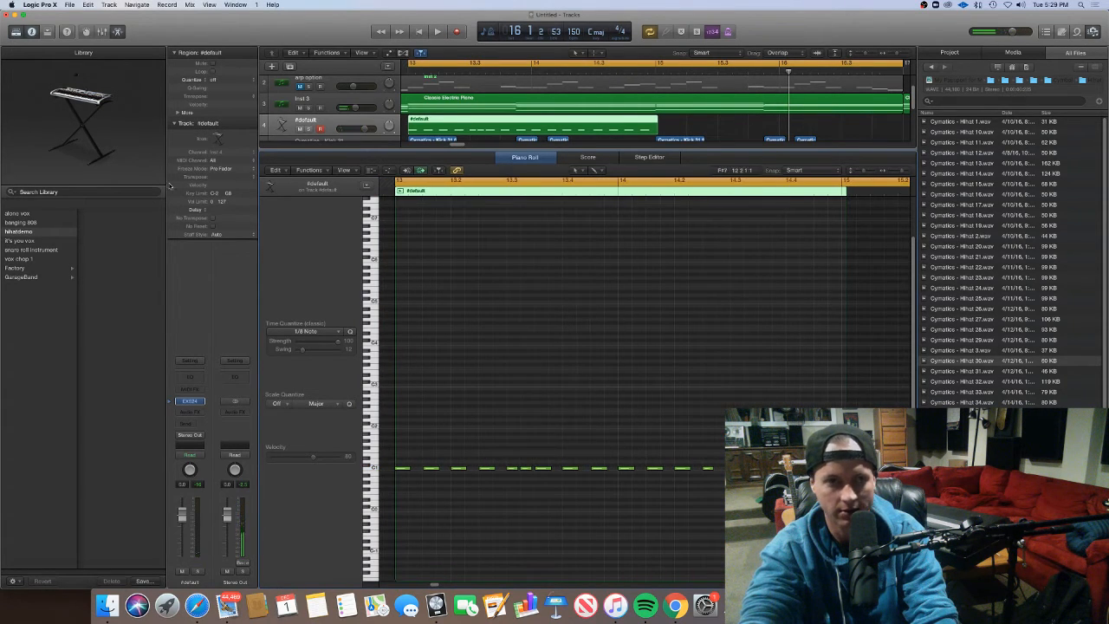
{"action": "left_click", "coordinate": [17, 32]}
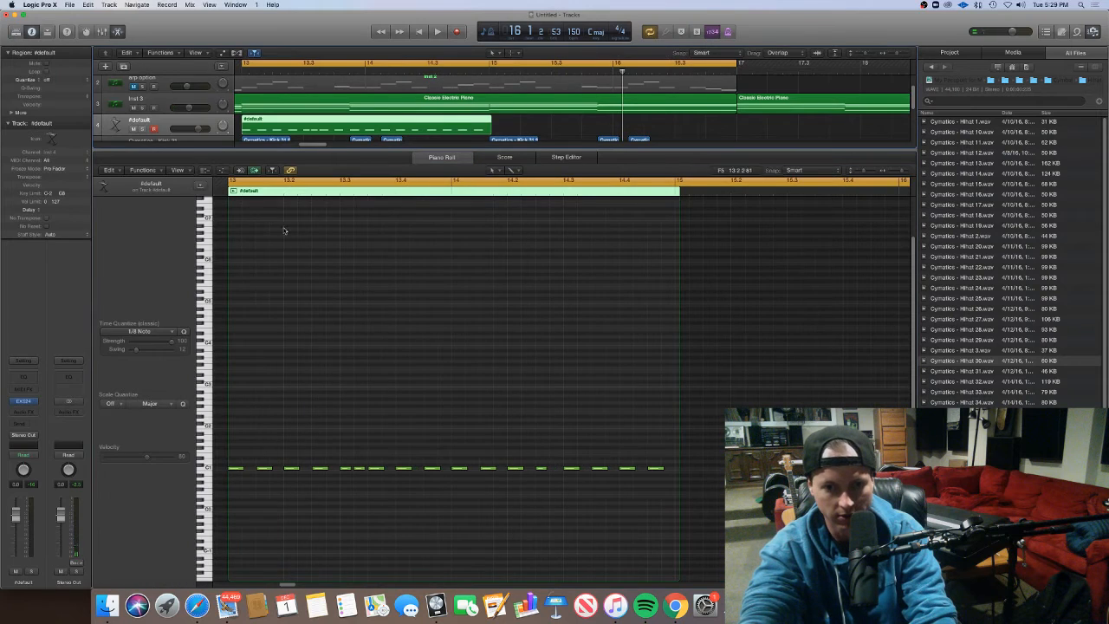
{"action": "left_click", "coordinate": [575, 469]}
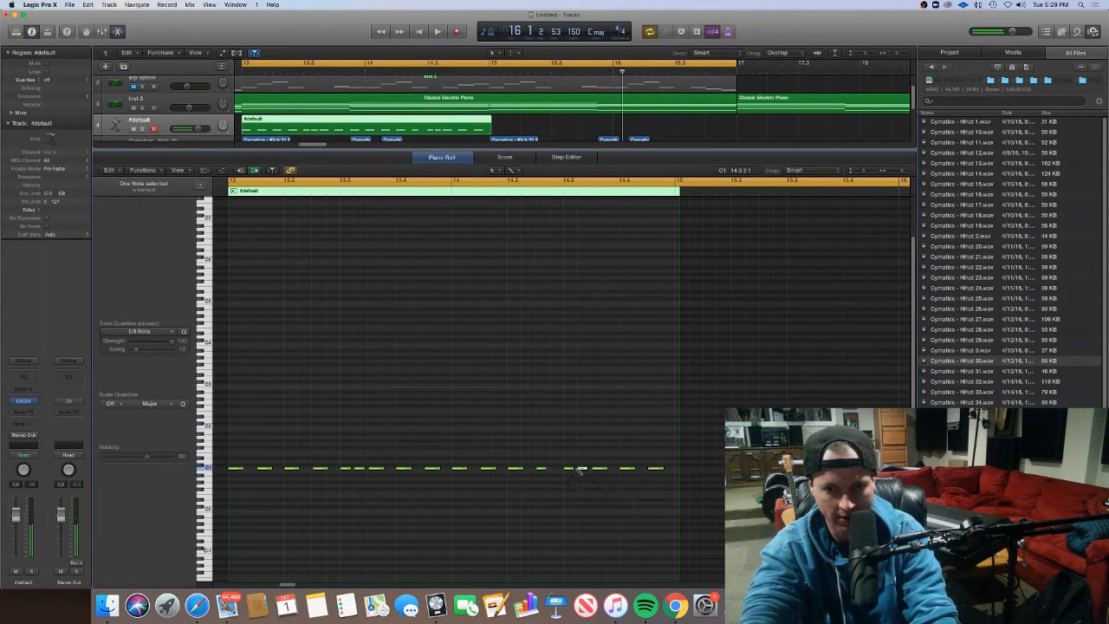
{"action": "left_click_drag", "start_coordinate": [633, 468], "coordinate": [630, 468]}
{"action": "left_click", "coordinate": [637, 469]}
{"action": "key", "text": "space"}
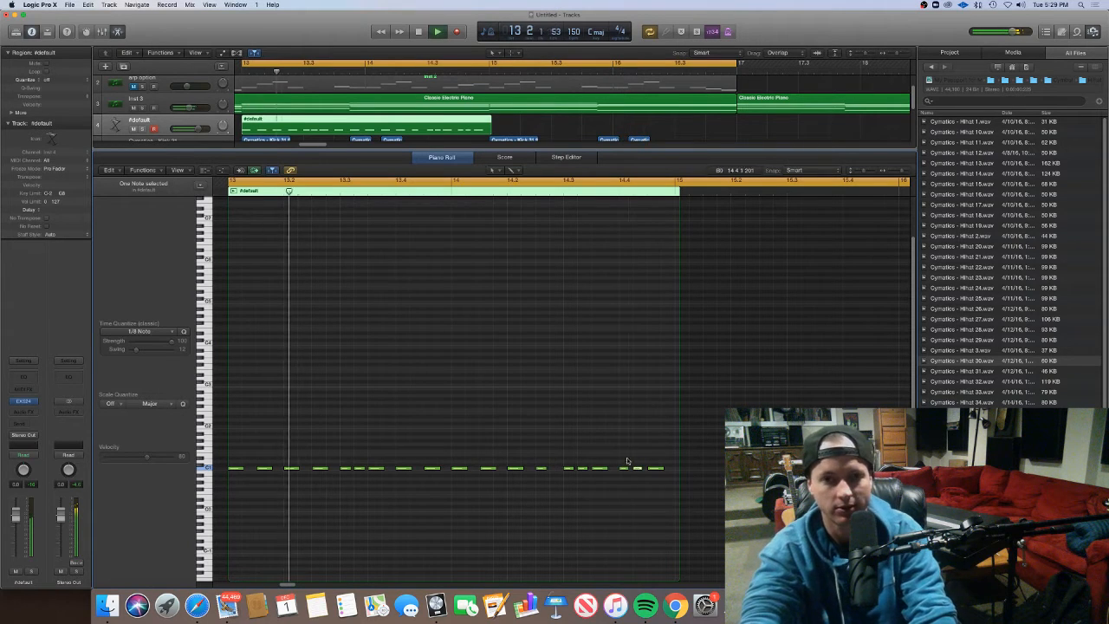
Copy the two-bar hi-hat region to bar 15 and join both regions into one spanning bars 13 to 16
{"action": "key", "text": "super+Left"}
{"action": "key", "text": "super+Left"}
{"action": "key", "text": "super+Left"}
{"action": "key", "text": "super+Right"}
{"action": "key", "text": "super+Right"}
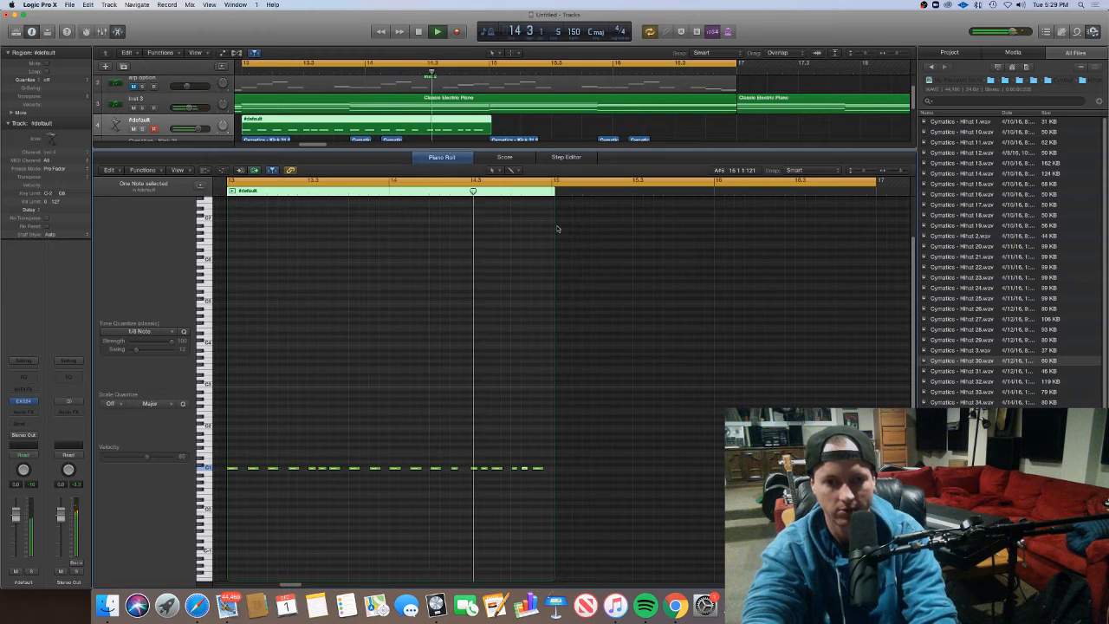
{"action": "key", "text": "p"}
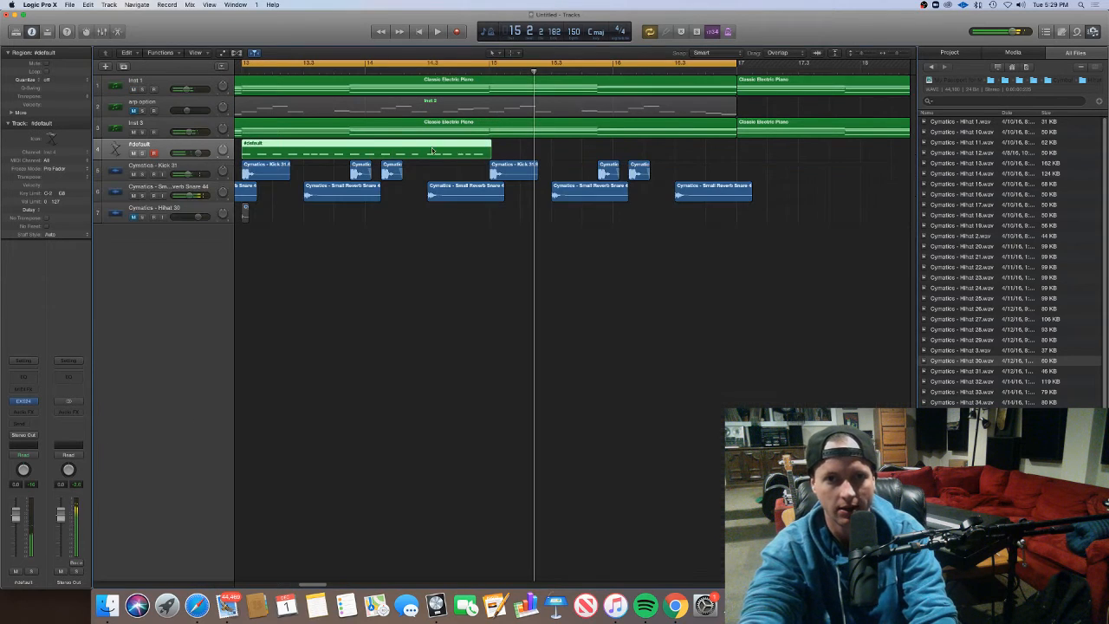
{"action": "left_click_drag", "start_coordinate": [387, 159], "coordinate": [457, 155]}
{"action": "key", "text": "super+Left"}
{"action": "key", "text": "super+Left"}
{"action": "key", "text": "super+Left"}
{"action": "key", "text": "space"}
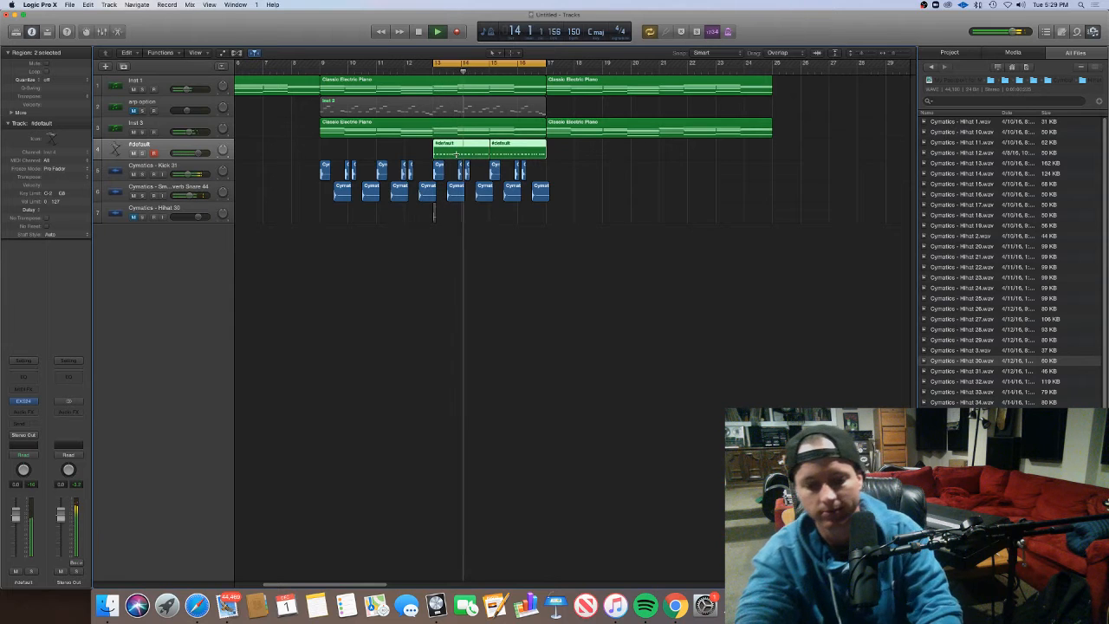
Open the joined hi-hat region for note editing and clear the end of bar 16, keeping one shortened note on beat 3
{"action": "key", "text": "p"}
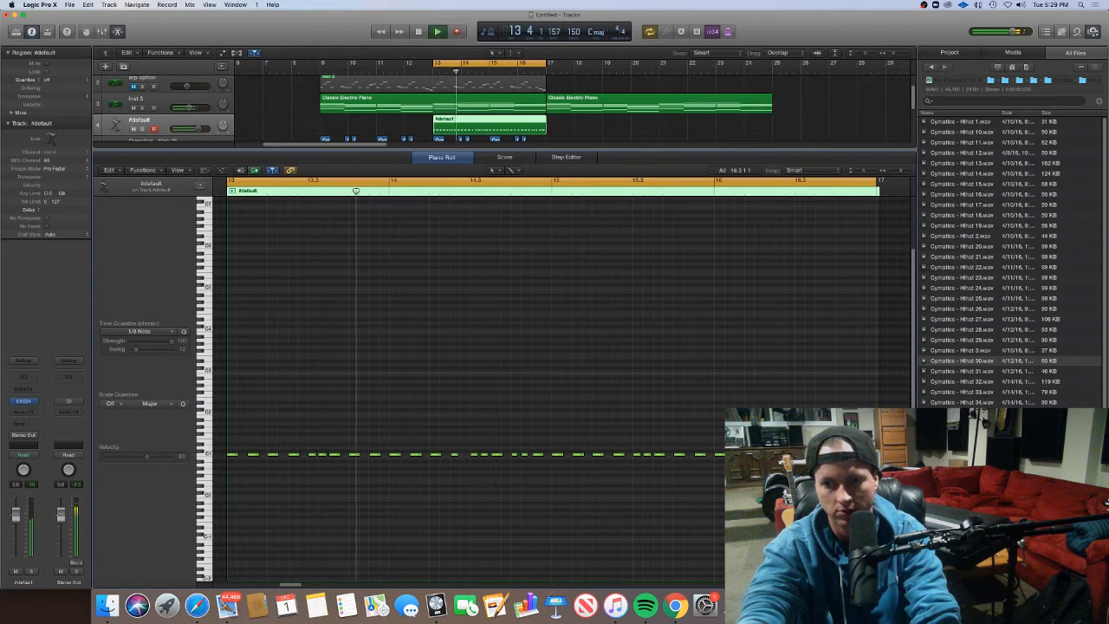
{"action": "left_click_drag", "start_coordinate": [797, 464], "coordinate": [871, 448]}
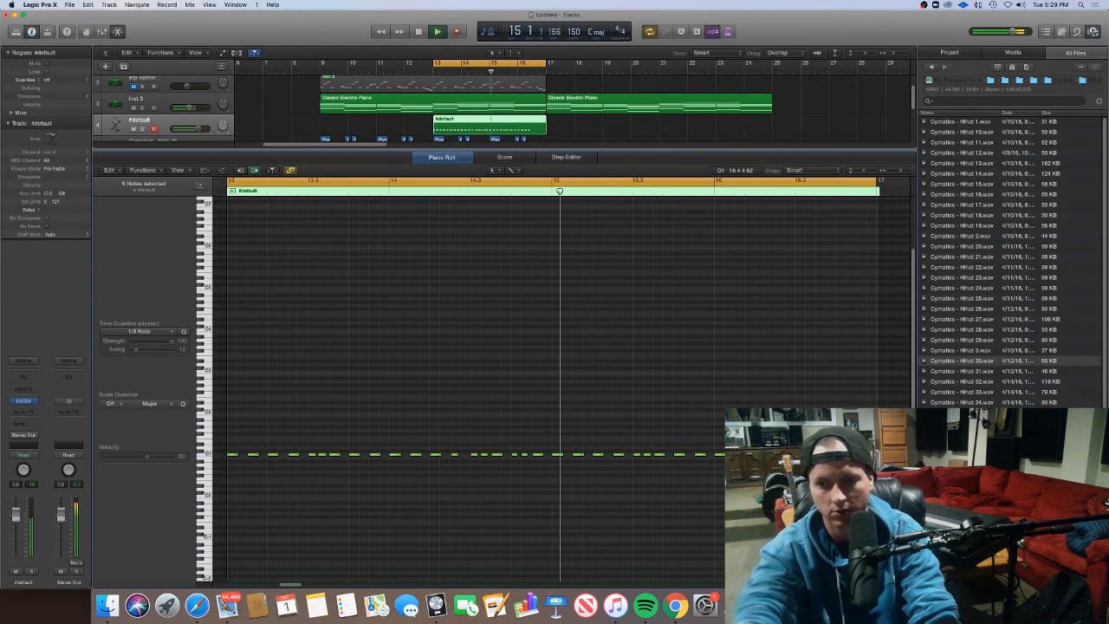
{"action": "left_click_drag", "start_coordinate": [789, 447], "coordinate": [738, 457]}
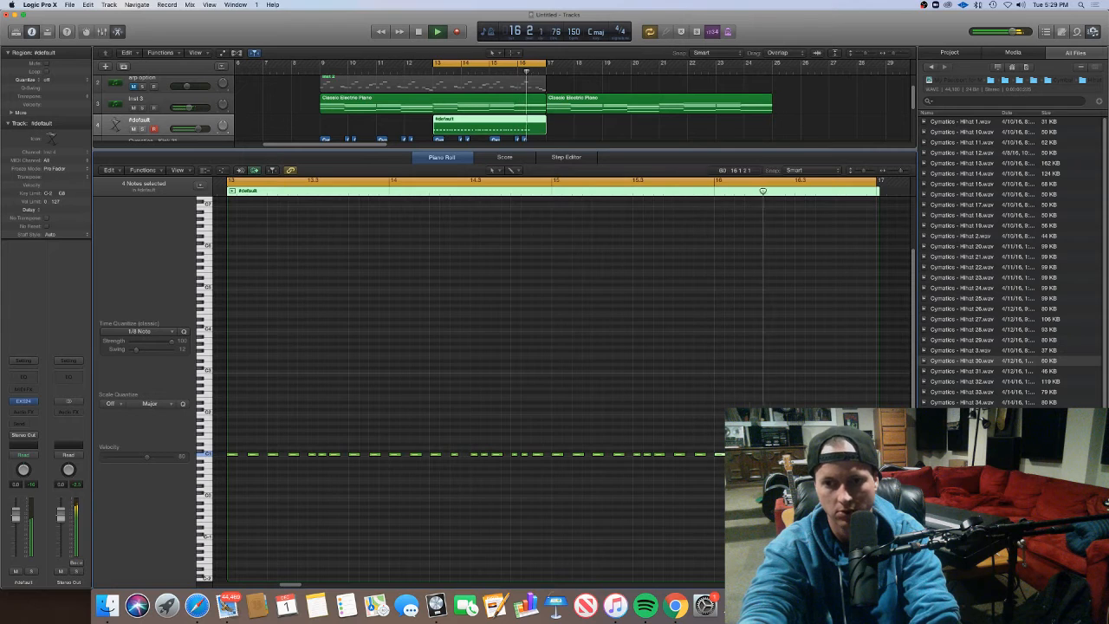
{"action": "left_click", "coordinate": [799, 456]}
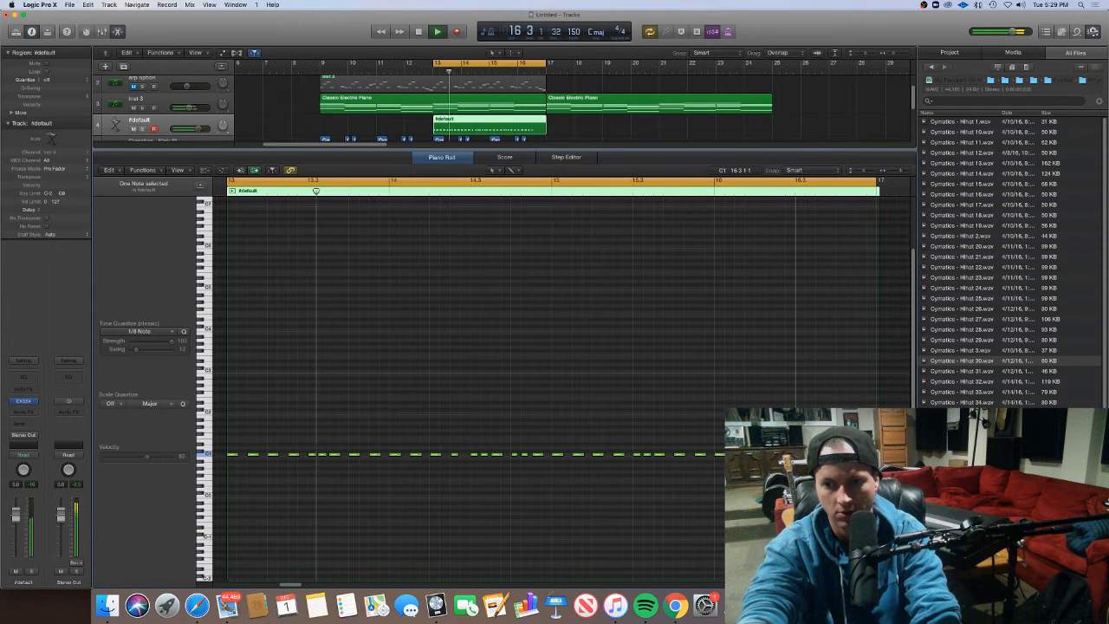
{"action": "key", "text": "space"}
Duplicate the short hi-hat note into three-hit rolls on beats 3 and 4 of bar 16, then play the pattern
{"action": "key", "text": "super+Right"}
{"action": "key", "text": "super+Right"}
{"action": "scroll", "coordinate": [672, 457], "scroll_direction": "right", "scroll_amount": 5}
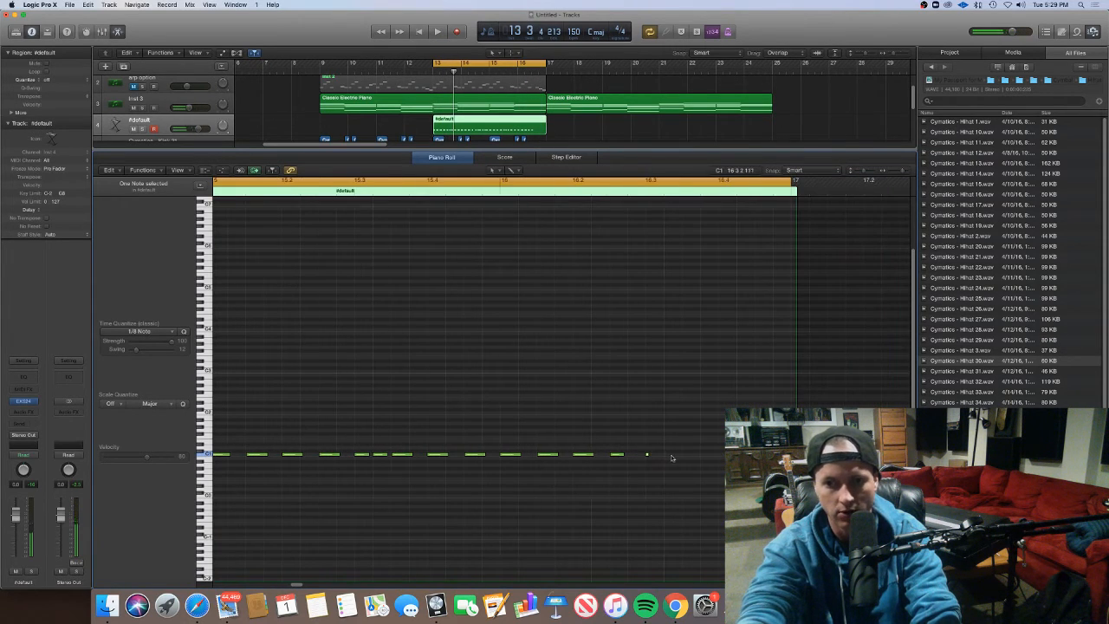
{"action": "left_click_drag", "start_coordinate": [646, 456], "coordinate": [669, 457]}
{"action": "left_click_drag", "start_coordinate": [682, 475], "coordinate": [728, 456]}
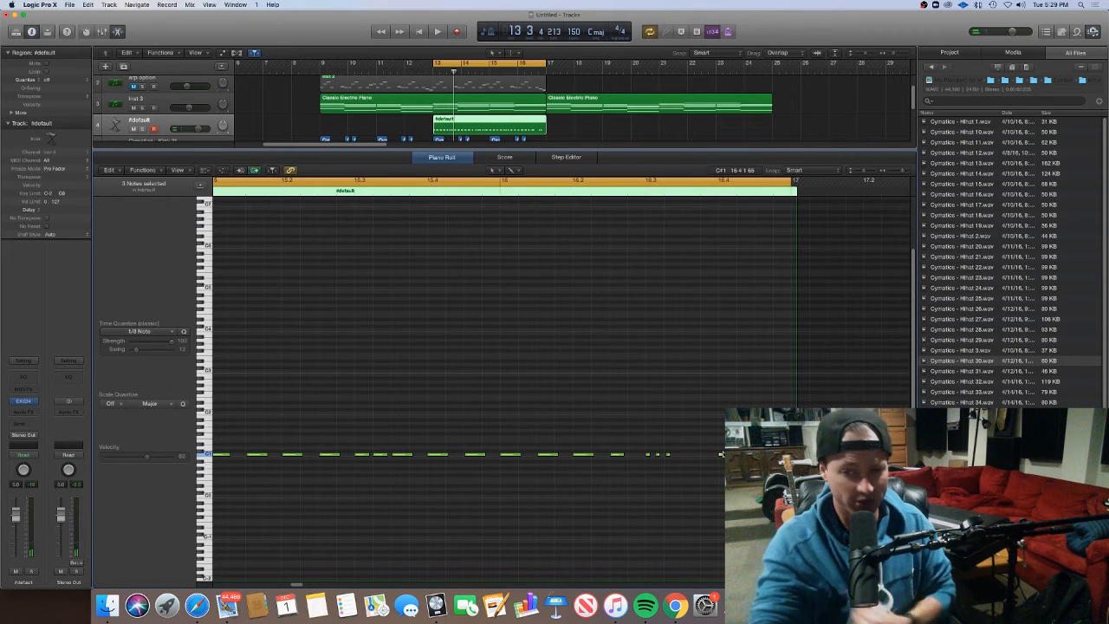
{"action": "key", "text": "space"}
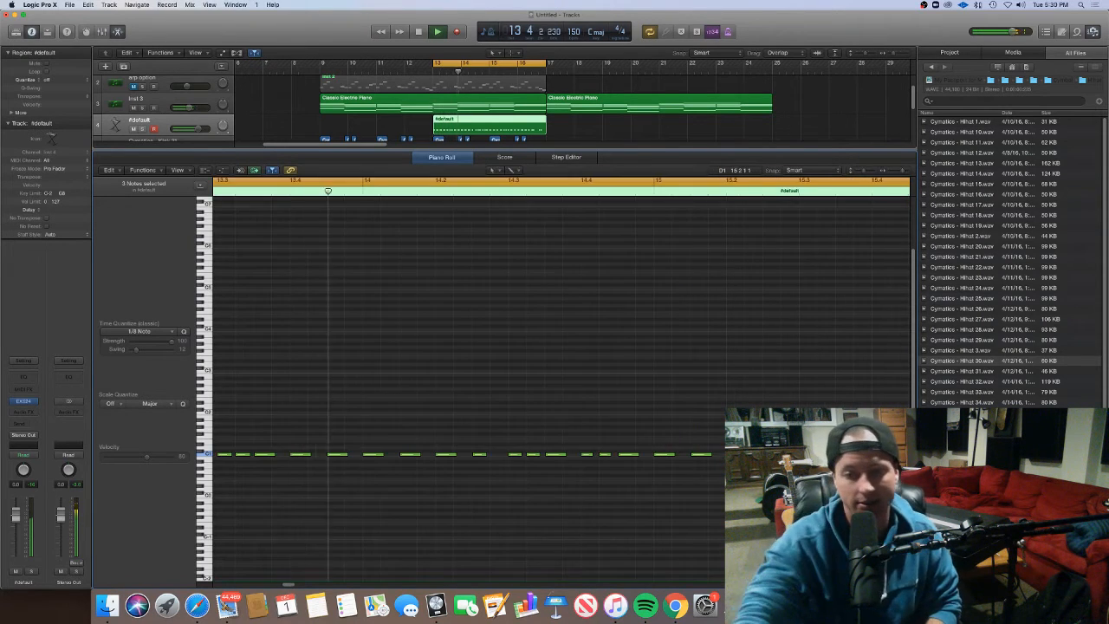
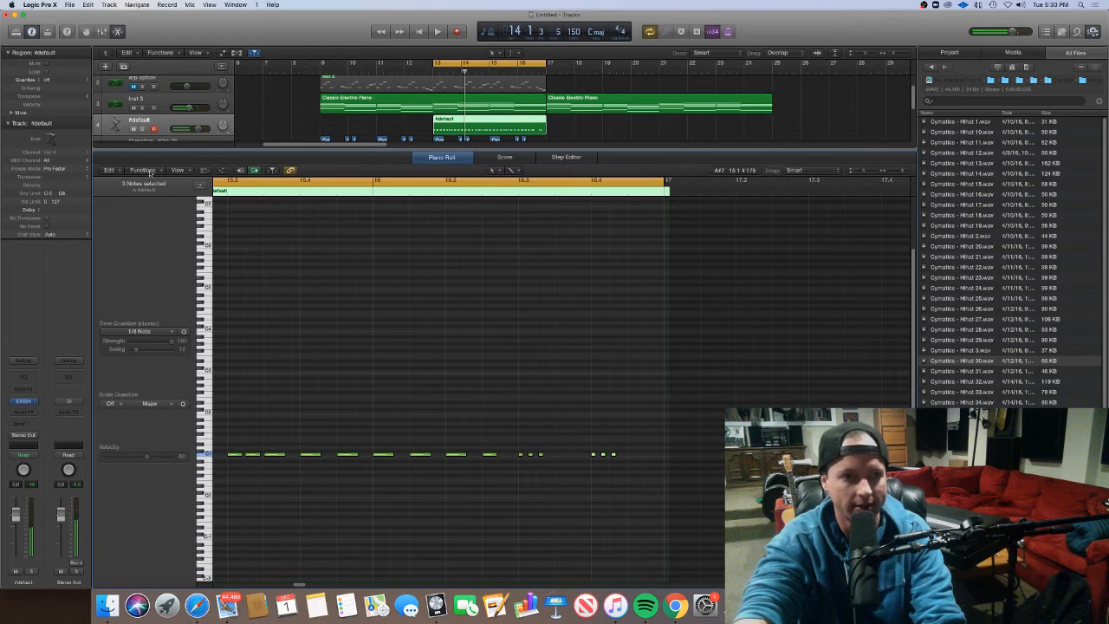
Show the note velocities and ramp them up from mid-bar 15 to about 104 at the end of bar 16, then play
{"action": "left_click", "coordinate": [224, 170]}
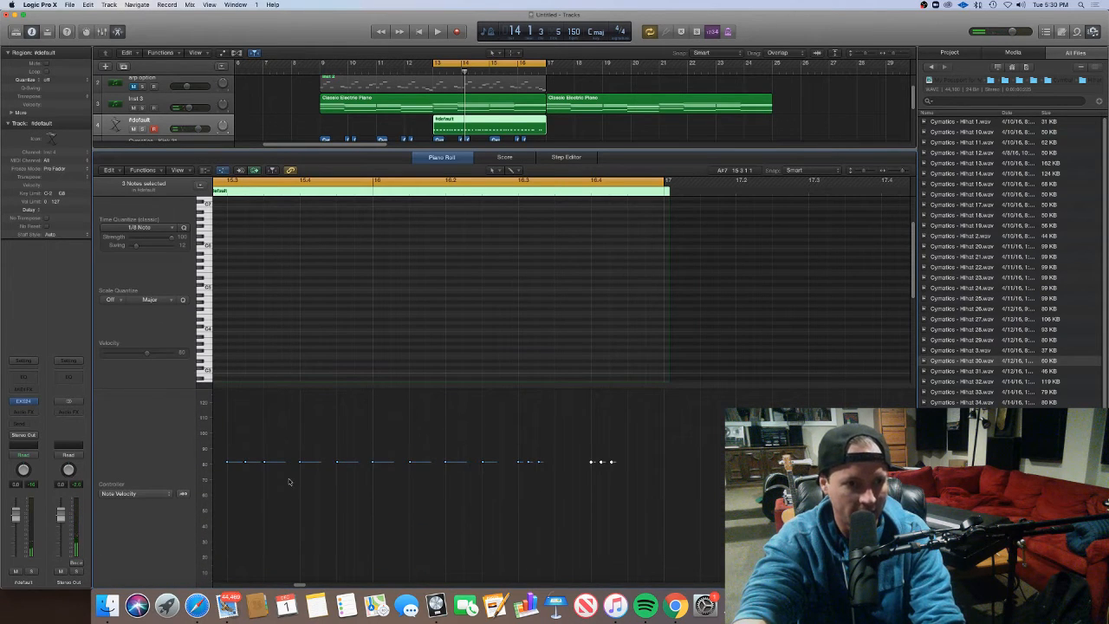
{"action": "scroll", "coordinate": [242, 472], "scroll_direction": "left", "scroll_amount": 10}
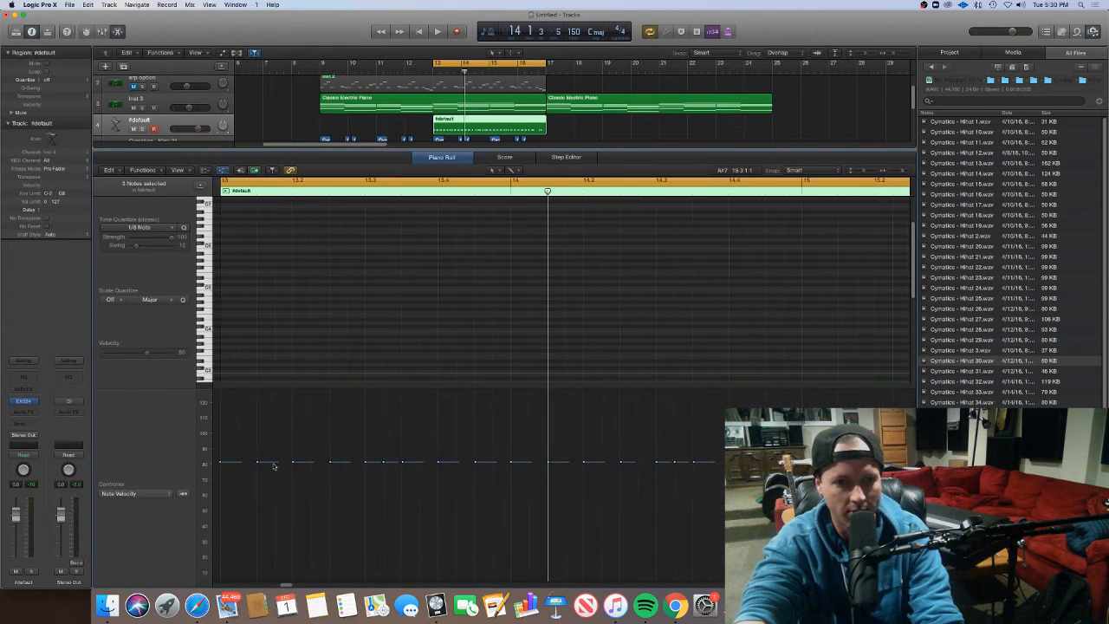
{"action": "scroll", "coordinate": [278, 466], "scroll_direction": "down", "scroll_amount": 8}
{"action": "scroll", "coordinate": [286, 470], "scroll_direction": "up", "scroll_amount": 2}
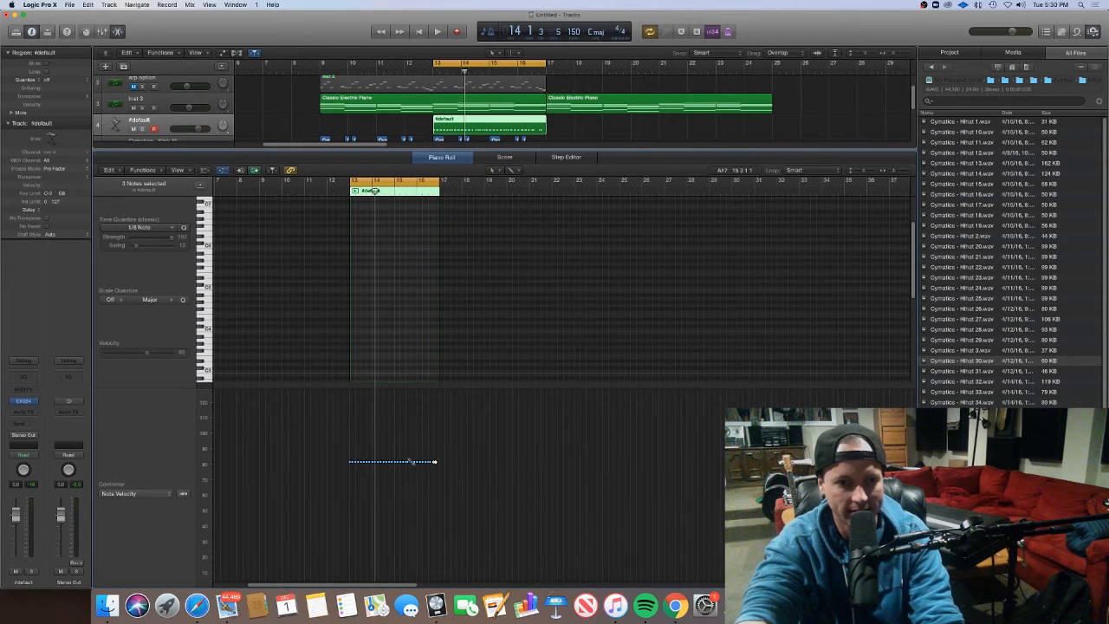
{"action": "mouse_move", "coordinate": [409, 461]}
{"action": "left_mouse_down"}
{"action": "mouse_move", "coordinate": [423, 461]}
{"action": "mouse_move", "coordinate": [435, 427]}
{"action": "left_mouse_up"}
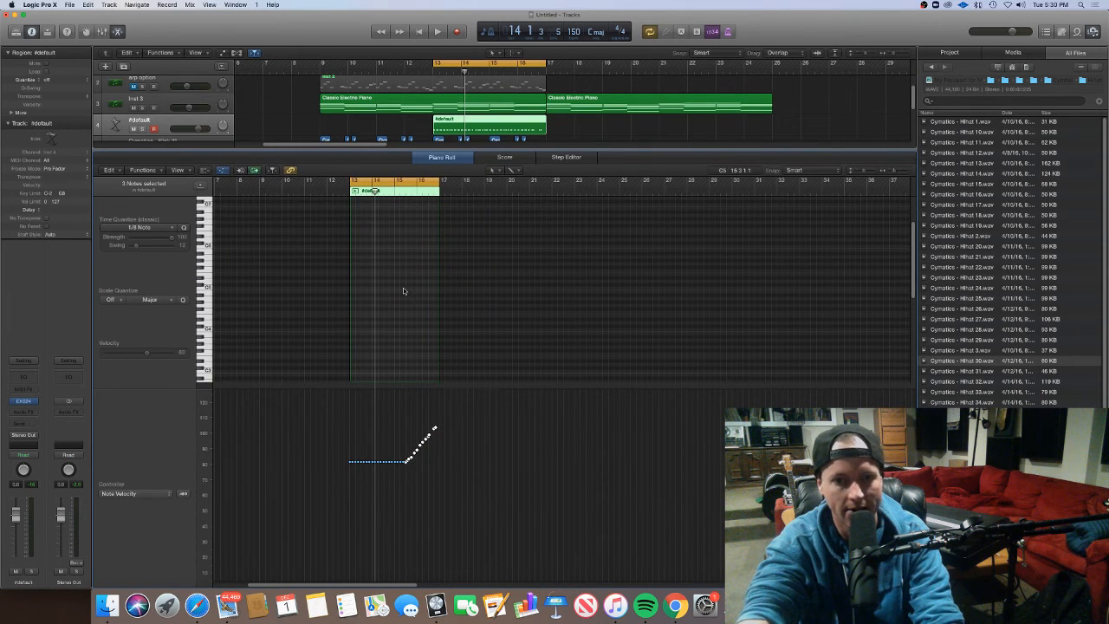
{"action": "key", "text": "space"}
{"action": "scroll", "coordinate": [411, 268], "scroll_direction": "up", "scroll_amount": 3}
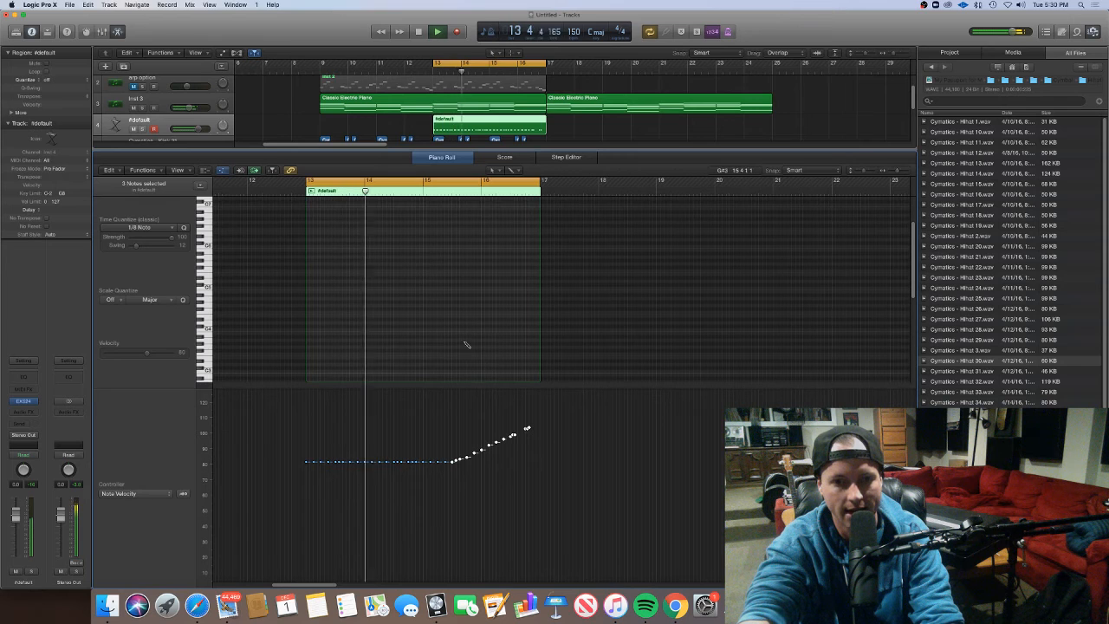
Draw rising velocity ramps starting at about 70 in bars 13 and 14, and set the notes early in bar 16 to about 87
{"action": "mouse_move", "coordinate": [493, 452]}
{"action": "left_mouse_down"}
{"action": "mouse_move", "coordinate": [481, 487]}
{"action": "mouse_move", "coordinate": [485, 470]}
{"action": "left_mouse_up"}
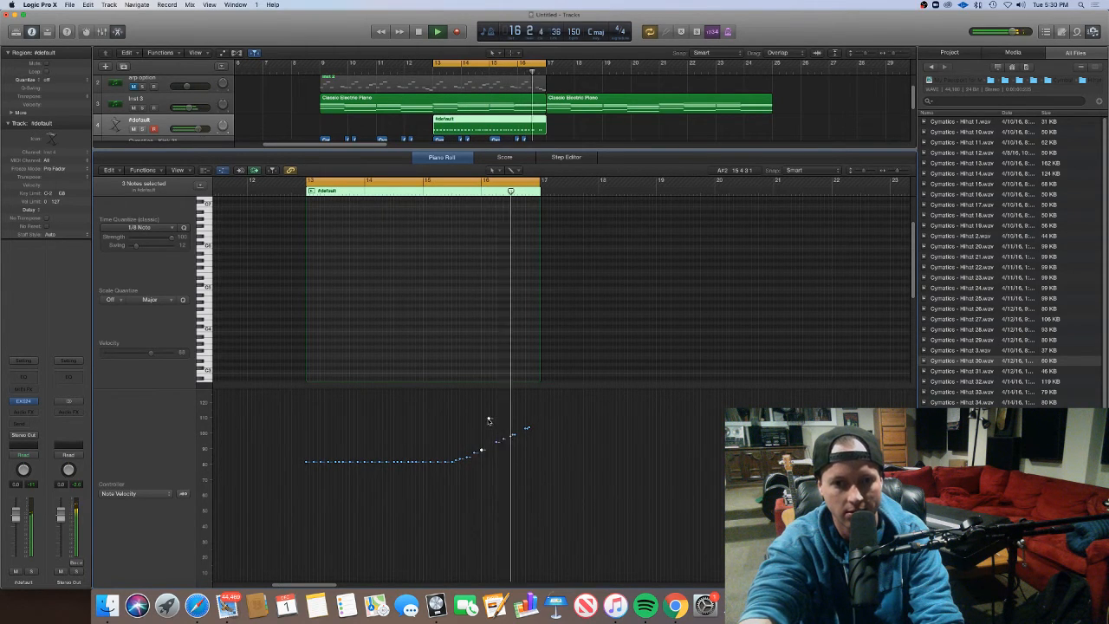
{"action": "mouse_move", "coordinate": [489, 420]}
{"action": "left_mouse_down"}
{"action": "mouse_move", "coordinate": [488, 449]}
{"action": "mouse_move", "coordinate": [488, 423]}
{"action": "left_mouse_up"}
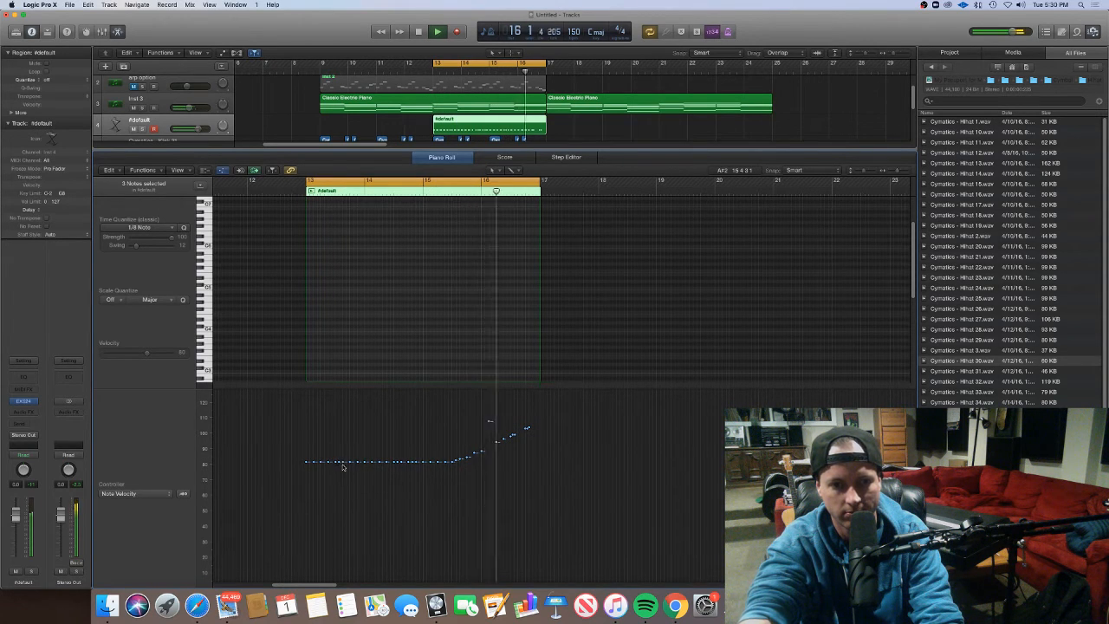
{"action": "left_click_drag", "start_coordinate": [376, 461], "coordinate": [326, 488]}
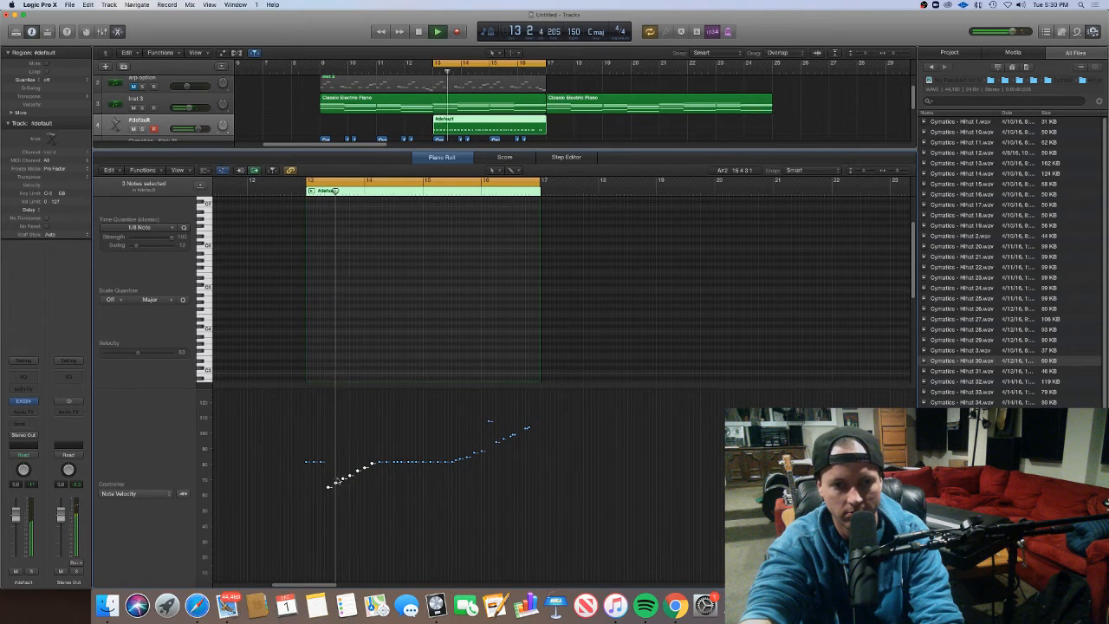
{"action": "left_click_drag", "start_coordinate": [401, 476], "coordinate": [421, 466]}
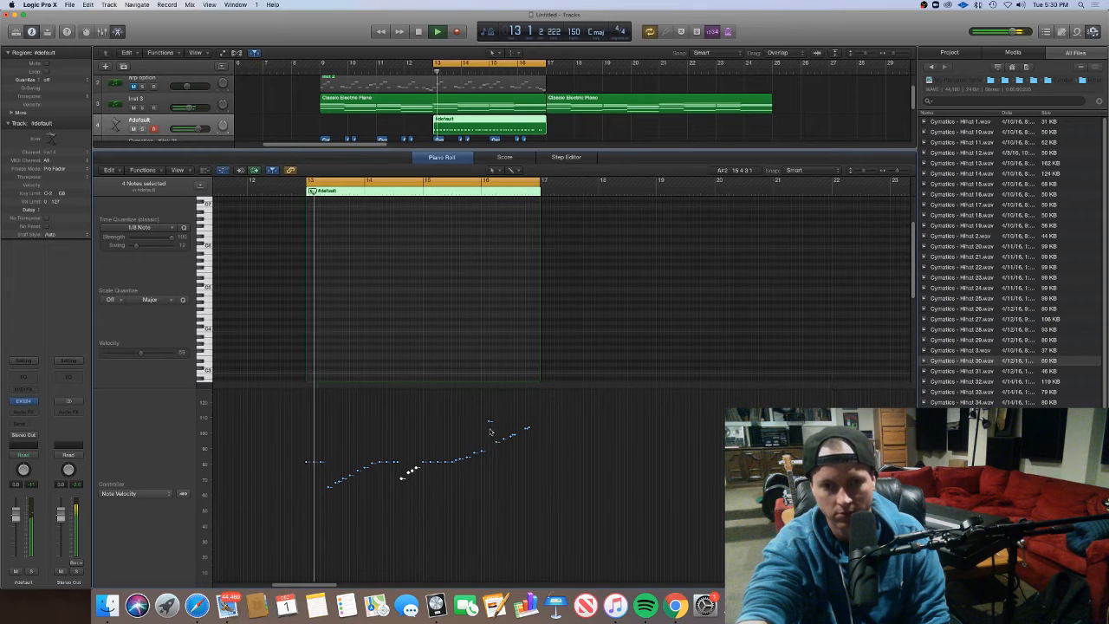
{"action": "left_click_drag", "start_coordinate": [490, 425], "coordinate": [489, 453]}
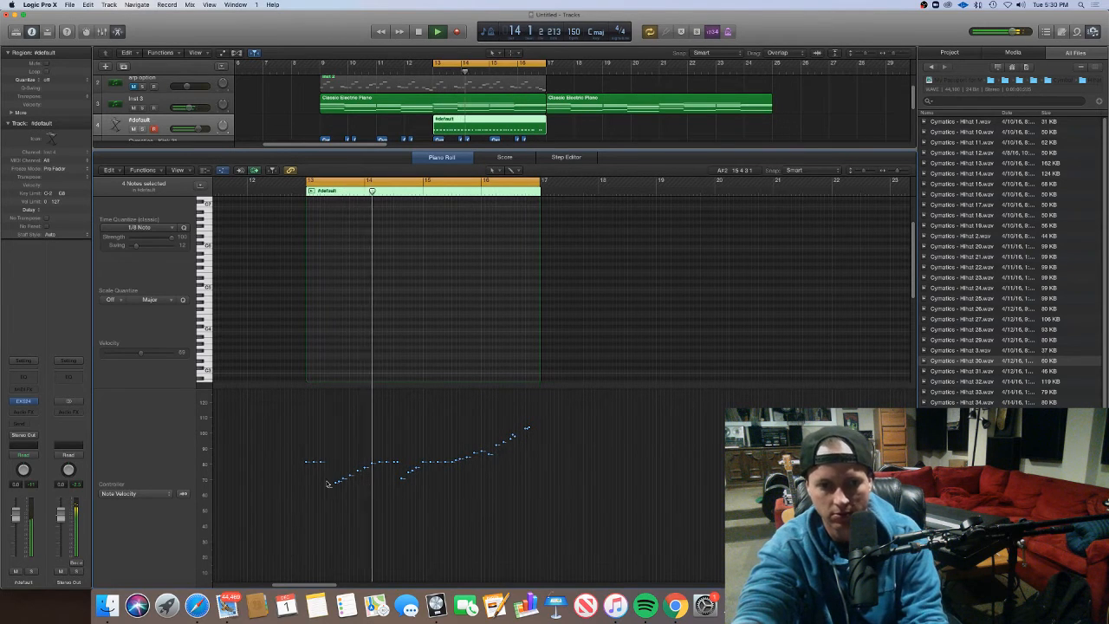
{"action": "mouse_move", "coordinate": [329, 484]}
{"action": "left_mouse_down"}
{"action": "mouse_move", "coordinate": [371, 472]}
{"action": "mouse_move", "coordinate": [320, 480]}
{"action": "left_mouse_up"}
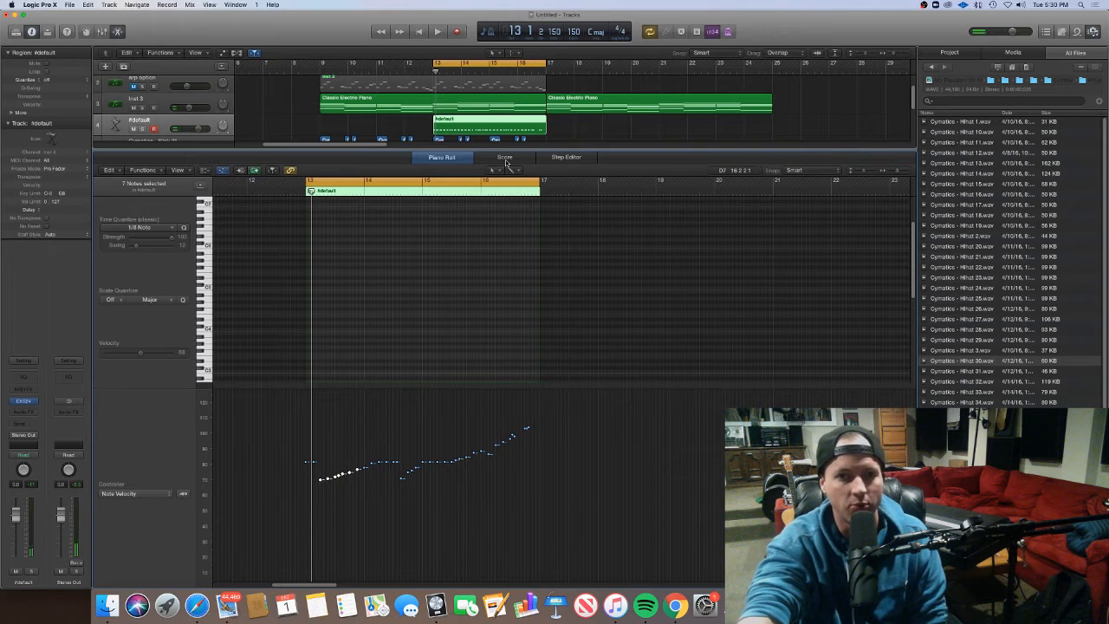
Bring the hi-hat notes into view in the Piano Roll and switch the controller lane from note velocity to Pitch Bend
{"action": "left_click", "coordinate": [505, 157]}
{"action": "left_click", "coordinate": [441, 157]}
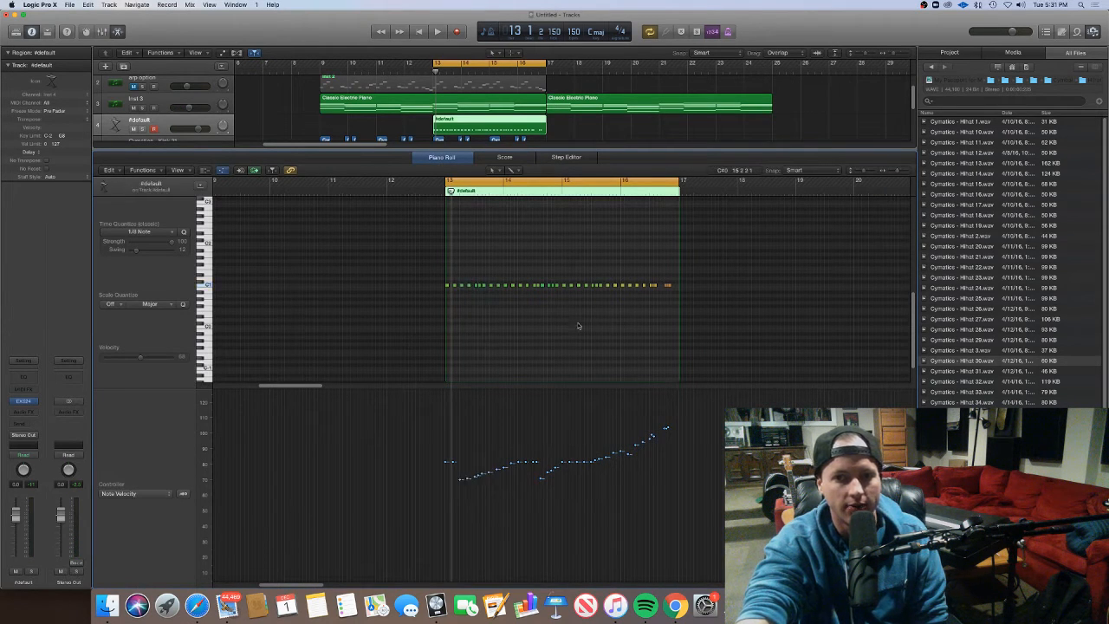
{"action": "left_click_drag", "start_coordinate": [541, 301], "coordinate": [665, 296]}
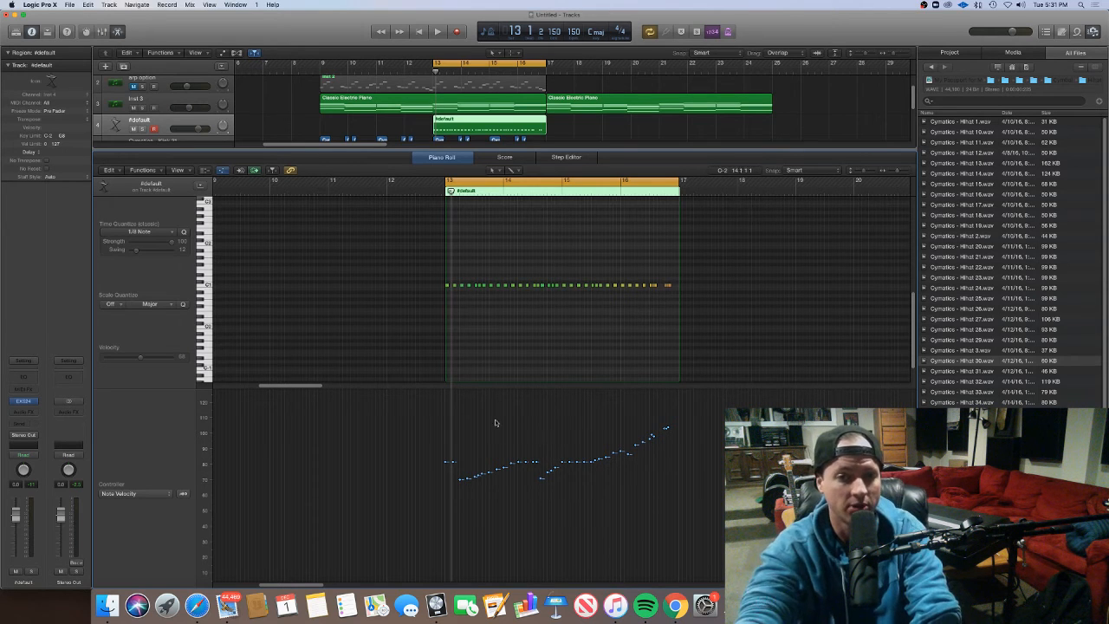
{"action": "left_click", "coordinate": [152, 495]}
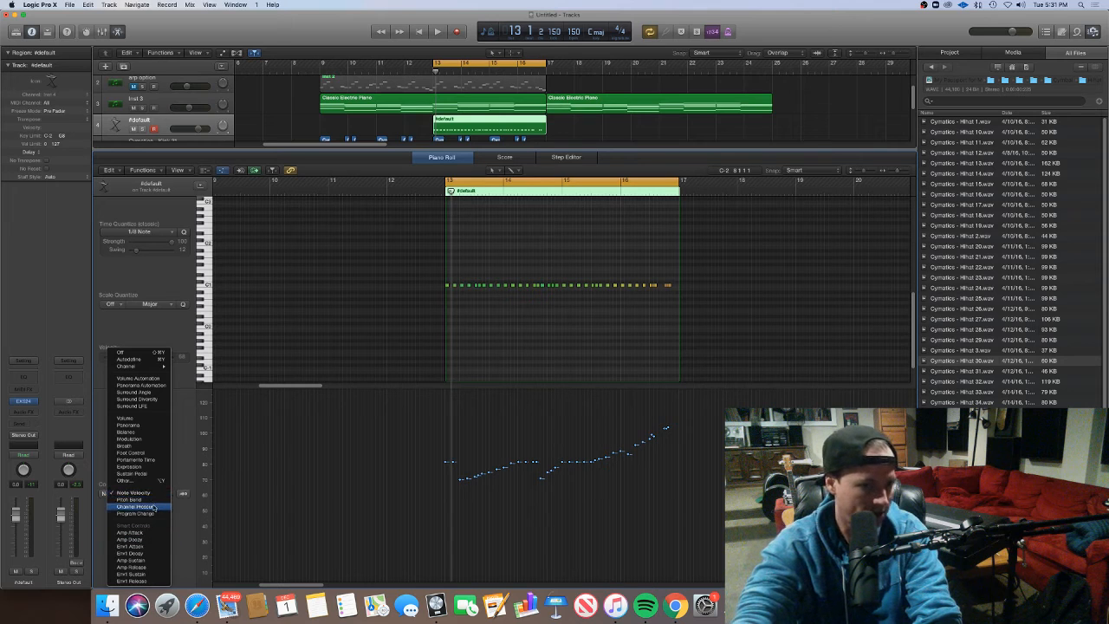
{"action": "left_click", "coordinate": [154, 502]}
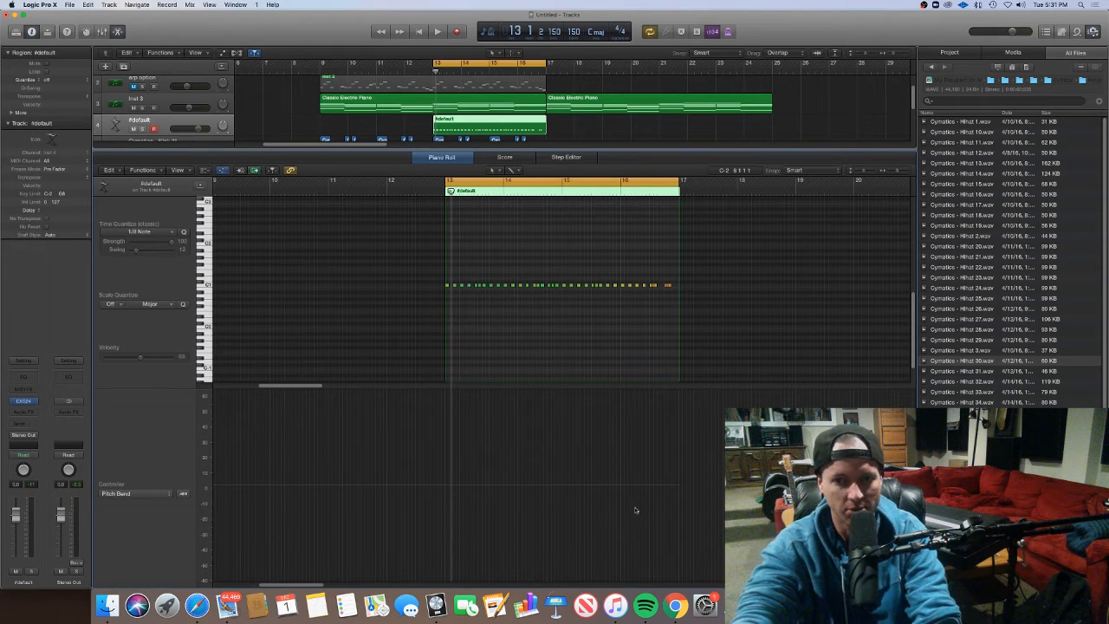
Draw a pitch bend curve held near 0 from bar 13 that drops to -28 around beat 3 of bar 16, then play it
{"action": "left_click", "coordinate": [651, 529]}
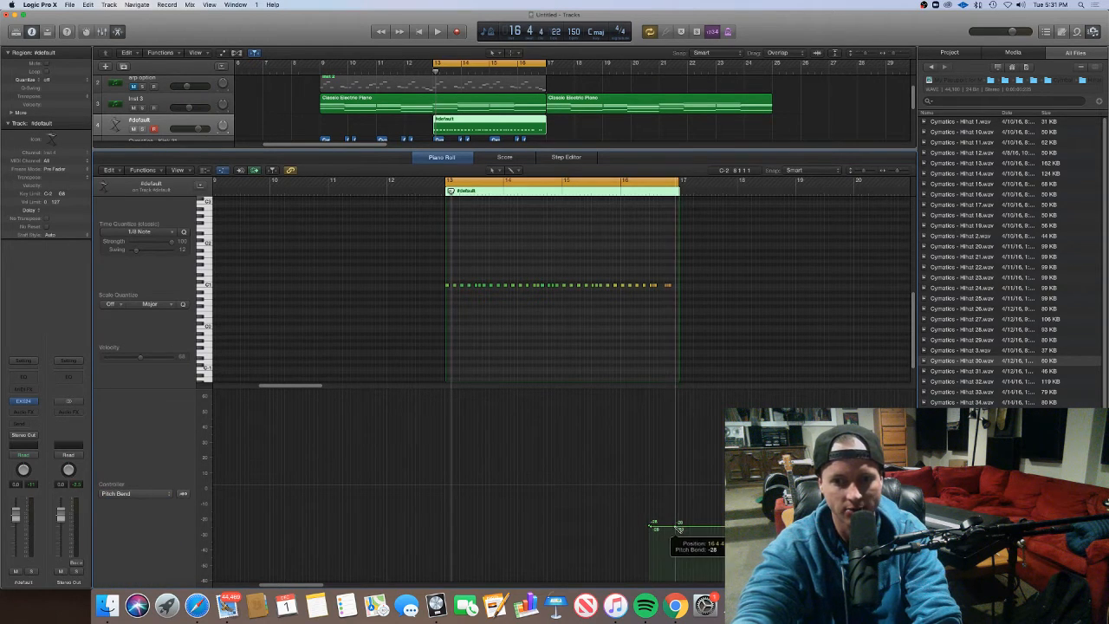
{"action": "left_click_drag", "start_coordinate": [648, 486], "coordinate": [451, 483]}
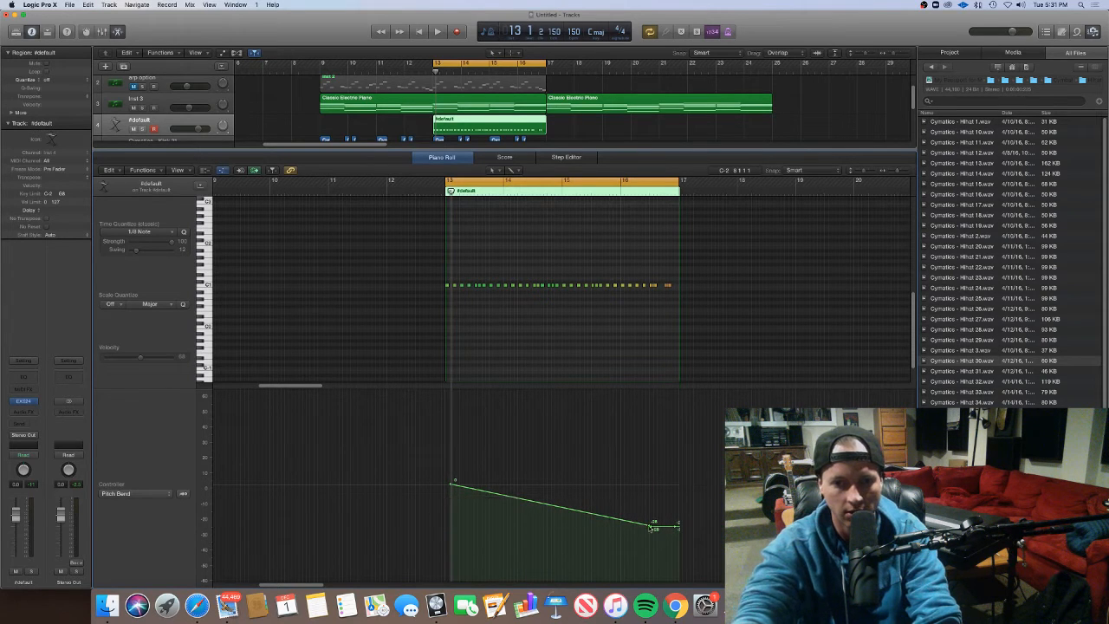
{"action": "left_click_drag", "start_coordinate": [650, 524], "coordinate": [650, 483]}
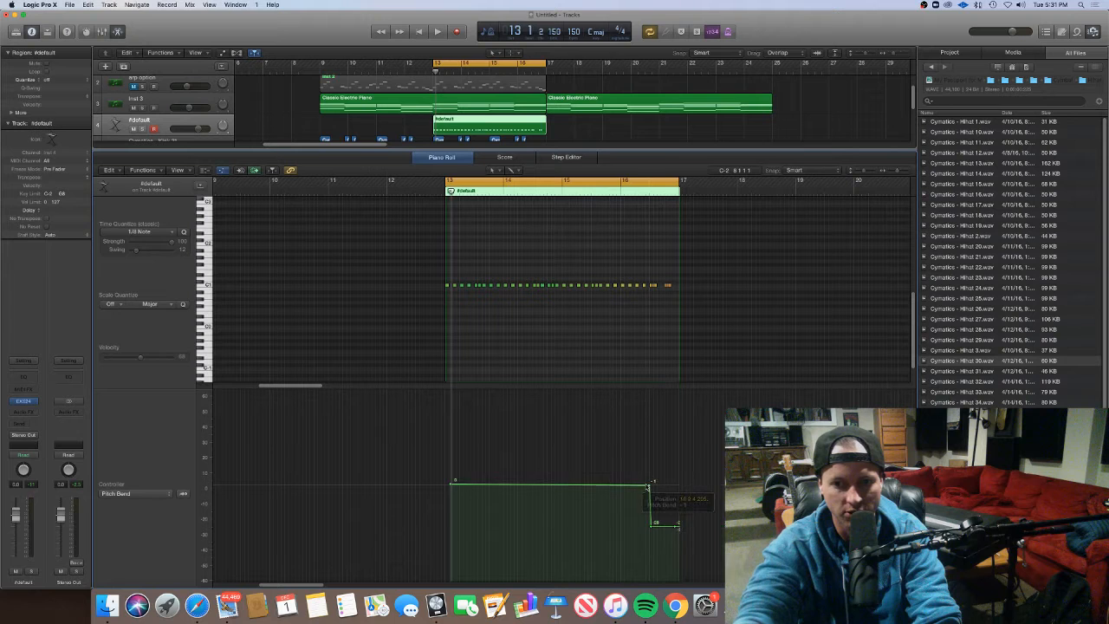
{"action": "key", "text": "space"}
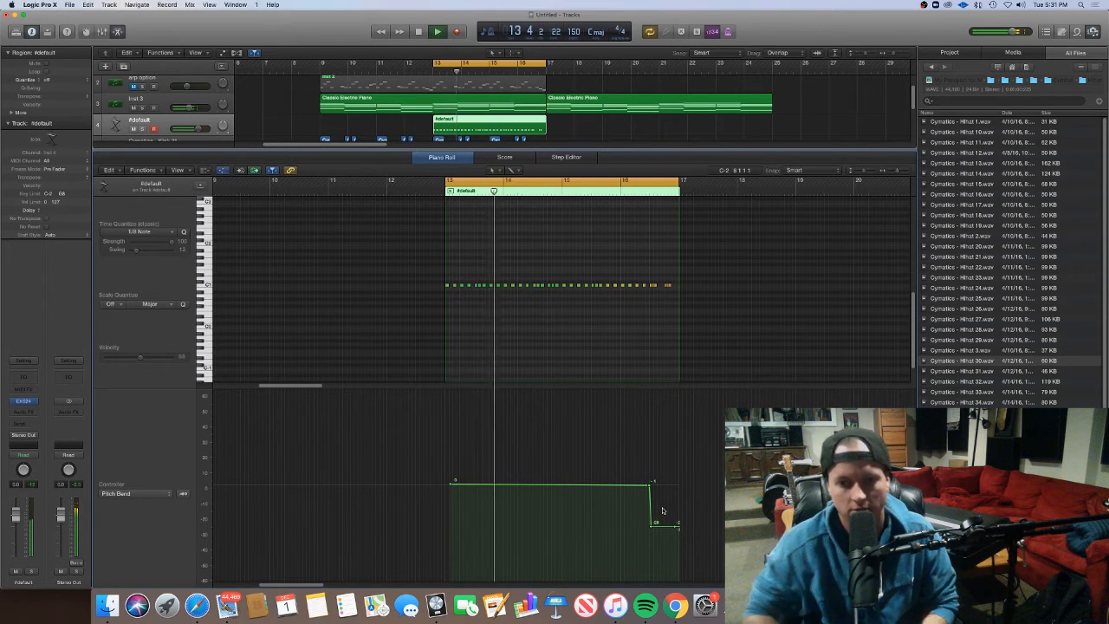
Deepen the pitch bend drop under the closing hi-hat rolls to about -59 and play the result
{"action": "left_click_drag", "start_coordinate": [661, 529], "coordinate": [661, 575]}
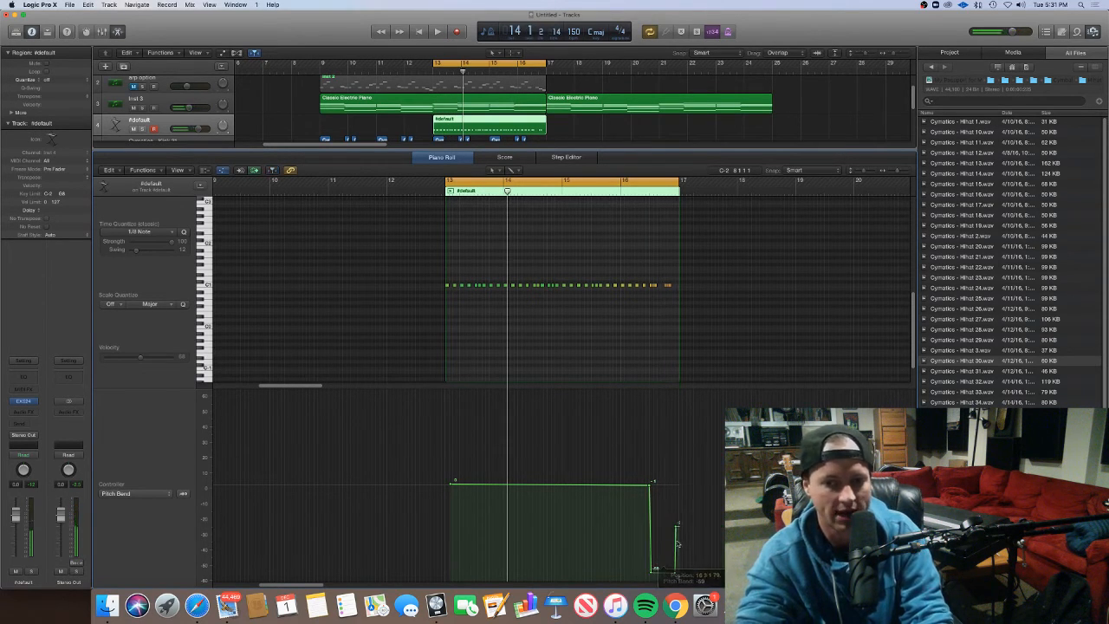
{"action": "key", "text": "space"}
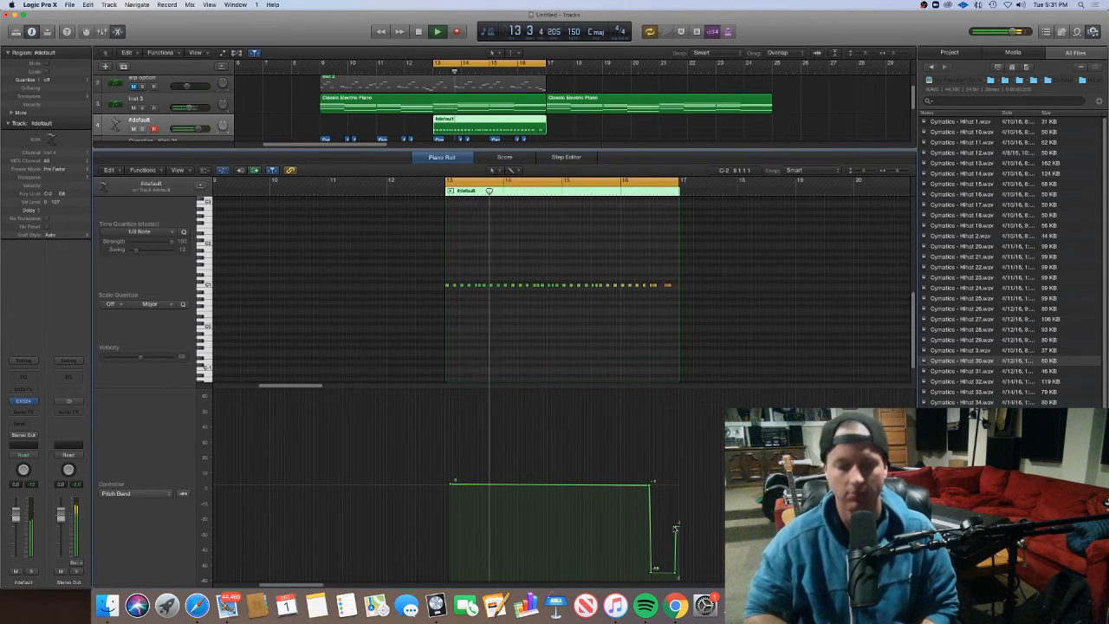
{"action": "key", "text": "space"}
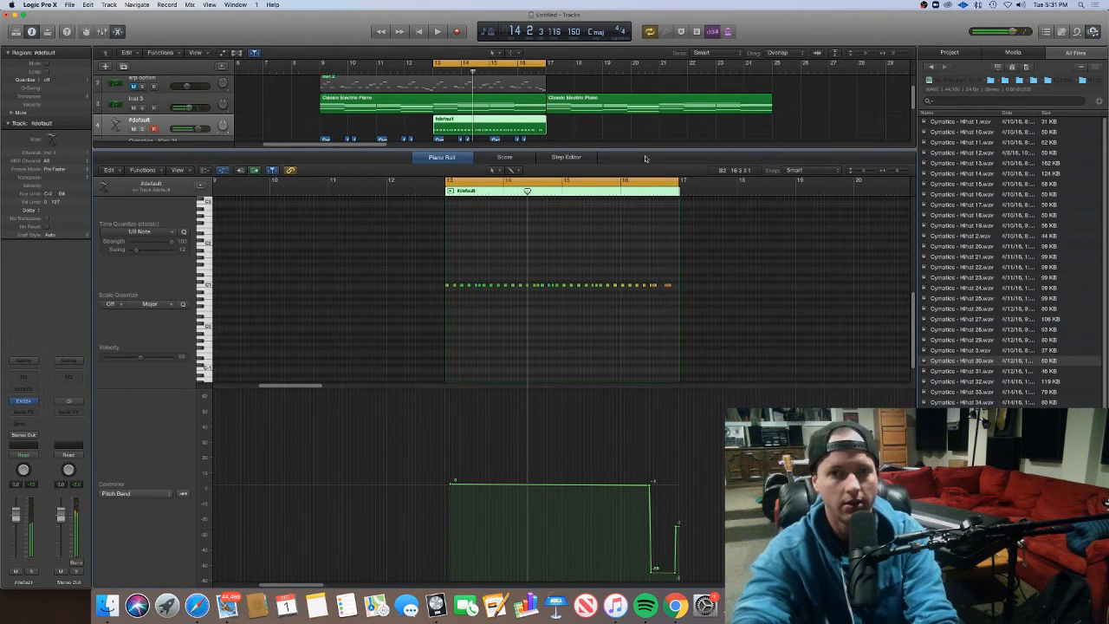
Close the editor and copy the hi-hat, kick and snare patterns onward to fill the arrangement up to bar 25
{"action": "key", "text": "e"}
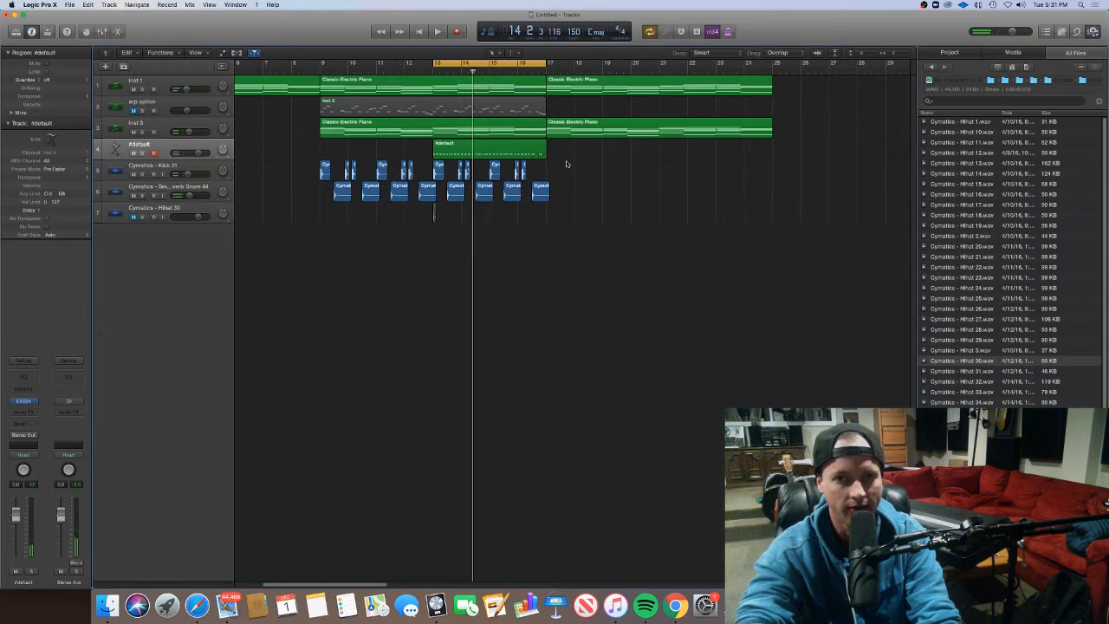
{"action": "left_click_drag", "start_coordinate": [623, 194], "coordinate": [725, 162]}
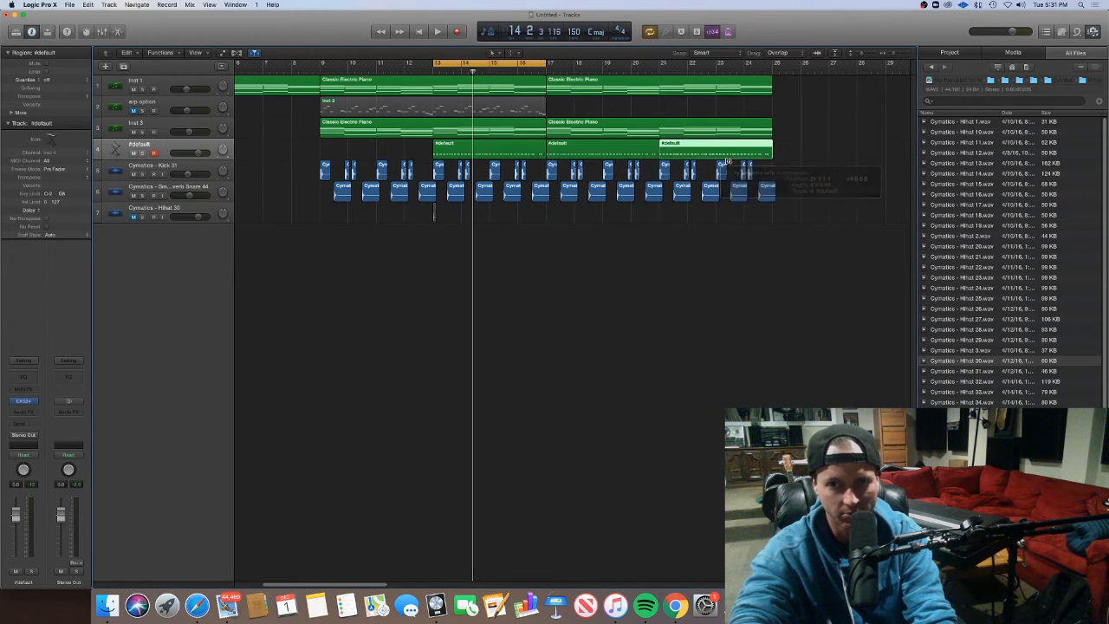
Extend the cycle range to span bars 1 to 29 and play the arrangement from the start
{"action": "key", "text": "super+Left"}
{"action": "key", "text": "super+Left"}
{"action": "key", "text": "super+Left"}
{"action": "left_click_drag", "start_coordinate": [338, 63], "coordinate": [239, 65]}
{"action": "left_click_drag", "start_coordinate": [337, 63], "coordinate": [471, 64]}
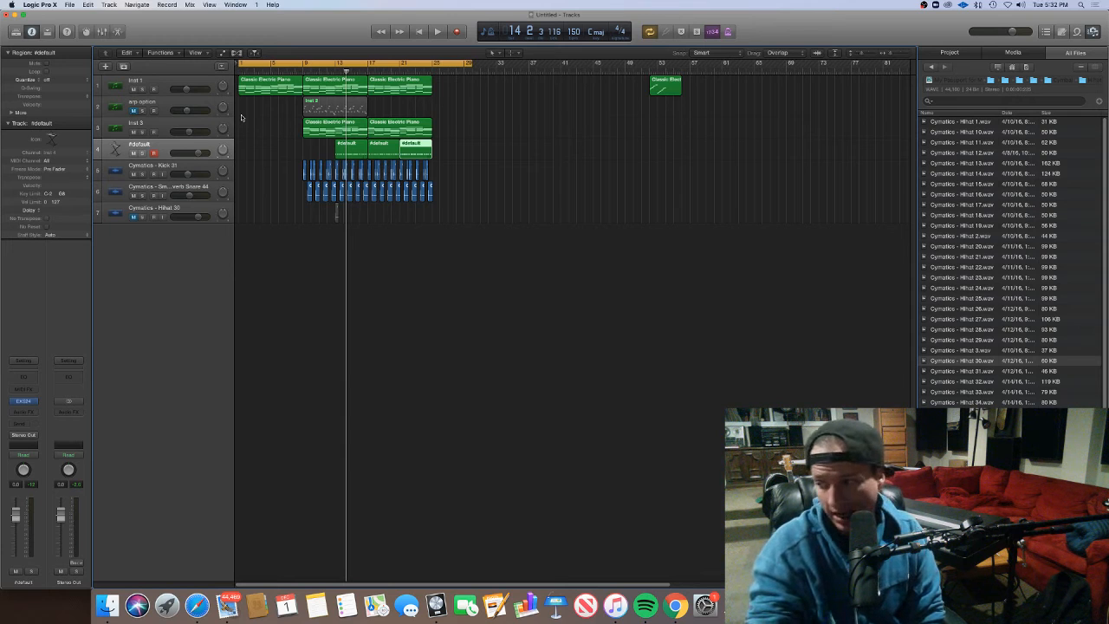
{"action": "key", "text": "space"}
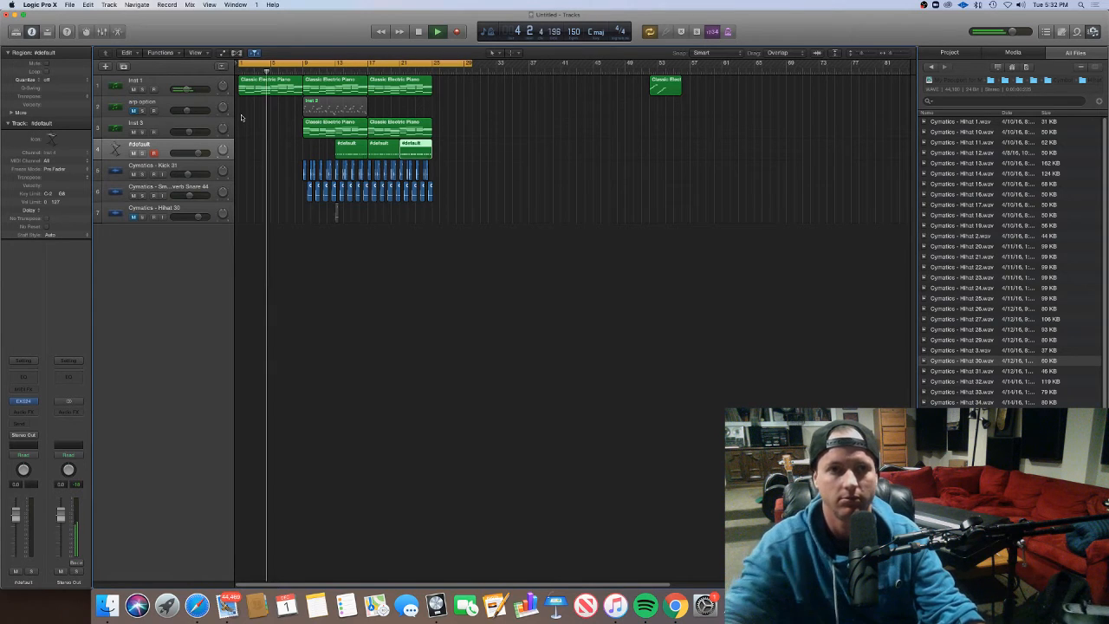
Split the Inst 3 region at bar 13, copy its second half to bar 5, and select the Inst 3 track
{"action": "double_click", "coordinate": [335, 137], "text": "super"}
{"action": "left_click_drag", "start_coordinate": [348, 133], "coordinate": [282, 128]}
{"action": "left_click", "coordinate": [176, 128]}
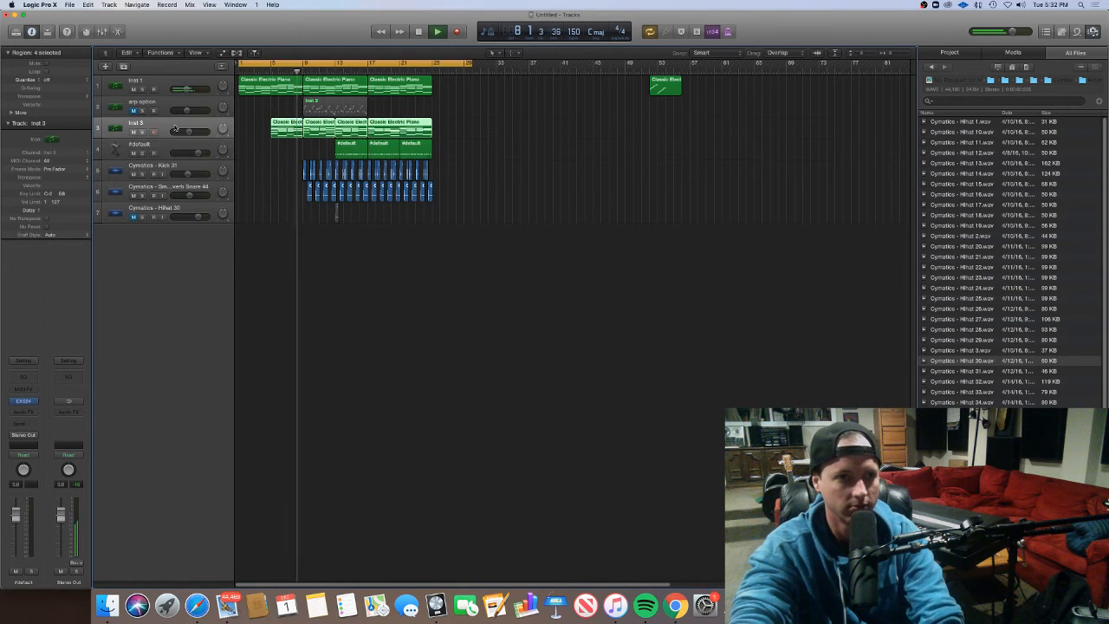
Add a Channel EQ to Inst 3 and automate its High Cut Frequency low before bar 9 and higher from there on
{"action": "left_click", "coordinate": [34, 364]}
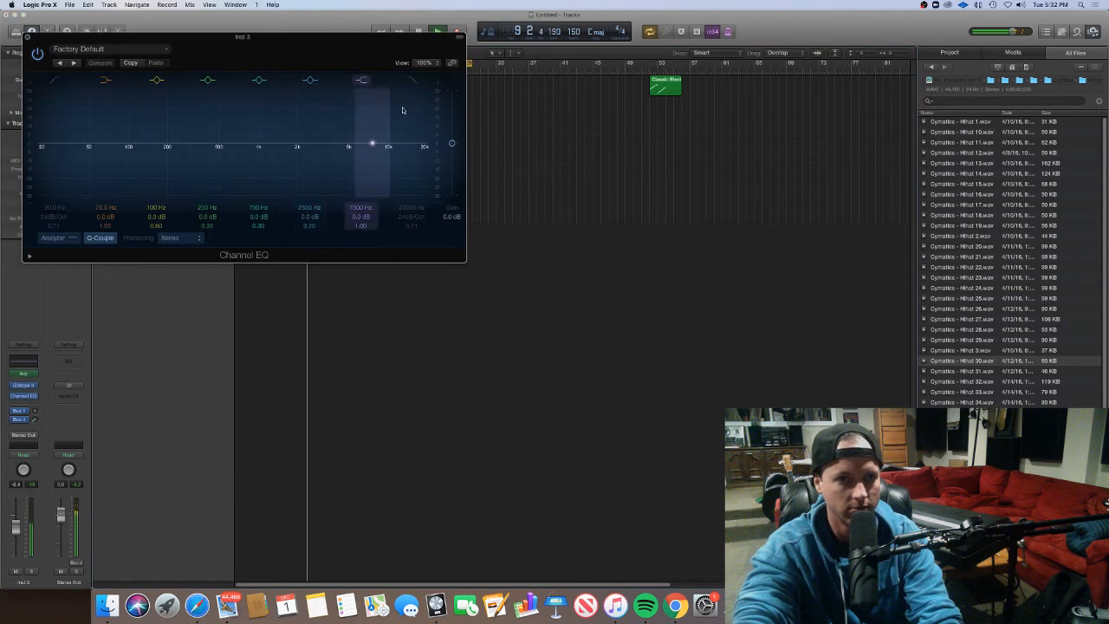
{"action": "left_click_drag", "start_coordinate": [416, 38], "coordinate": [919, 104]}
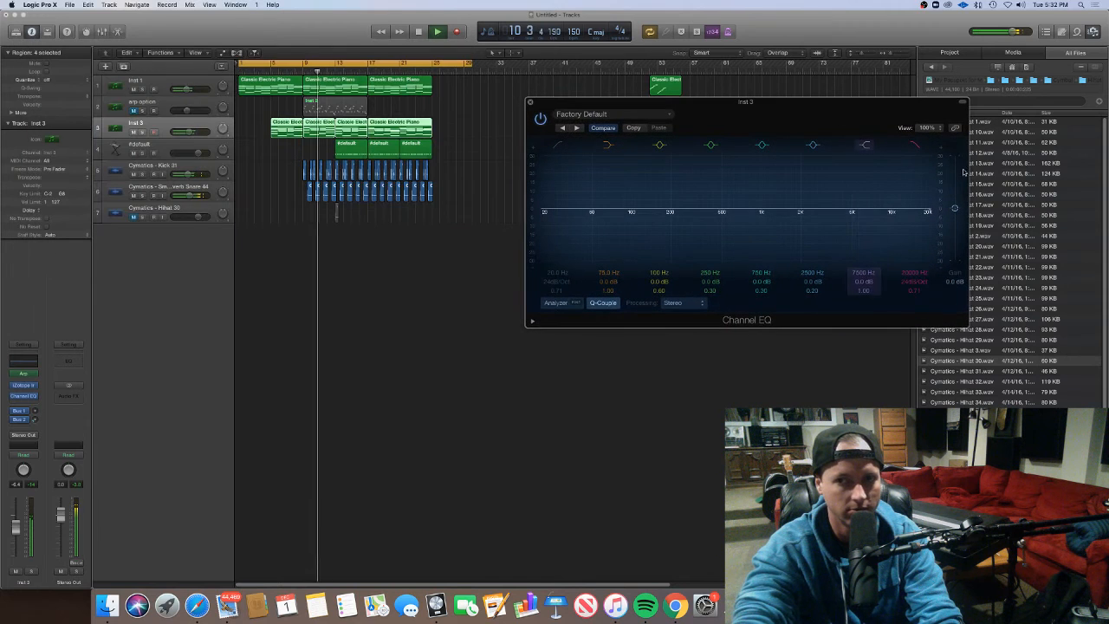
{"action": "key", "text": "a"}
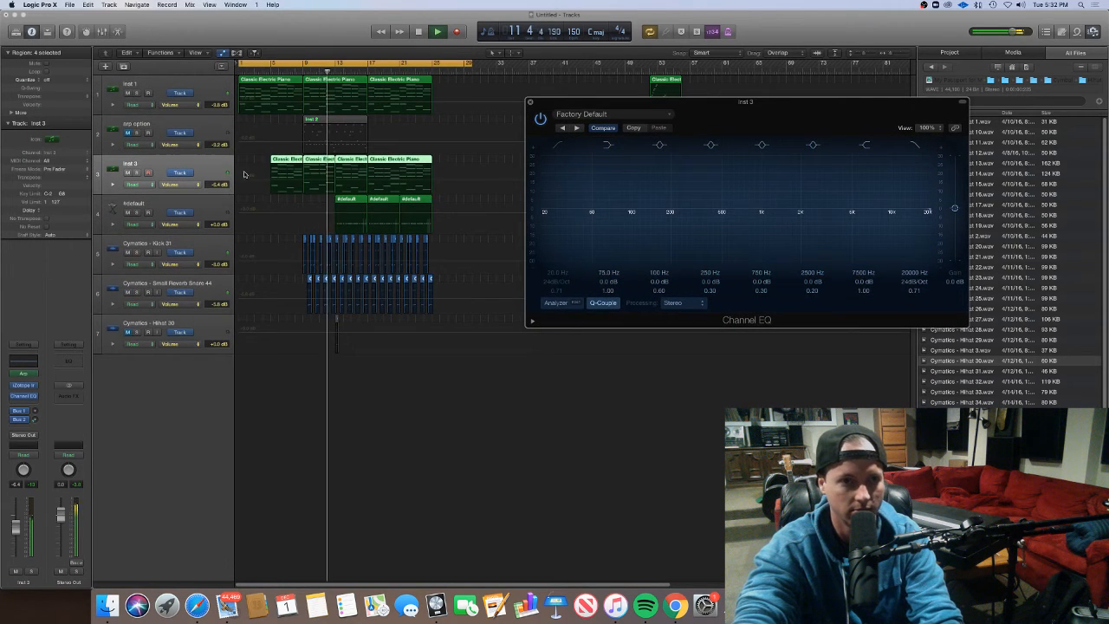
{"action": "left_click", "coordinate": [170, 184]}
{"action": "mouse_move", "coordinate": [213, 162]}
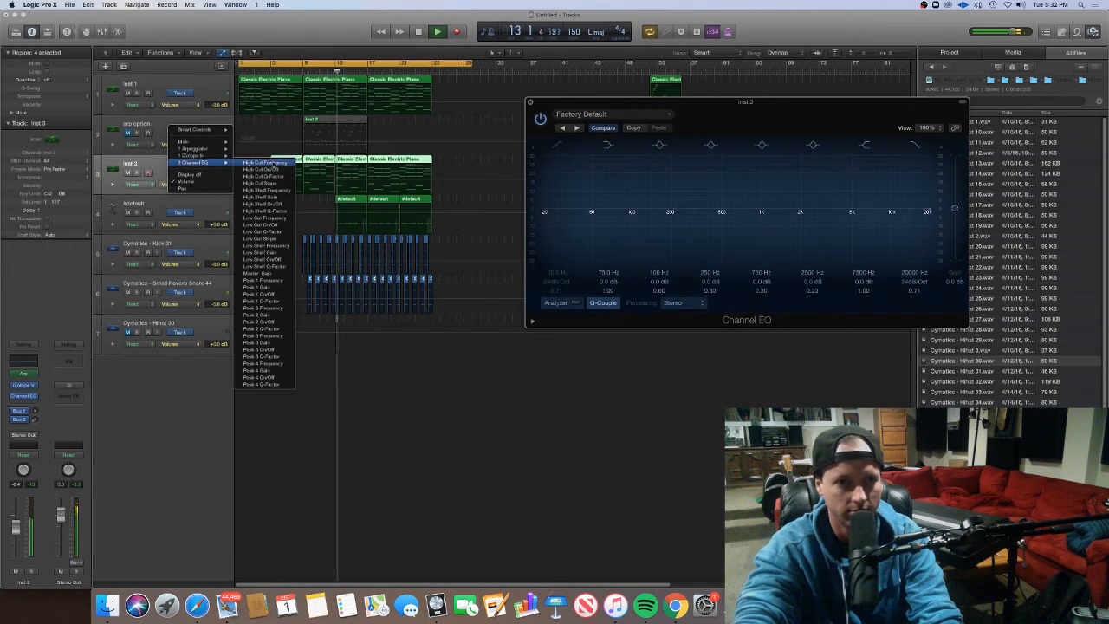
{"action": "left_click", "coordinate": [276, 163]}
{"action": "left_click_drag", "start_coordinate": [290, 165], "coordinate": [320, 173]}
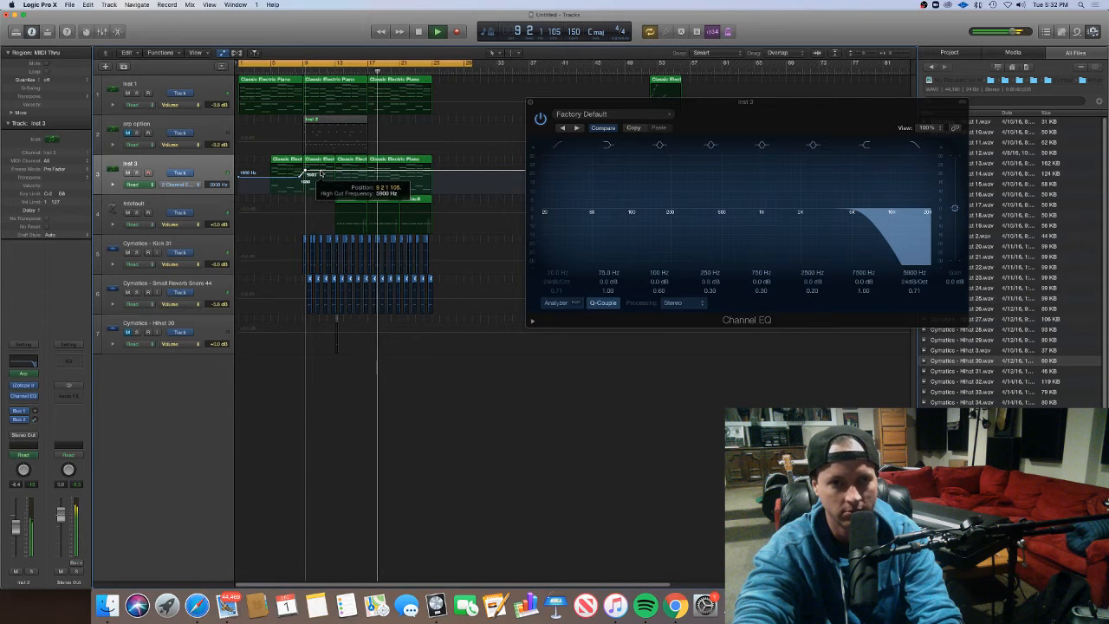
{"action": "left_click", "coordinate": [530, 103]}
{"action": "key", "text": "a"}
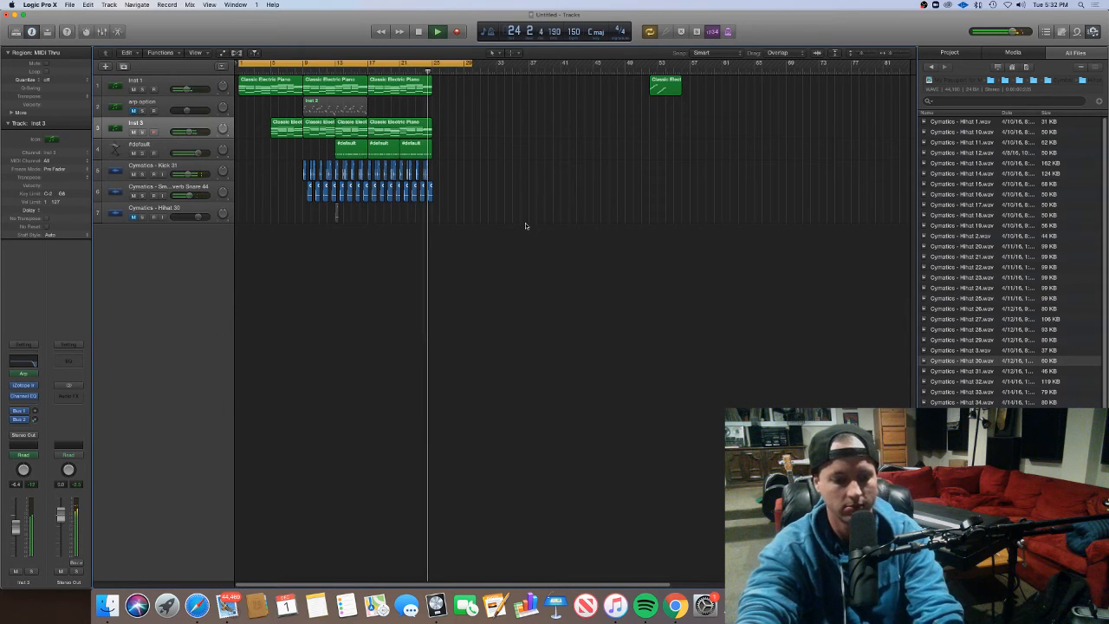
Stop playback and set the cycle range to bars 9 to 25
{"action": "scroll", "coordinate": [294, 95], "scroll_direction": "down", "scroll_amount": 5}
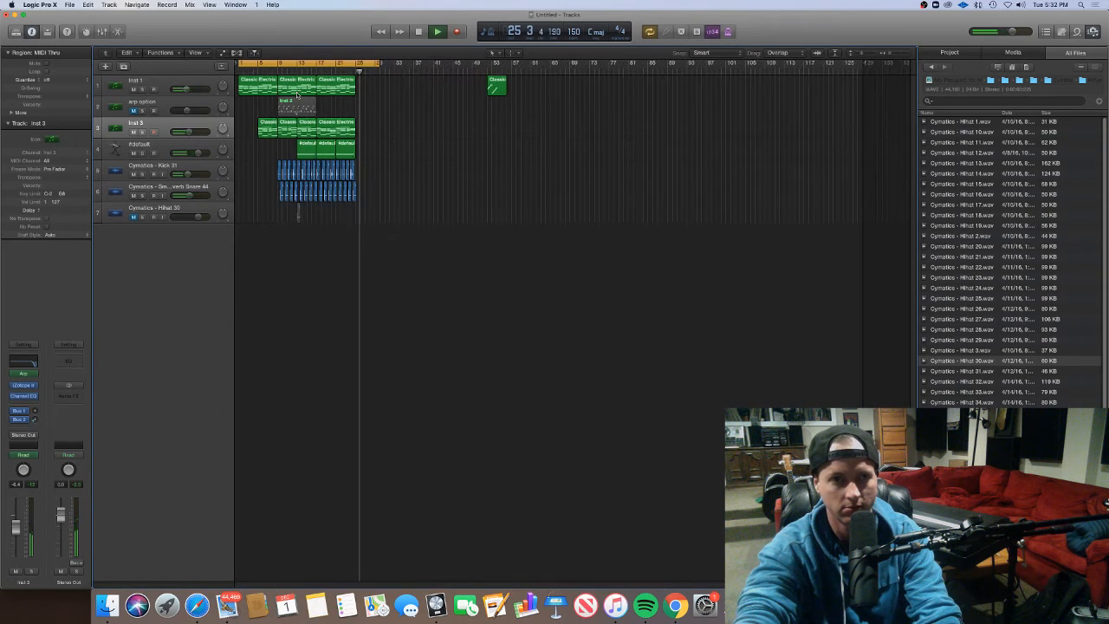
{"action": "key", "text": "space"}
{"action": "left_click", "coordinate": [346, 64]}
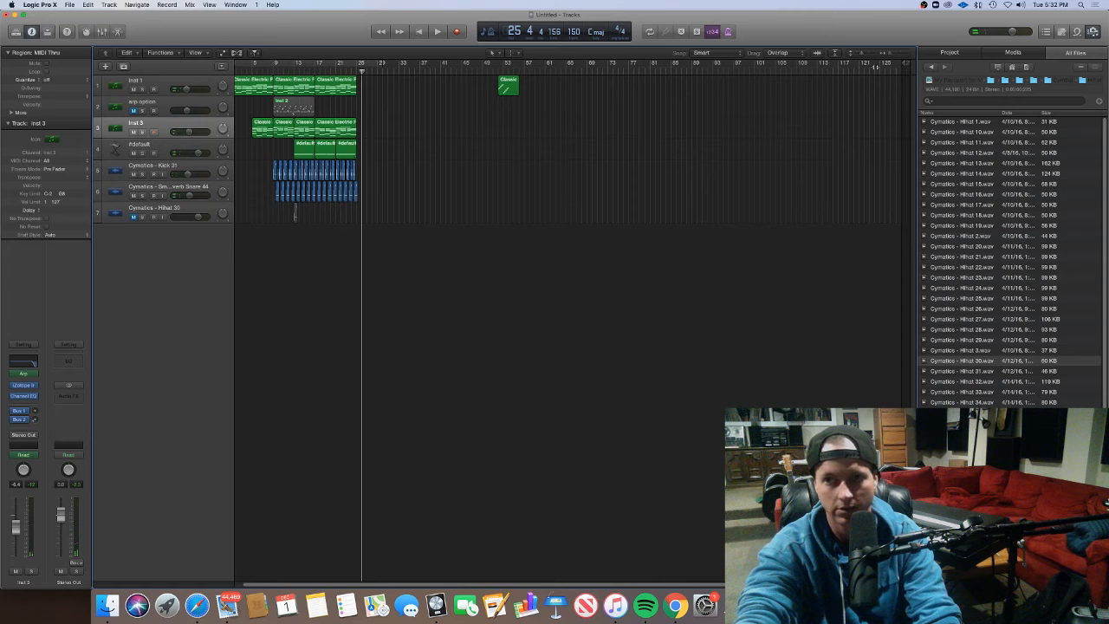
{"action": "left_click_drag", "start_coordinate": [856, 53], "coordinate": [864, 54]}
{"action": "scroll", "coordinate": [658, 189], "scroll_direction": "up", "scroll_amount": 3}
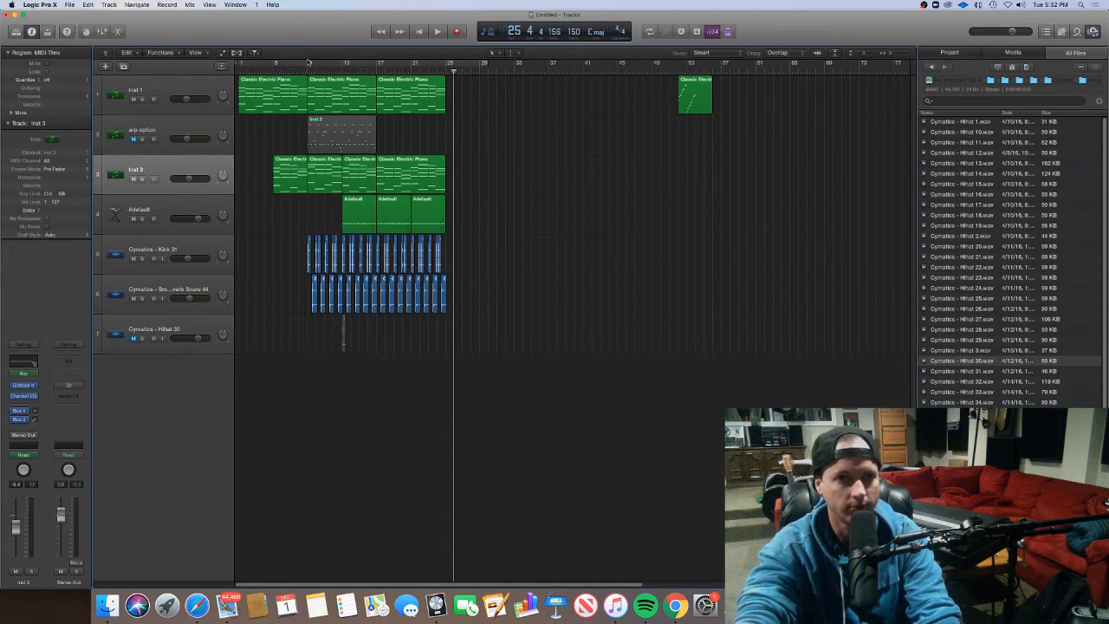
{"action": "left_click_drag", "start_coordinate": [309, 63], "coordinate": [447, 63]}
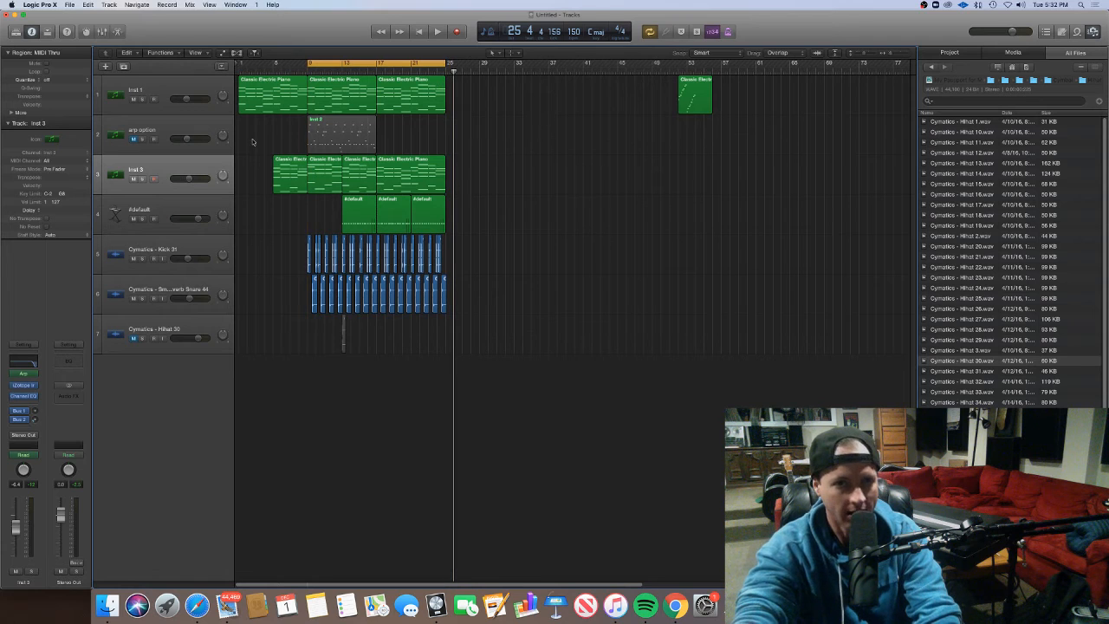
Select the Inst 3 track and create one new software instrument track with Xfer Records Serum in stereo
{"action": "left_click", "coordinate": [198, 169]}
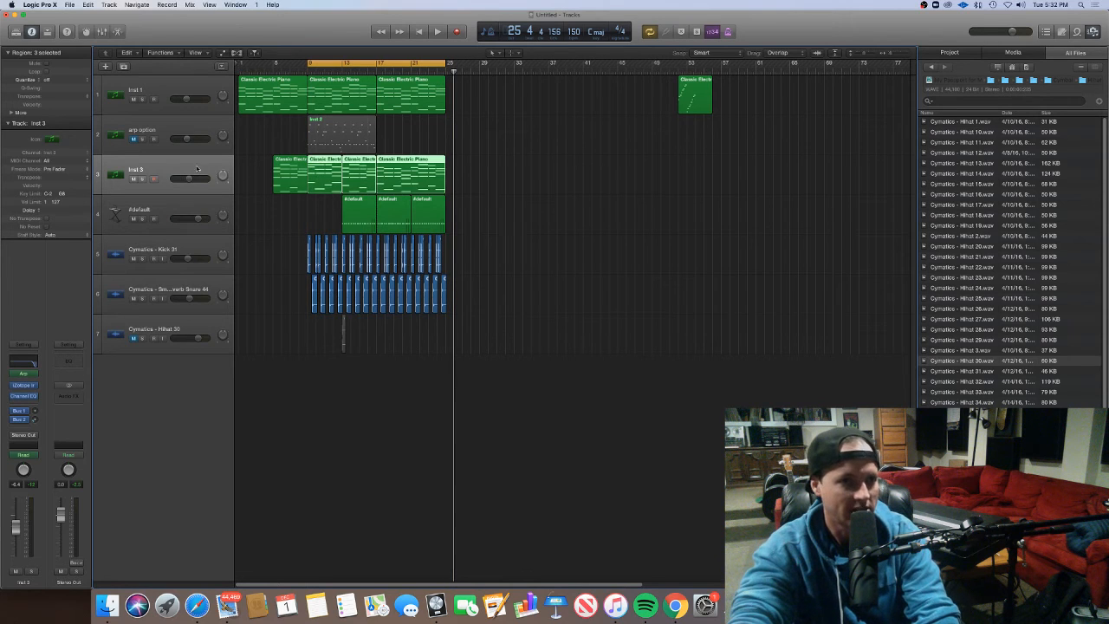
{"action": "left_click", "coordinate": [104, 67]}
{"action": "left_click", "coordinate": [468, 105]}
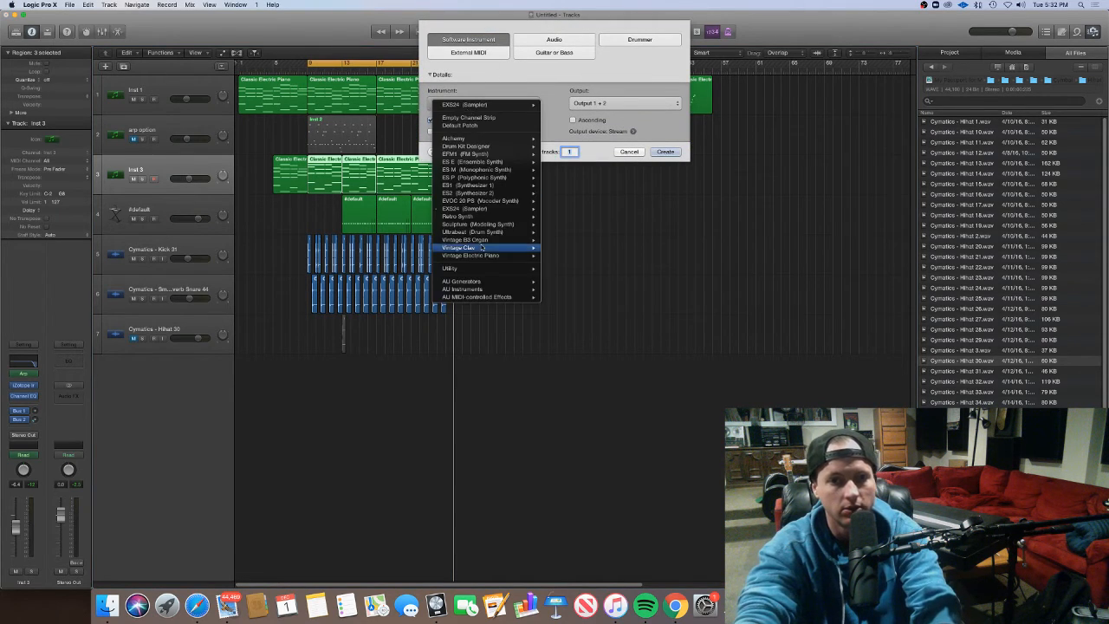
{"action": "mouse_move", "coordinate": [472, 289]}
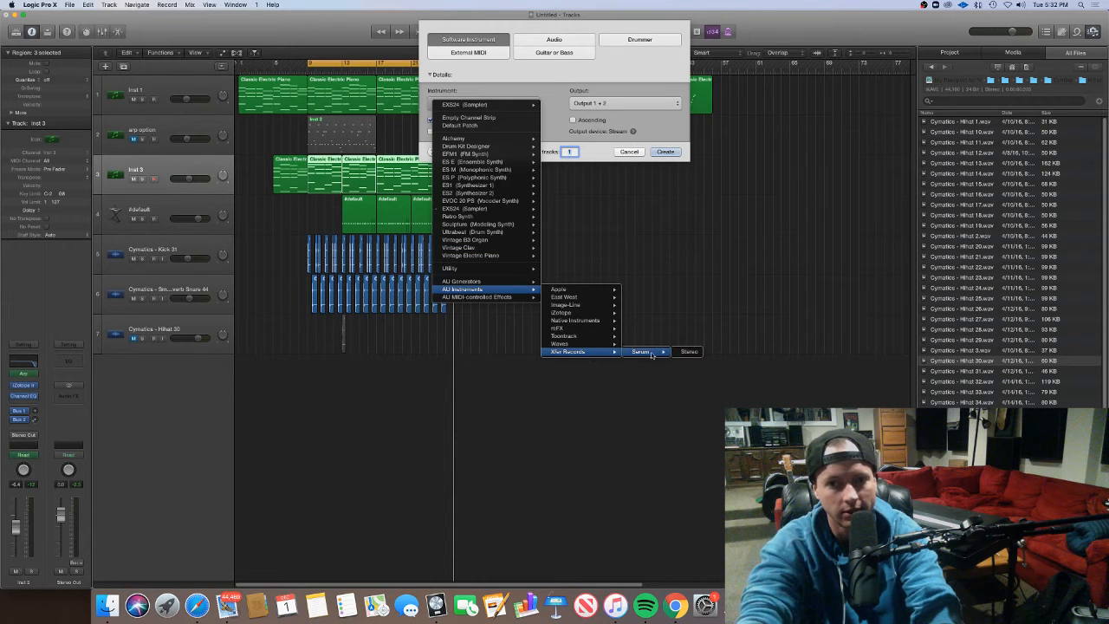
{"action": "left_click", "coordinate": [675, 352]}
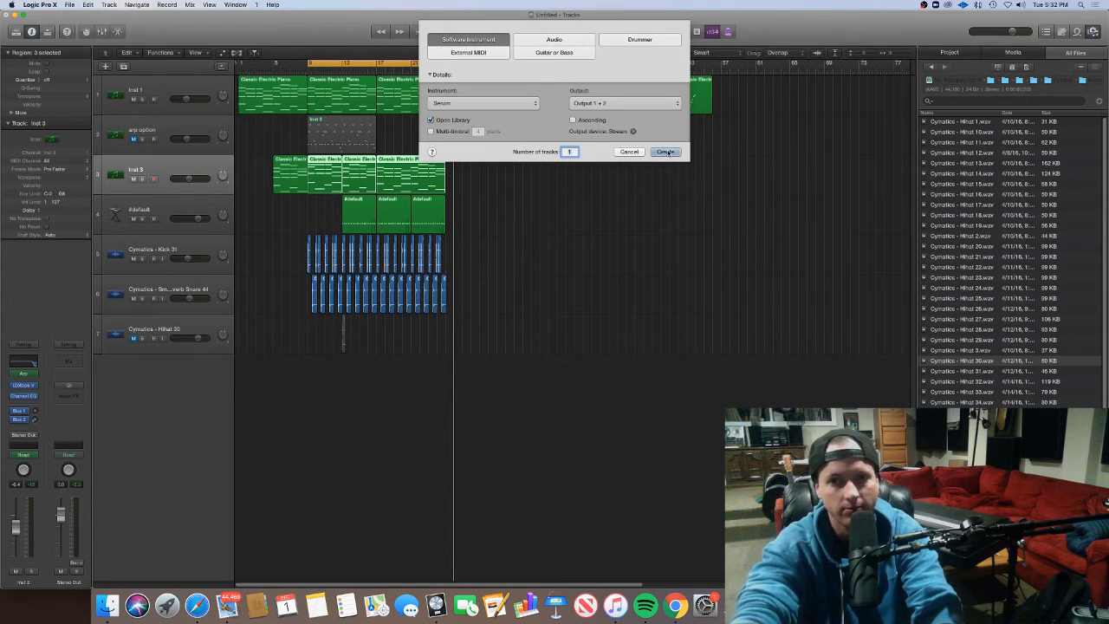
{"action": "left_click", "coordinate": [666, 152]}
{"action": "left_click_drag", "start_coordinate": [490, 198], "coordinate": [583, 212]}
{"action": "double_click", "coordinate": [583, 211]}
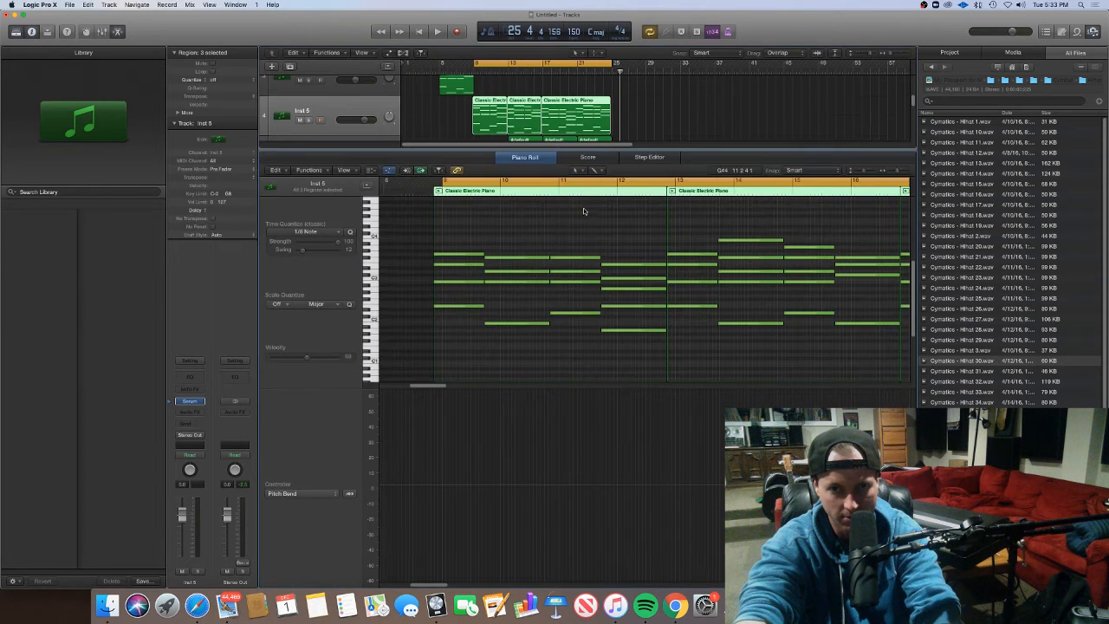
{"action": "key", "text": "super+z"}
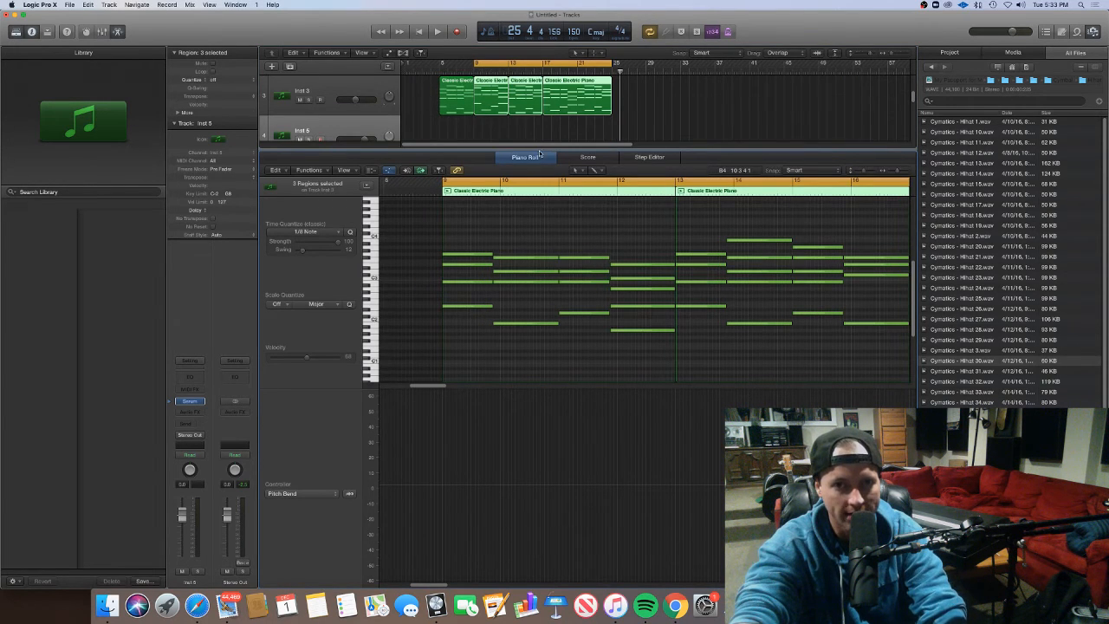
Close the editor and copy the three Inst 3 regions from bars 9 to 25 onto the new Serum track
{"action": "key", "text": "e"}
{"action": "left_click", "coordinate": [538, 151]}
{"action": "left_click_drag", "start_coordinate": [621, 216], "coordinate": [505, 217]}
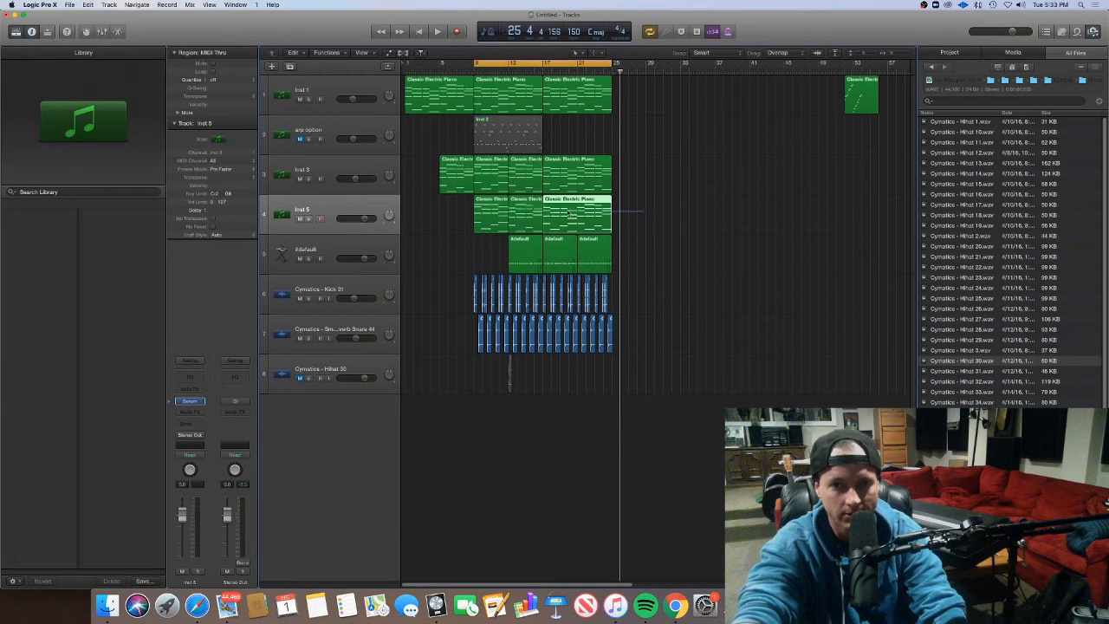
Mute the Serum track and delete the upper chord notes from its three regions, keeping only the low root notes
{"action": "key", "text": "e"}
{"action": "scroll", "coordinate": [584, 291], "scroll_direction": "right", "scroll_amount": 4}
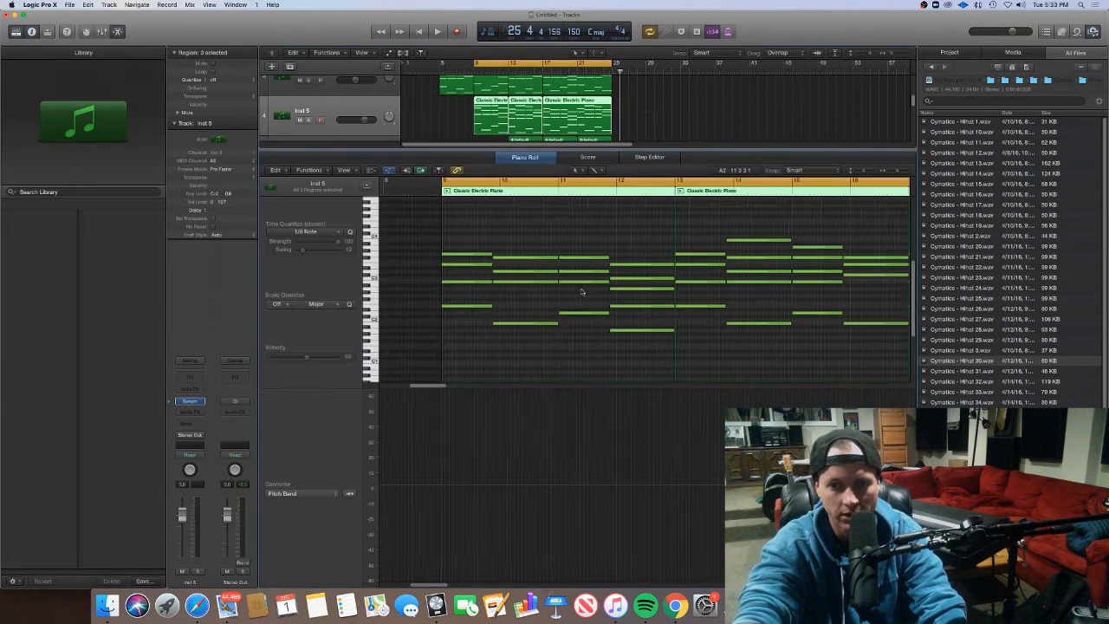
{"action": "scroll", "coordinate": [583, 291], "scroll_direction": "down", "scroll_amount": 1}
{"action": "scroll", "coordinate": [583, 289], "scroll_direction": "down", "scroll_amount": 3}
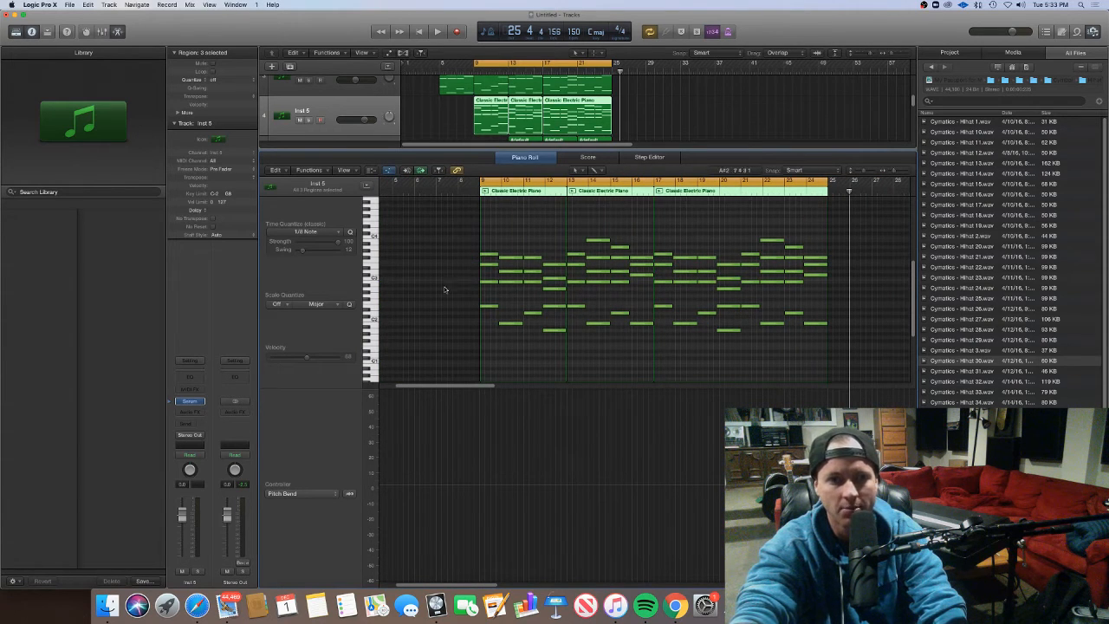
{"action": "left_click", "coordinate": [179, 572]}
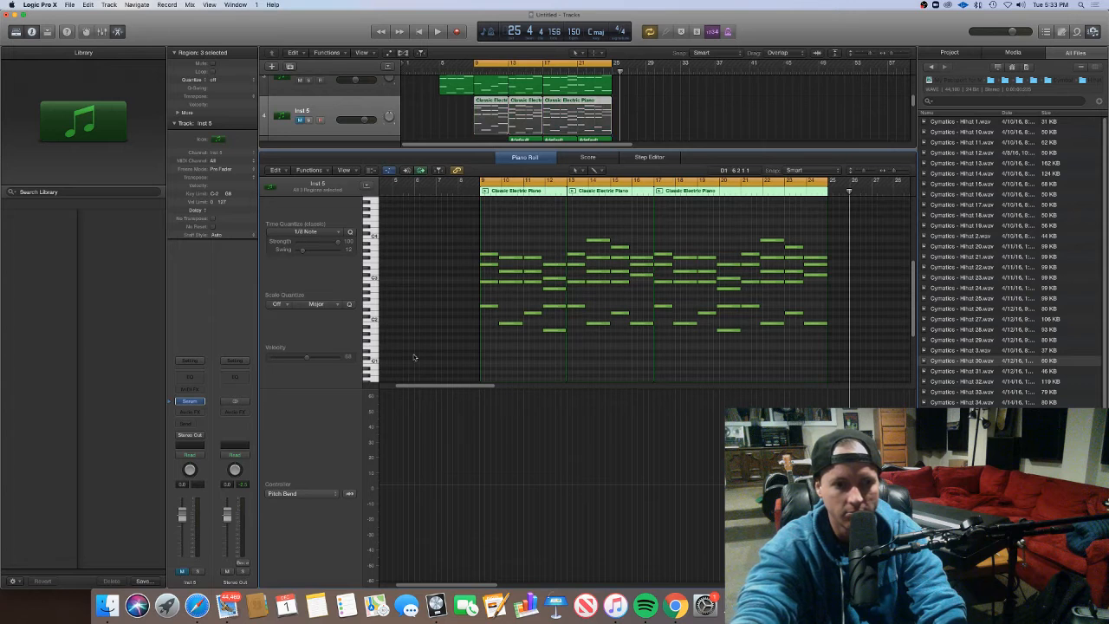
{"action": "left_click_drag", "start_coordinate": [462, 228], "coordinate": [852, 319]}
{"action": "key", "text": "Delete"}
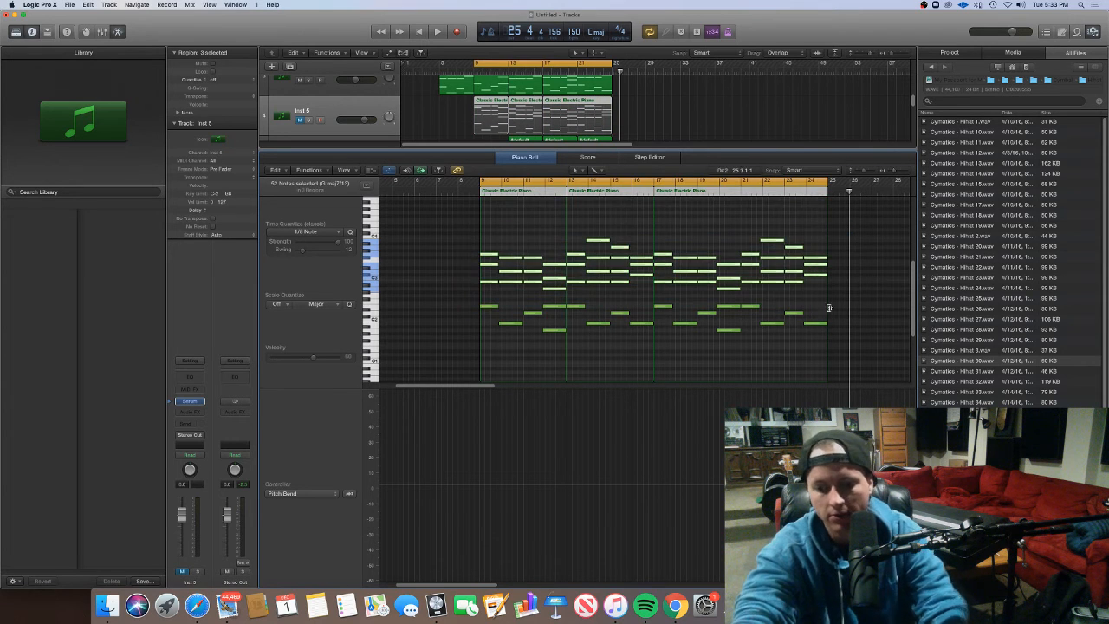
Rename the Serum track BASS and unmute it
{"action": "left_click", "coordinate": [312, 107]}
{"action": "key", "text": "m"}
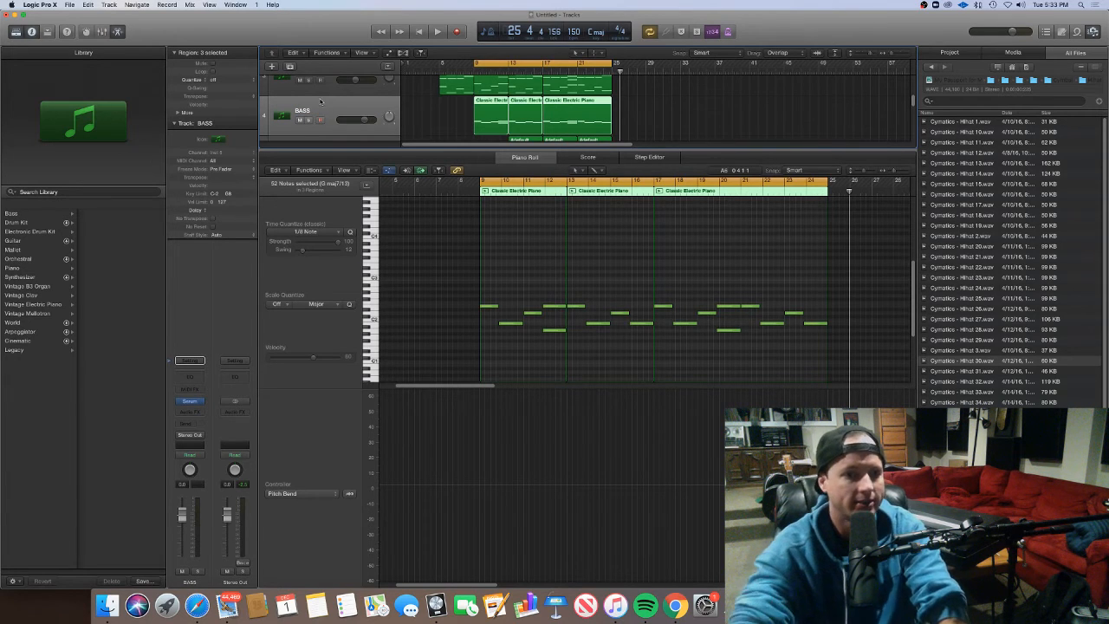
Load the Analog_BD_Sin wavetable into Serum's oscillator A and lower its octave while playing the soloed bass
{"action": "left_click", "coordinate": [189, 403]}
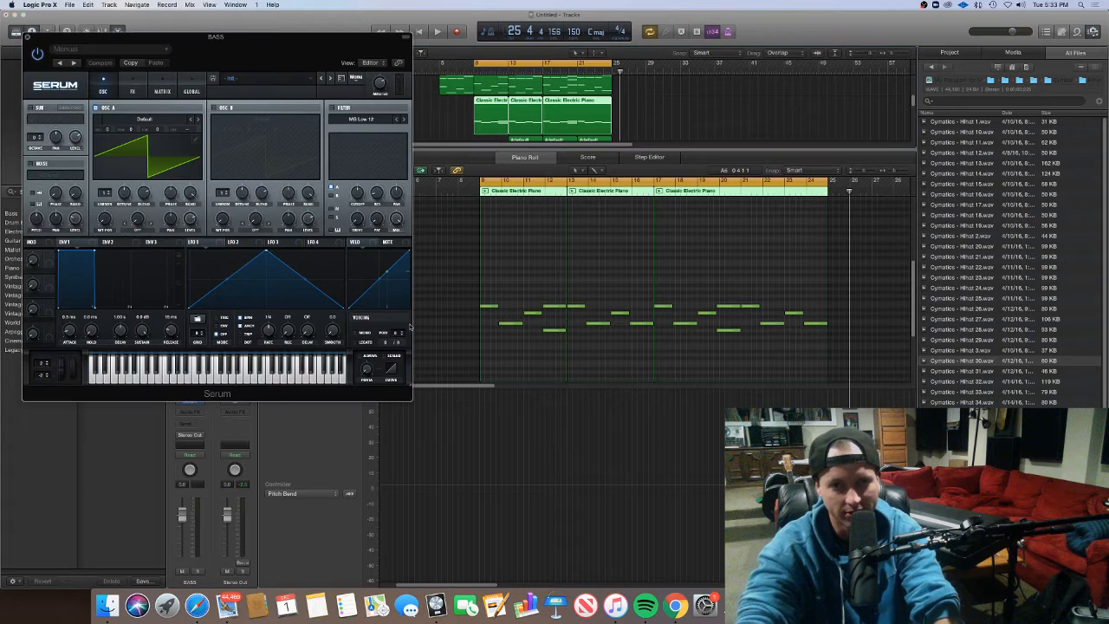
{"action": "left_click", "coordinate": [134, 119]}
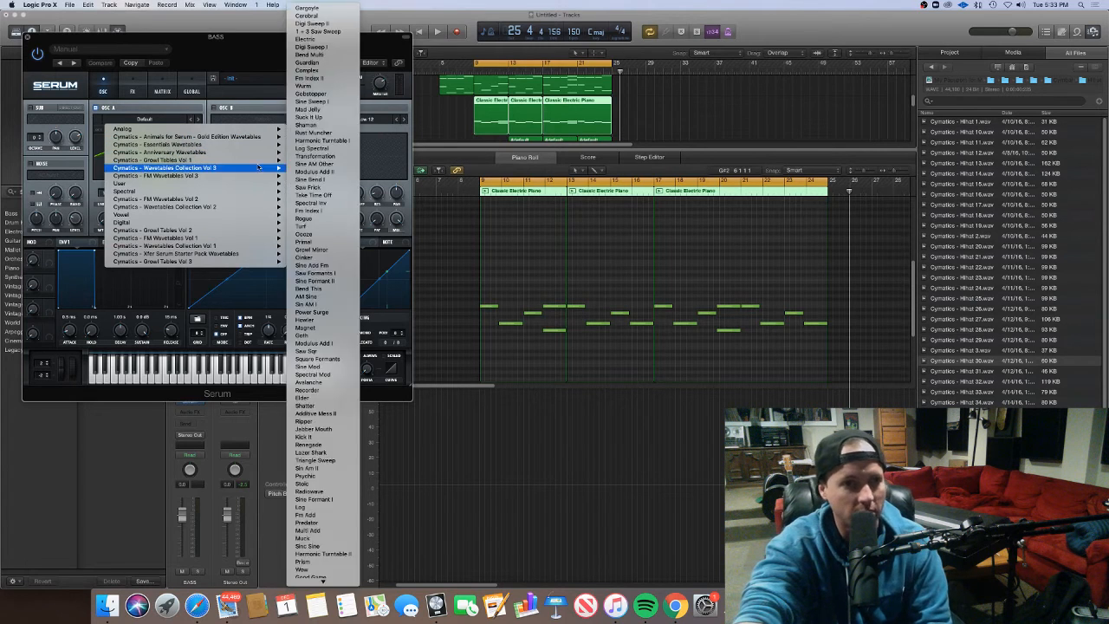
{"action": "mouse_move", "coordinate": [253, 147]}
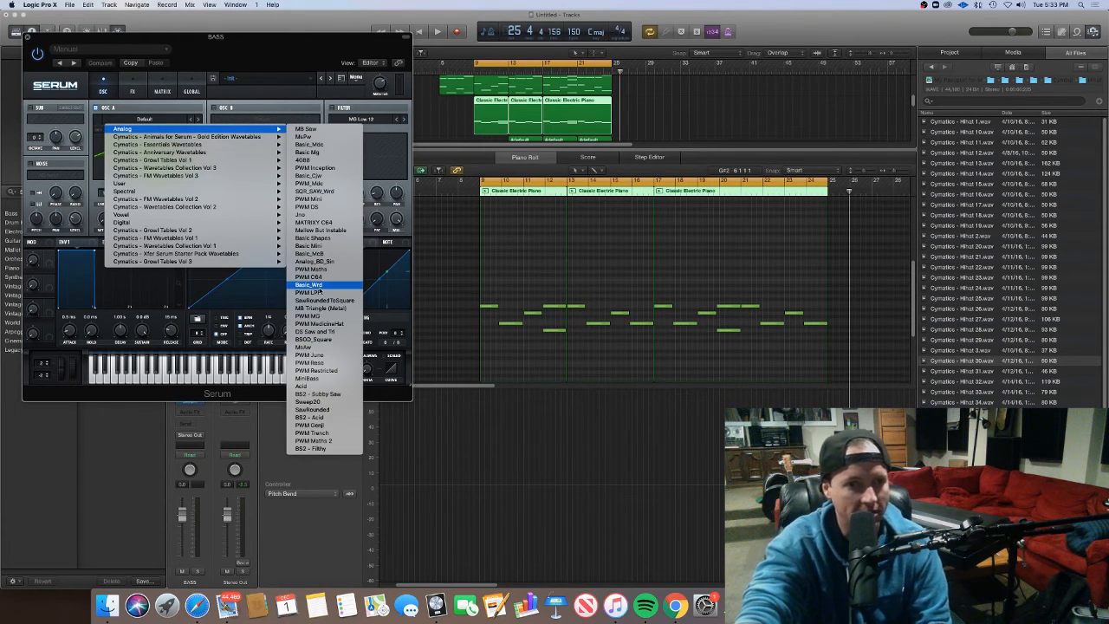
{"action": "left_click", "coordinate": [324, 261]}
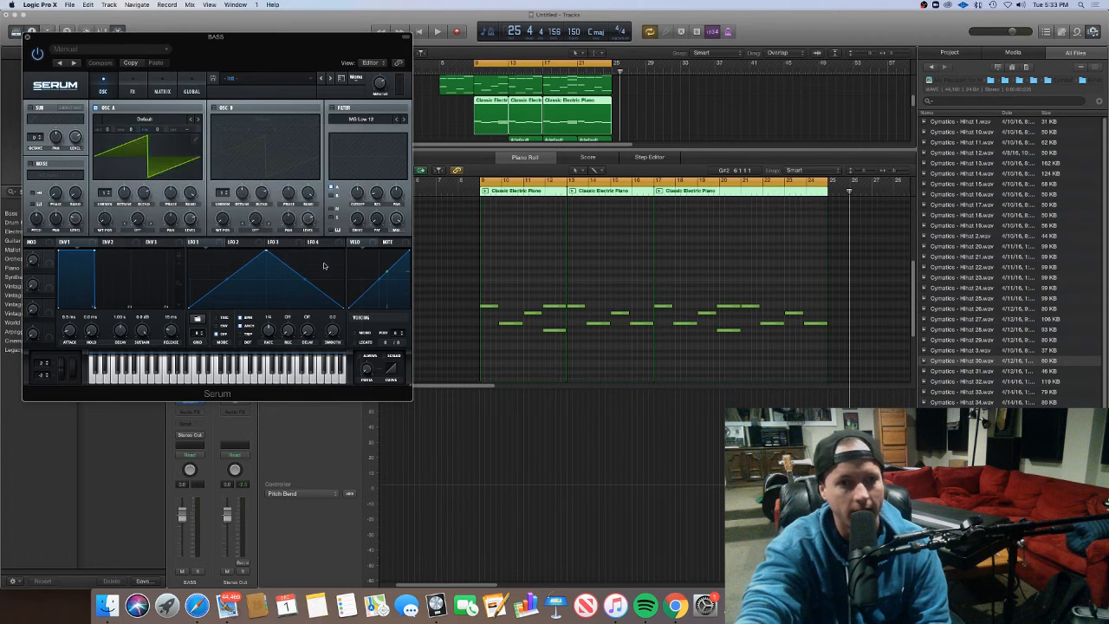
{"action": "key", "text": "space"}
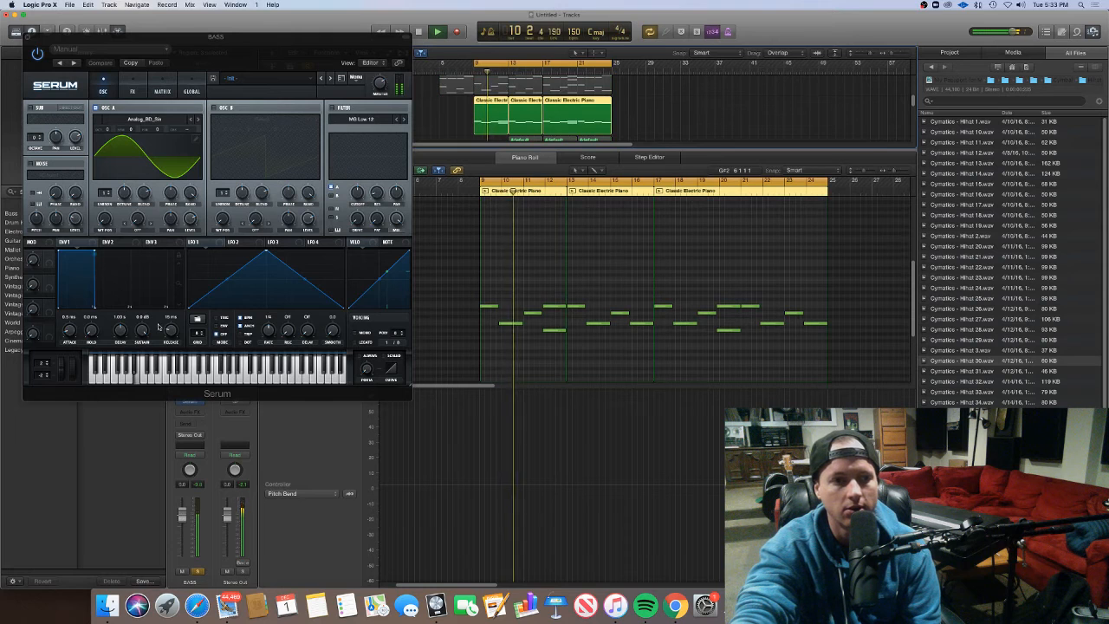
{"action": "left_click_drag", "start_coordinate": [107, 129], "coordinate": [111, 141]}
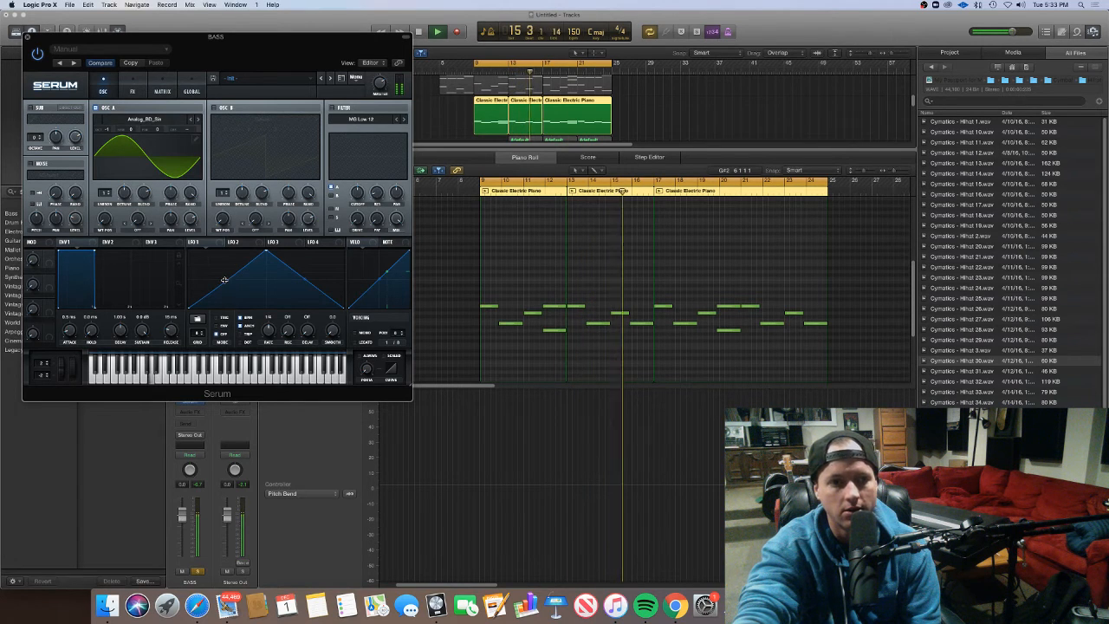
Assign LFO 1 to oscillator A's level and shape it with a flat top and a rounded fall while the bass plays
{"action": "key", "text": "space"}
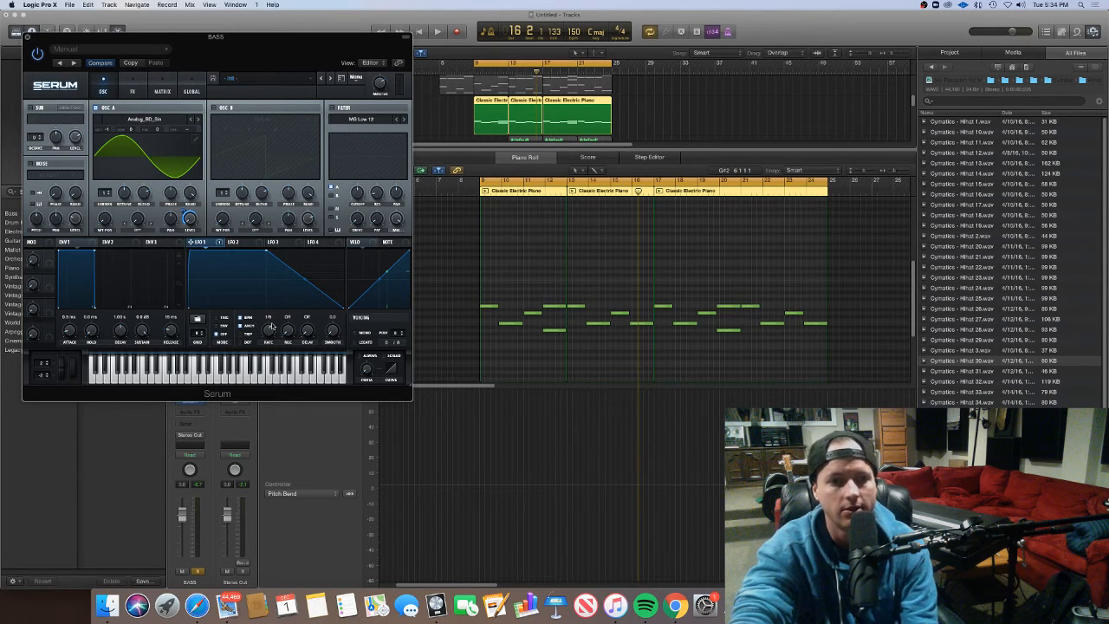
{"action": "key", "text": "space"}
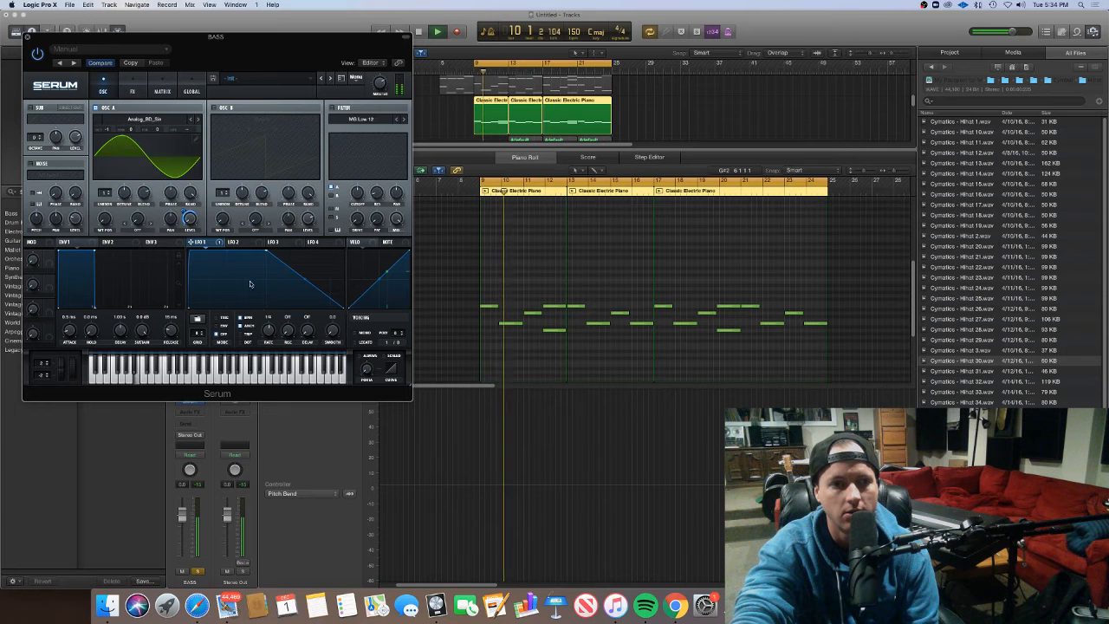
{"action": "left_click_drag", "start_coordinate": [305, 280], "coordinate": [305, 274]}
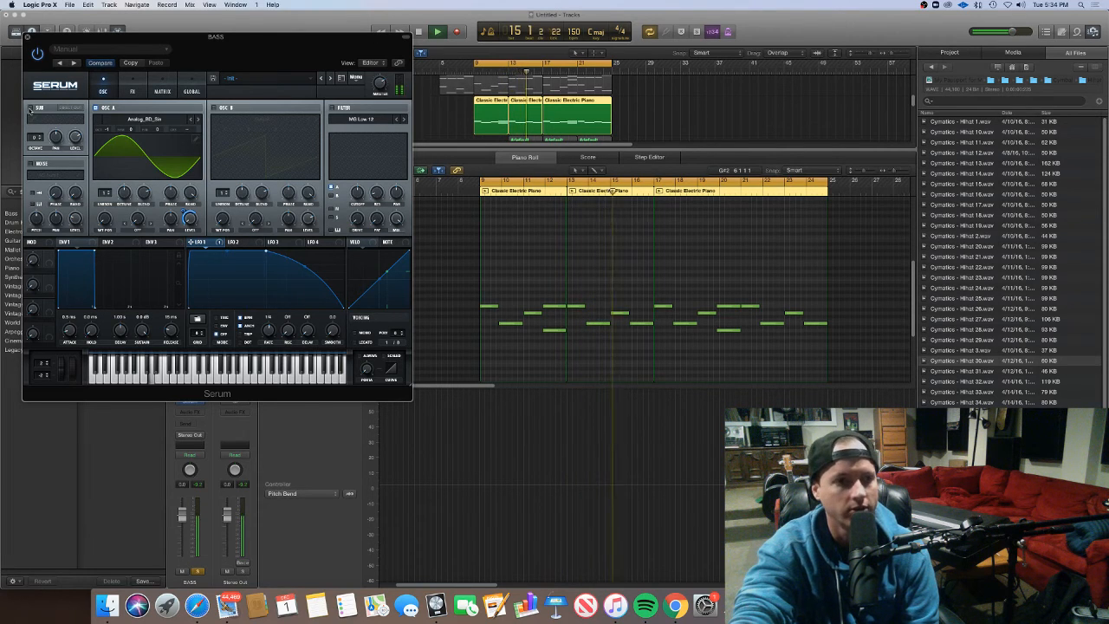
Try Serum's sub oscillator with a square wave, octave -1 and the level turned down to about 1%
{"action": "left_click", "coordinate": [31, 109]}
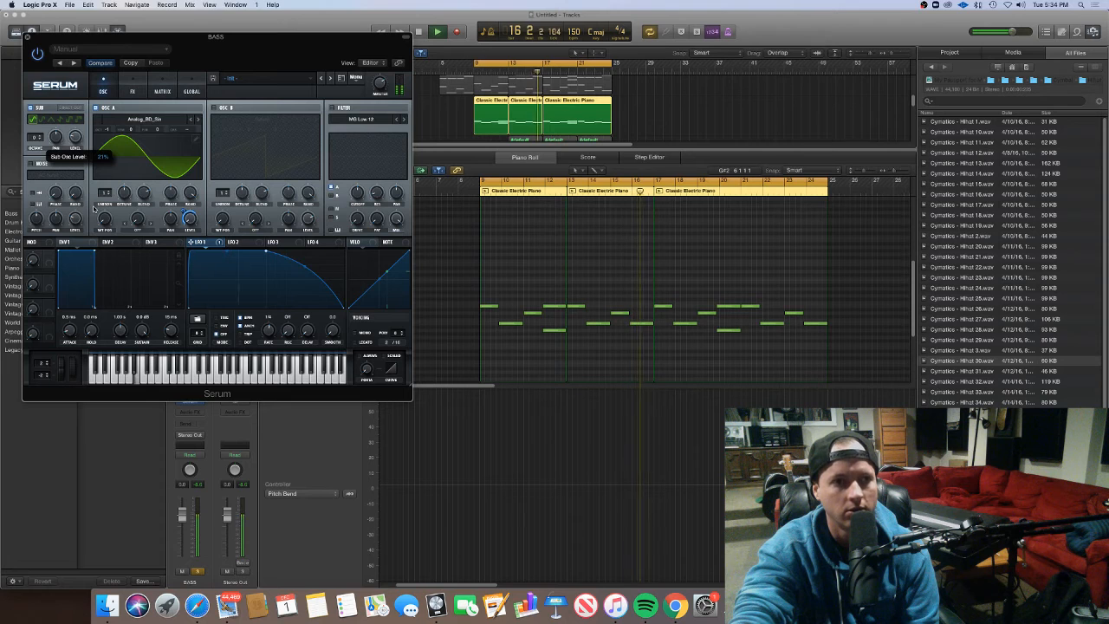
{"action": "left_click", "coordinate": [69, 119]}
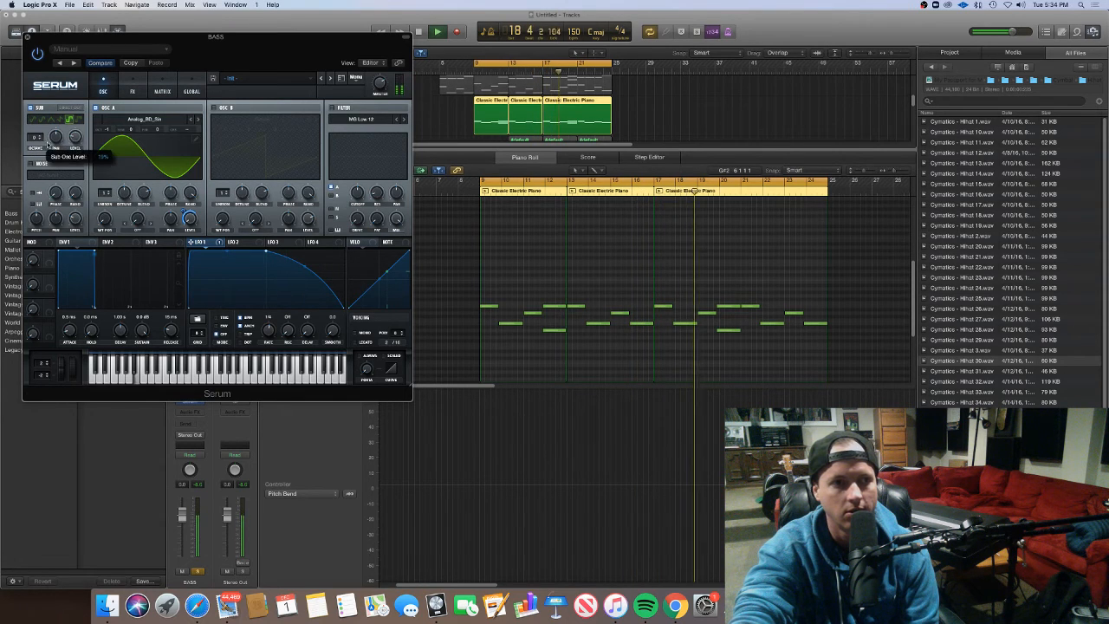
{"action": "left_click", "coordinate": [40, 139]}
{"action": "left_click_drag", "start_coordinate": [75, 138], "coordinate": [81, 160]}
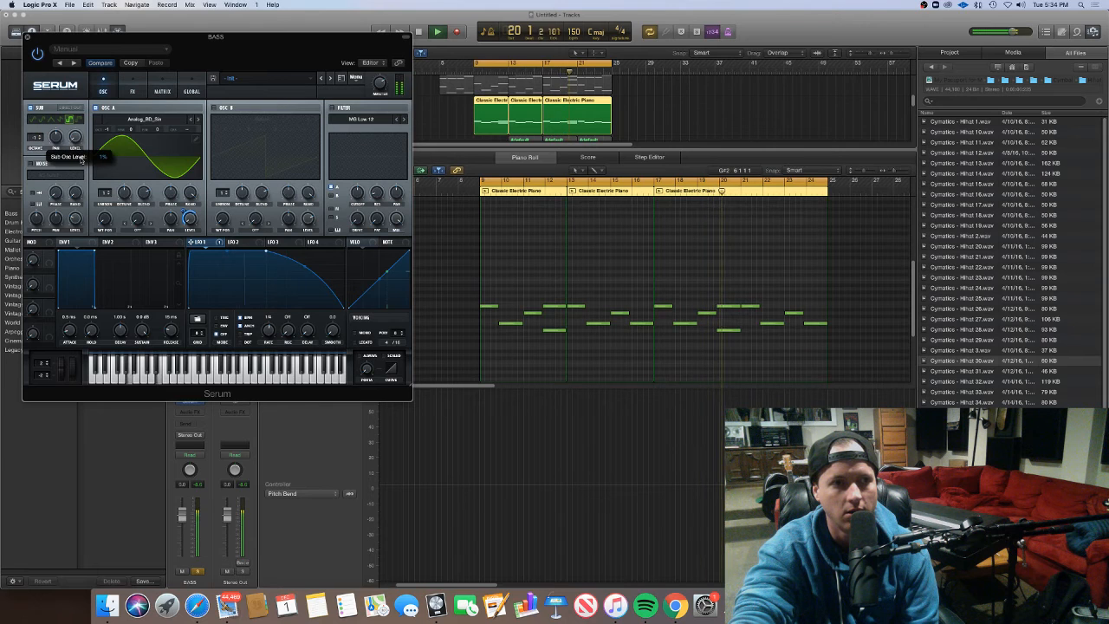
Turn on Serum's noise oscillator and assign LFO 1 to its level
{"action": "left_click", "coordinate": [31, 163]}
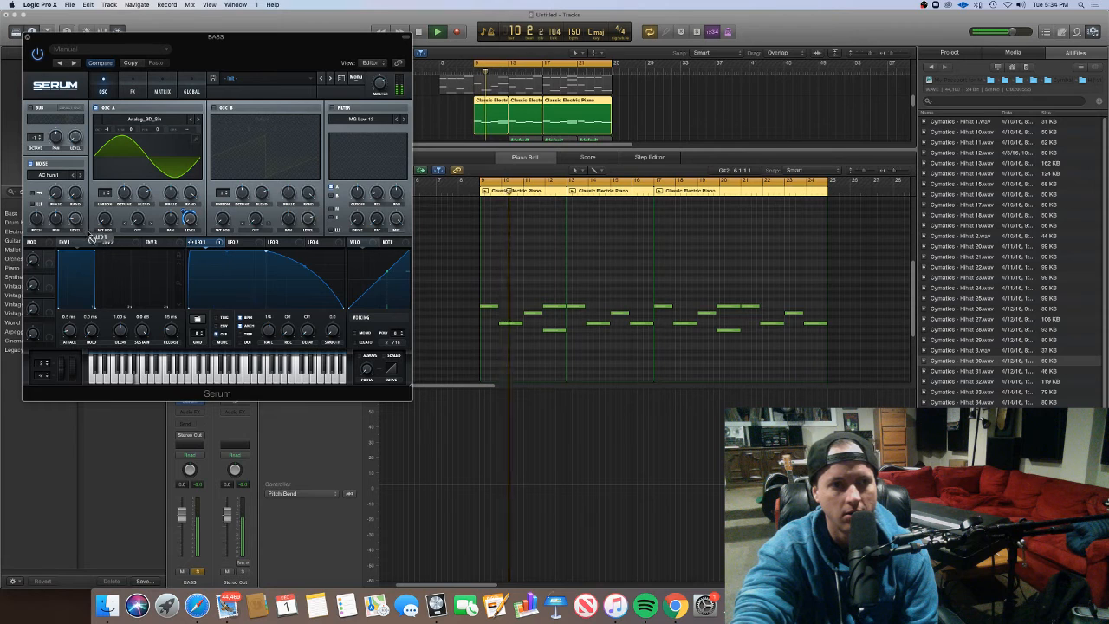
{"action": "mouse_move", "coordinate": [89, 233]}
{"action": "left_mouse_down"}
{"action": "mouse_move", "coordinate": [75, 219]}
{"action": "mouse_move", "coordinate": [74, 249]}
{"action": "left_mouse_up"}
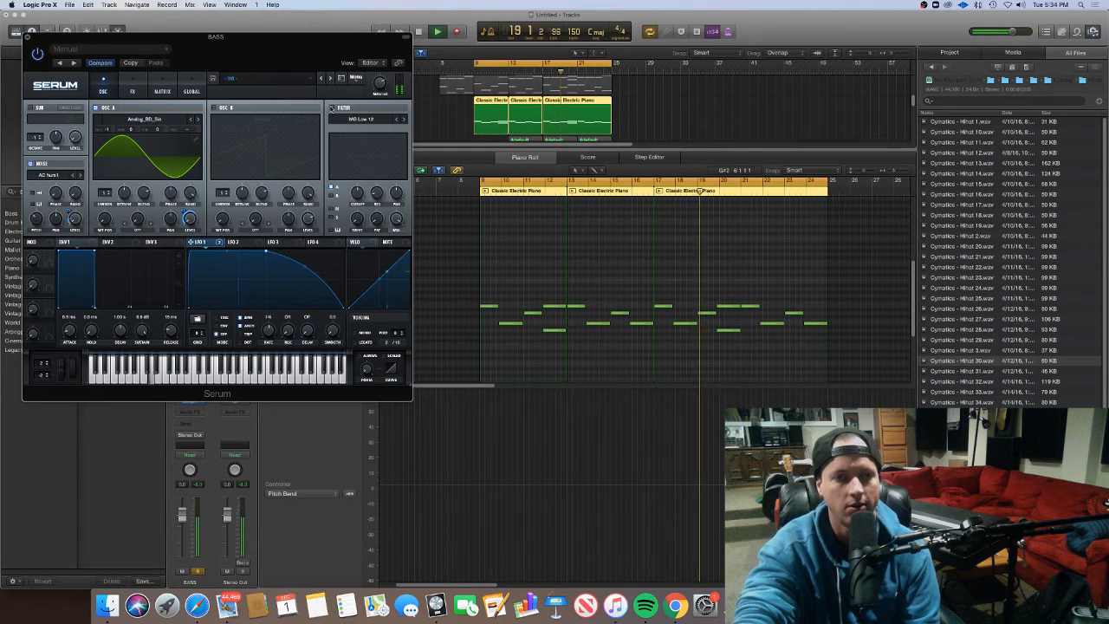
Enable Serum's filter with a low cutoff, change its type to Cmb H6+ and raise the drive
{"action": "left_click", "coordinate": [331, 107]}
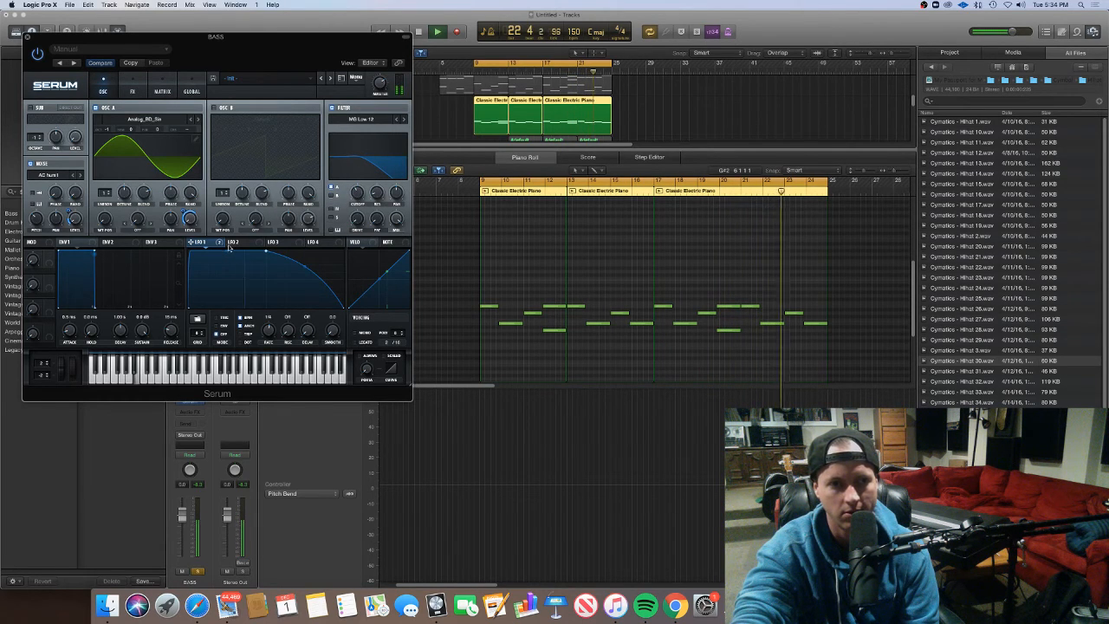
{"action": "left_click_drag", "start_coordinate": [356, 193], "coordinate": [356, 201]}
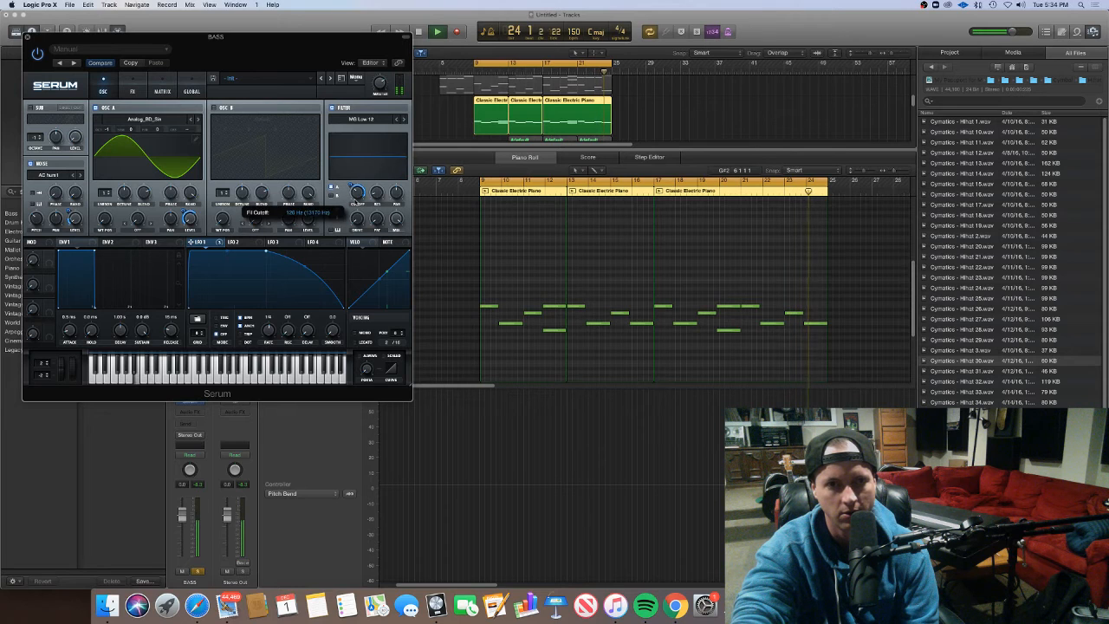
{"action": "left_click", "coordinate": [405, 119]}
{"action": "left_click", "coordinate": [405, 120]}
{"action": "left_click", "coordinate": [404, 120]}
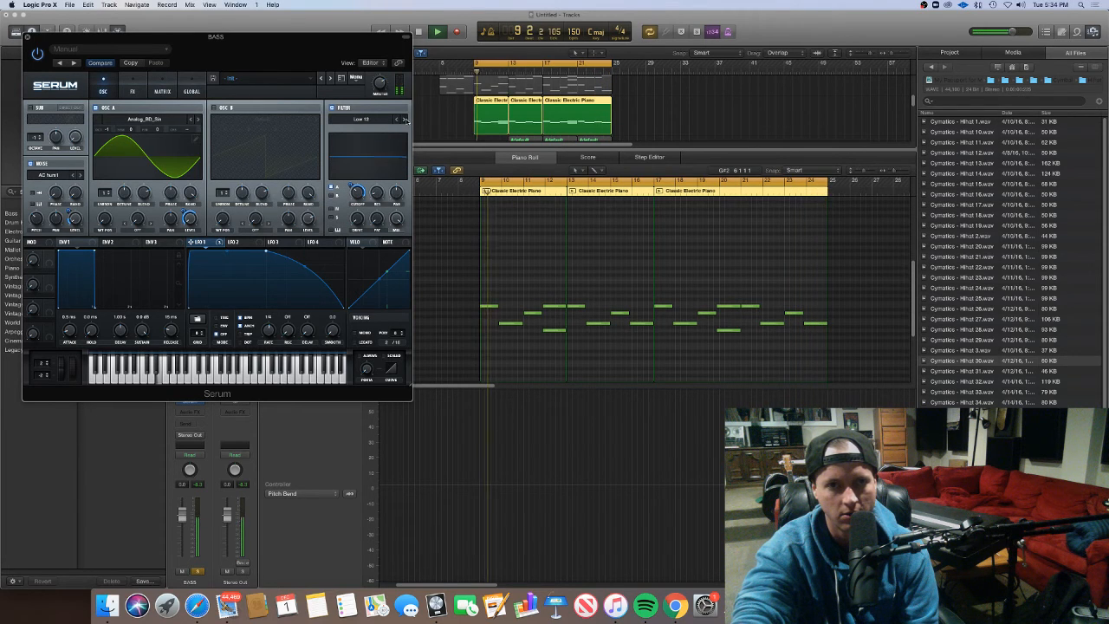
{"action": "left_click", "coordinate": [405, 120]}
{"action": "left_click", "coordinate": [405, 120]}
{"action": "left_click", "coordinate": [365, 119]}
{"action": "mouse_move", "coordinate": [369, 144]}
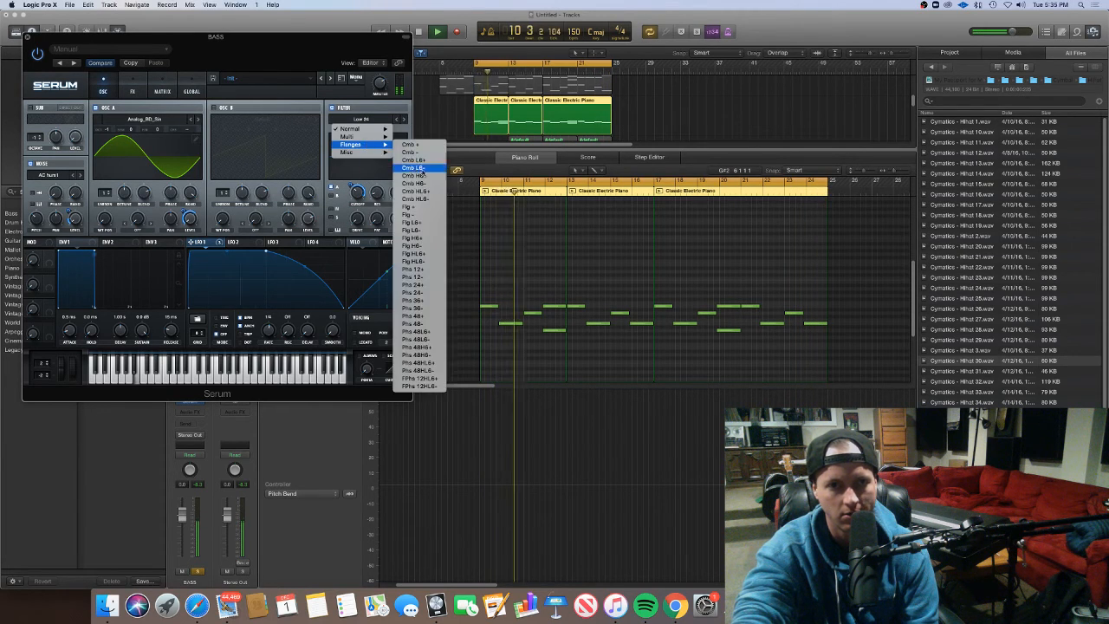
{"action": "left_click", "coordinate": [413, 162]}
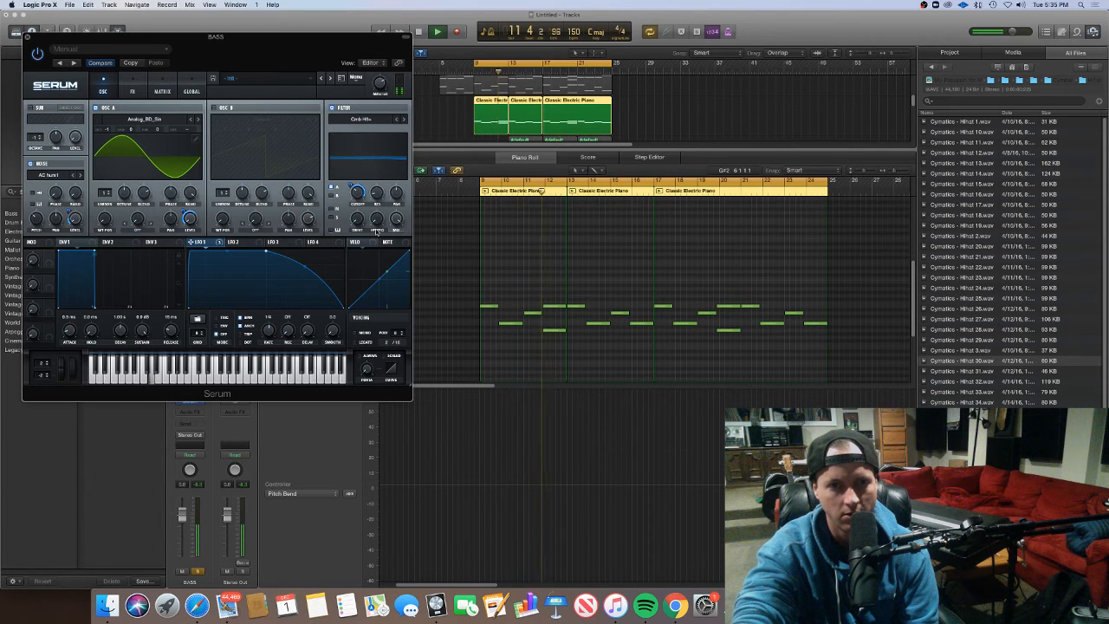
{"action": "left_click_drag", "start_coordinate": [357, 220], "coordinate": [353, 187]}
Add Serum's Hyper/Dimension effect with the Hyper mix at about 17% and a Diode 1 distortion, and stop playback
{"action": "left_click", "coordinate": [133, 91]}
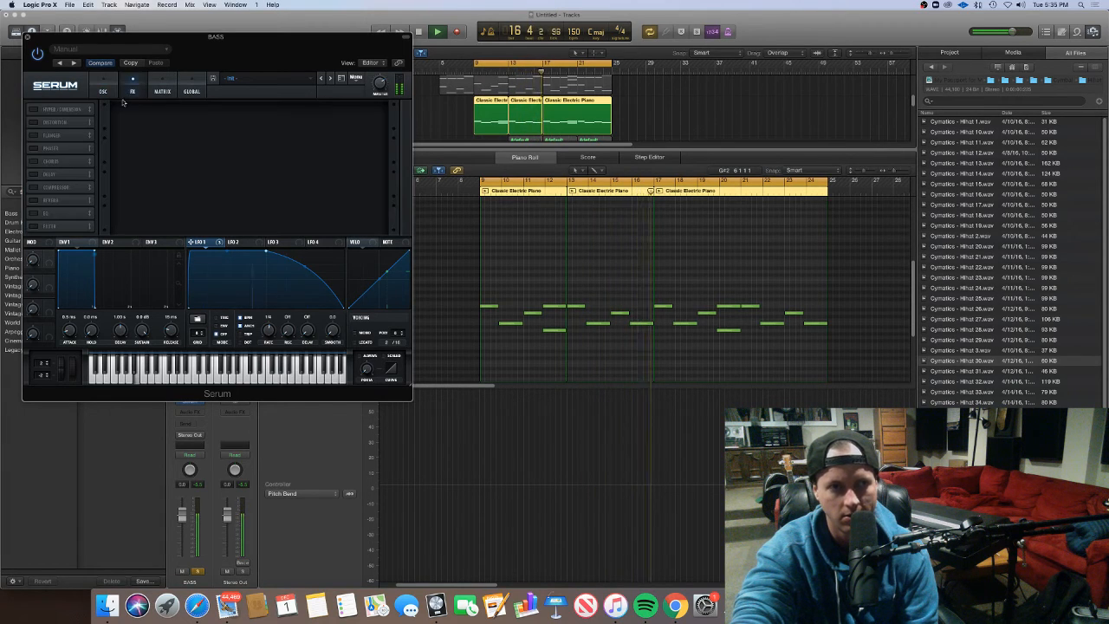
{"action": "left_click", "coordinate": [33, 109]}
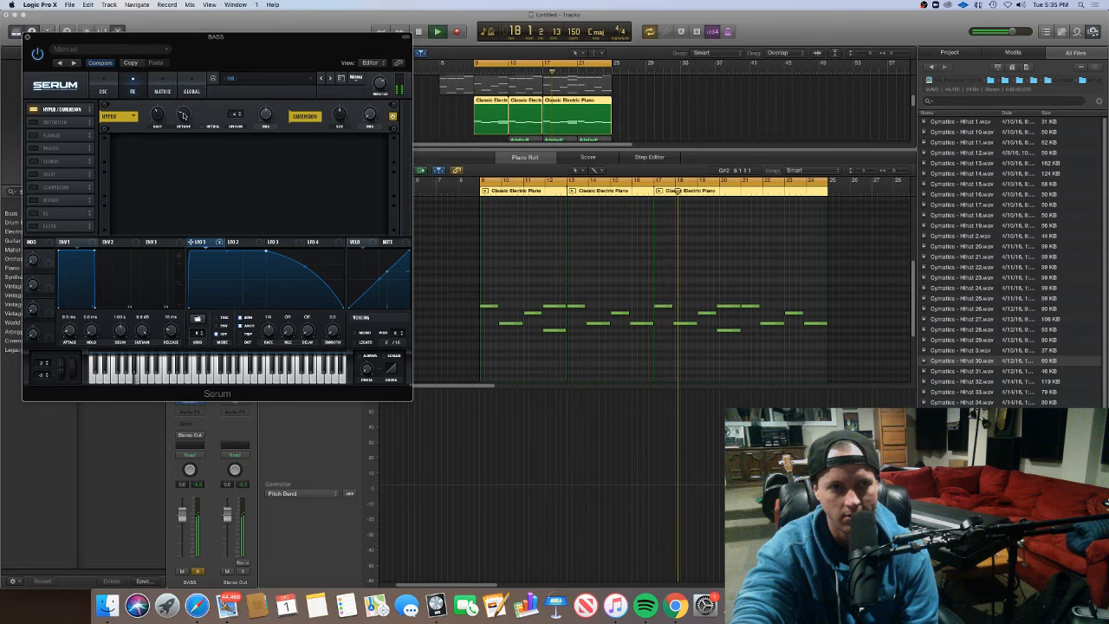
{"action": "left_click_drag", "start_coordinate": [265, 114], "coordinate": [264, 136]}
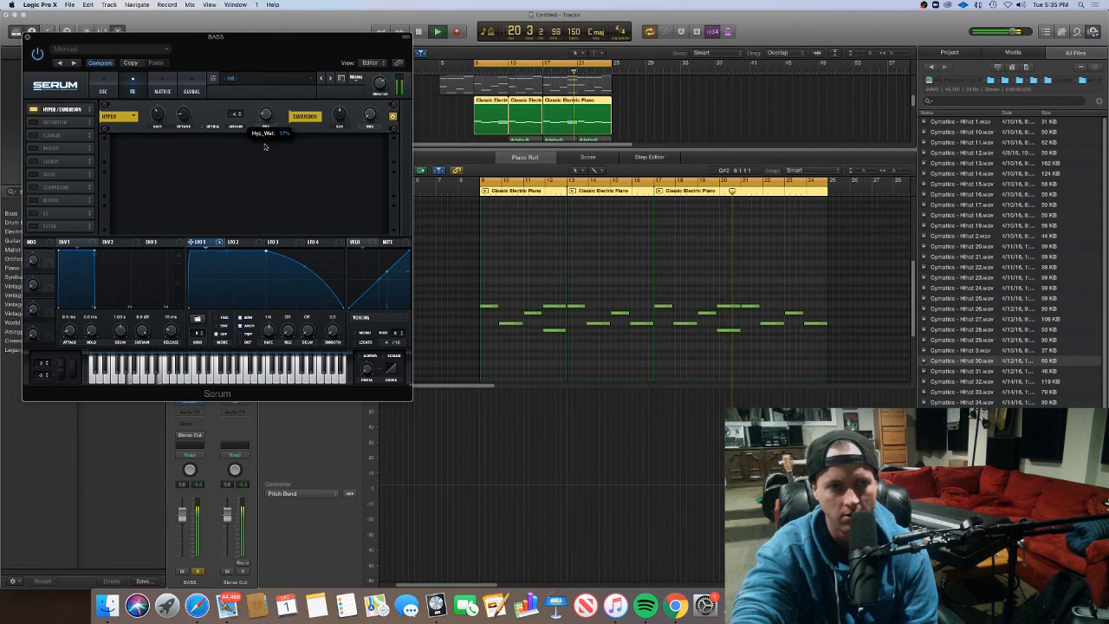
{"action": "left_click", "coordinate": [33, 123]}
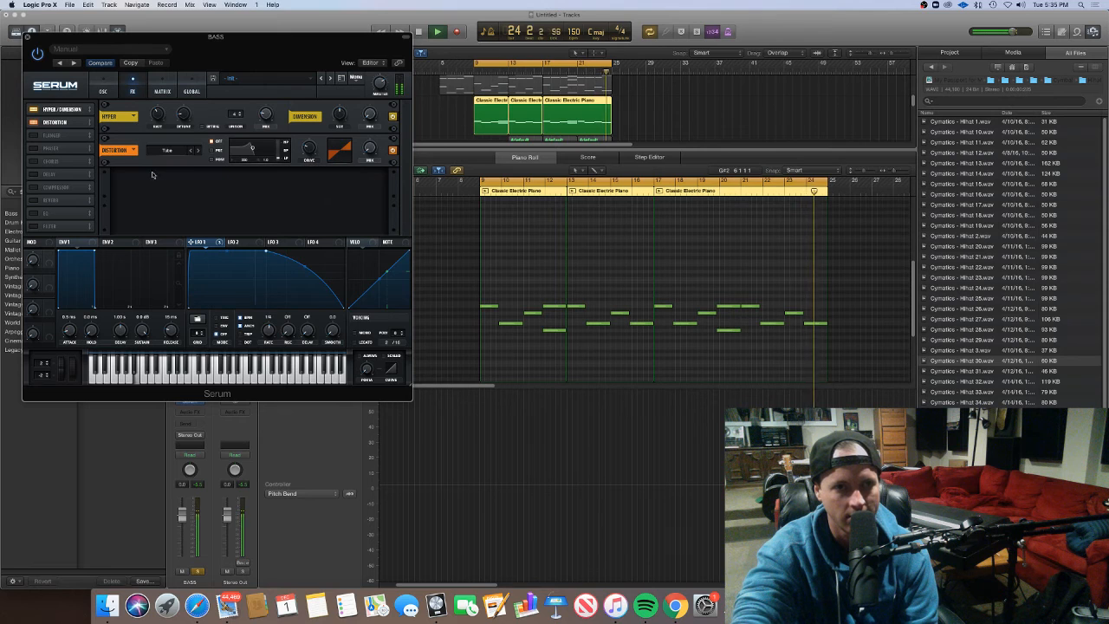
{"action": "left_click_drag", "start_coordinate": [370, 149], "coordinate": [365, 123]}
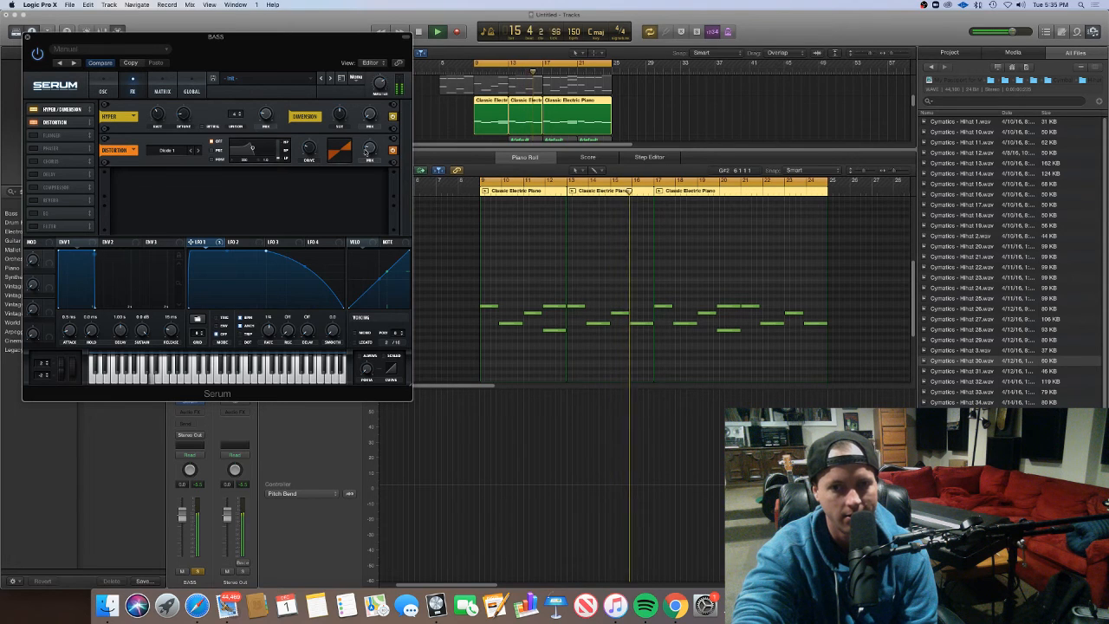
{"action": "key", "text": "space"}
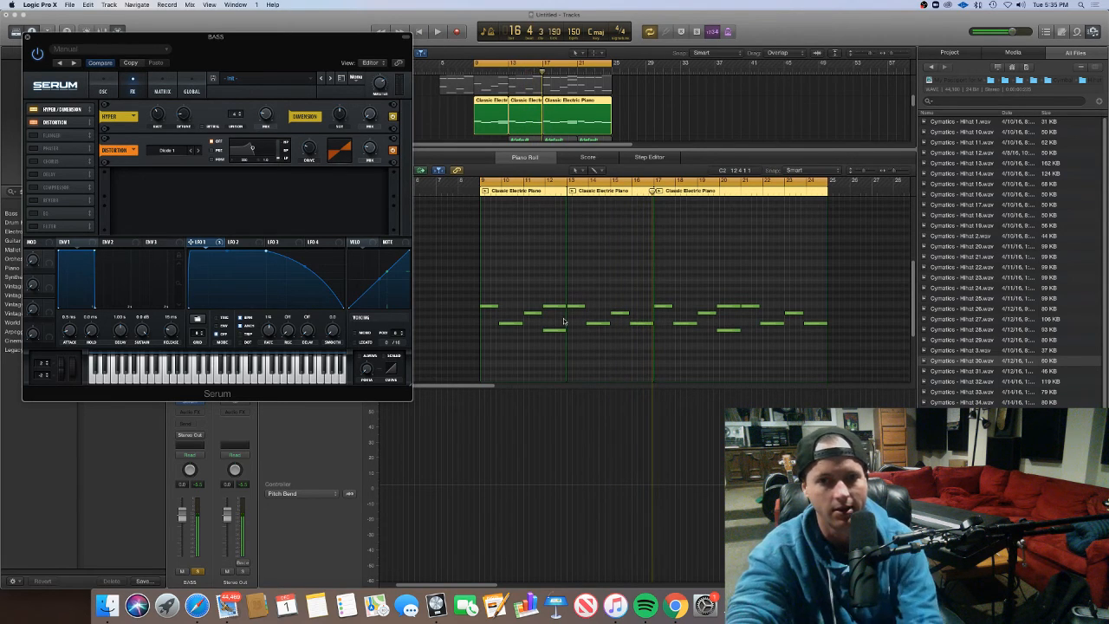
Delete the extra upper bass notes in bars 12 and 20, and close Serum and the note editor
{"action": "left_click", "coordinate": [560, 302]}
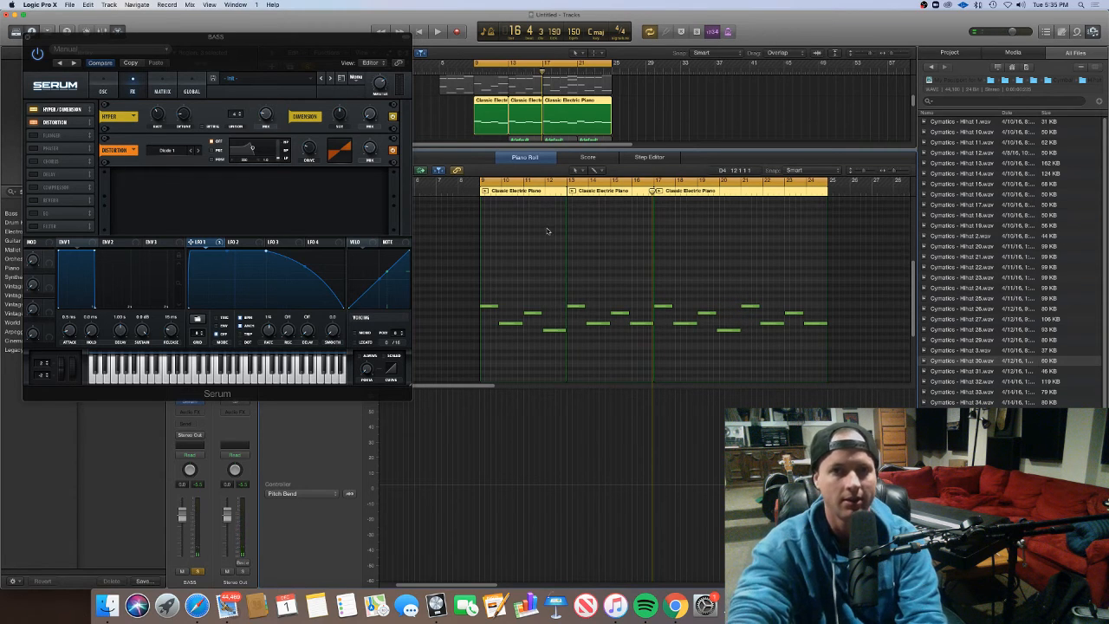
{"action": "left_click", "coordinate": [27, 39]}
{"action": "left_click", "coordinate": [308, 121]}
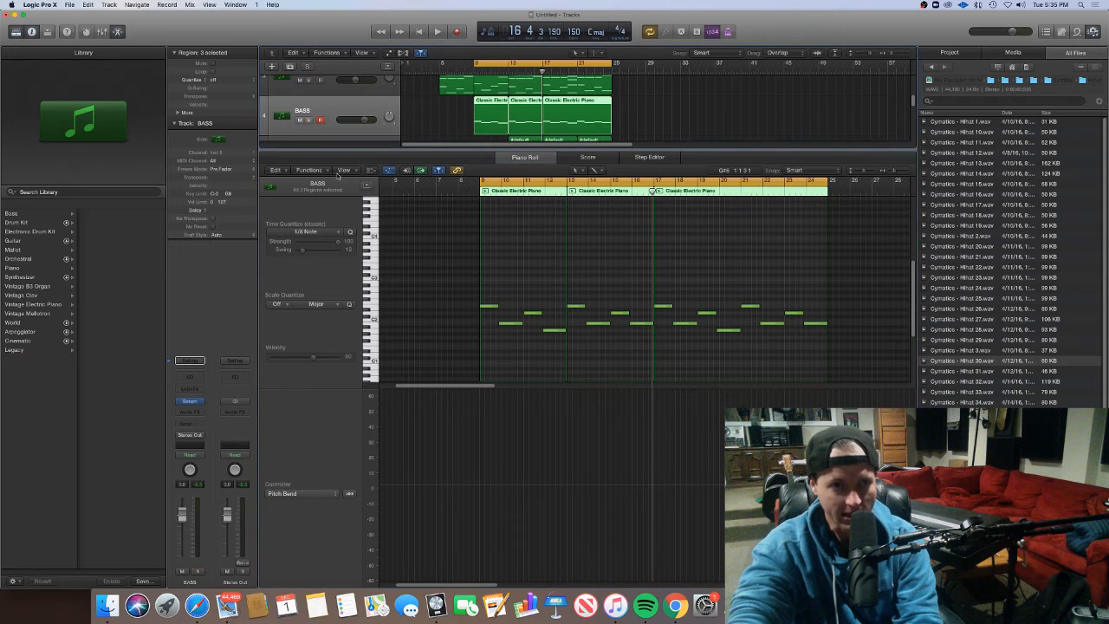
{"action": "key", "text": "e"}
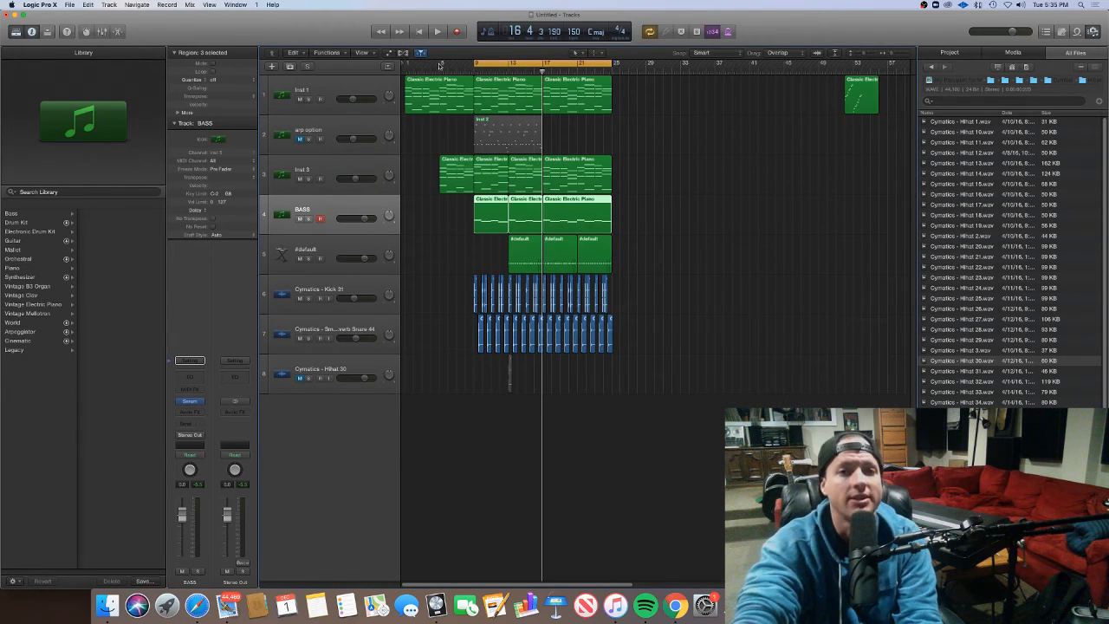
Play the full arrangement from bar 5 to its end and turn off cycle mode
{"action": "left_click", "coordinate": [440, 68]}
{"action": "key", "text": "space"}
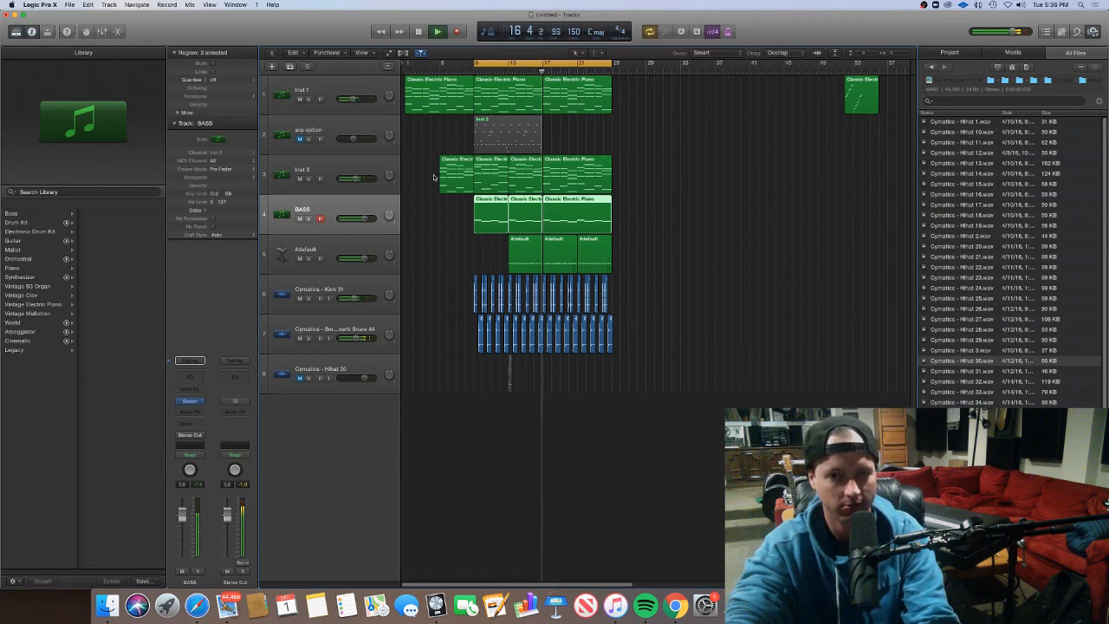
{"action": "left_click", "coordinate": [417, 227]}
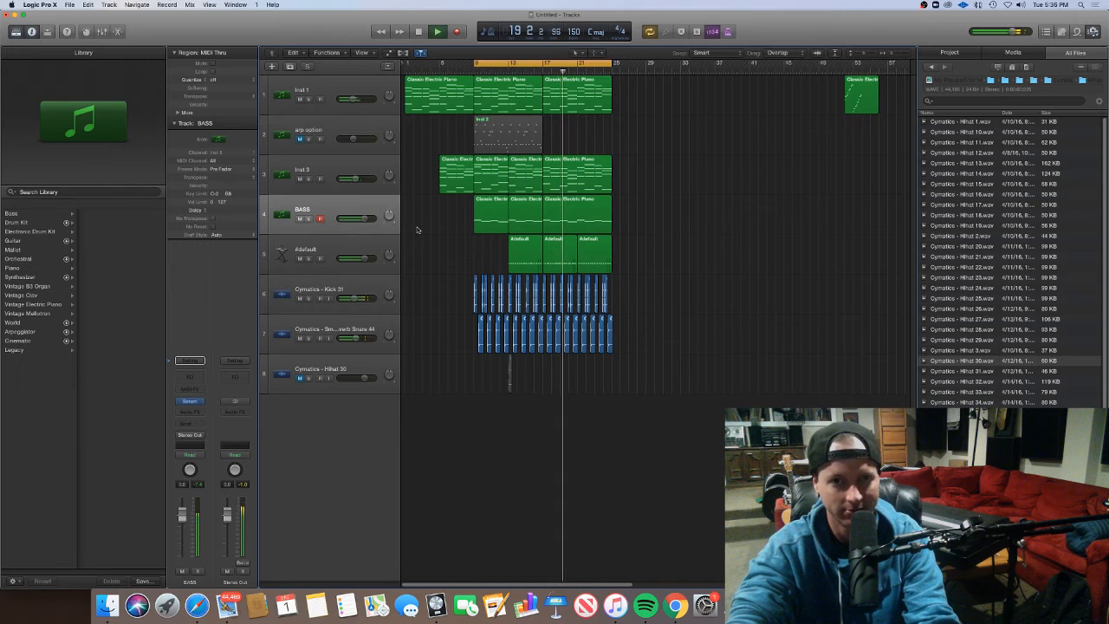
{"action": "key", "text": "super+Left"}
{"action": "key", "text": "super+Left"}
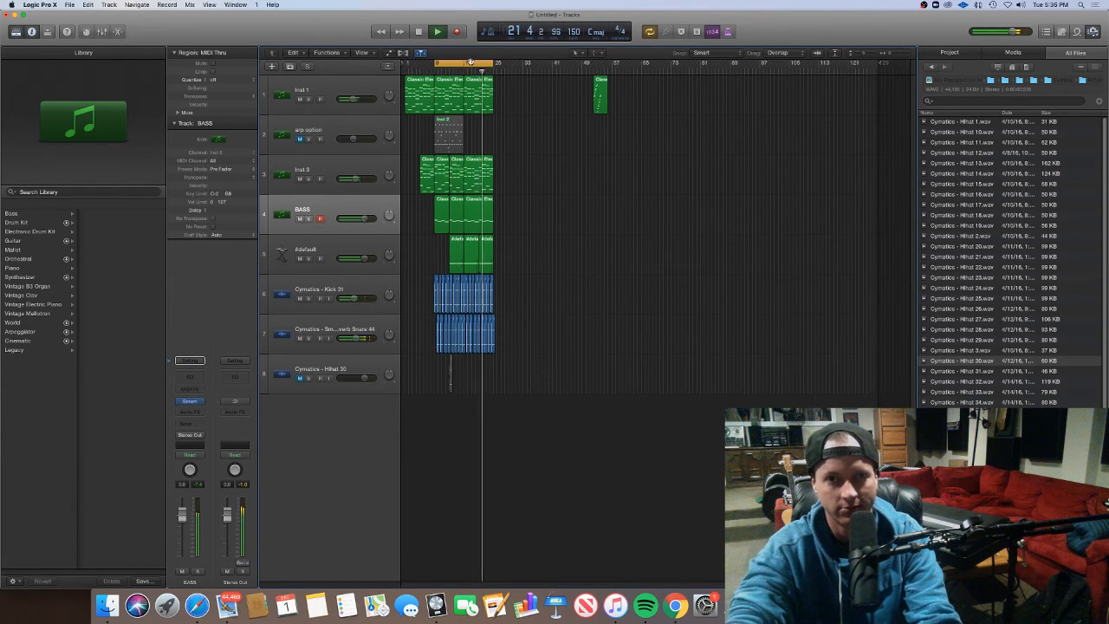
{"action": "key", "text": "super+Right"}
{"action": "key", "text": "super+Right"}
{"action": "scroll", "coordinate": [466, 97], "scroll_direction": "left", "scroll_amount": 2}
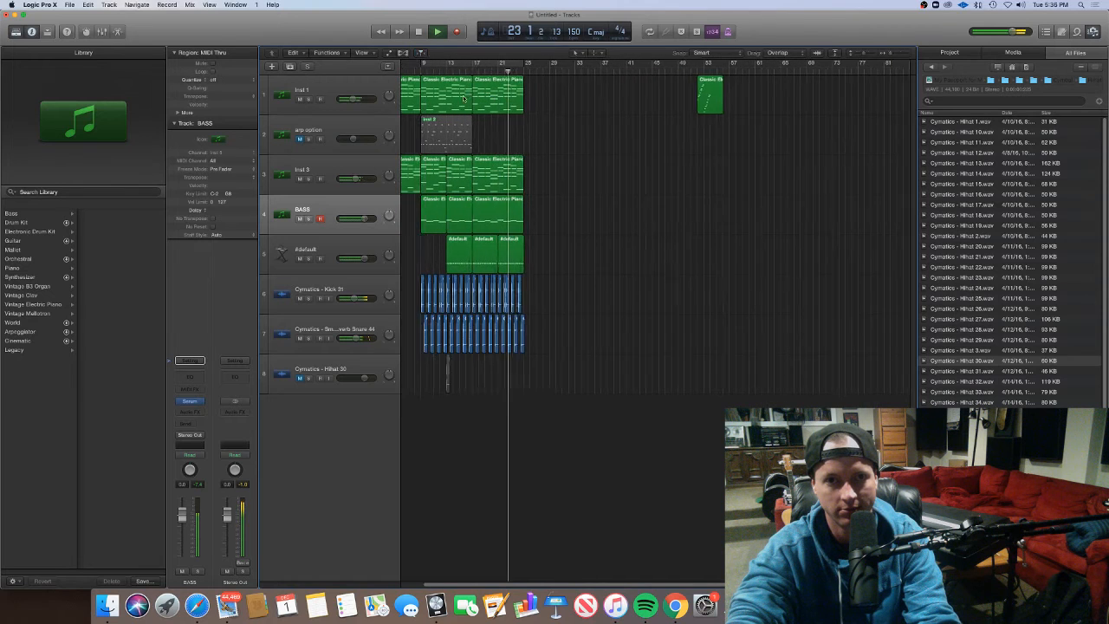
{"action": "key", "text": "super+Left"}
{"action": "key", "text": "super+Left"}
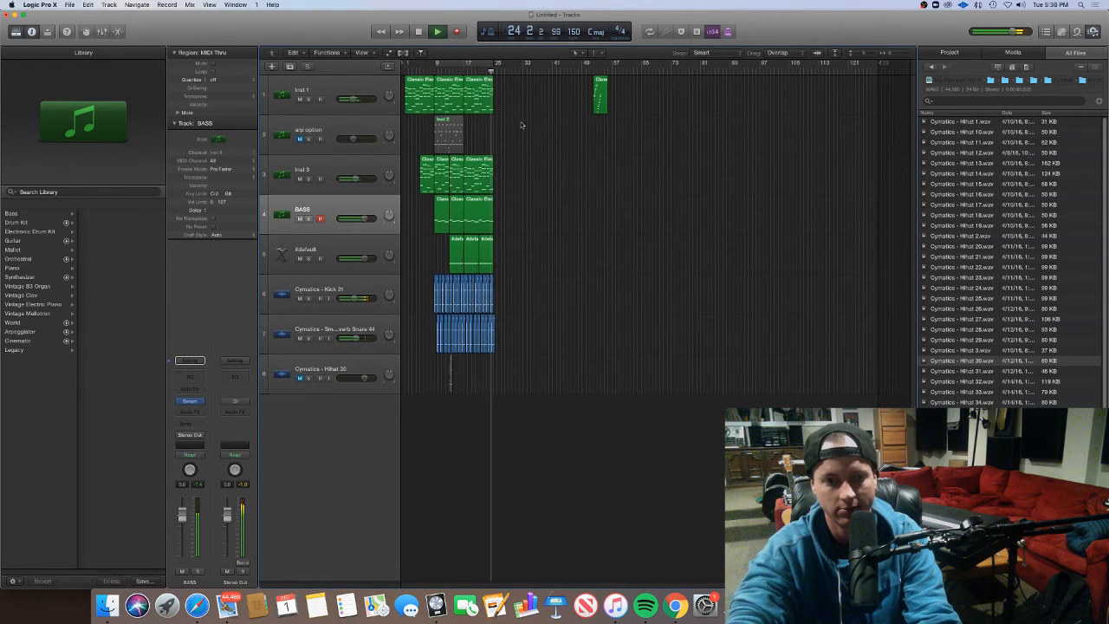
{"action": "key", "text": "space"}
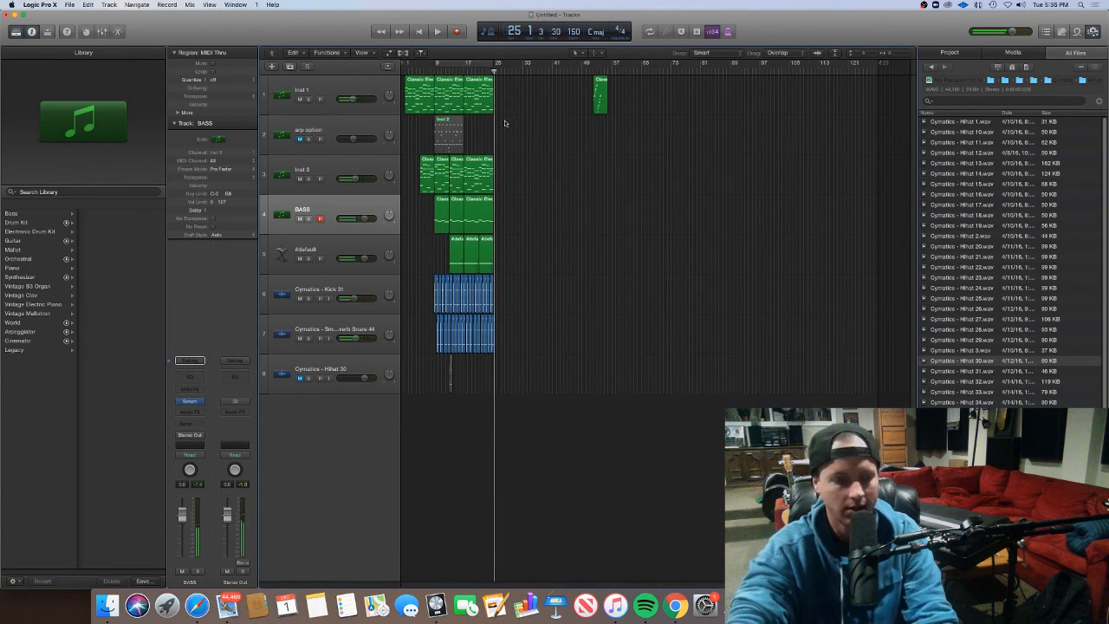
Place the playhead exactly at the start of bar 25, where the arrangement's regions end
{"action": "key", "text": "super+Right"}
{"action": "key", "text": "super+Right"}
{"action": "key", "text": "super+Right"}
{"action": "key", "text": "super+Right"}
{"action": "key", "text": "super+Right"}
{"action": "key", "text": "super+Right"}
{"action": "key", "text": "super+Right"}
{"action": "scroll", "coordinate": [510, 124], "scroll_direction": "left", "scroll_amount": 5}
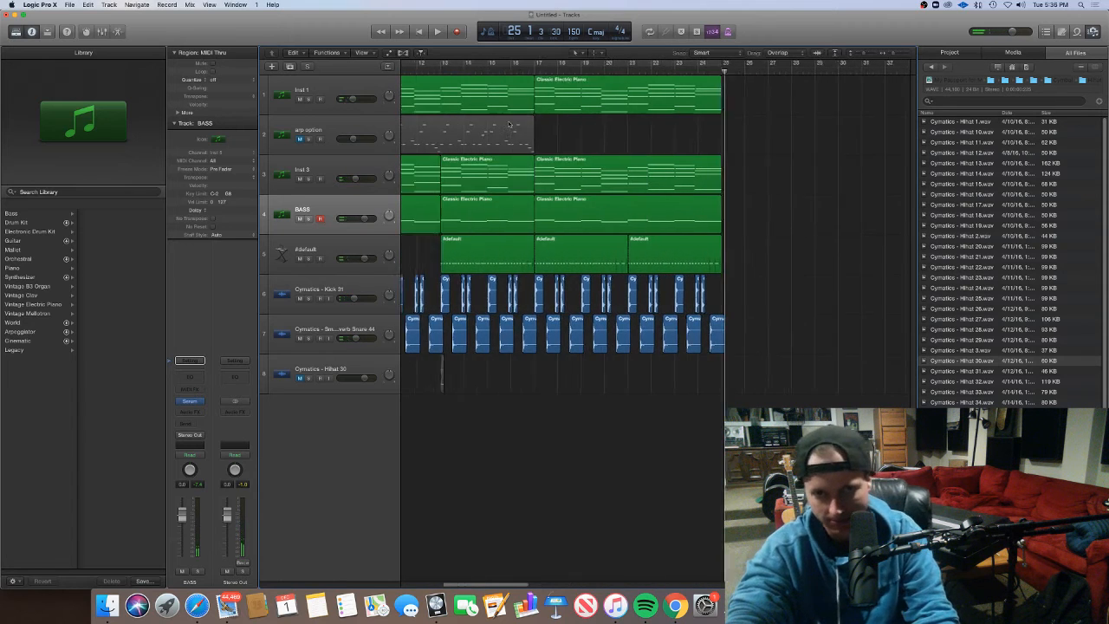
{"action": "scroll", "coordinate": [510, 124], "scroll_direction": "left", "scroll_amount": 5}
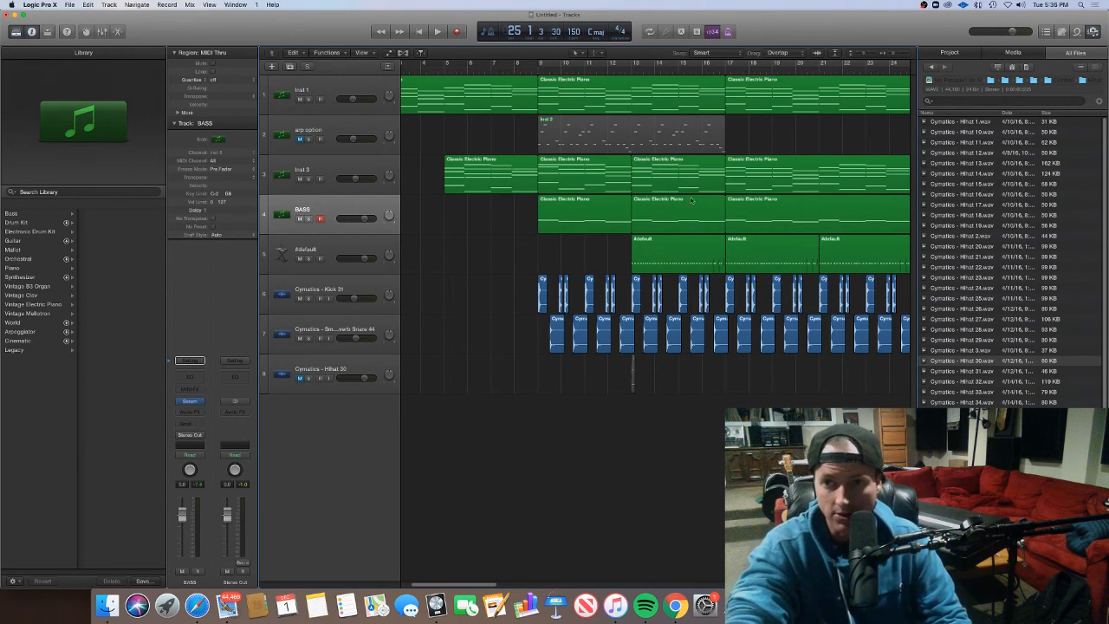
{"action": "key", "text": "super+Left"}
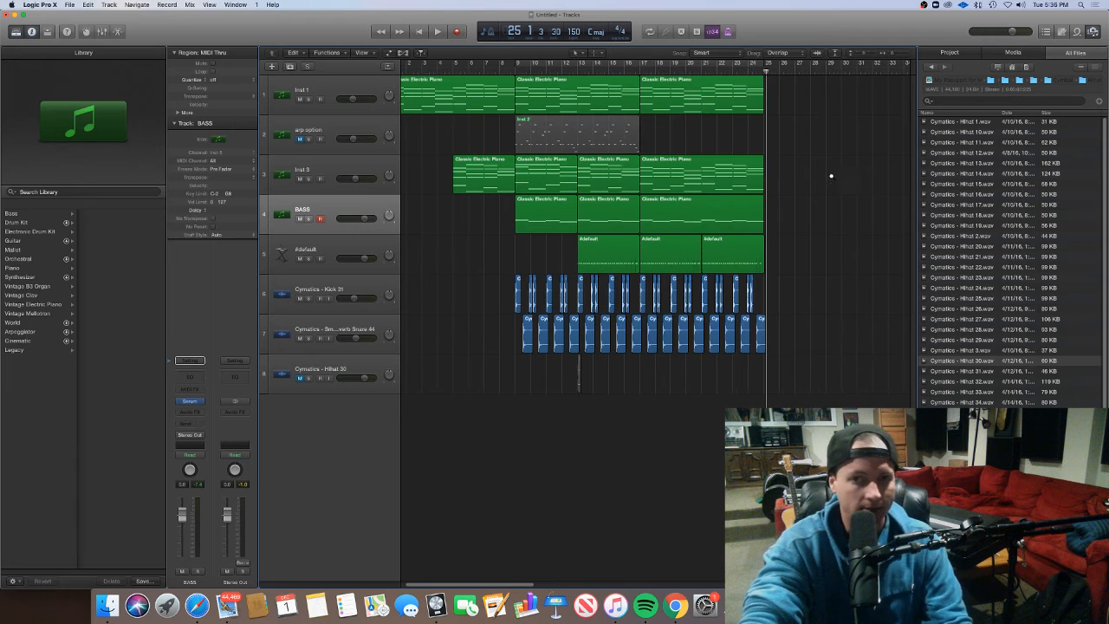
{"action": "scroll", "coordinate": [830, 179], "scroll_direction": "left", "scroll_amount": 1}
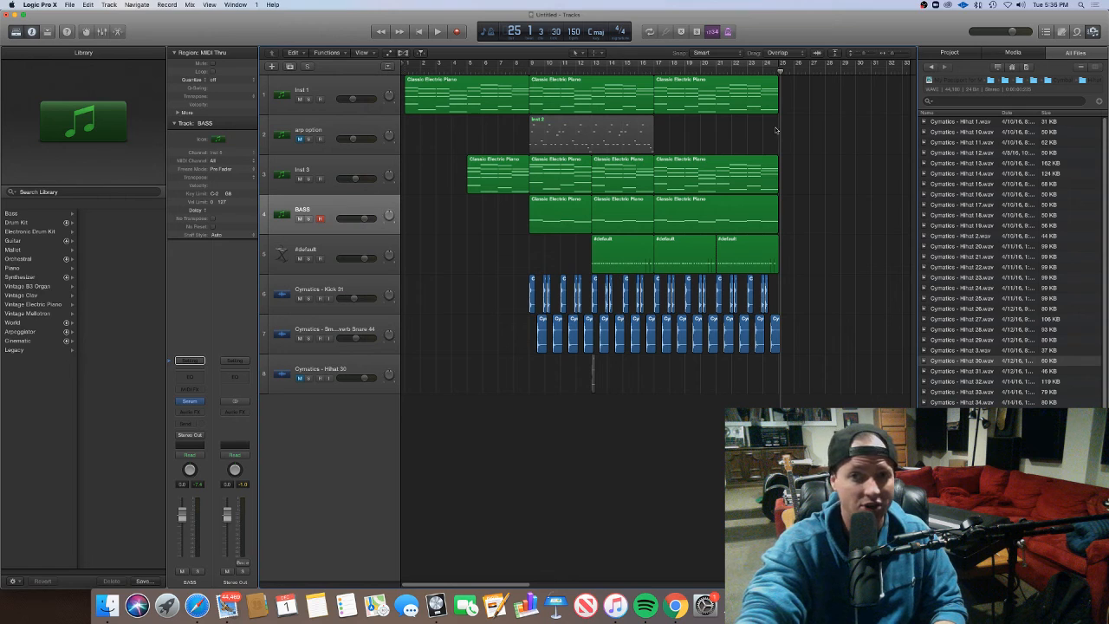
{"action": "left_click_drag", "start_coordinate": [787, 73], "coordinate": [778, 72]}
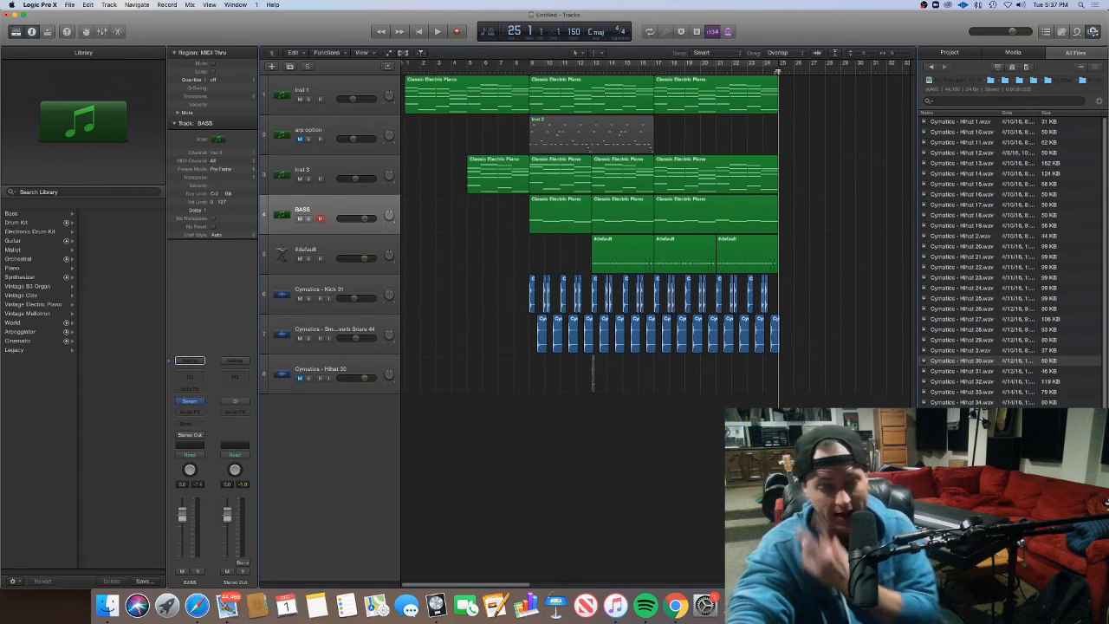
{"action": "mouse_move", "coordinate": [778, 72]}
{"action": "left_mouse_down"}
{"action": "mouse_move", "coordinate": [879, 73]}
{"action": "mouse_move", "coordinate": [768, 83]}
{"action": "mouse_move", "coordinate": [782, 84]}
{"action": "left_mouse_up"}
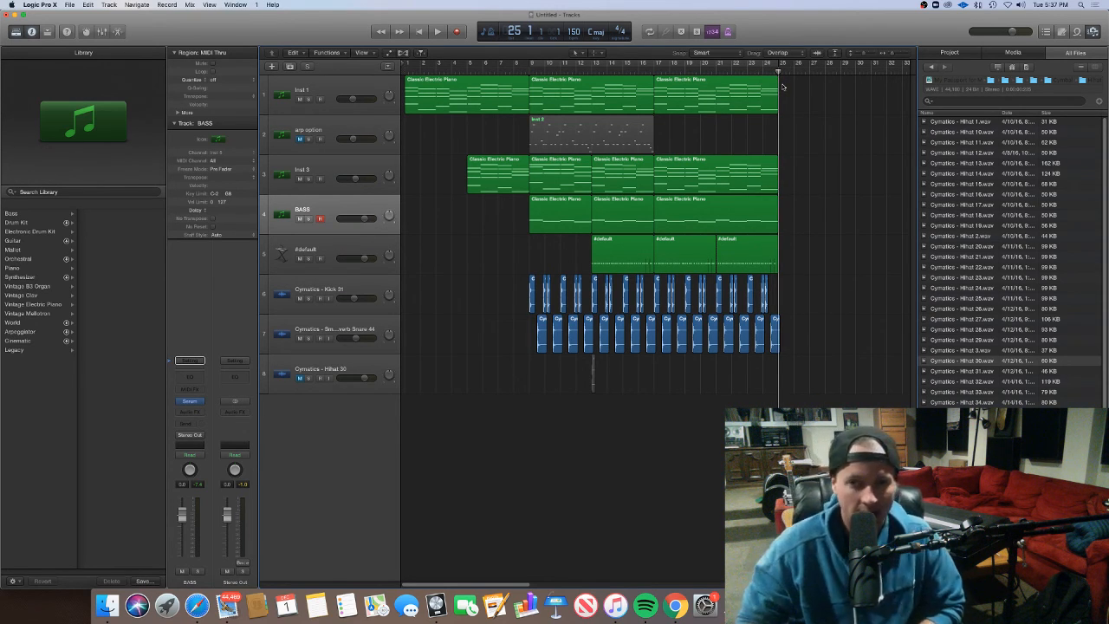